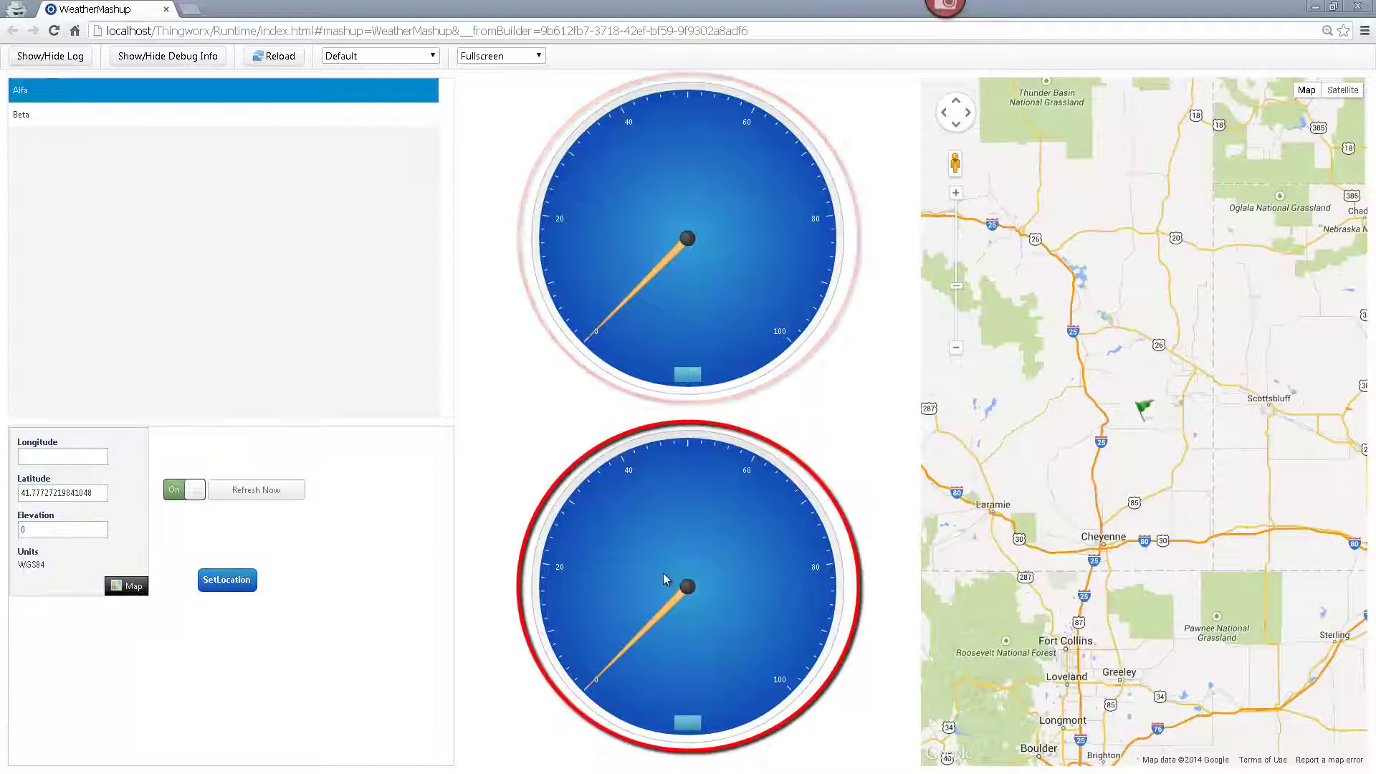
- Pick a new map location near Elko, Nevada so both gauges update to it
{"action": "left_click", "coordinate": [126, 586]}
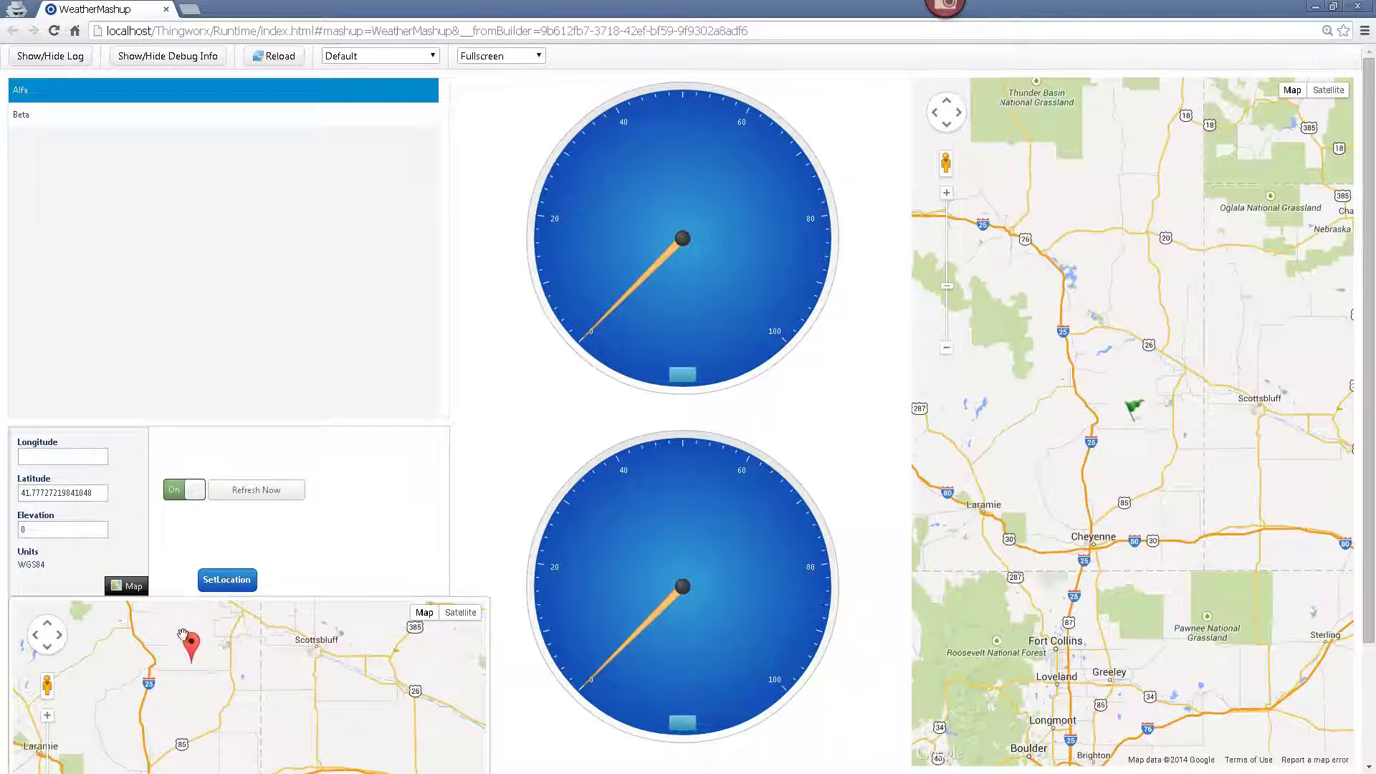
{"action": "scroll", "coordinate": [327, 673], "scroll_direction": "down", "scroll_amount": 1}
{"action": "scroll", "coordinate": [327, 674], "scroll_direction": "down", "scroll_amount": 4}
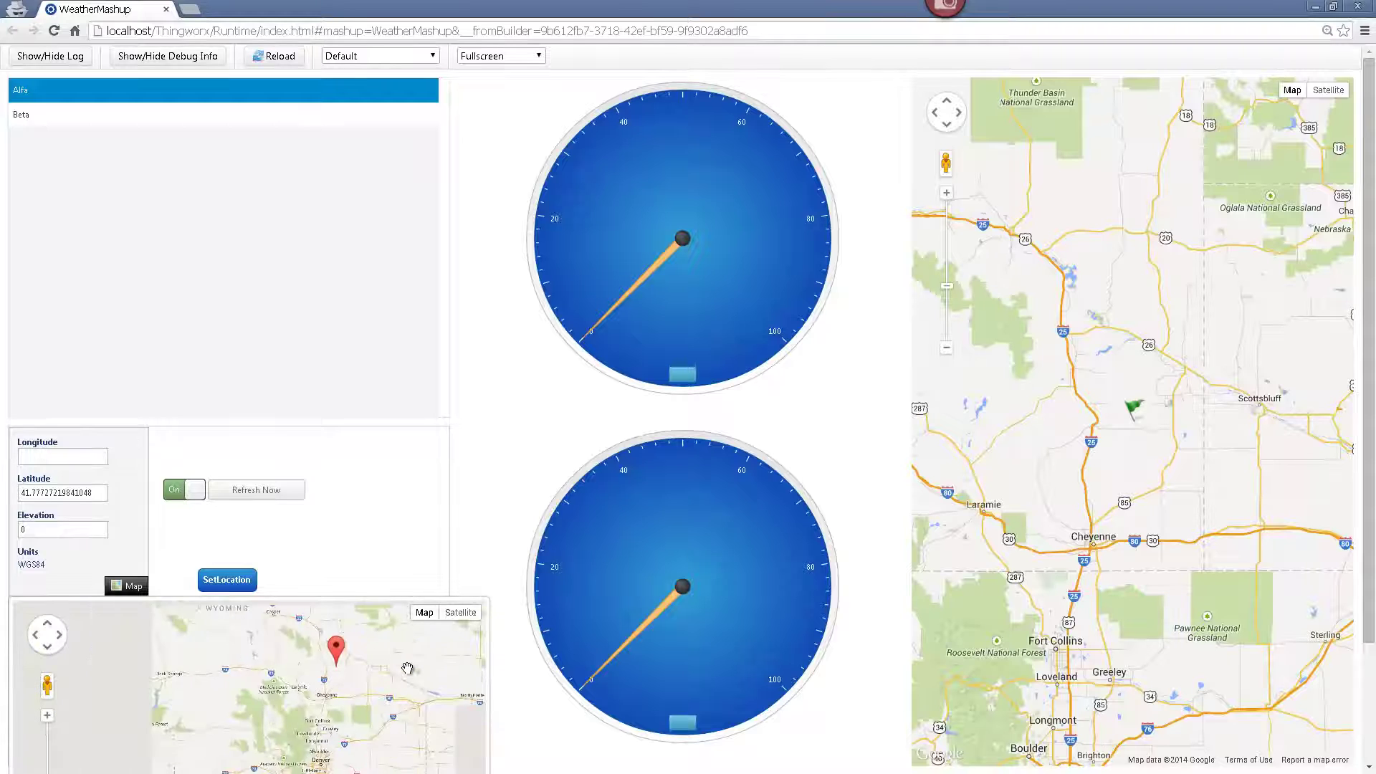
{"action": "left_click", "coordinate": [300, 661]}
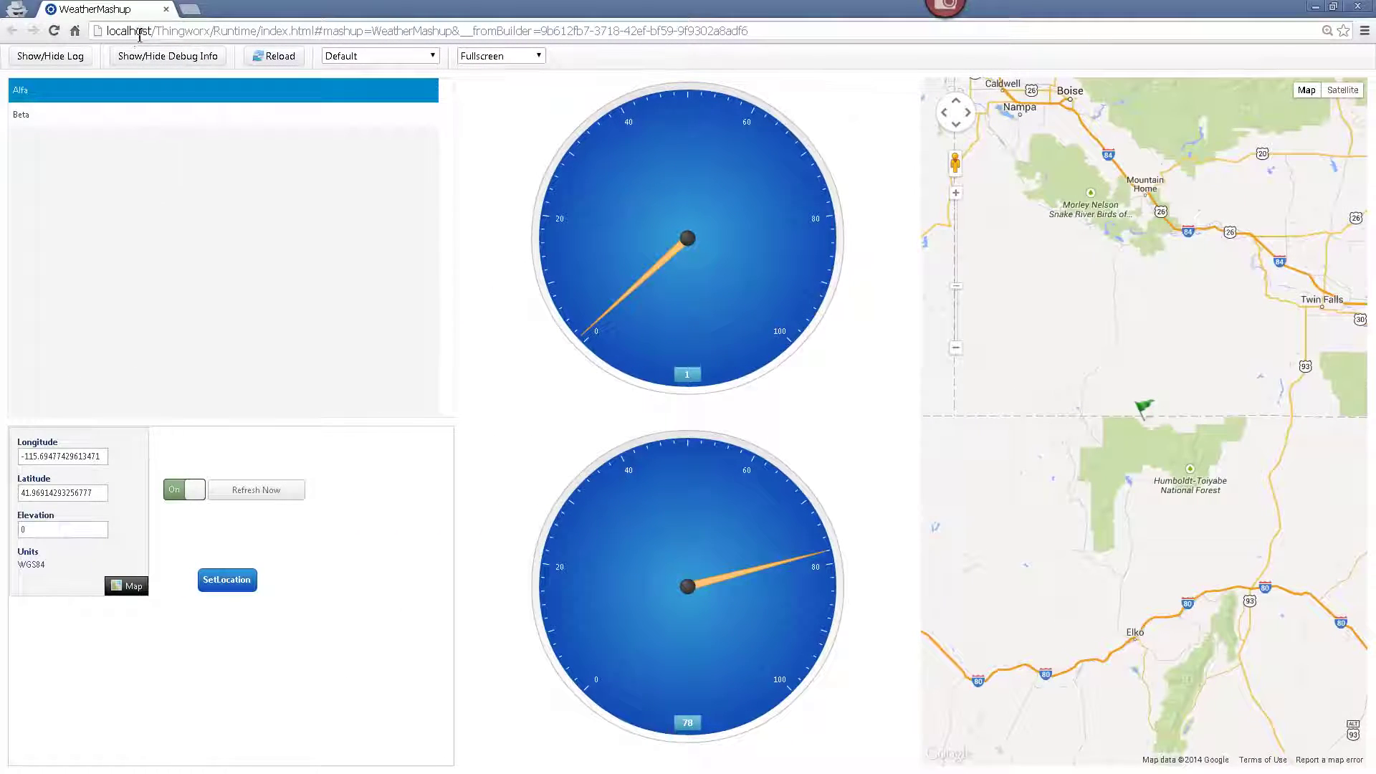
{"action": "left_click", "coordinate": [136, 31]}
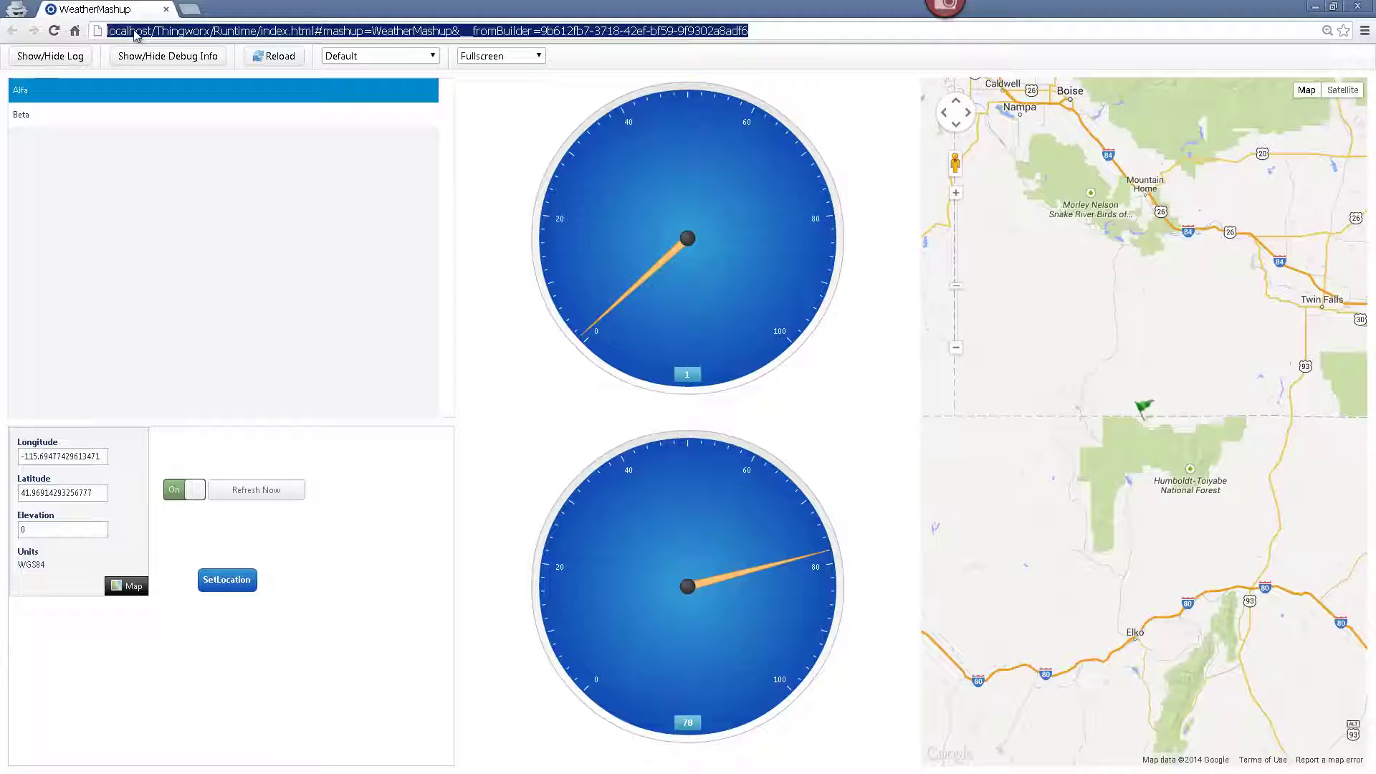
- Load Composer at localhost/Thingworx and list the Things under Modeling
{"action": "type", "text": "localhost"}
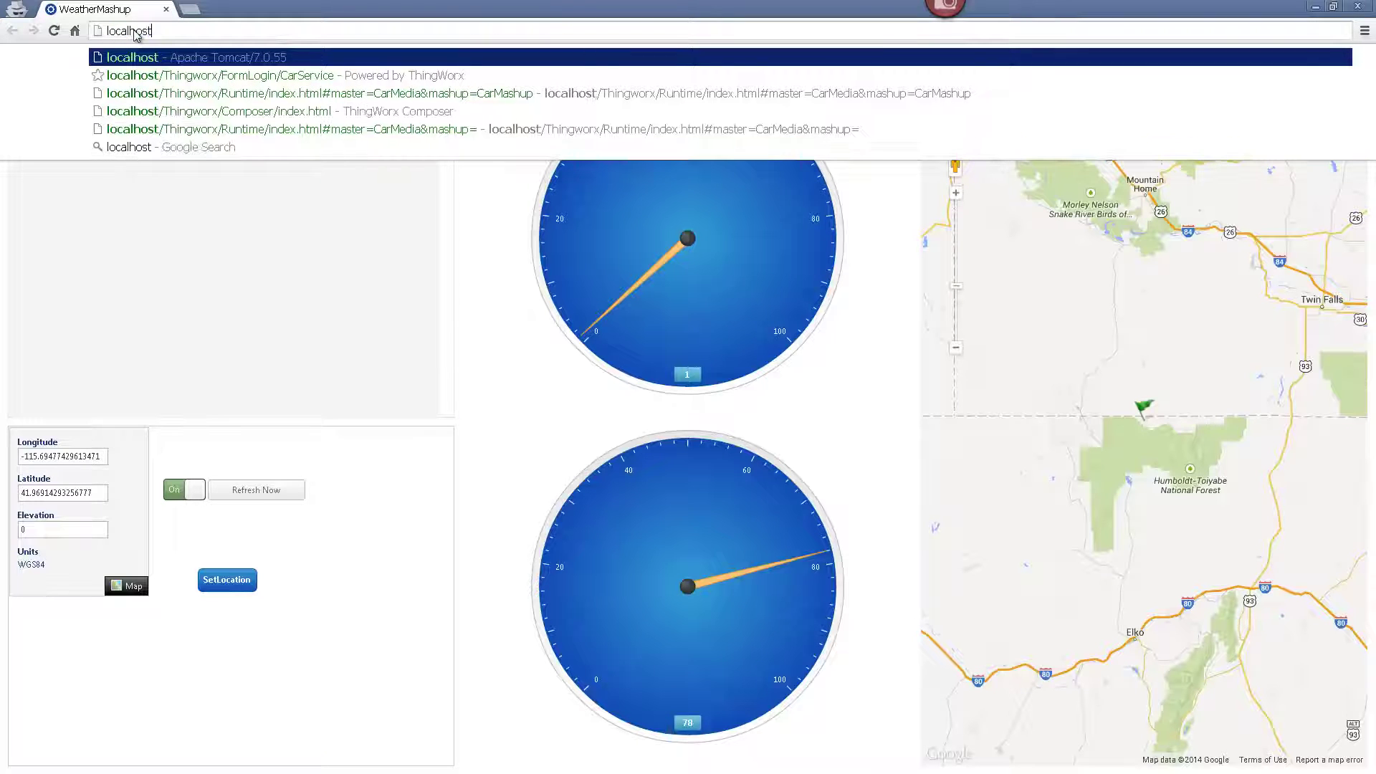
{"action": "type", "text": "/Thingwor"}
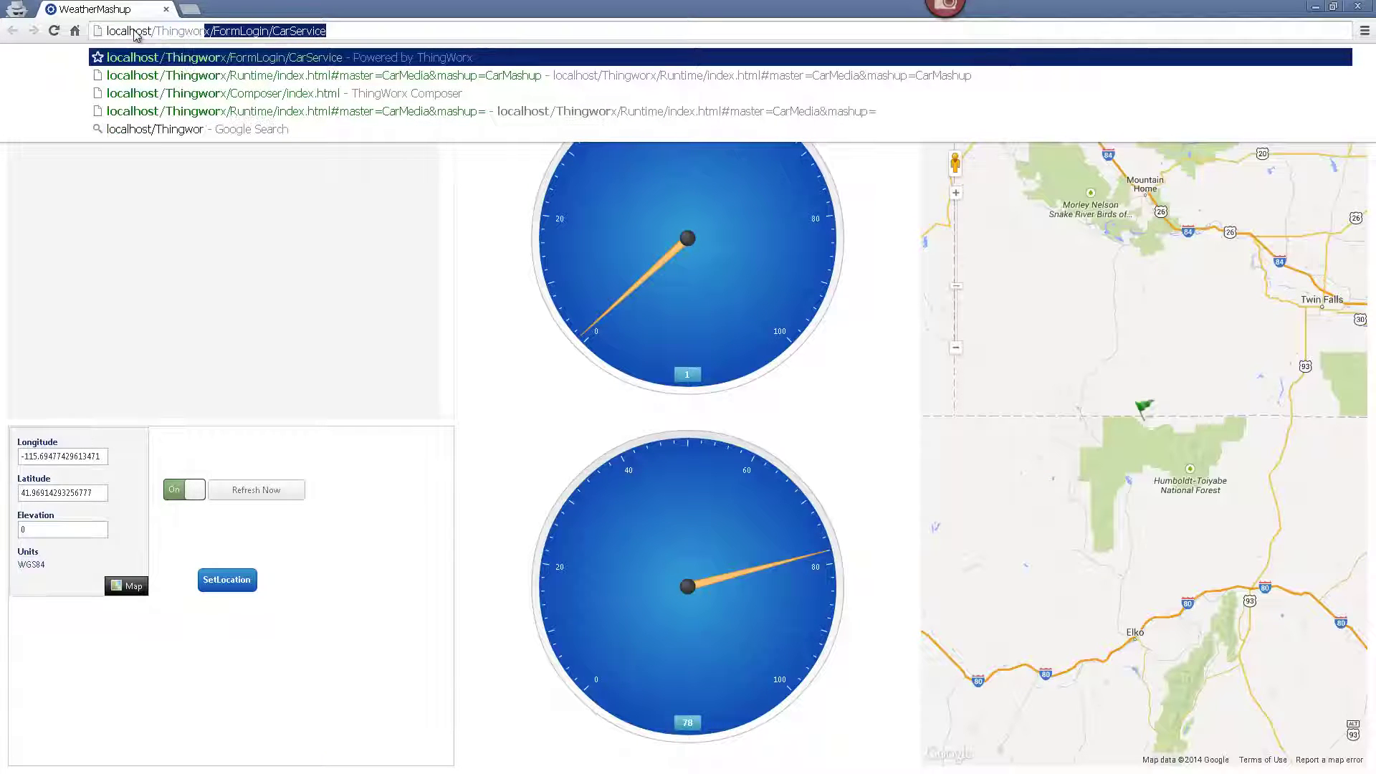
{"action": "type", "text": "x"}
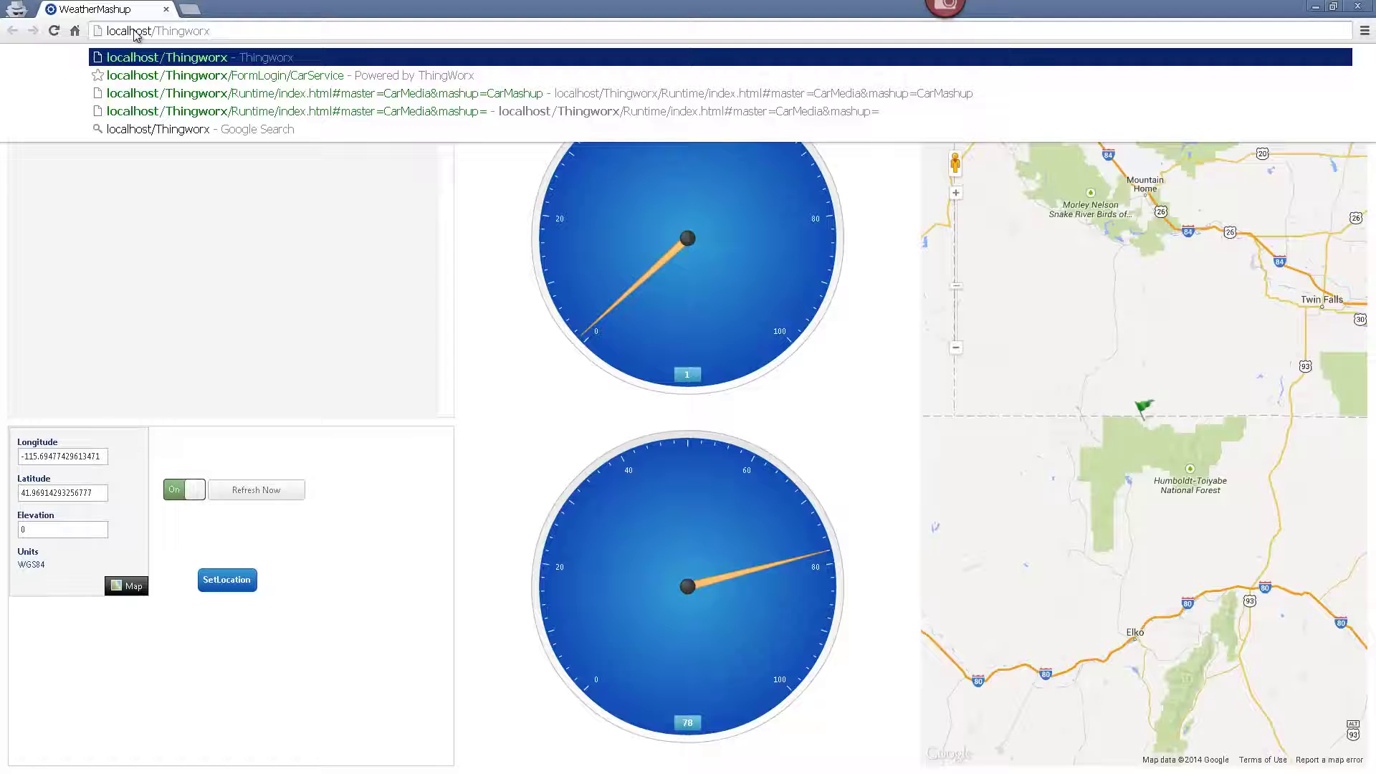
{"action": "key", "text": "Return"}
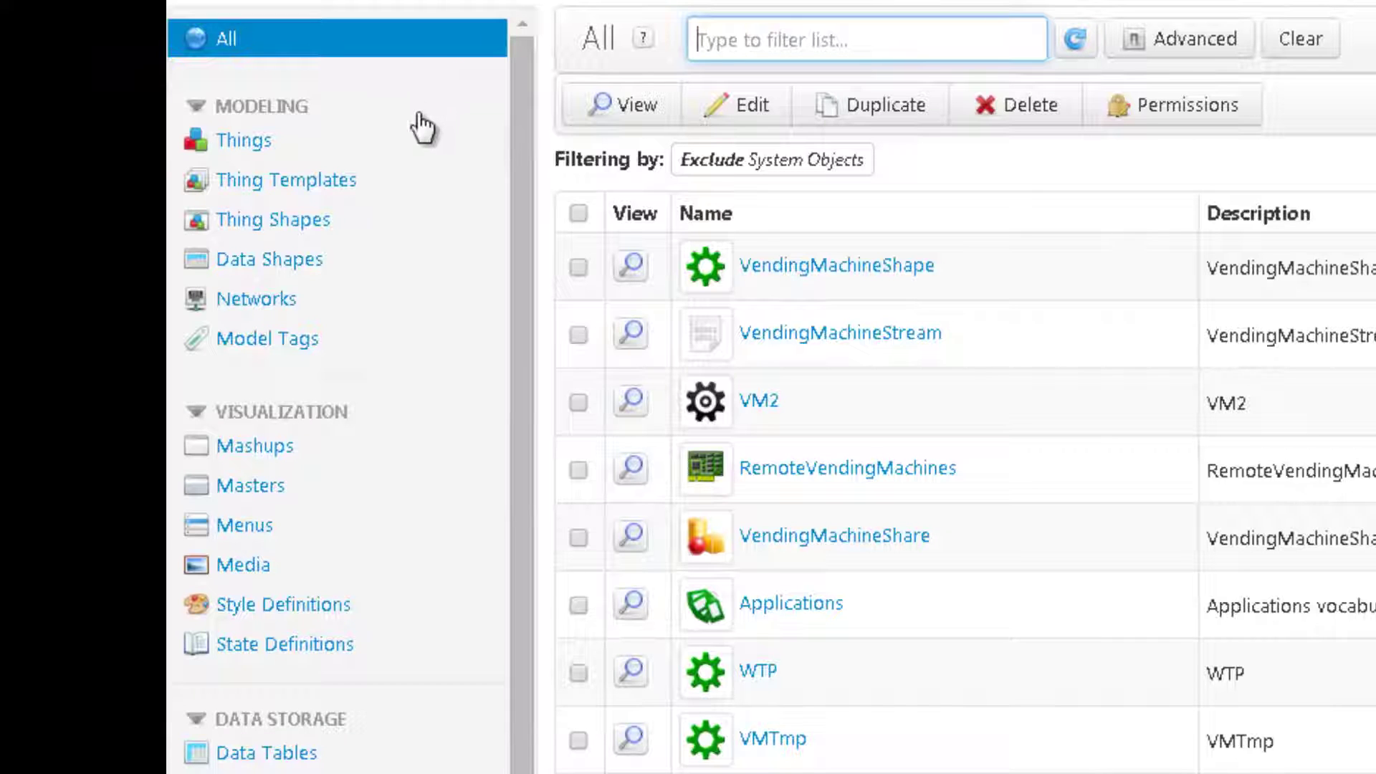
{"action": "mouse_move", "coordinate": [423, 147]}
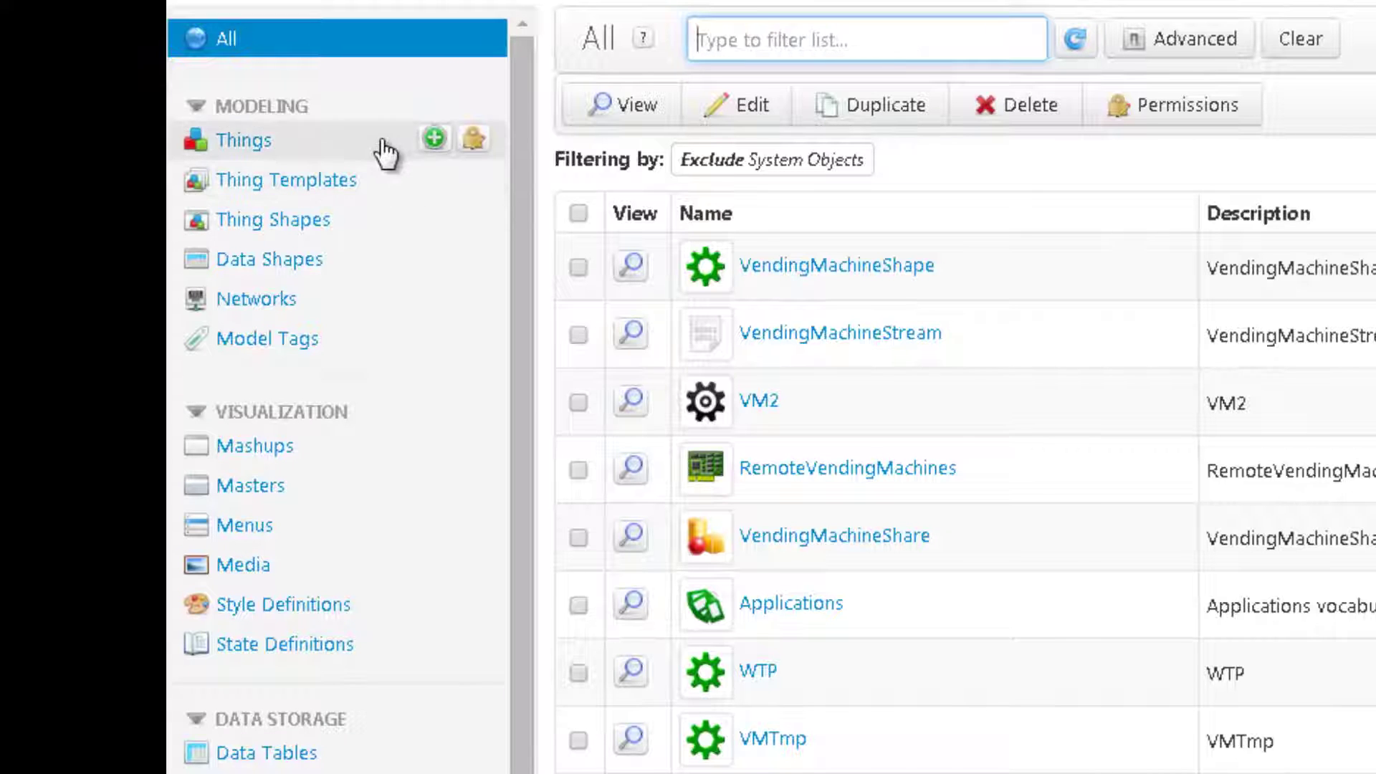
{"action": "left_click", "coordinate": [385, 152]}
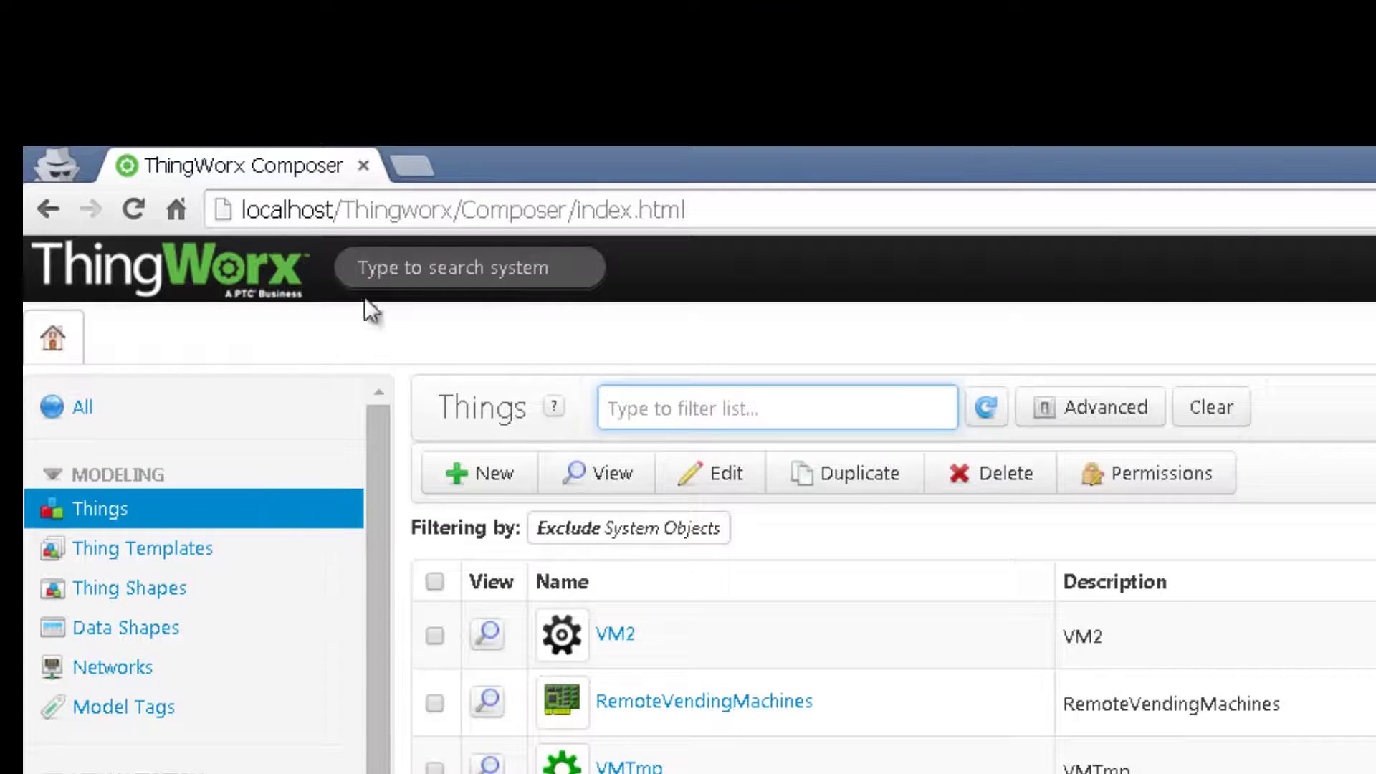
{"action": "left_click", "coordinate": [407, 283]}
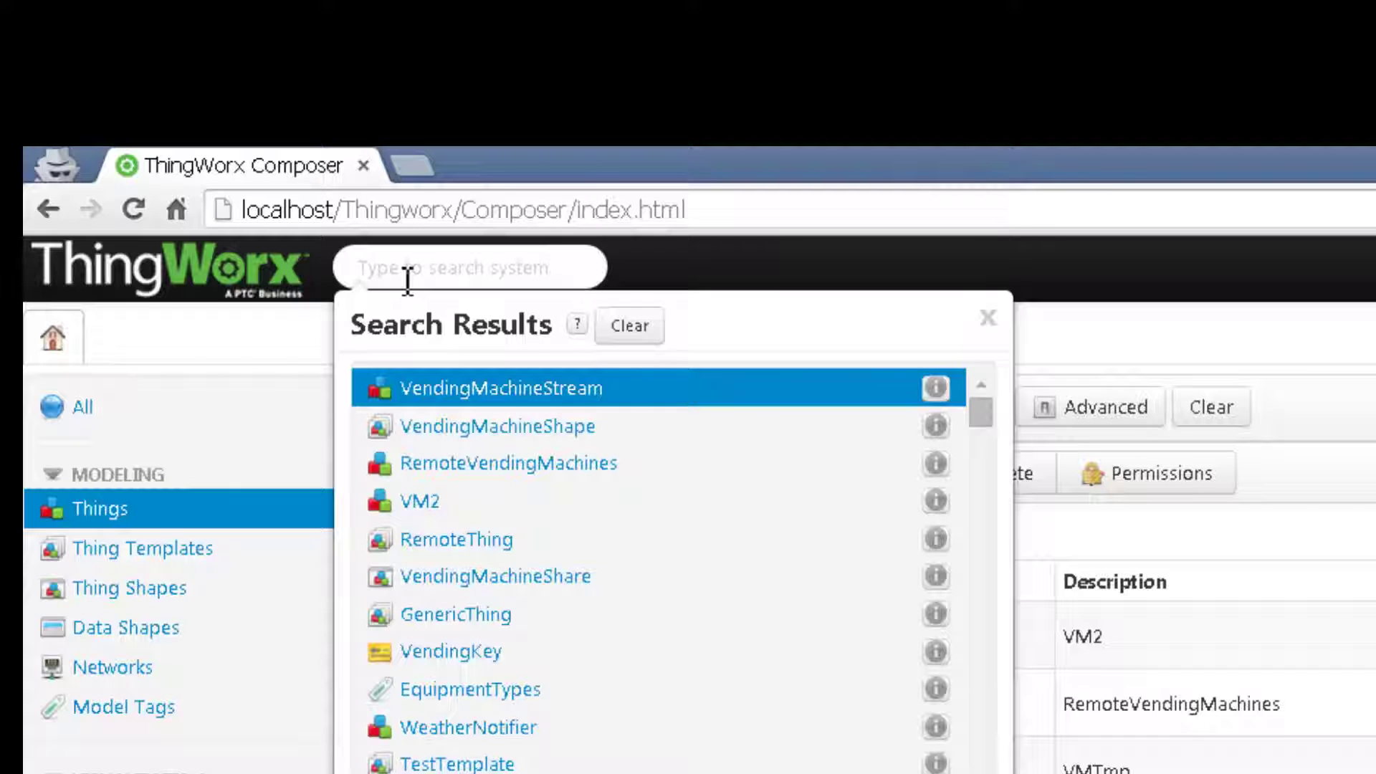
{"action": "type", "text": "+Thing"}
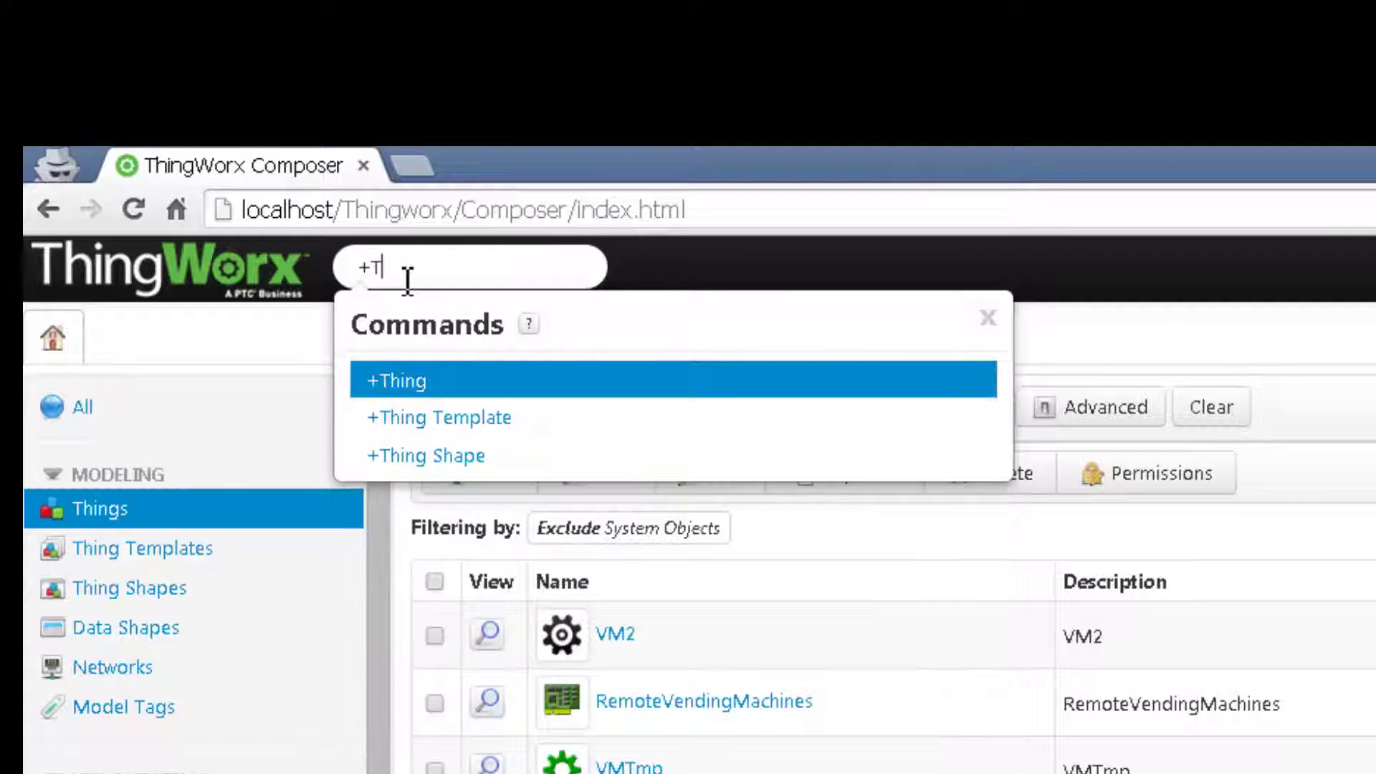
{"action": "key", "text": "BackSpace"}
{"action": "key", "text": "BackSpace"}
{"action": "key", "text": "BackSpace"}
{"action": "key", "text": "BackSpace"}
{"action": "key", "text": "BackSpace"}
{"action": "key", "text": "BackSpace"}
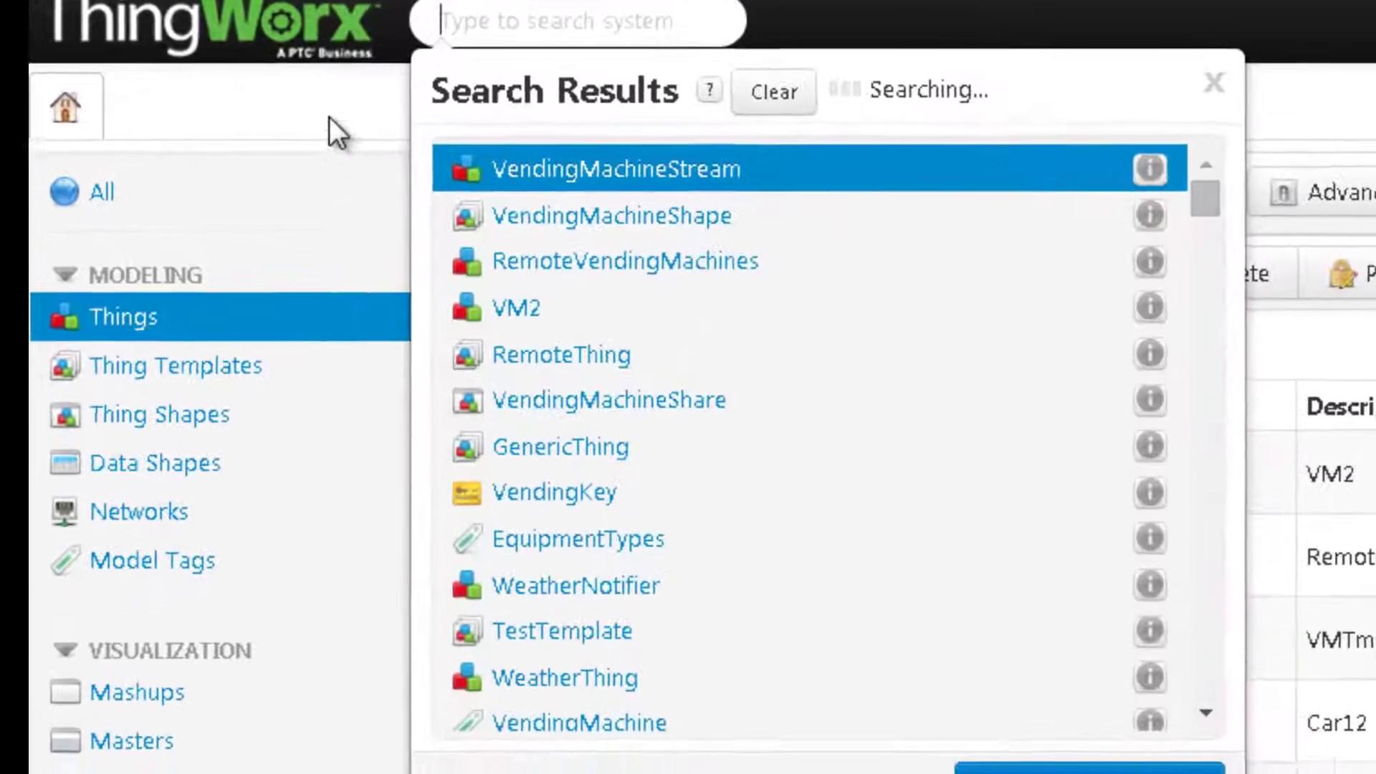
{"action": "left_click", "coordinate": [287, 313]}
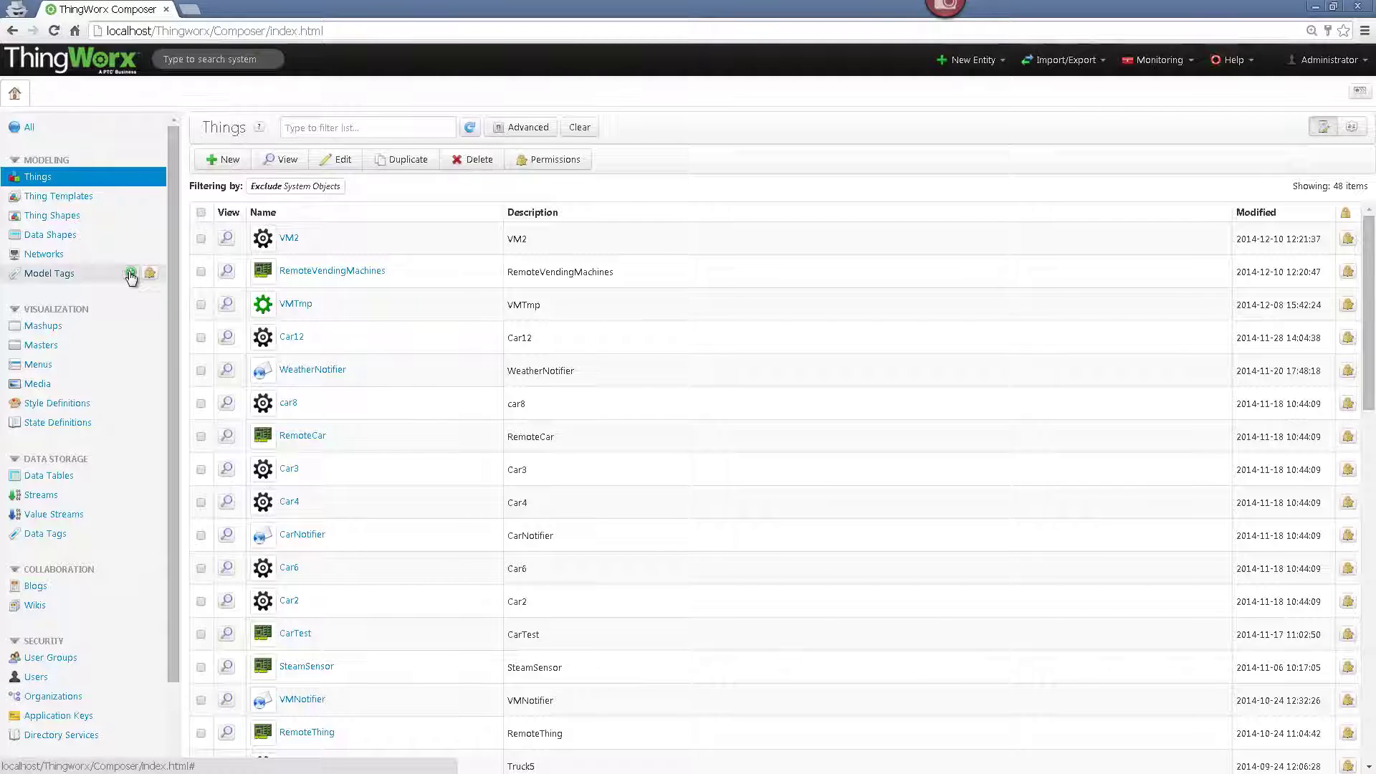
- Create a new model tag vocabulary named WeatherTag and save it
{"action": "left_click", "coordinate": [89, 277]}
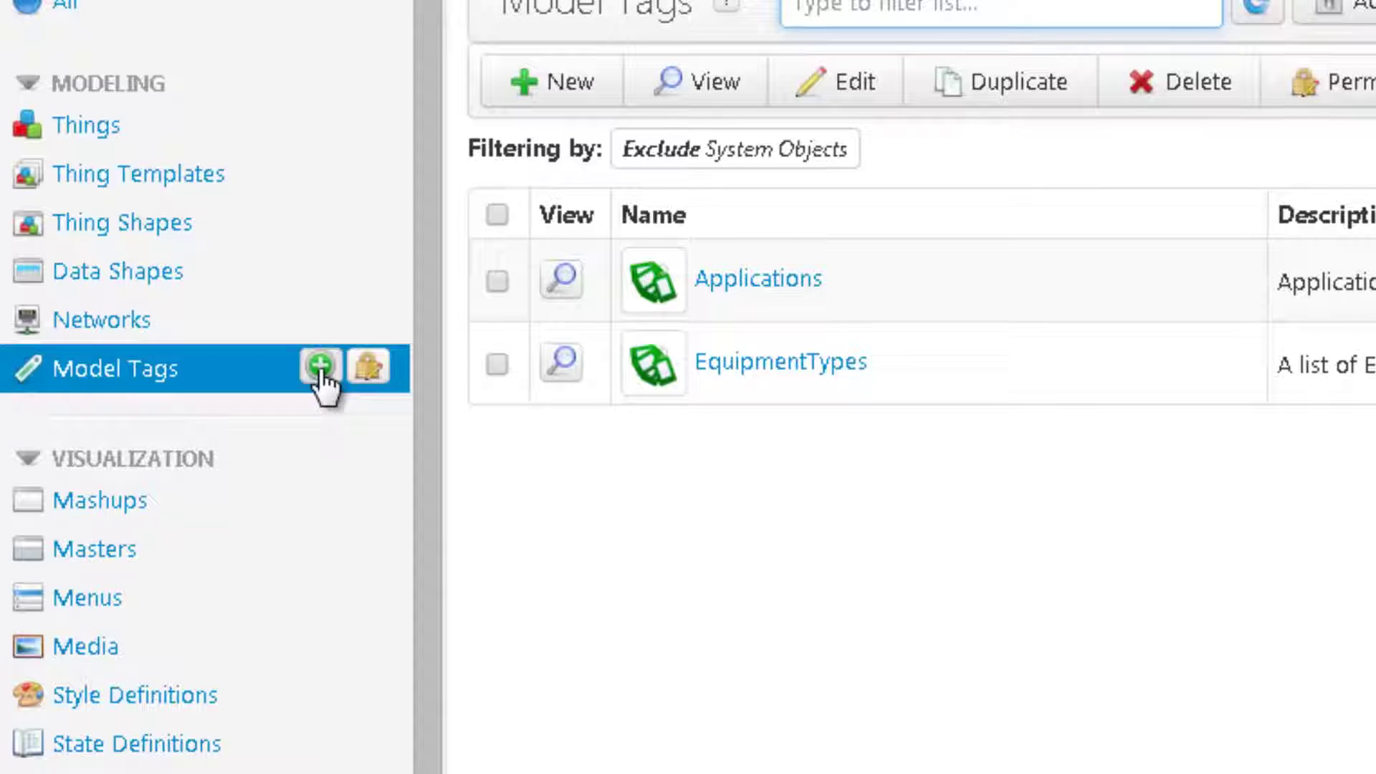
{"action": "left_click", "coordinate": [321, 366]}
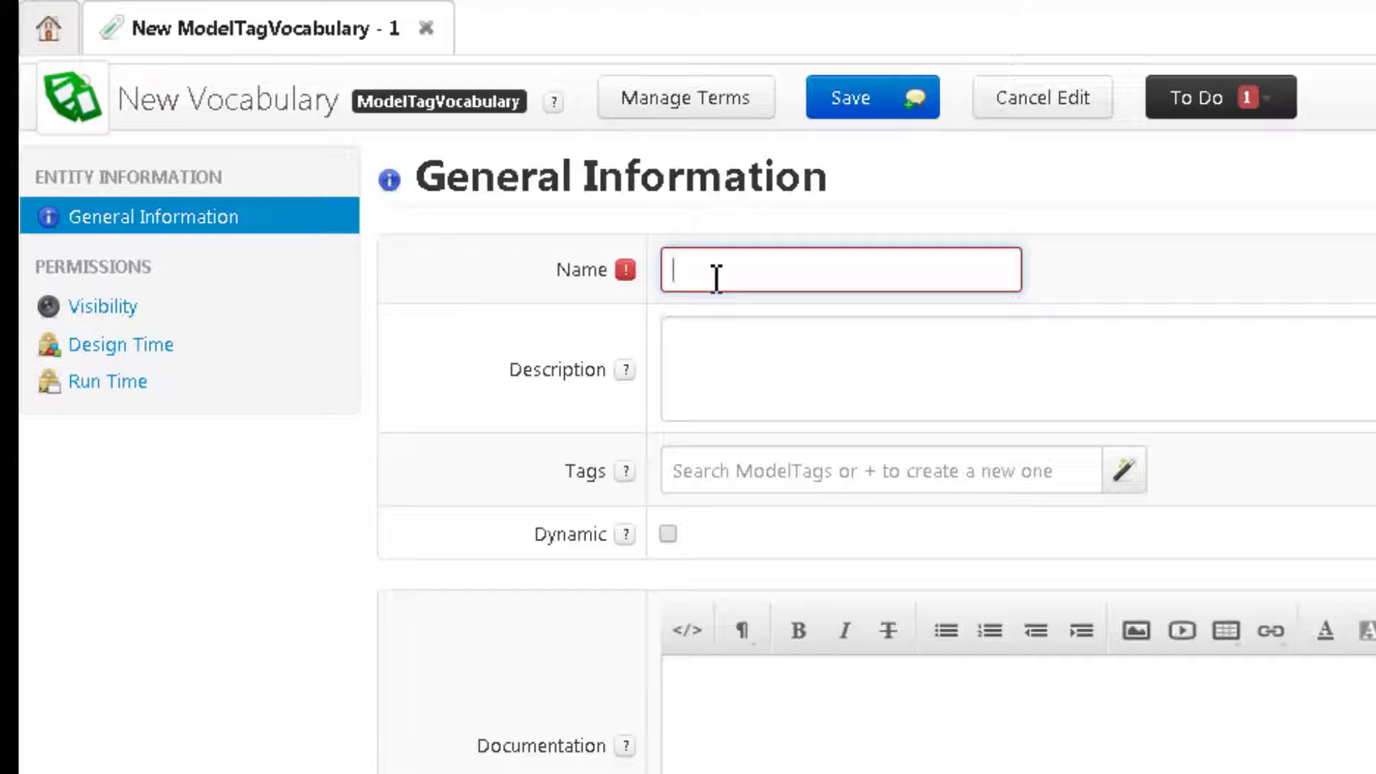
{"action": "type", "text": "WeatherTag"}
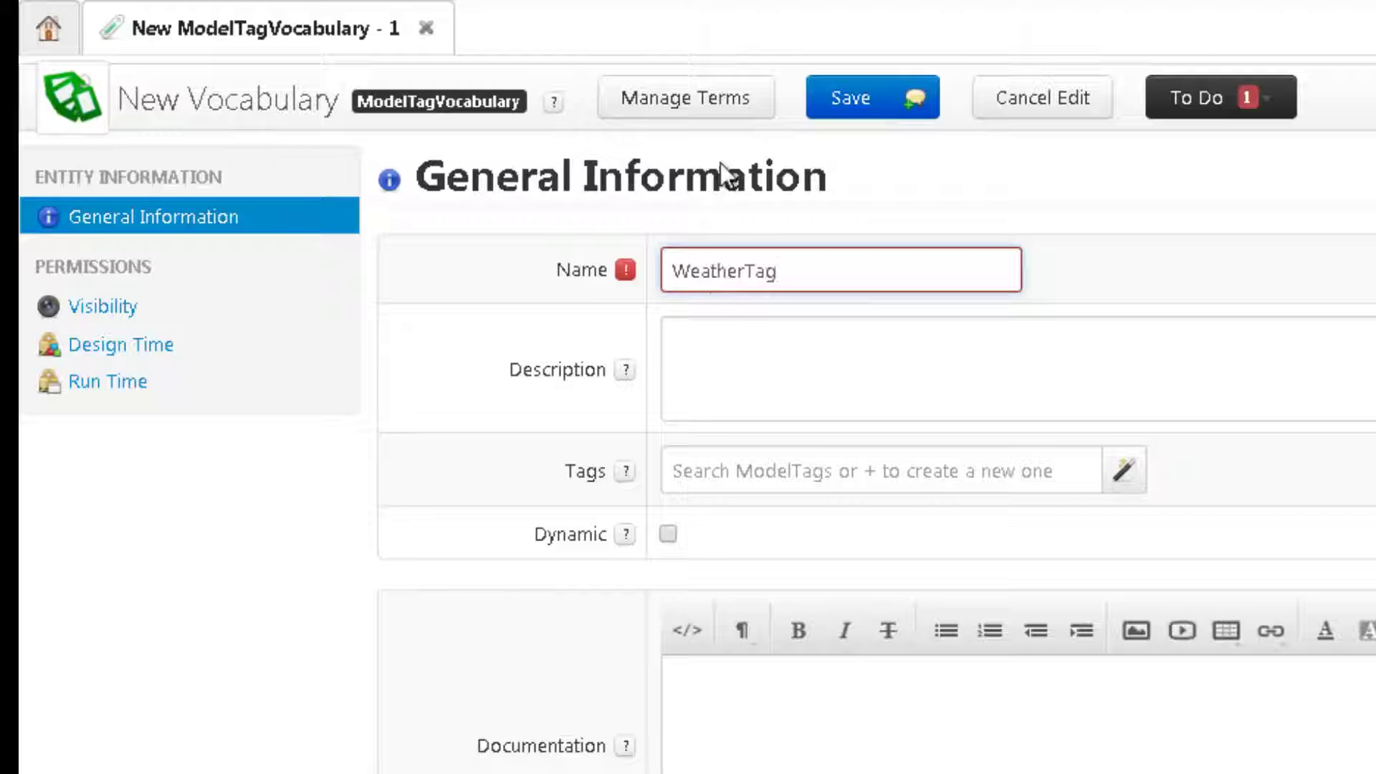
{"action": "left_click", "coordinate": [860, 111]}
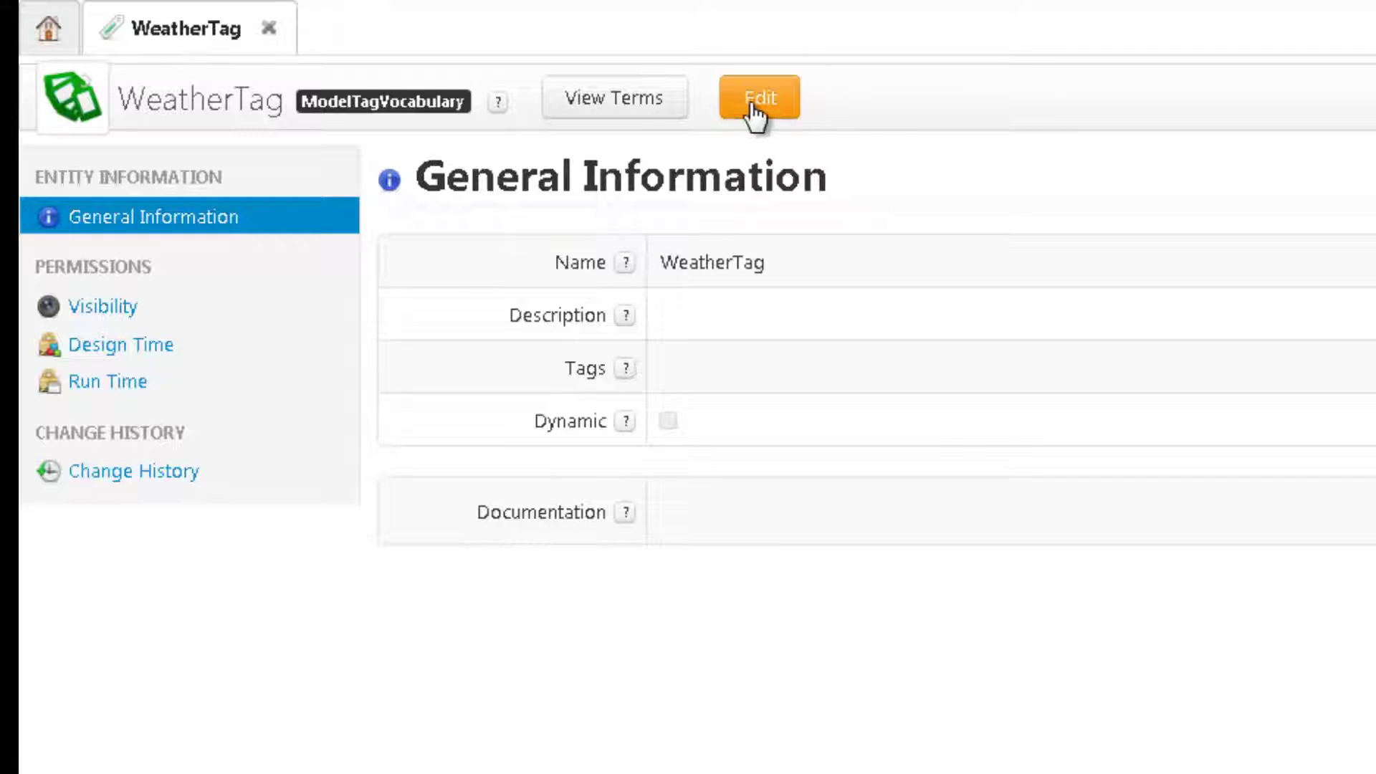
- Add the term Yahoo to the WeatherTag vocabulary and save it
{"action": "left_click", "coordinate": [754, 107]}
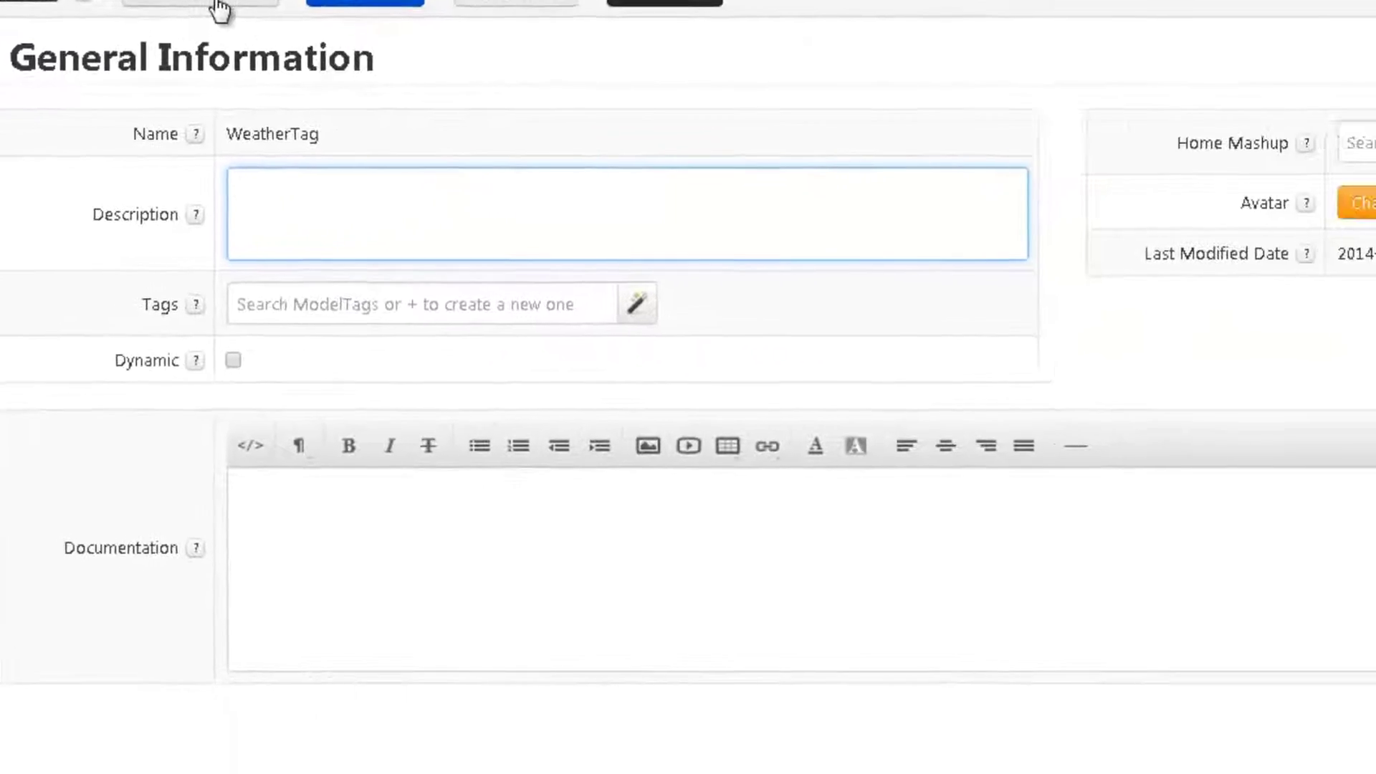
{"action": "left_click", "coordinate": [219, 10]}
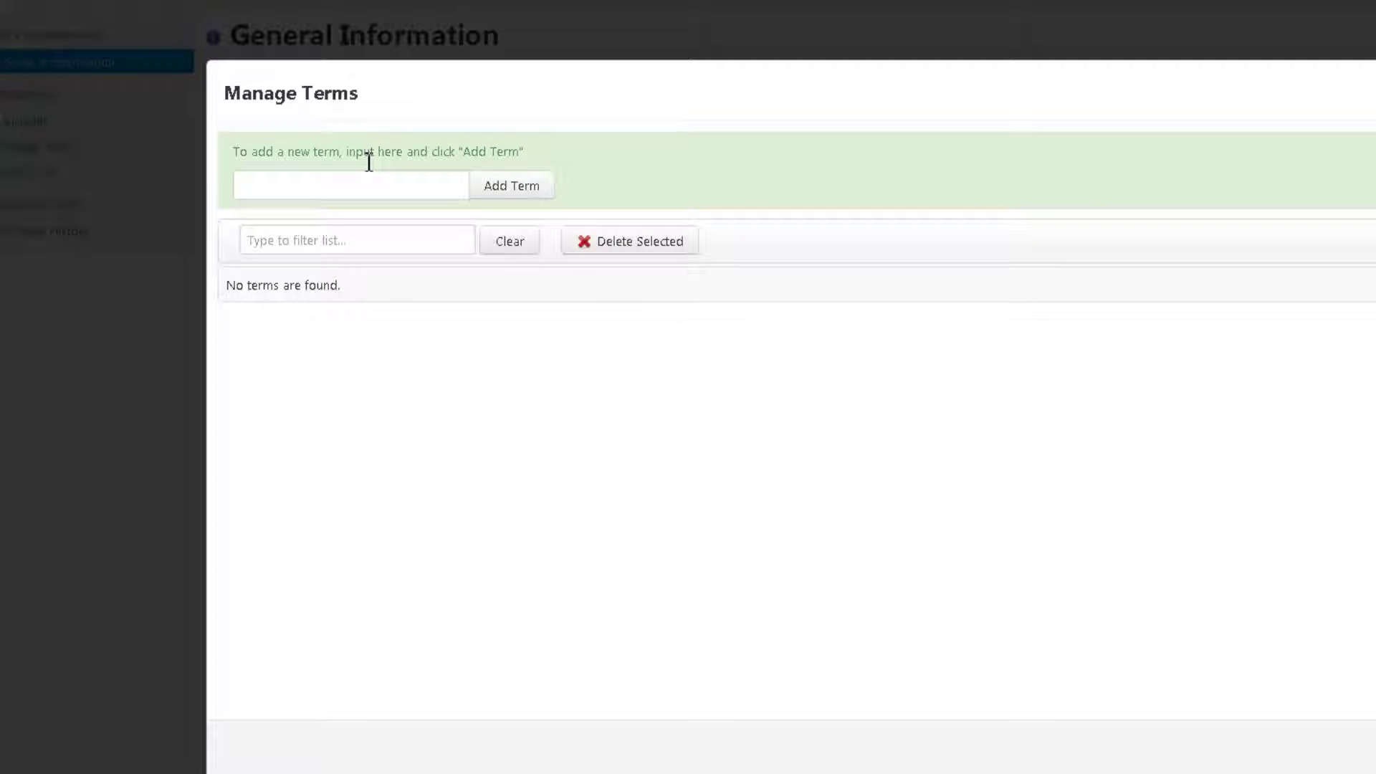
{"action": "left_click", "coordinate": [365, 184]}
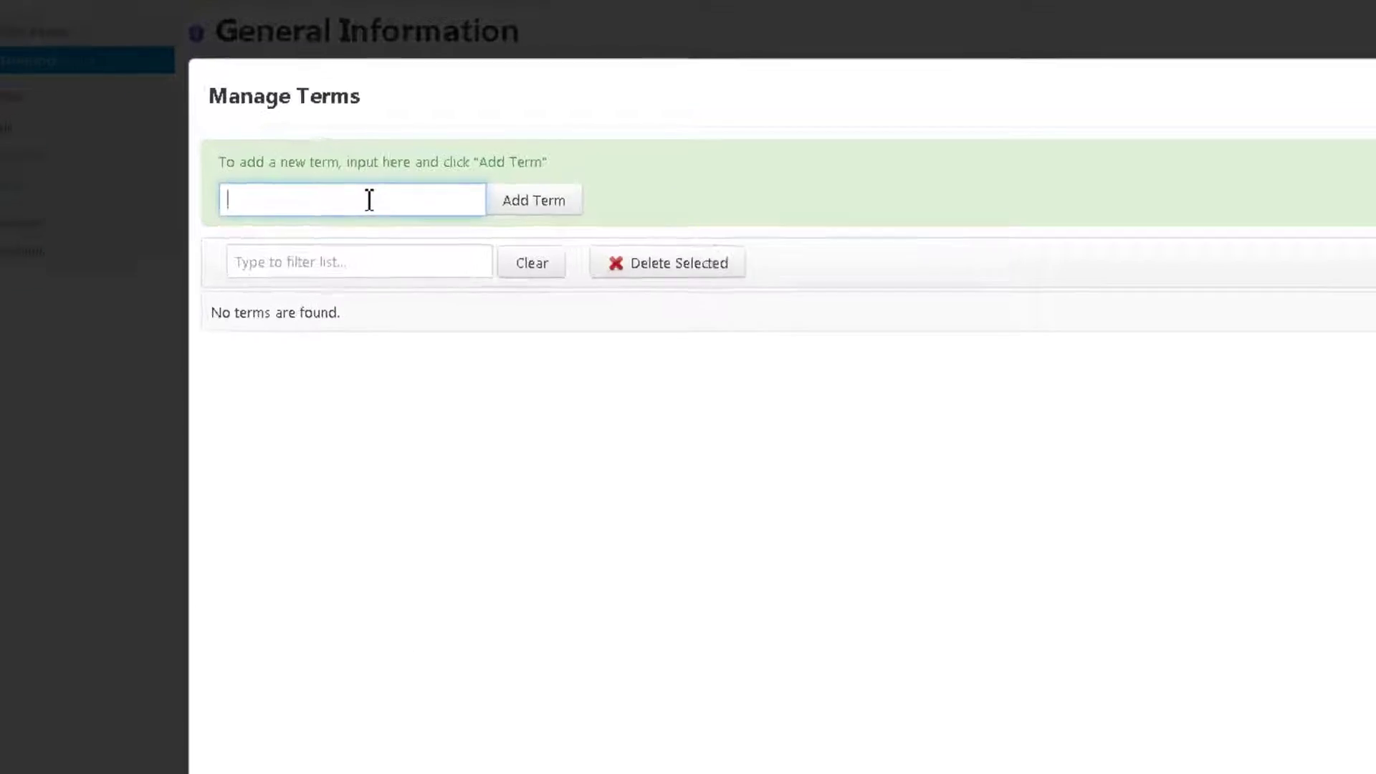
{"action": "type", "text": "Yahoo"}
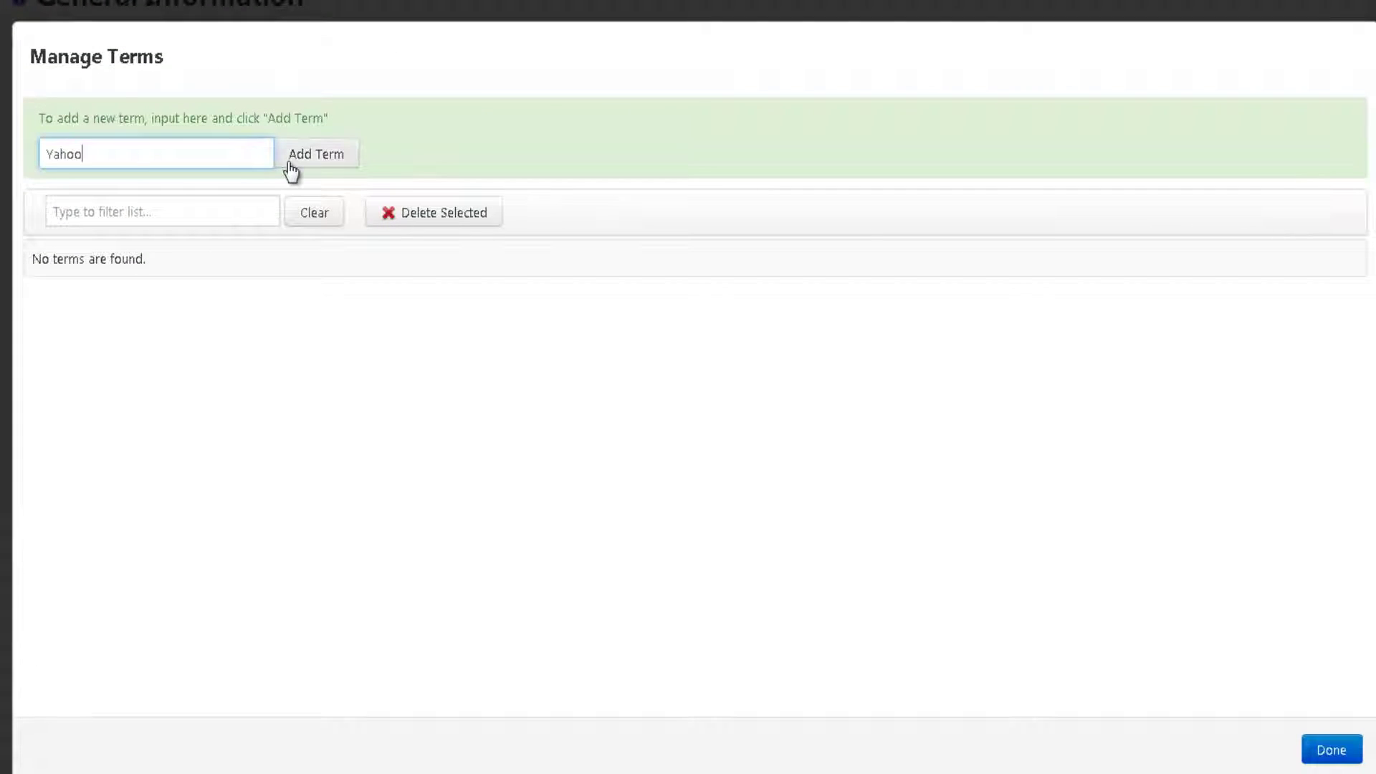
{"action": "left_click", "coordinate": [291, 172]}
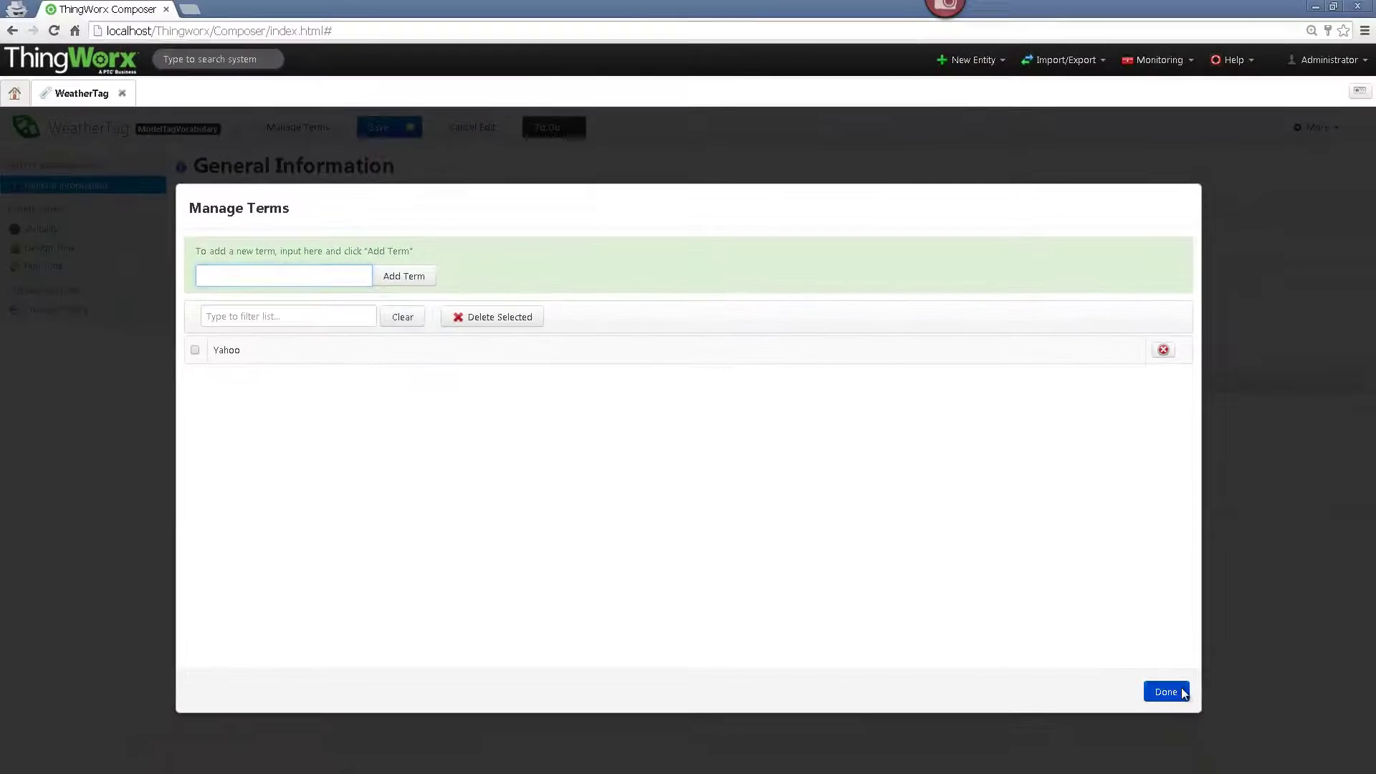
{"action": "left_click", "coordinate": [1331, 750]}
{"action": "left_click", "coordinate": [378, 127]}
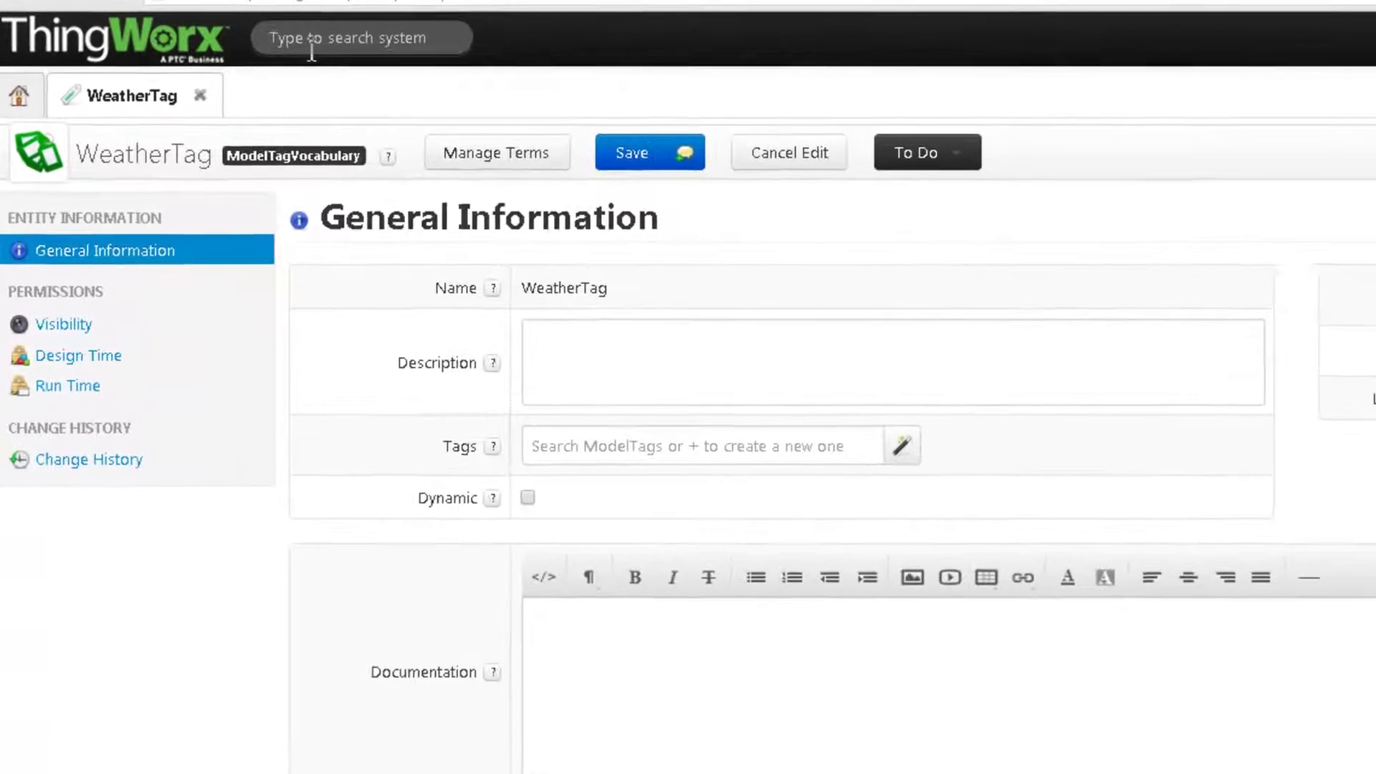
- Run the +Thing Template command from the header search box
{"action": "left_click", "coordinate": [286, 45]}
{"action": "type", "text": "+thing"}
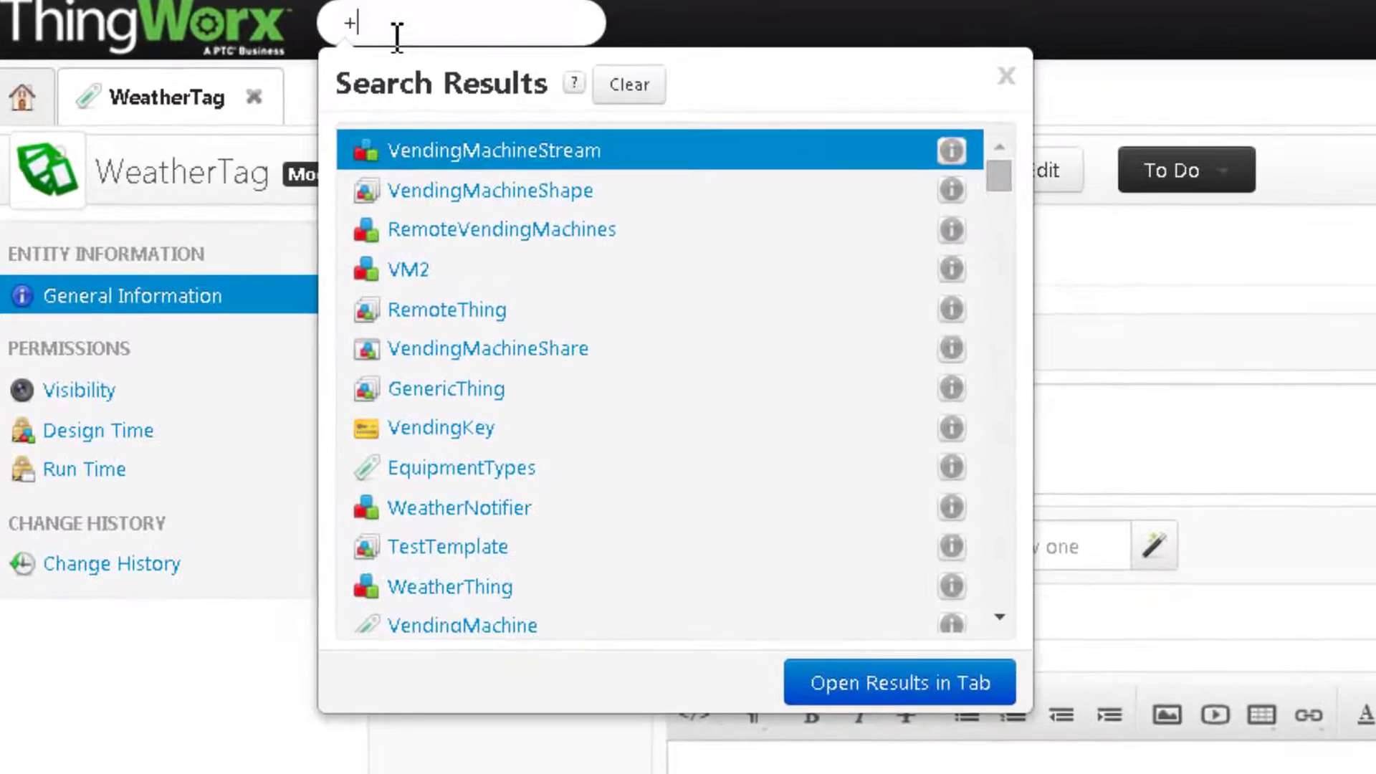
{"action": "type", "text": " Template"}
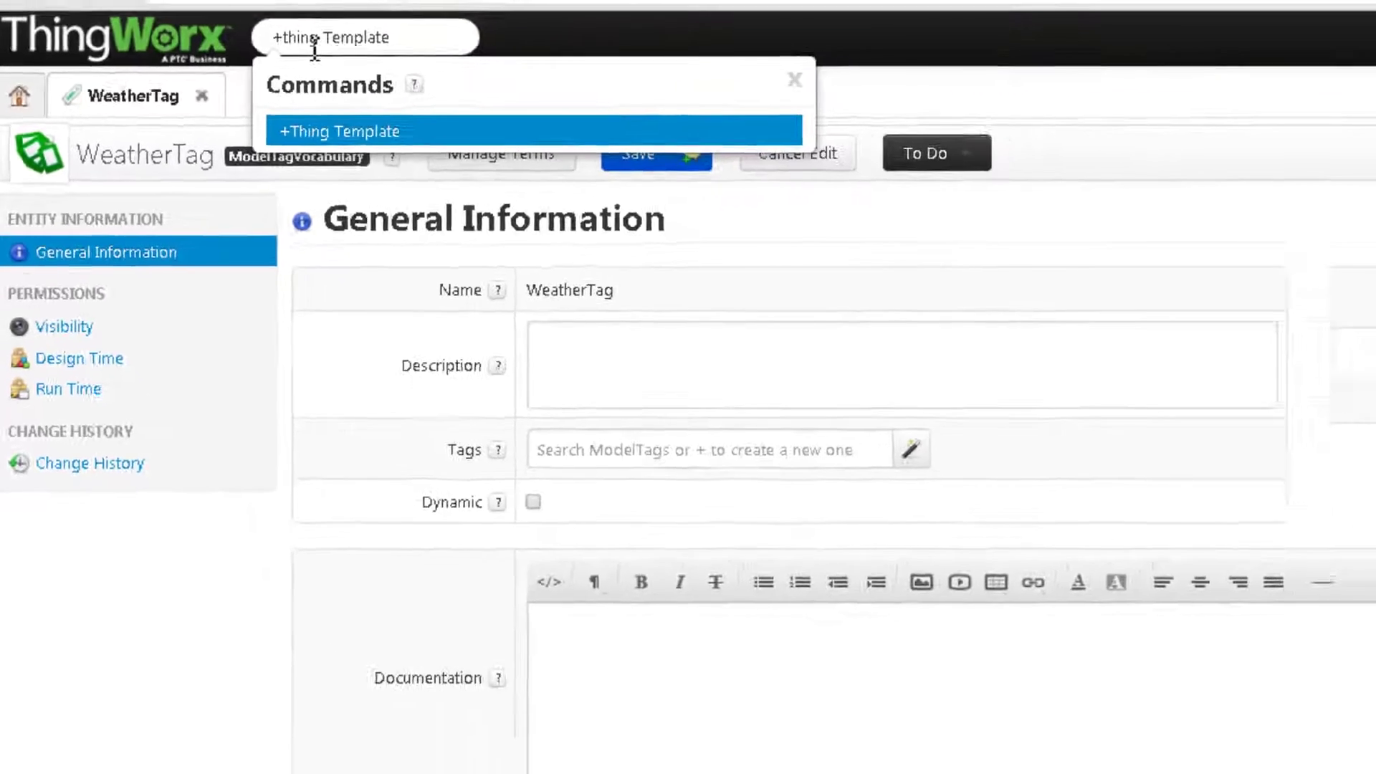
{"action": "key", "text": "Return"}
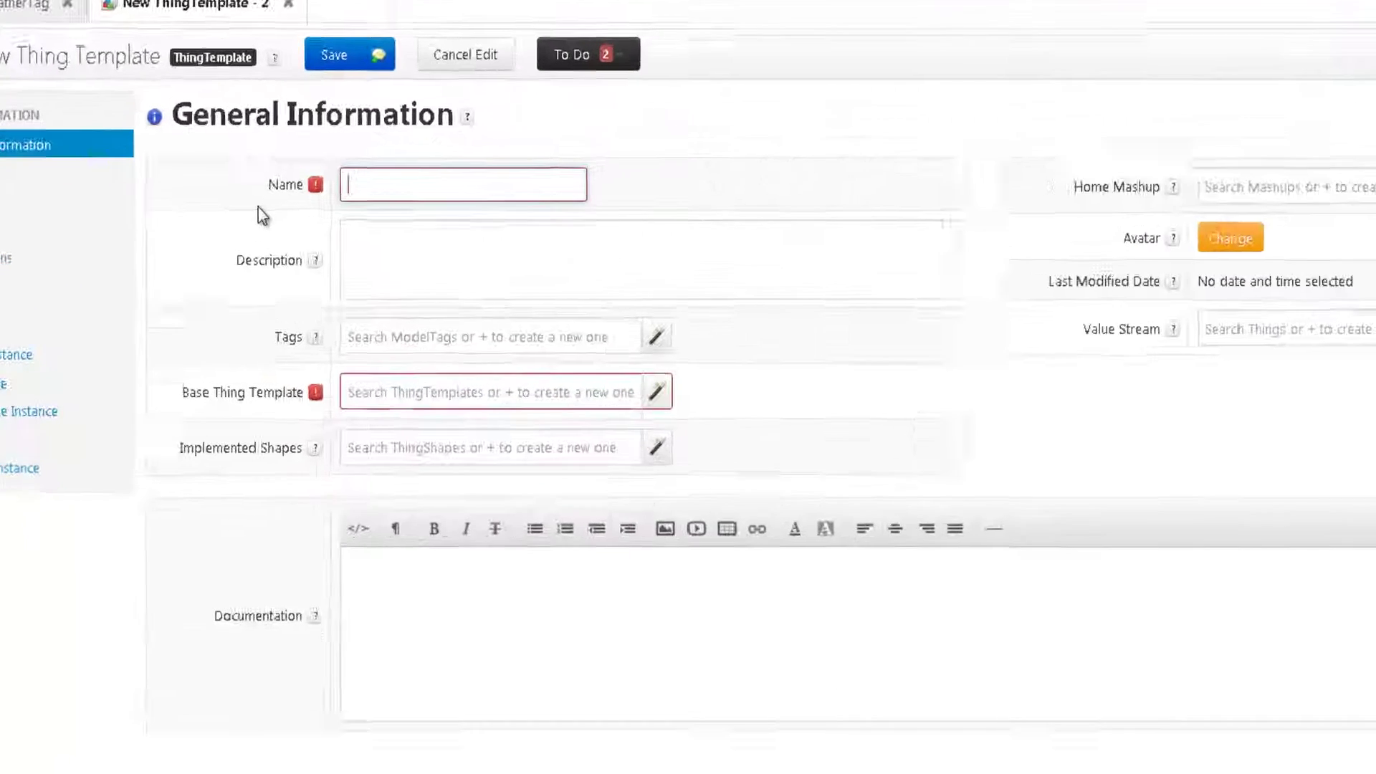
- Name the template WeatherTemplate and tag it with WeatherTag:Yahoo
{"action": "type", "text": "W"}
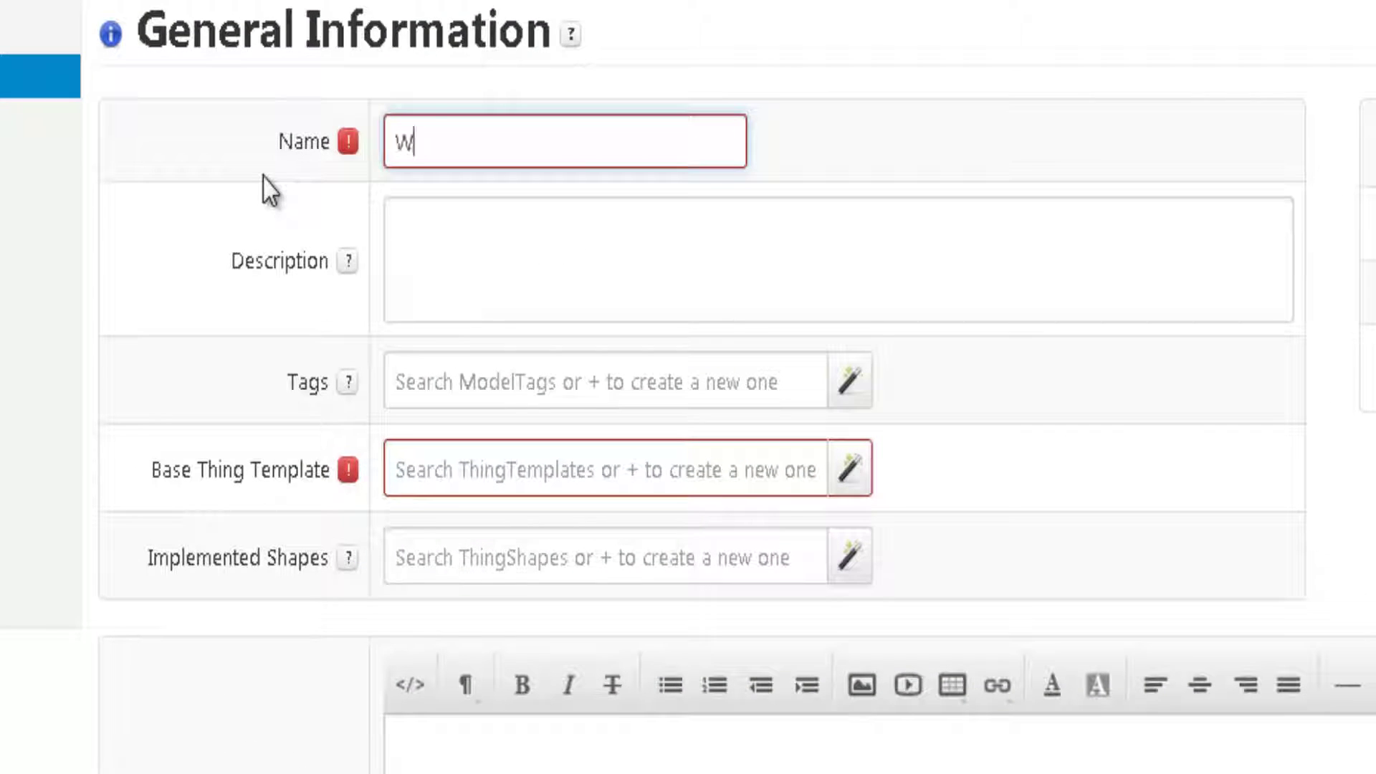
{"action": "type", "text": "eatherTemplat"}
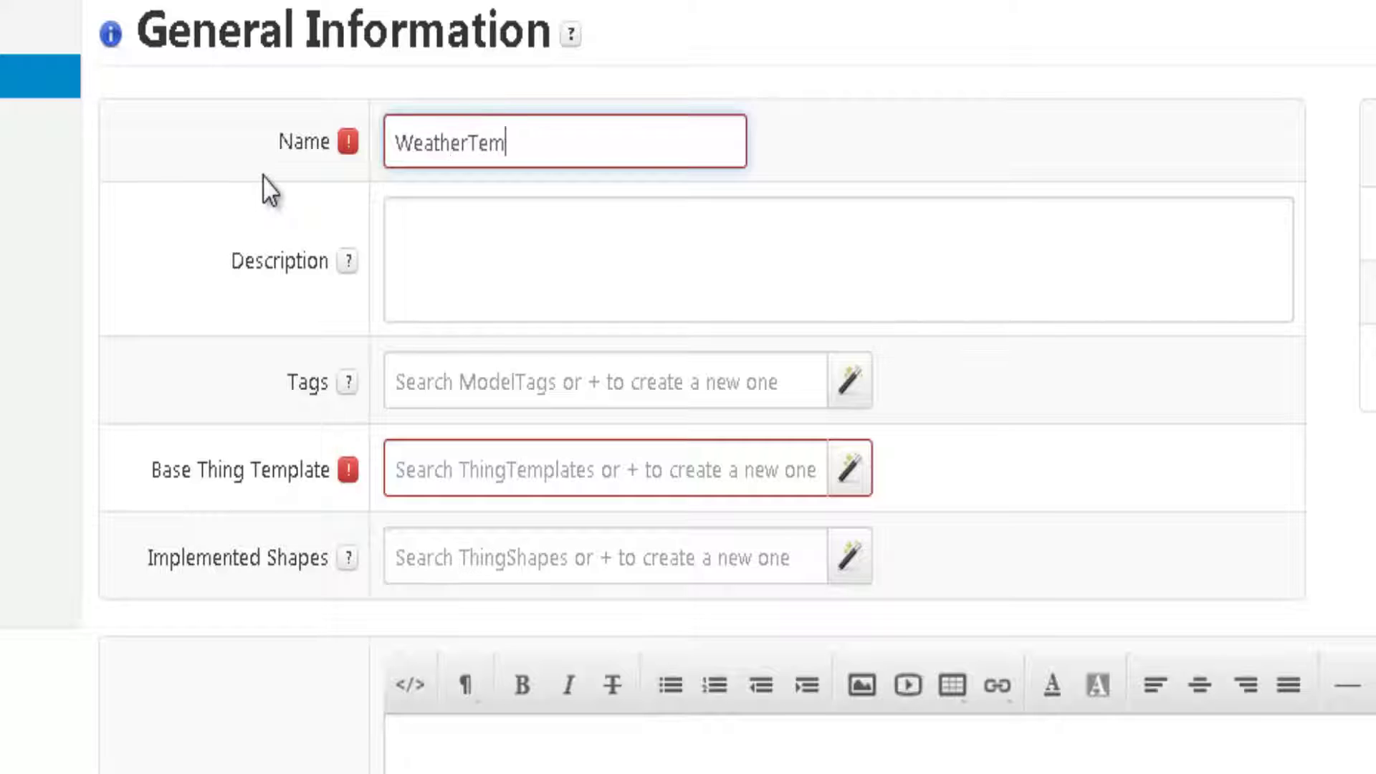
{"action": "type", "text": "e"}
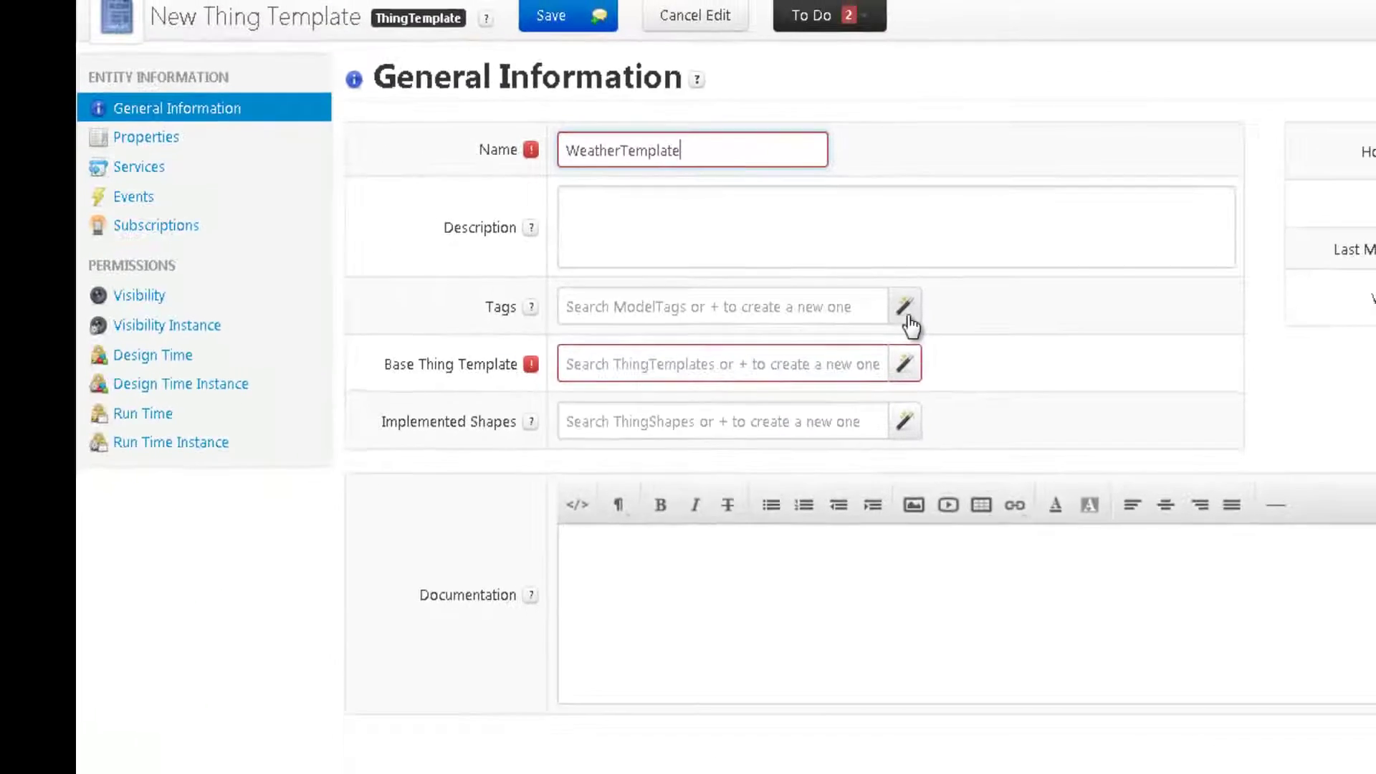
{"action": "left_click", "coordinate": [919, 301]}
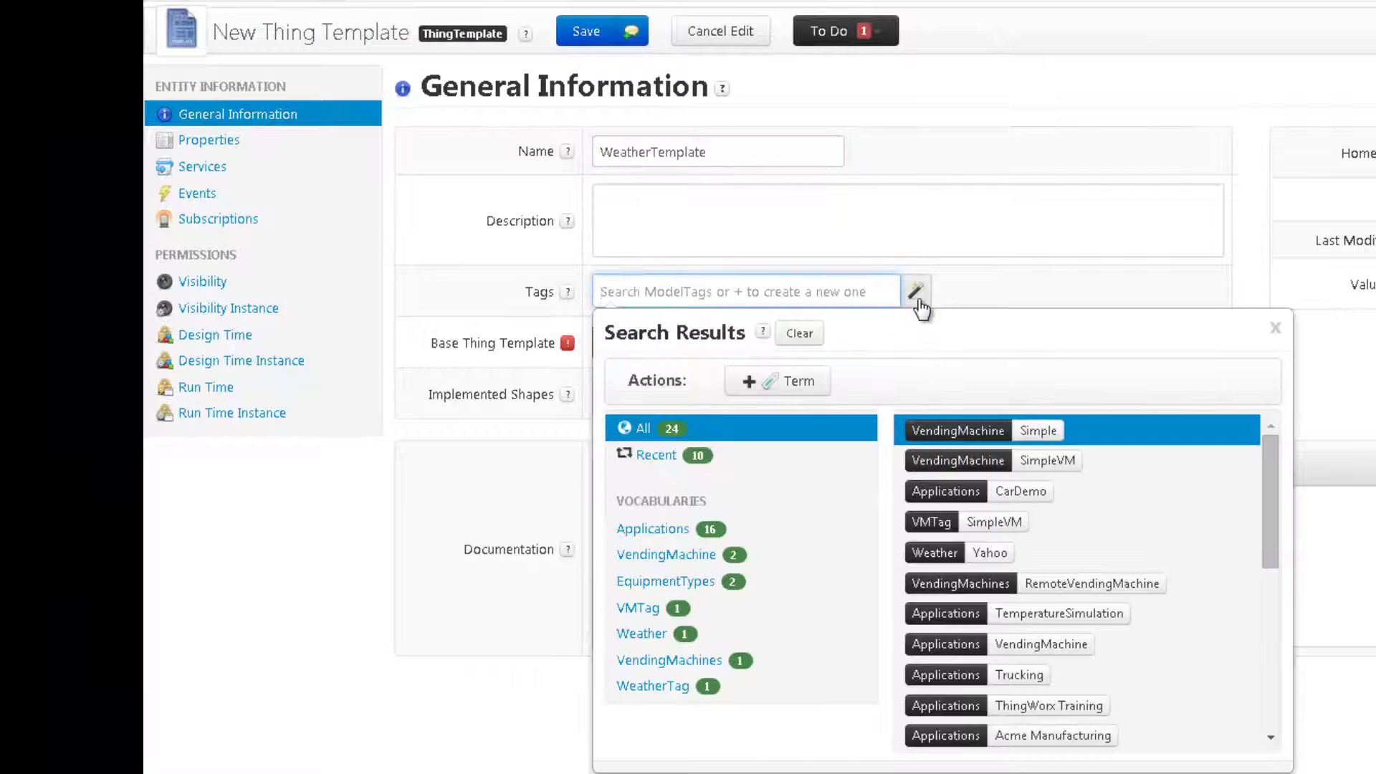
{"action": "type", "text": "Yah"}
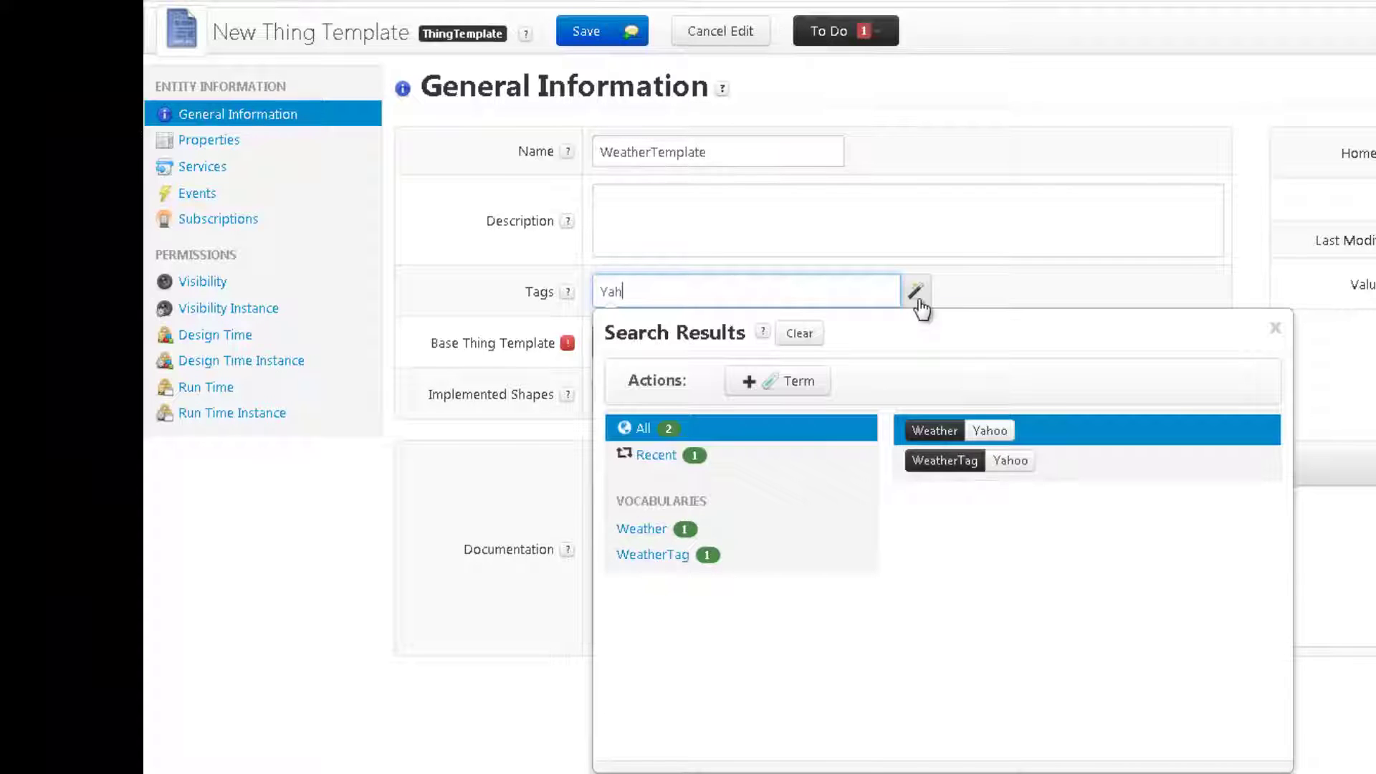
{"action": "key", "text": "Down"}
{"action": "key", "text": "Return"}
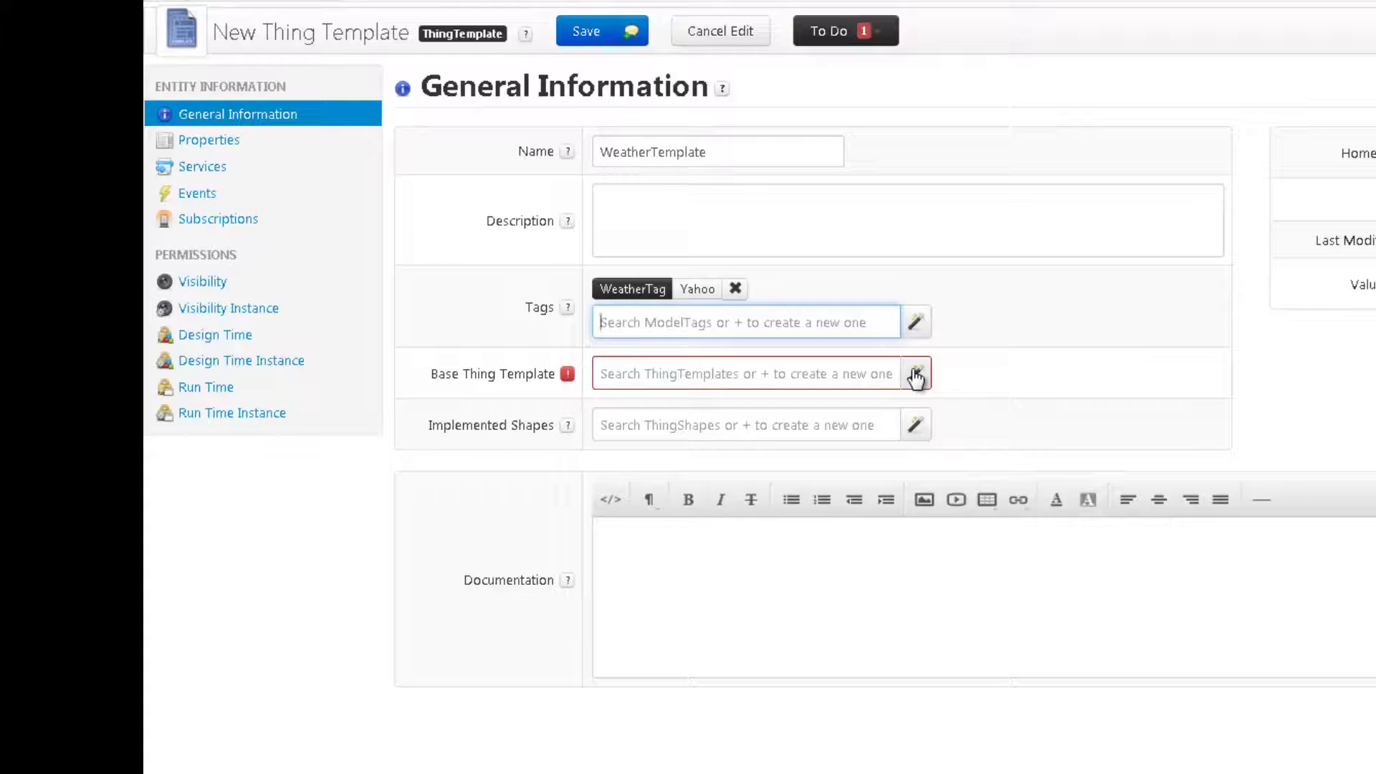
- Set GenericThing as the base Thing Template and go to the Properties page
{"action": "left_click", "coordinate": [916, 375]}
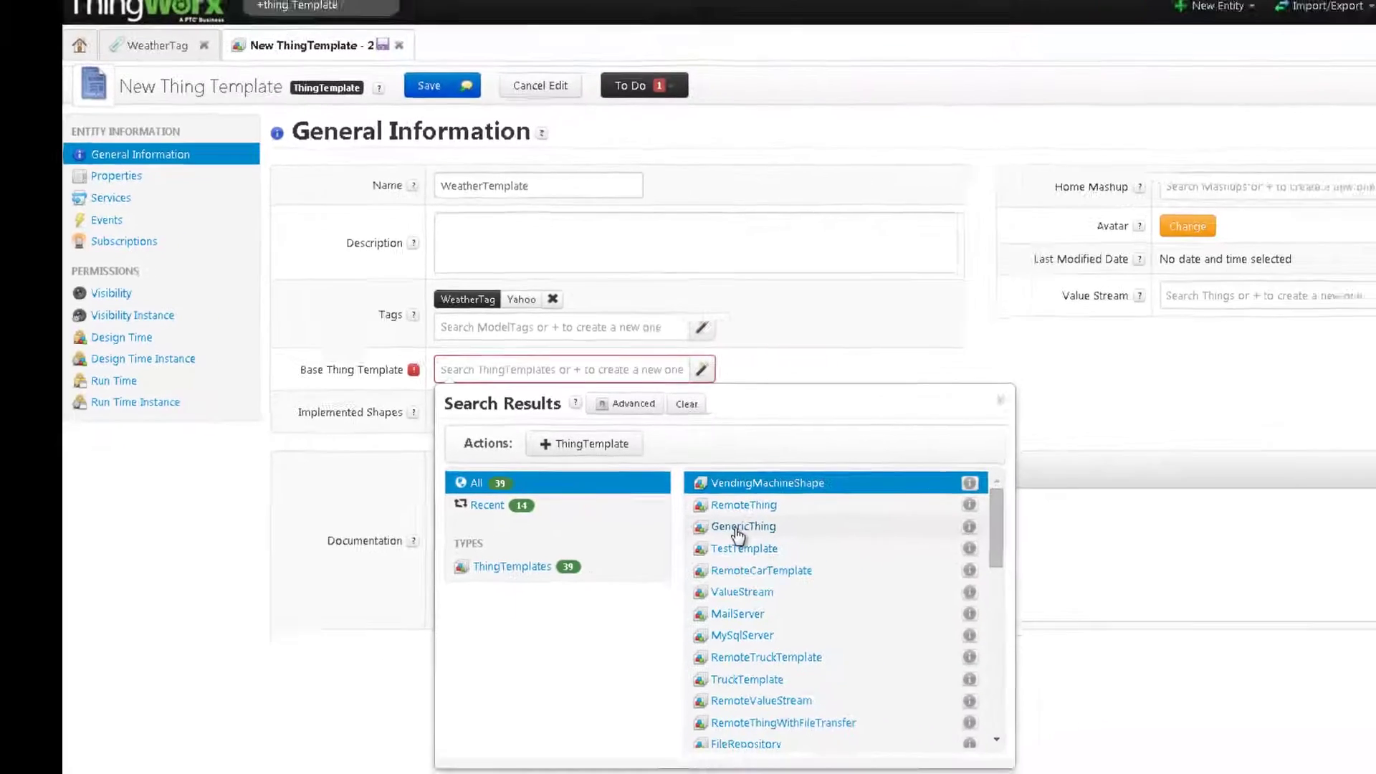
{"action": "left_click", "coordinate": [959, 565]}
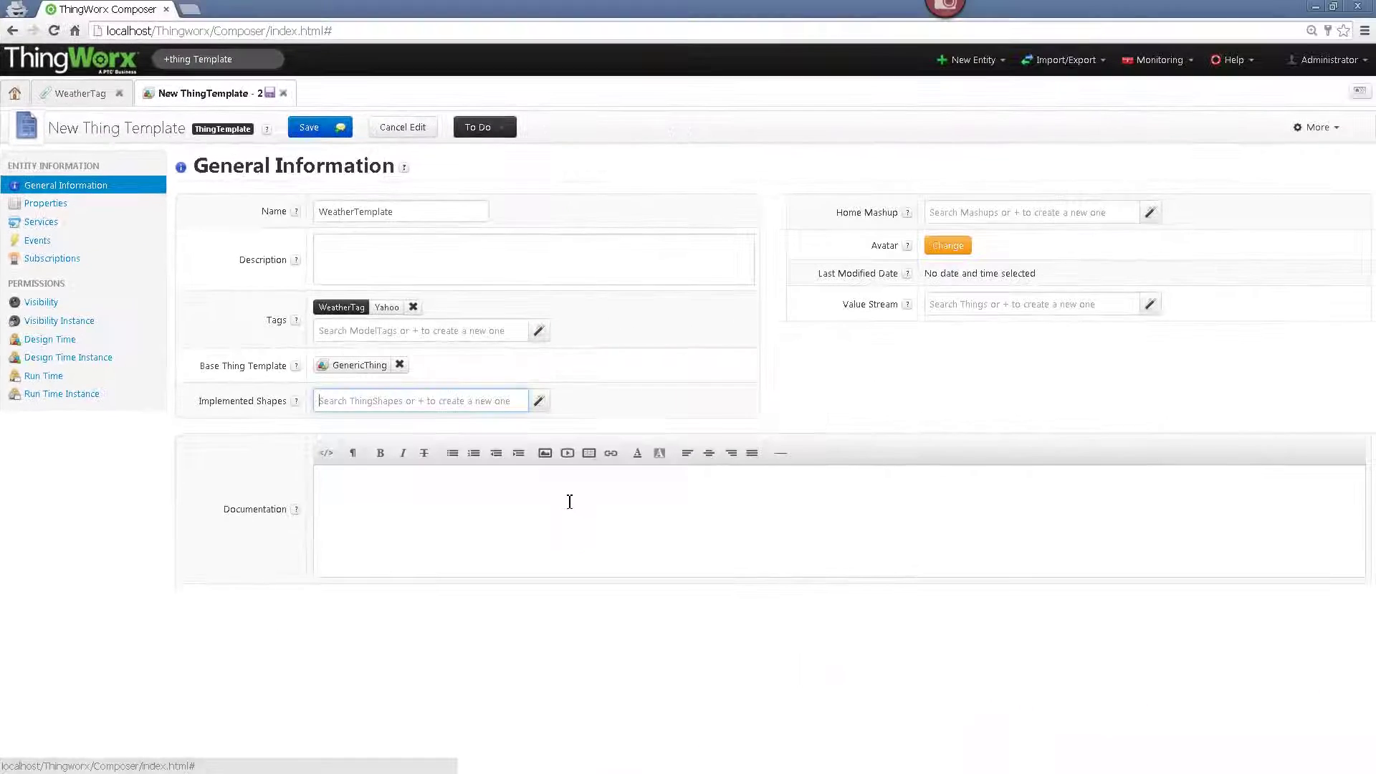
{"action": "left_click", "coordinate": [570, 502]}
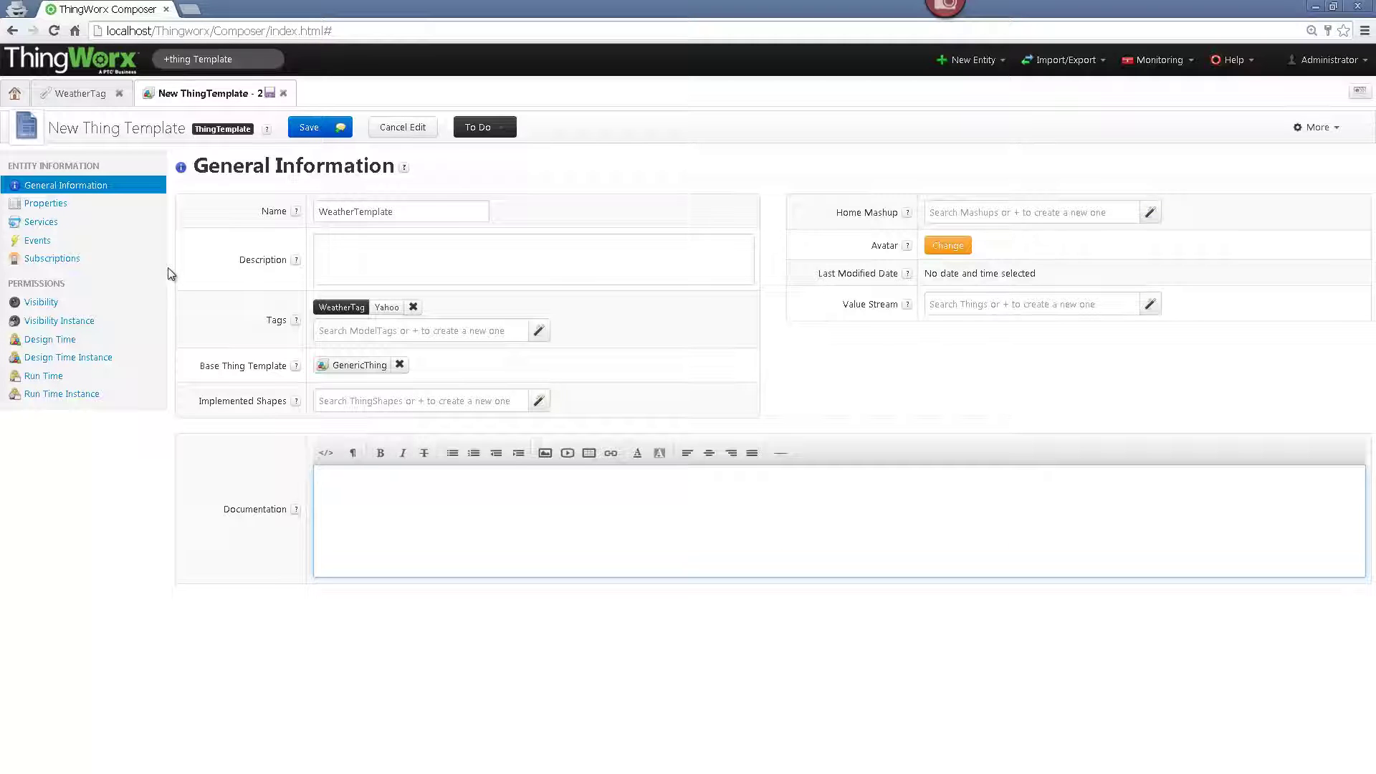
{"action": "left_click", "coordinate": [44, 204]}
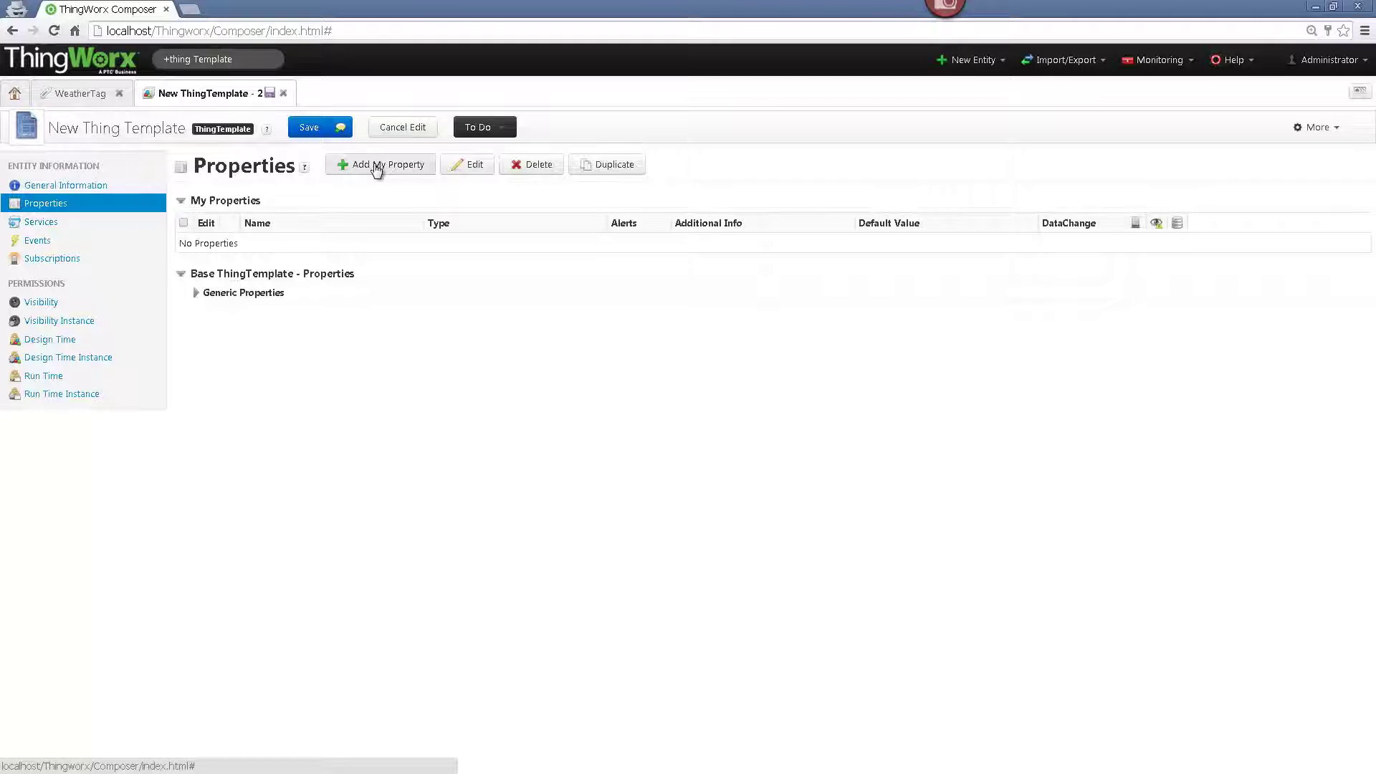
- Add a NUMBER property named Temperature
{"action": "left_click", "coordinate": [375, 165]}
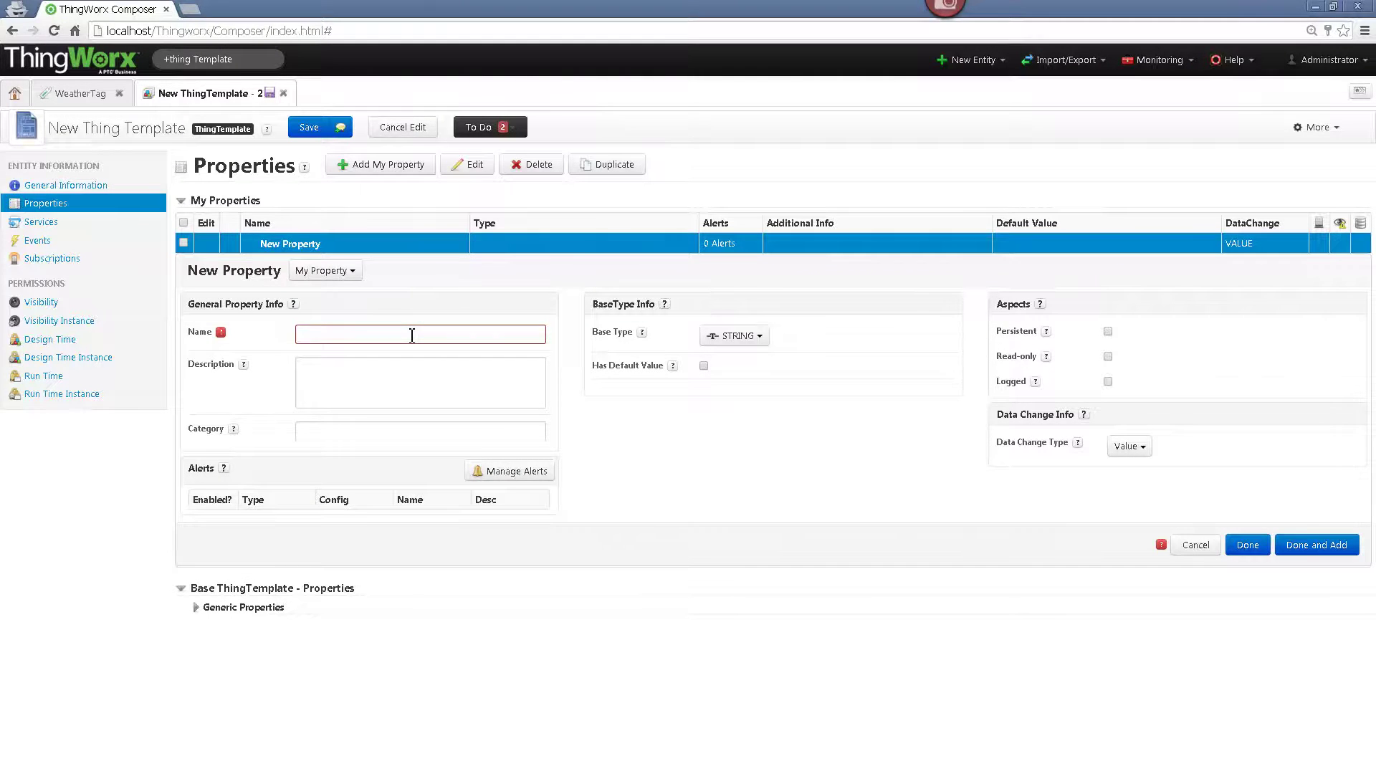
{"action": "type", "text": "Temperature"}
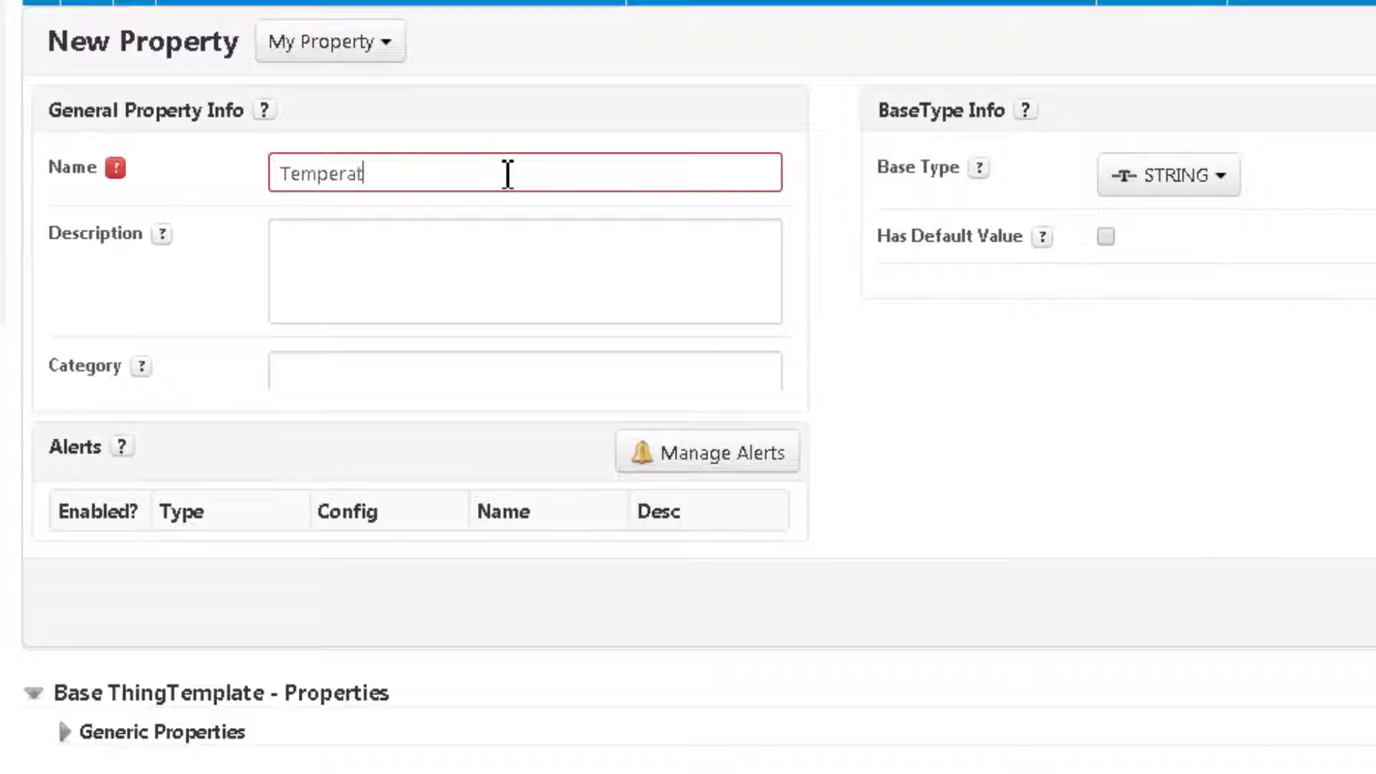
{"action": "left_click", "coordinate": [1136, 179]}
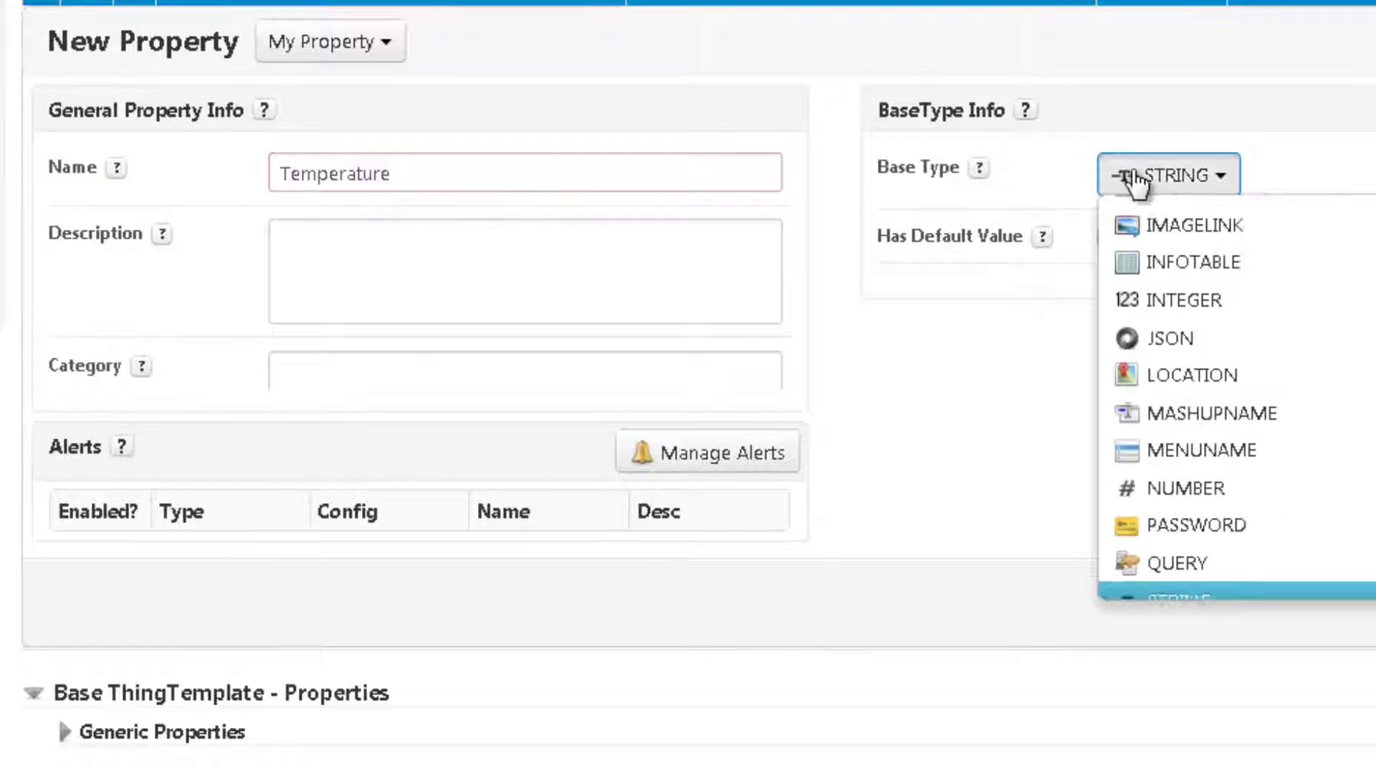
{"action": "key", "text": "Return"}
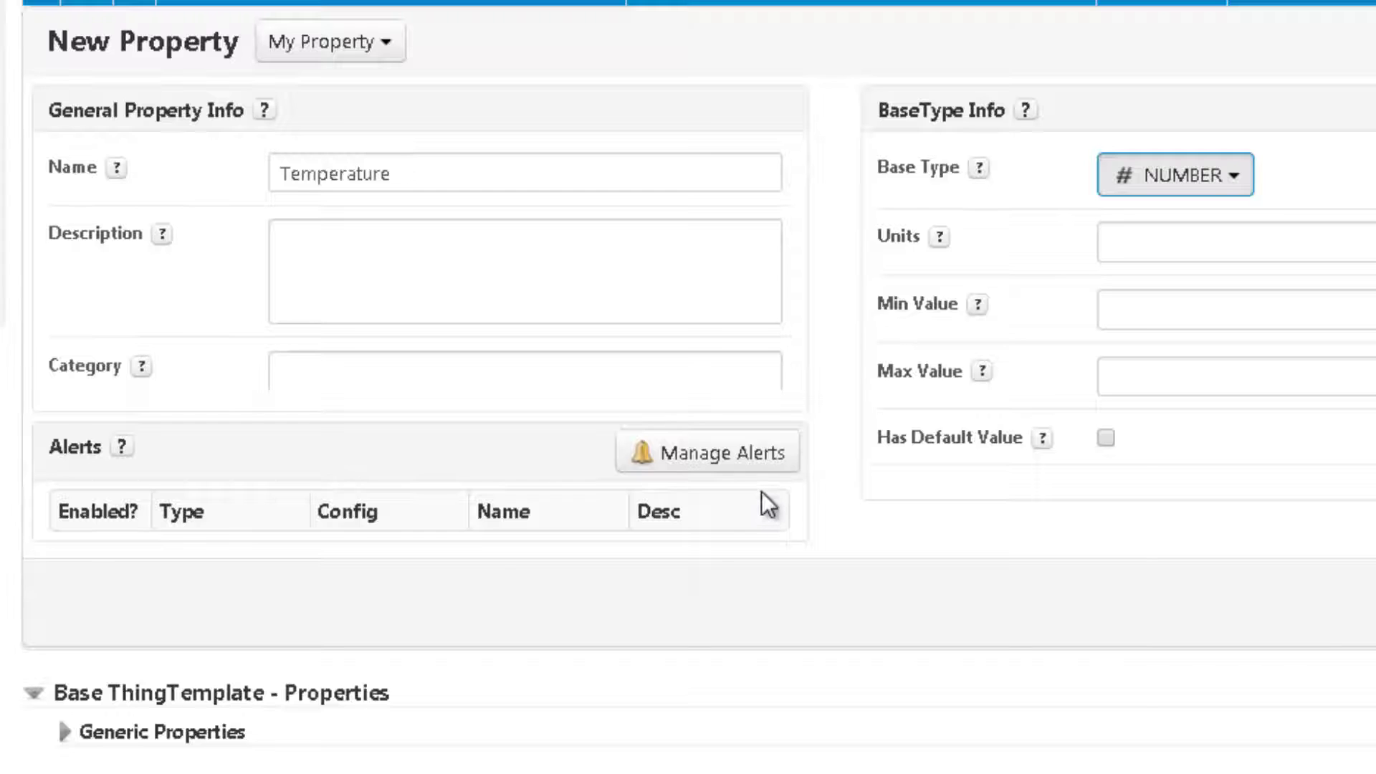
- Give Temperature a Below alert named TemperatureIsBelowZero with limit 0
{"action": "left_click", "coordinate": [734, 466]}
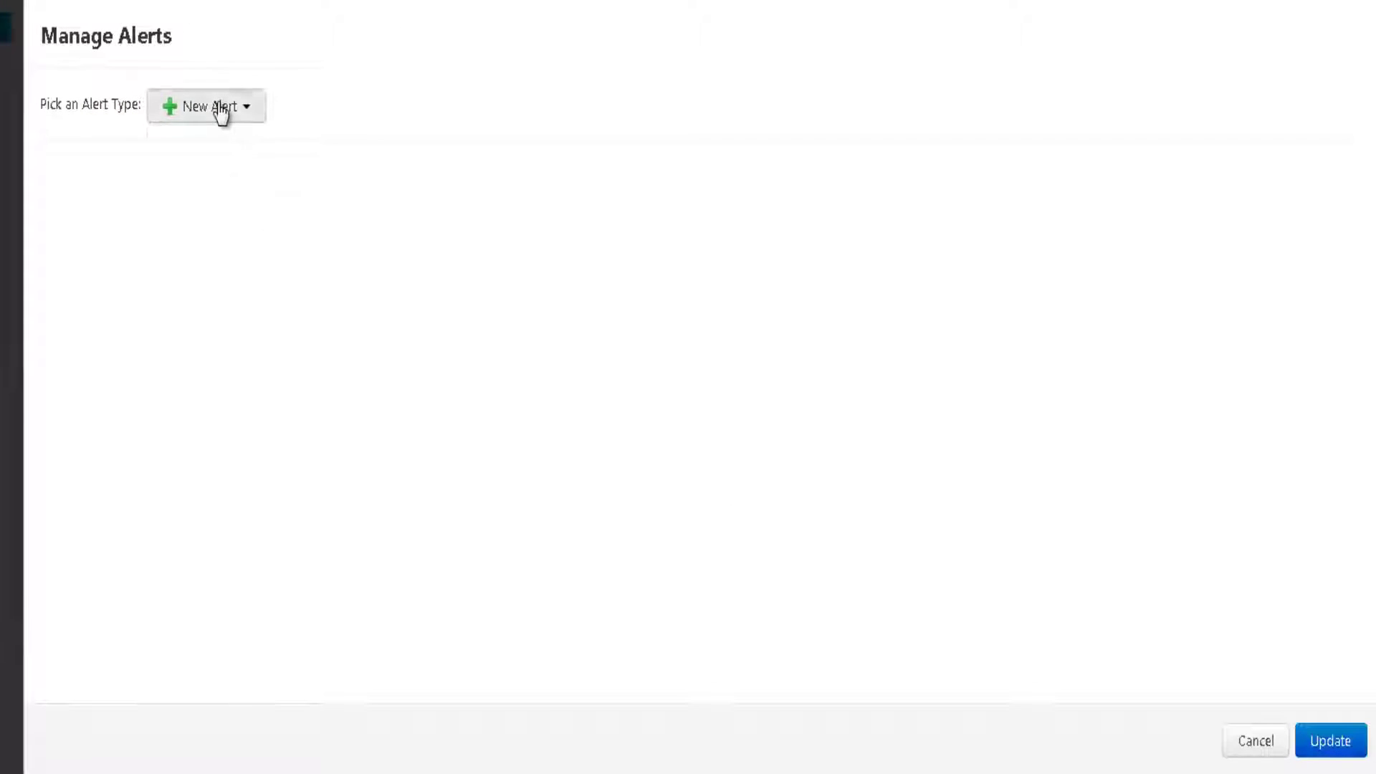
{"action": "left_click", "coordinate": [219, 109]}
{"action": "left_click", "coordinate": [193, 242]}
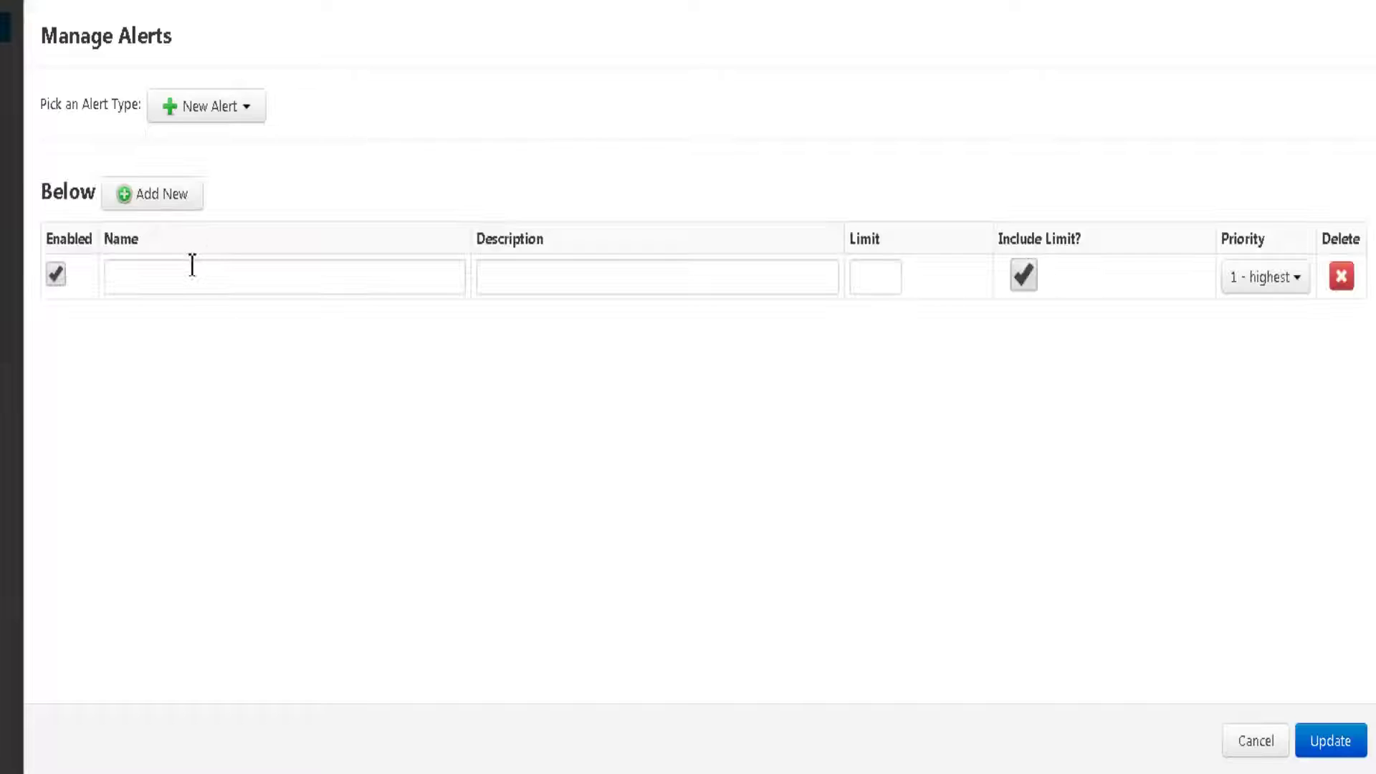
{"action": "left_click", "coordinate": [192, 265]}
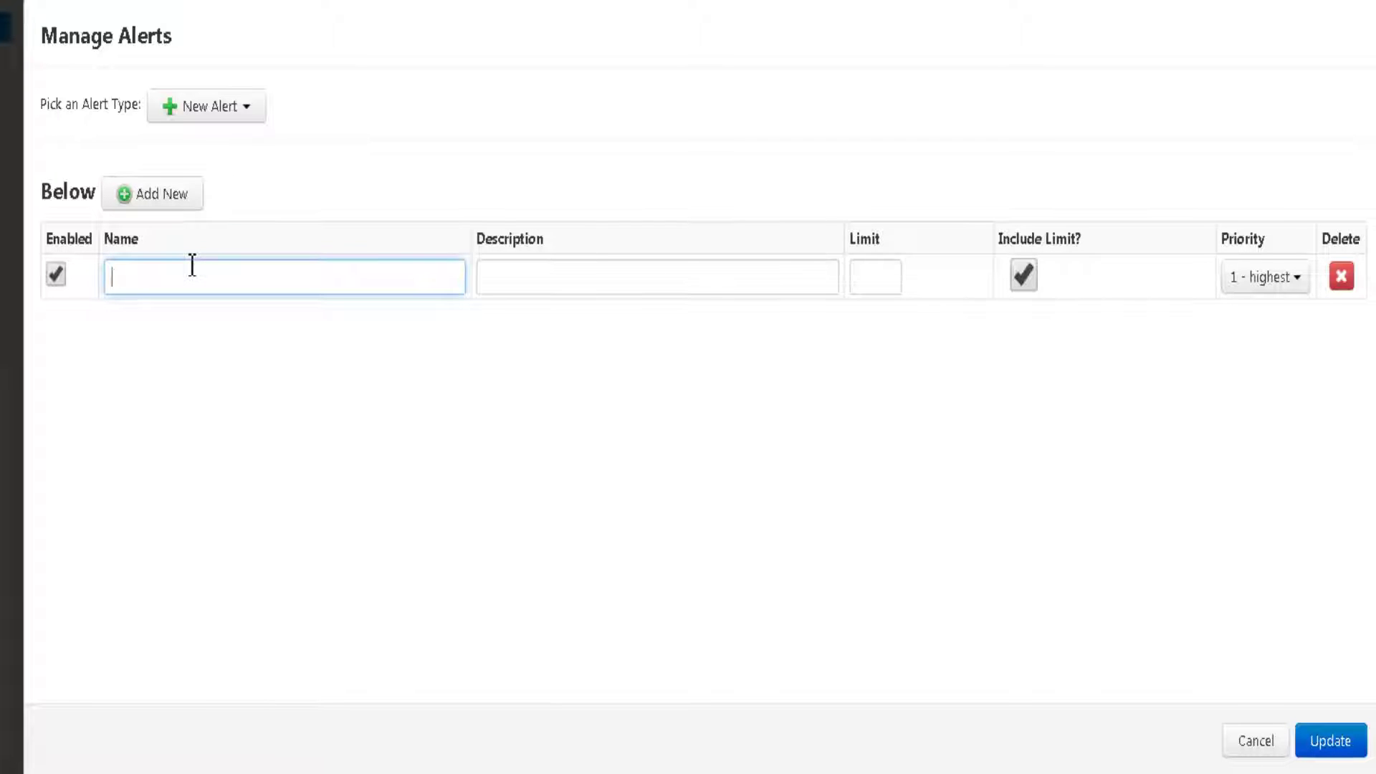
{"action": "type", "text": "TemperatureIsBelowZero"}
{"action": "left_click", "coordinate": [900, 285]}
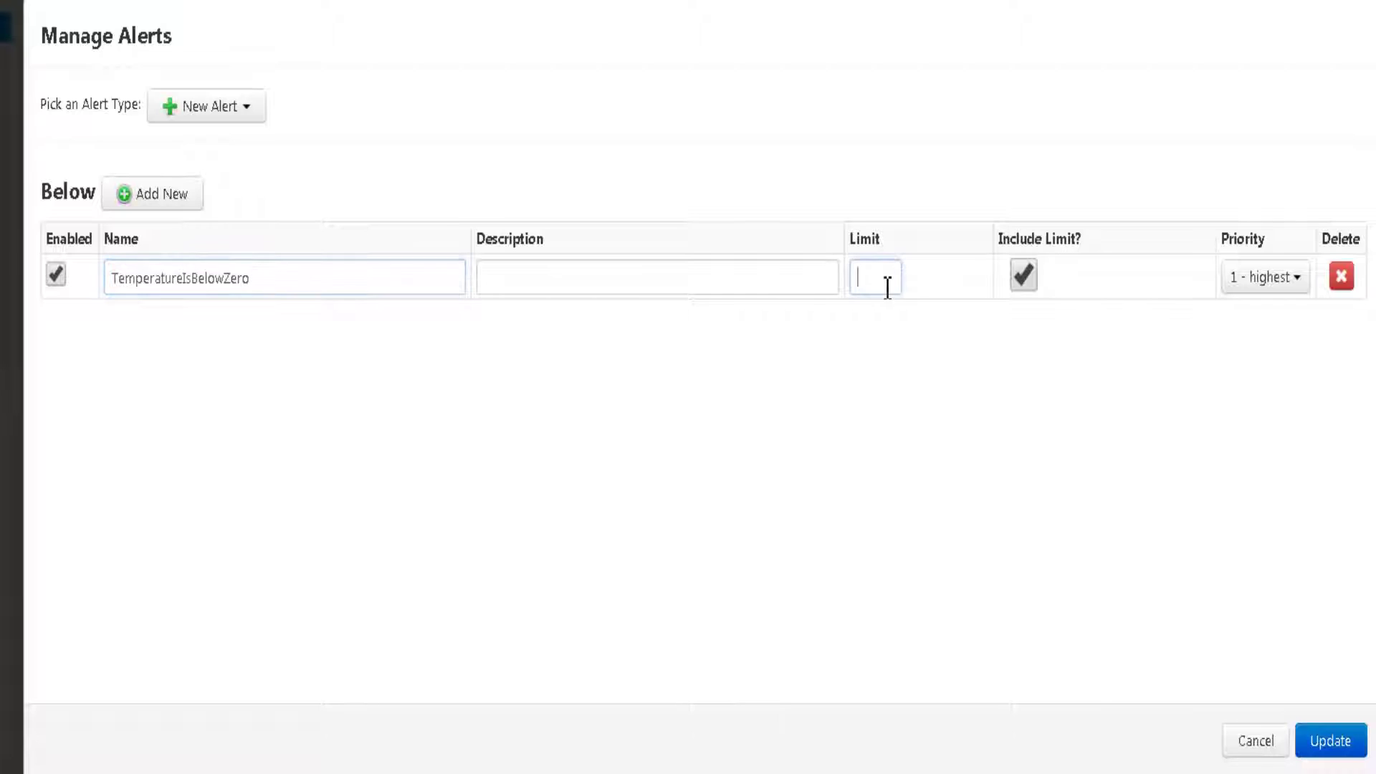
{"action": "type", "text": "0"}
{"action": "left_click", "coordinate": [1327, 741]}
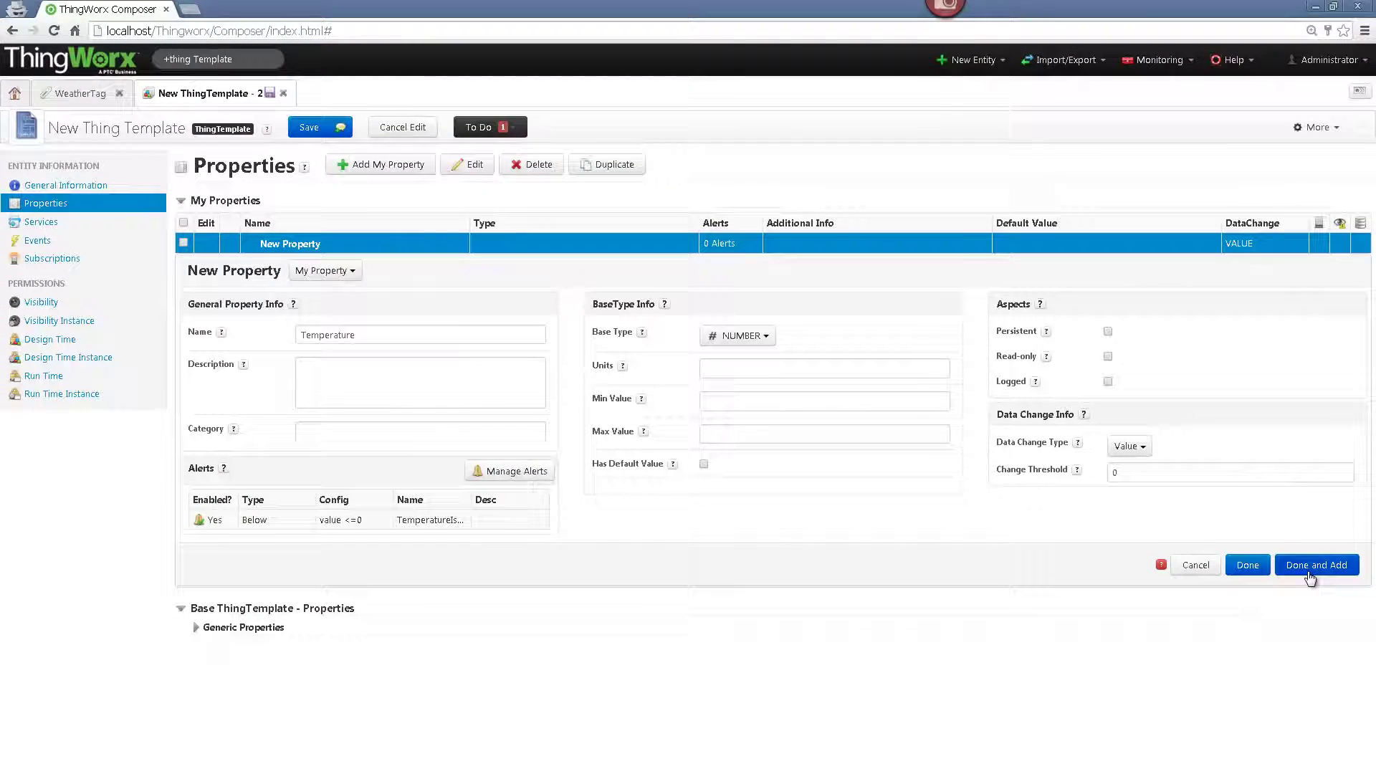
- Finish Temperature and add a NUMBER property named Humidity
{"action": "left_click", "coordinate": [1312, 567]}
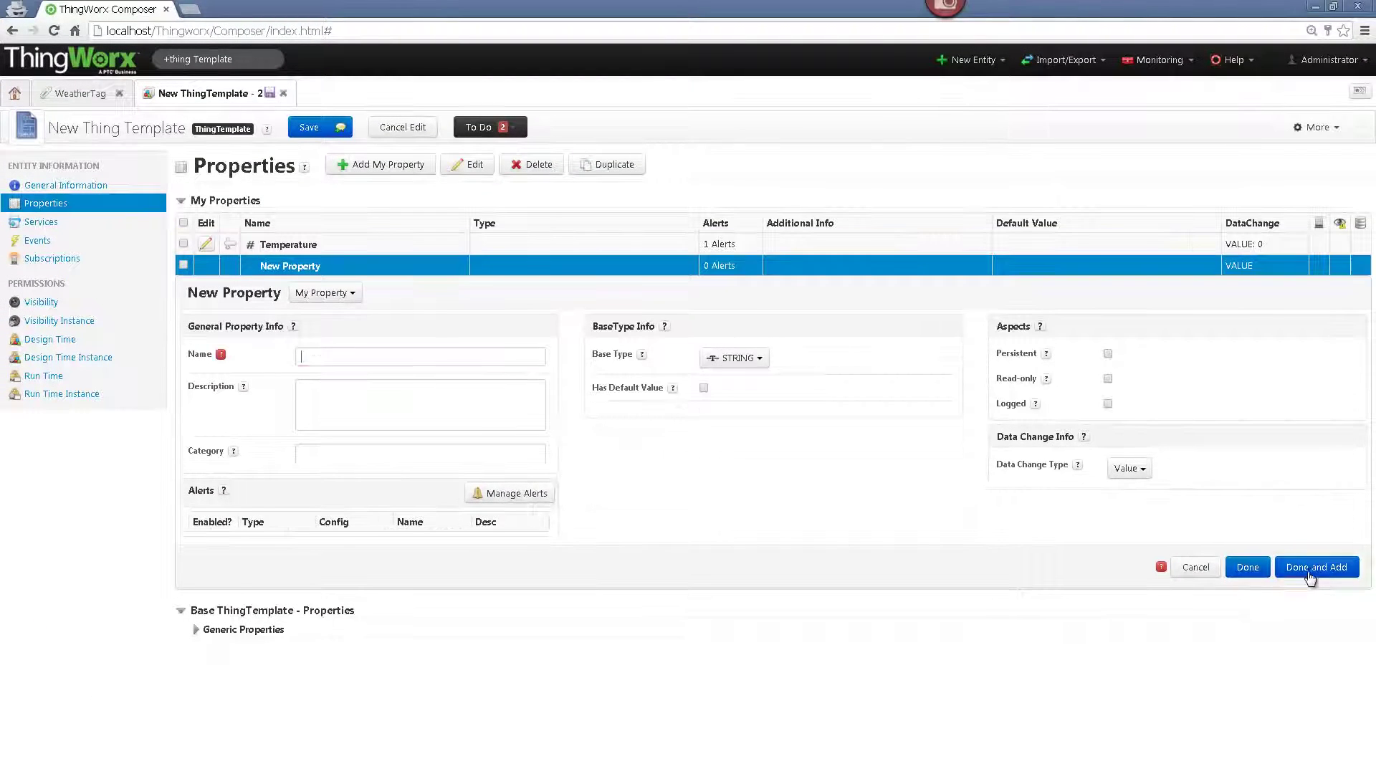
{"action": "left_click", "coordinate": [435, 358]}
{"action": "type", "text": "Humidi"}
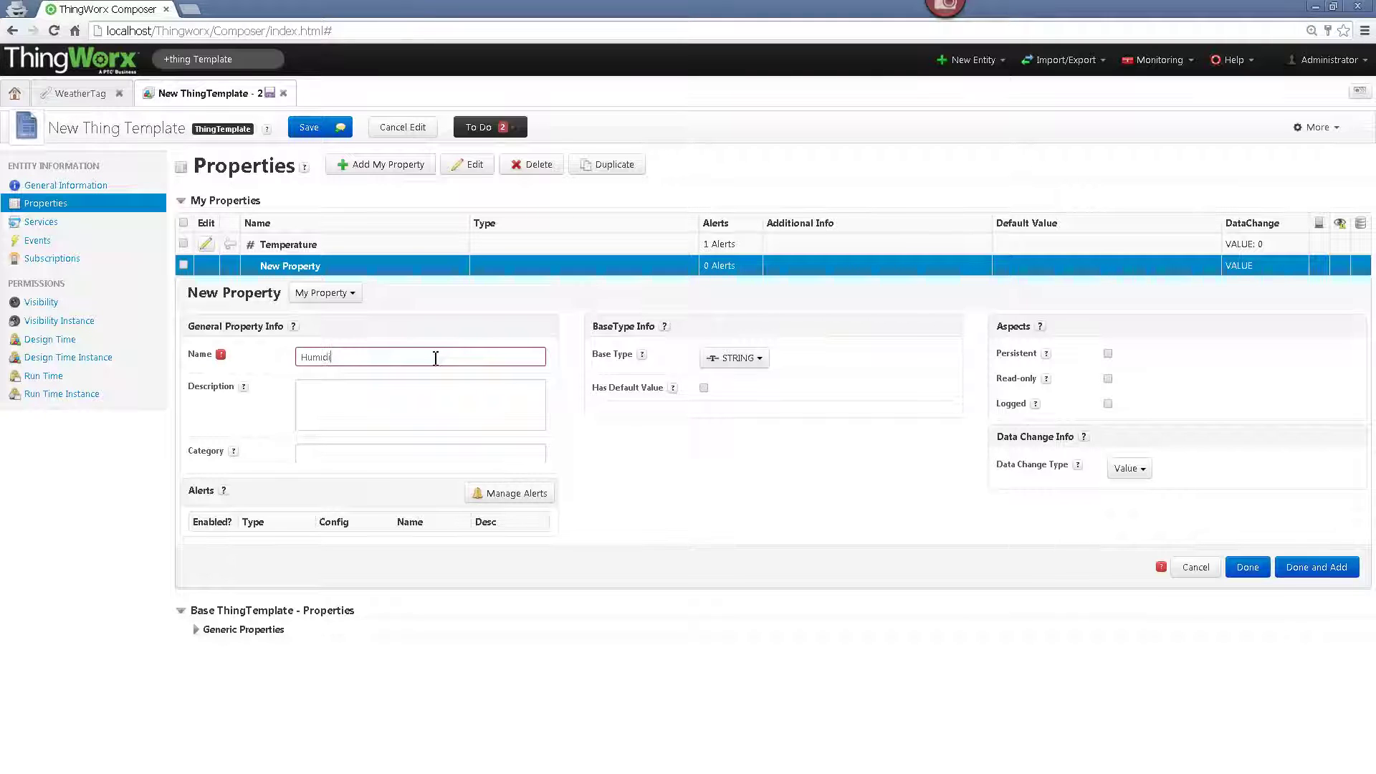
{"action": "type", "text": "ty"}
{"action": "left_click", "coordinate": [741, 360]}
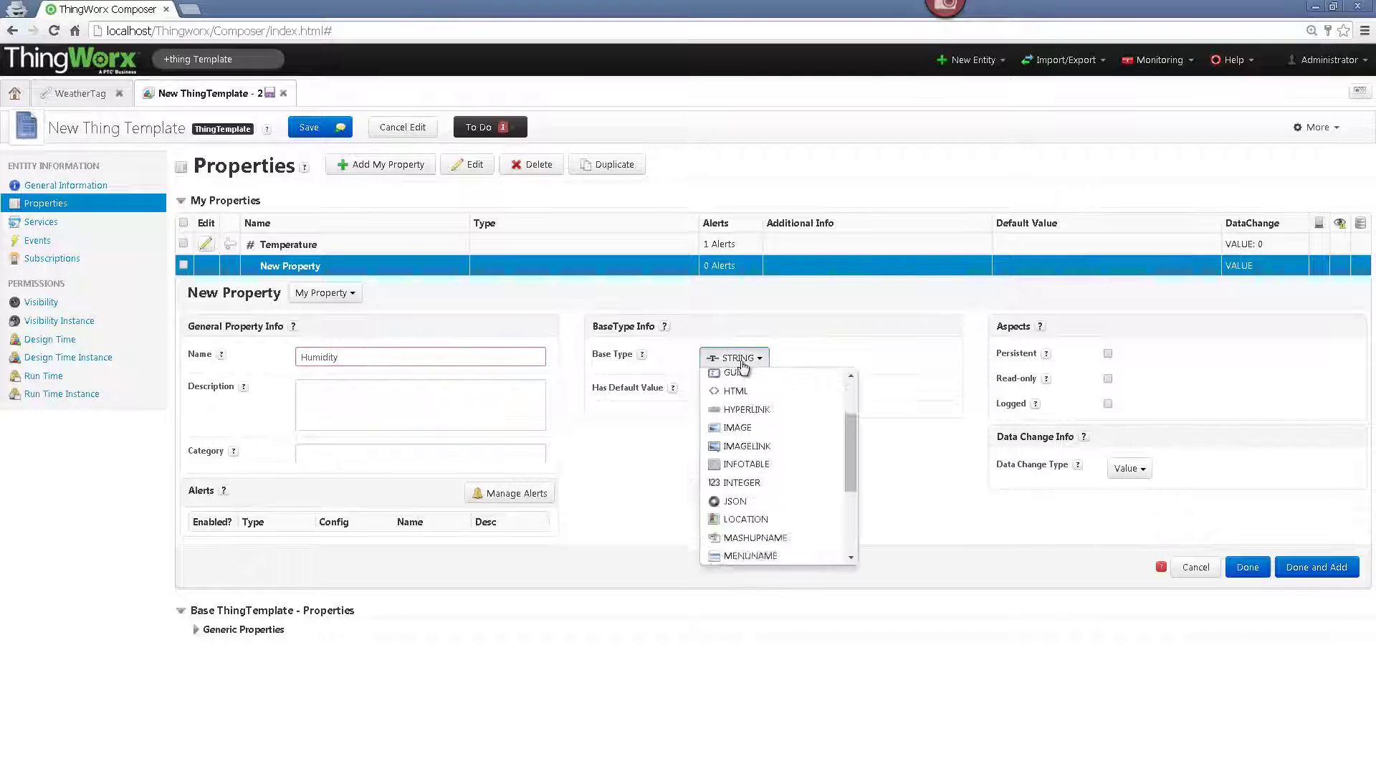
{"action": "key", "text": "n"}
{"action": "key", "text": "Return"}
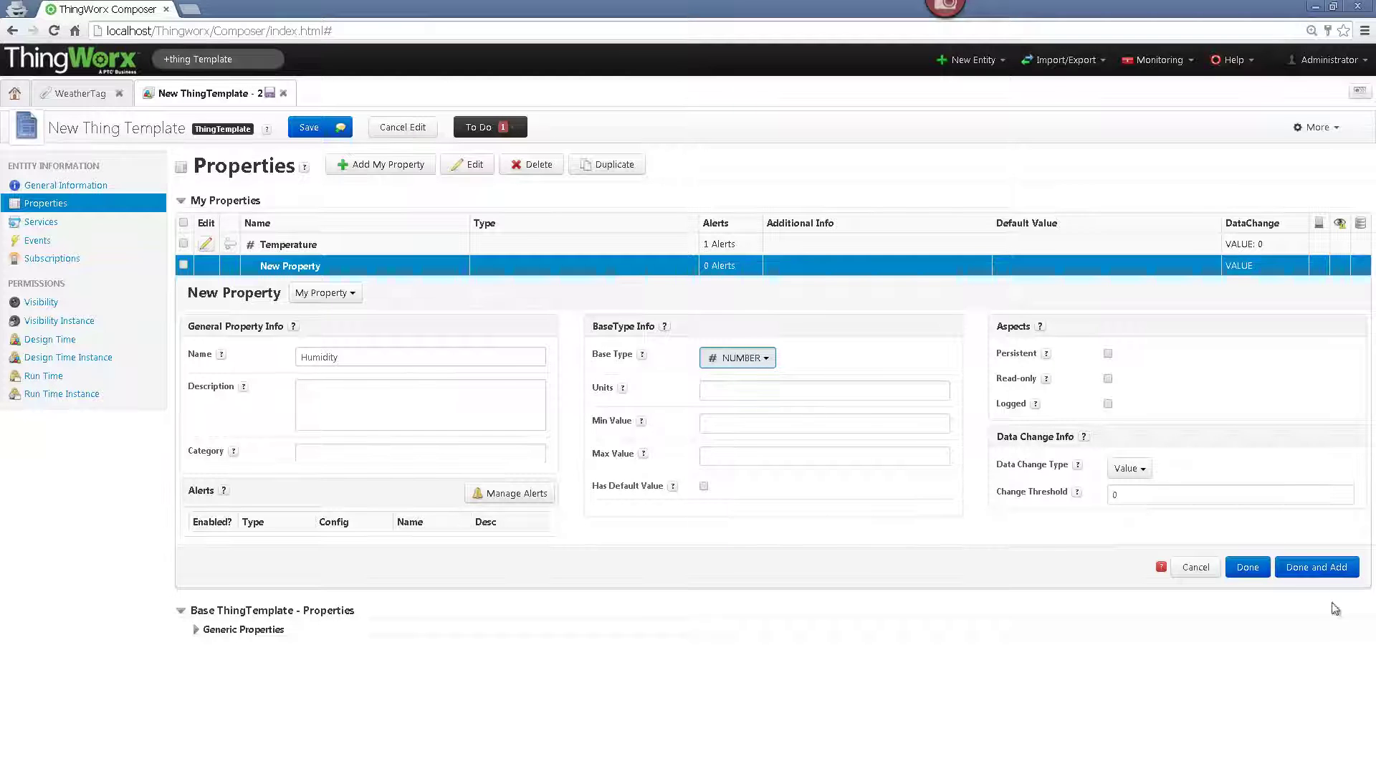
- Add a LOCATION property named Location
{"action": "left_click", "coordinate": [1325, 578]}
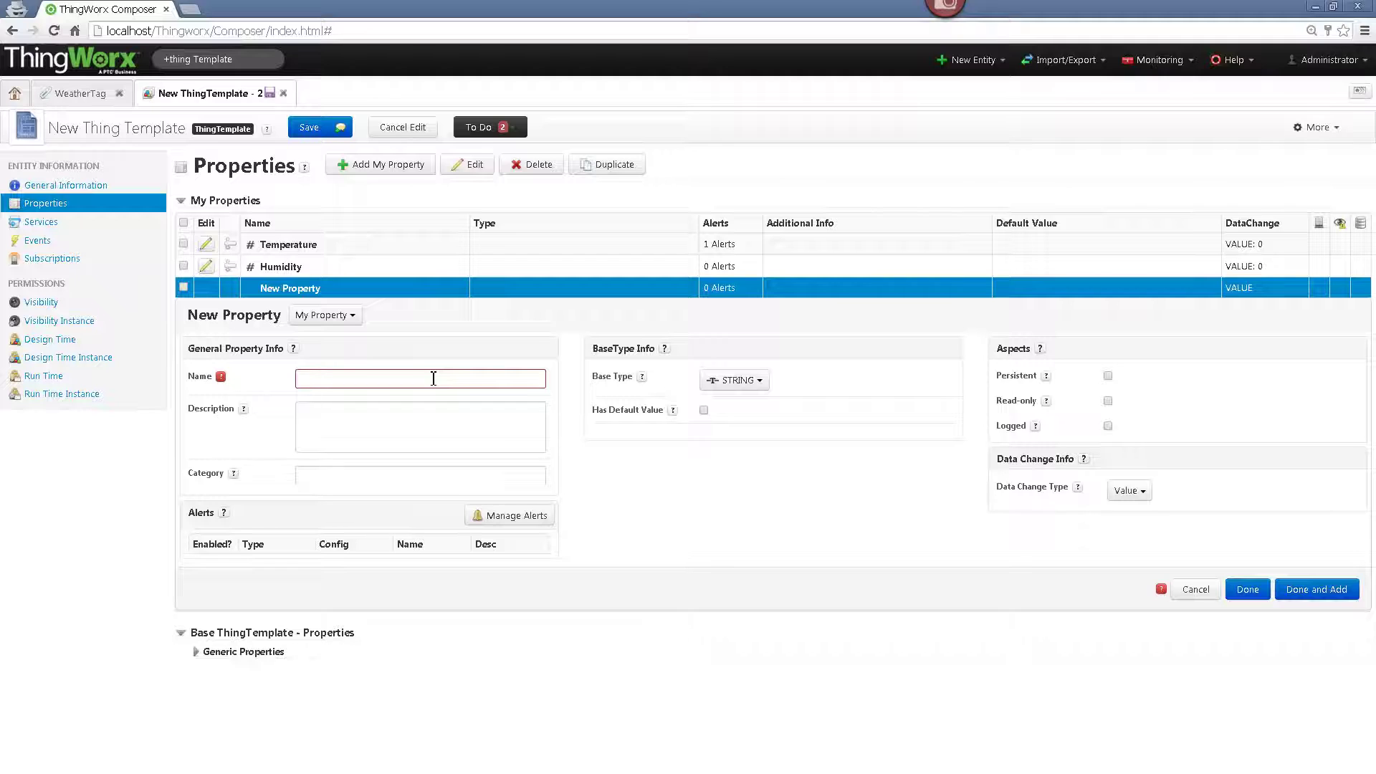
{"action": "type", "text": "Location"}
{"action": "left_click", "coordinate": [746, 381]}
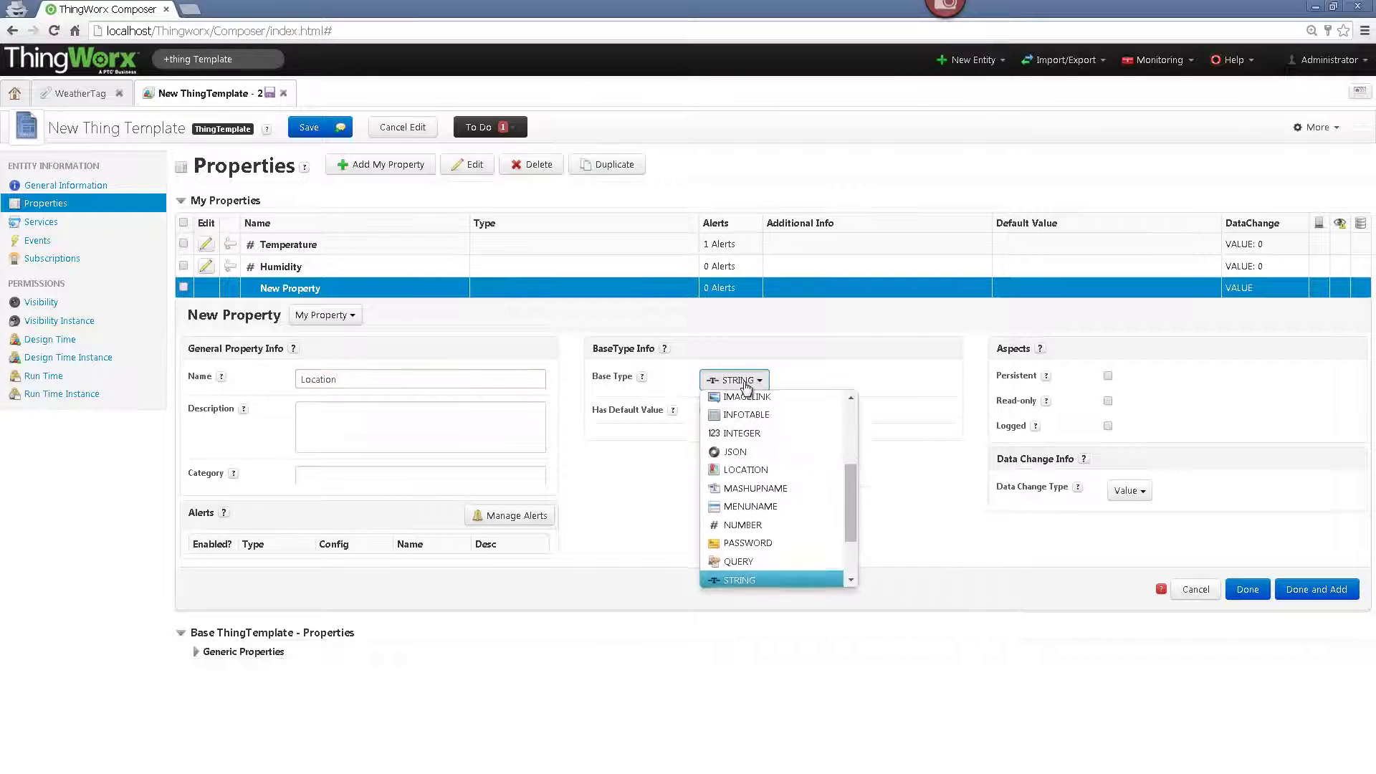
{"action": "key", "text": "l"}
{"action": "key", "text": "Return"}
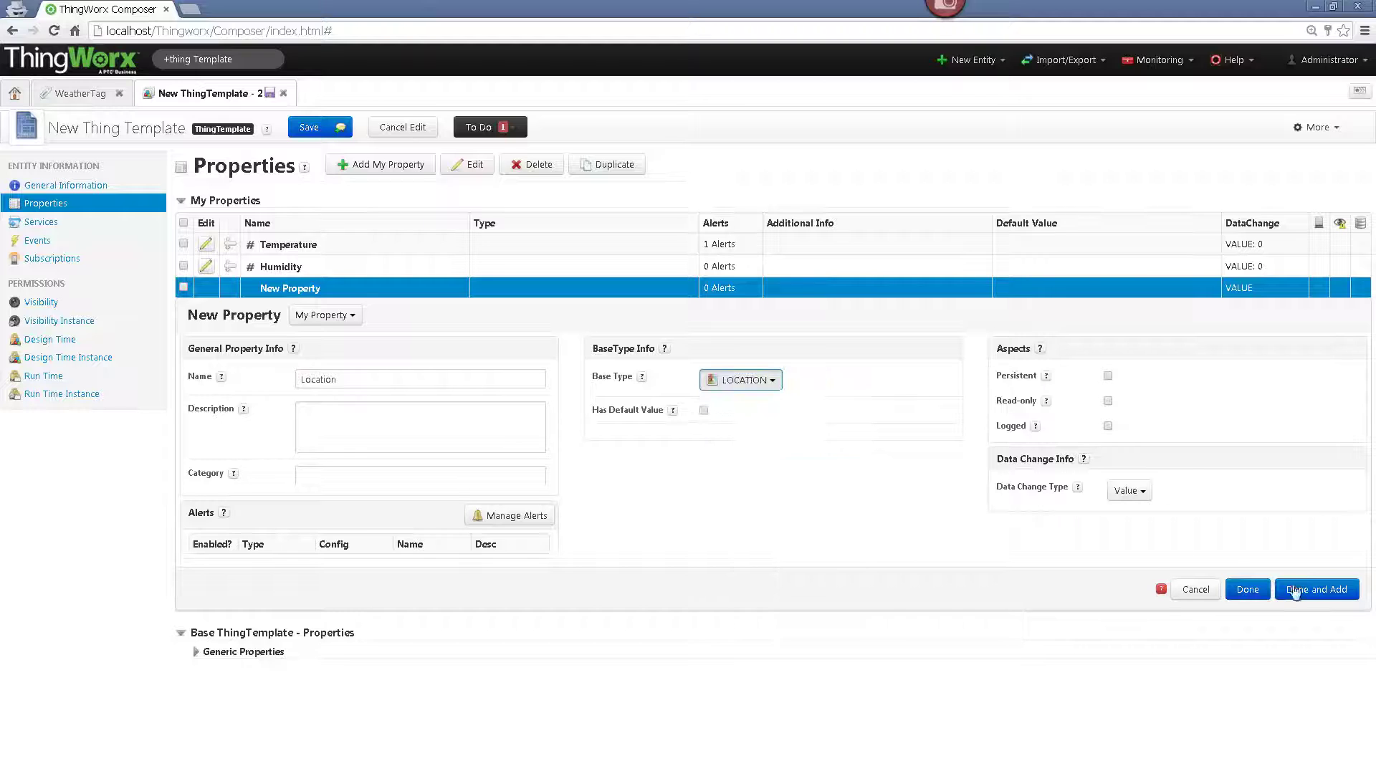
{"action": "left_click", "coordinate": [1248, 589]}
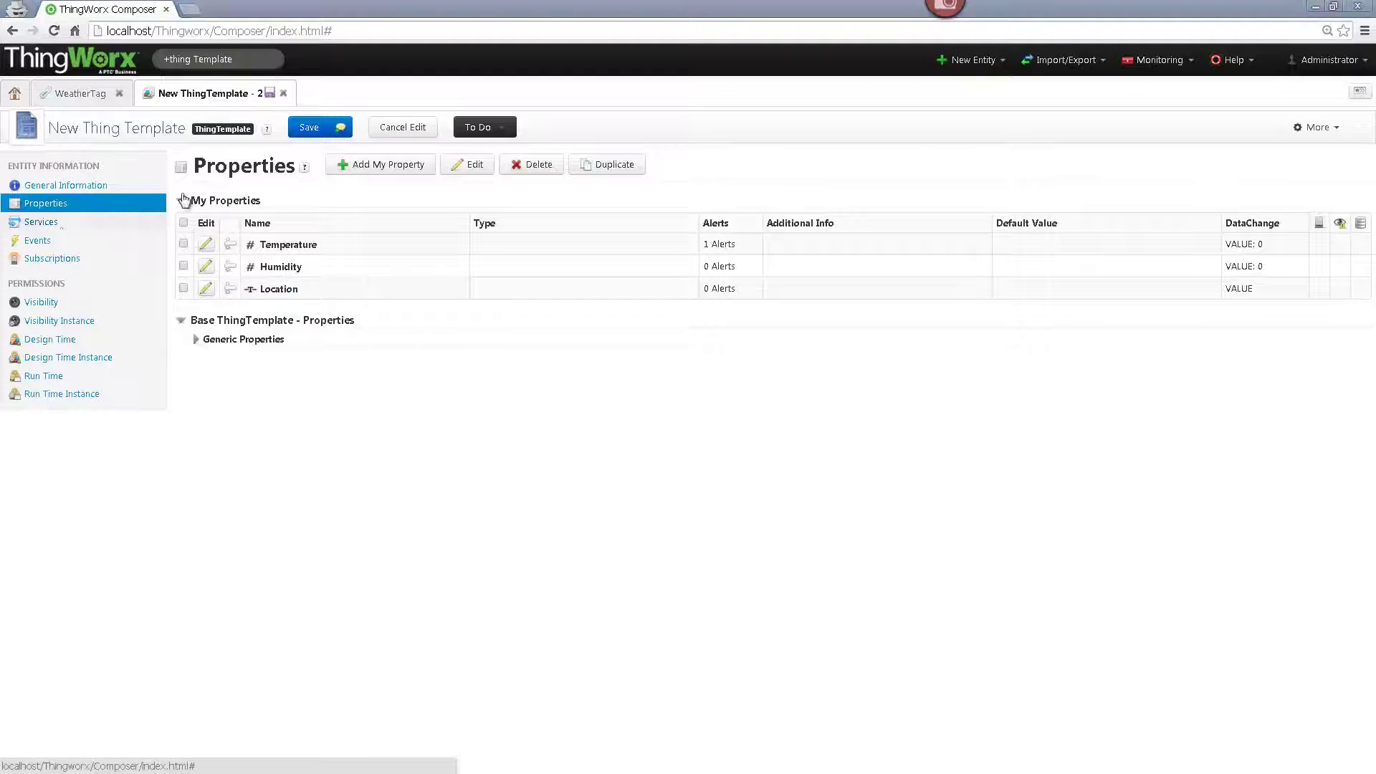
- Save the template as WeatherTemplate and view its services
{"action": "left_click", "coordinate": [323, 129]}
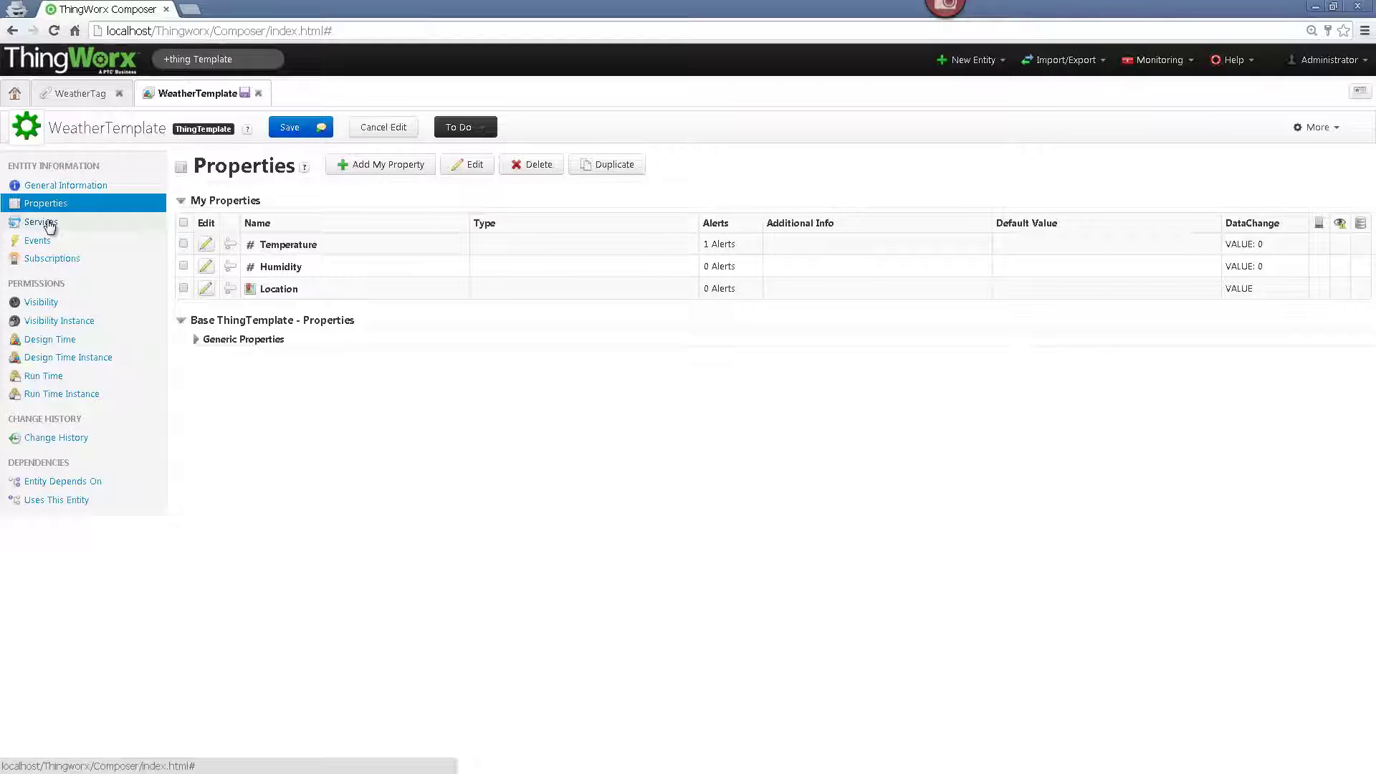
{"action": "left_click", "coordinate": [48, 224]}
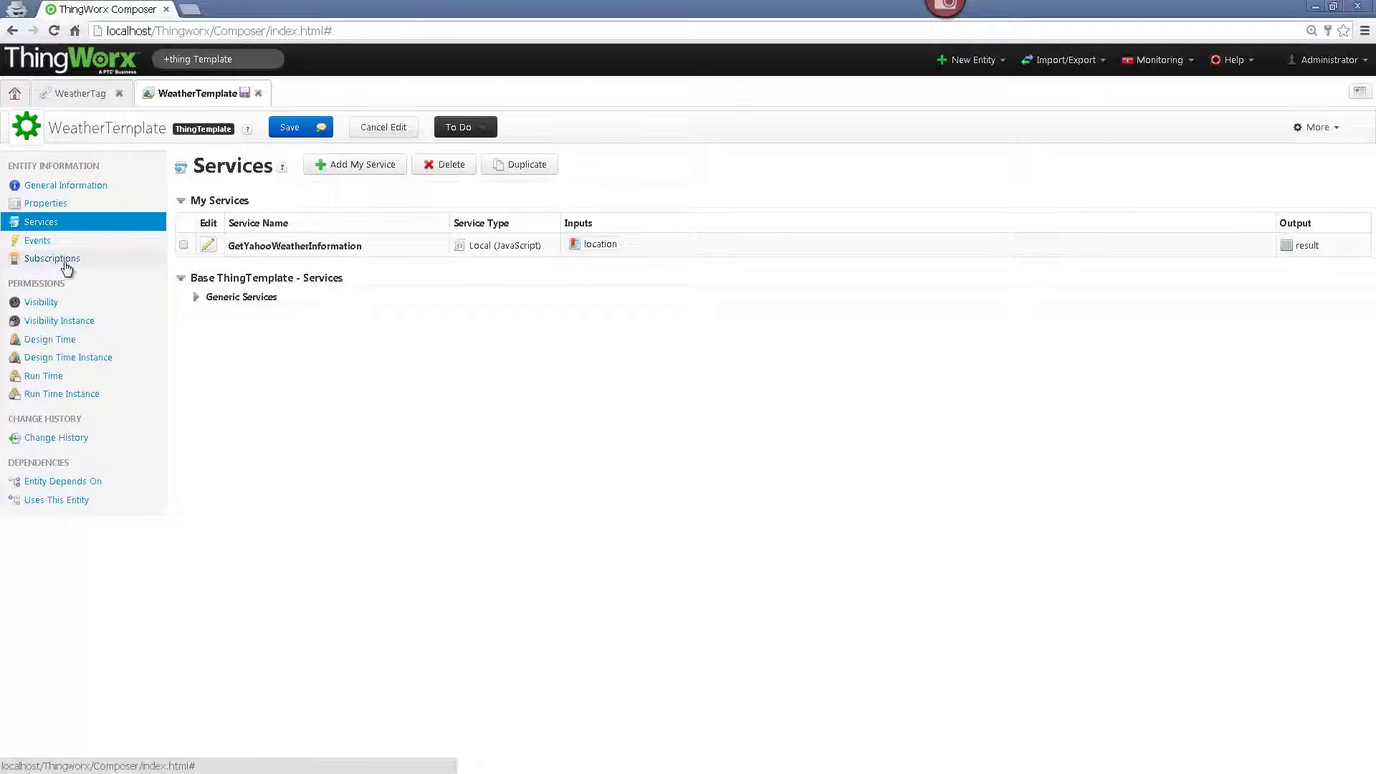
- Move on to WeatherTemplate's empty Subscriptions page
{"action": "left_click", "coordinate": [65, 262]}
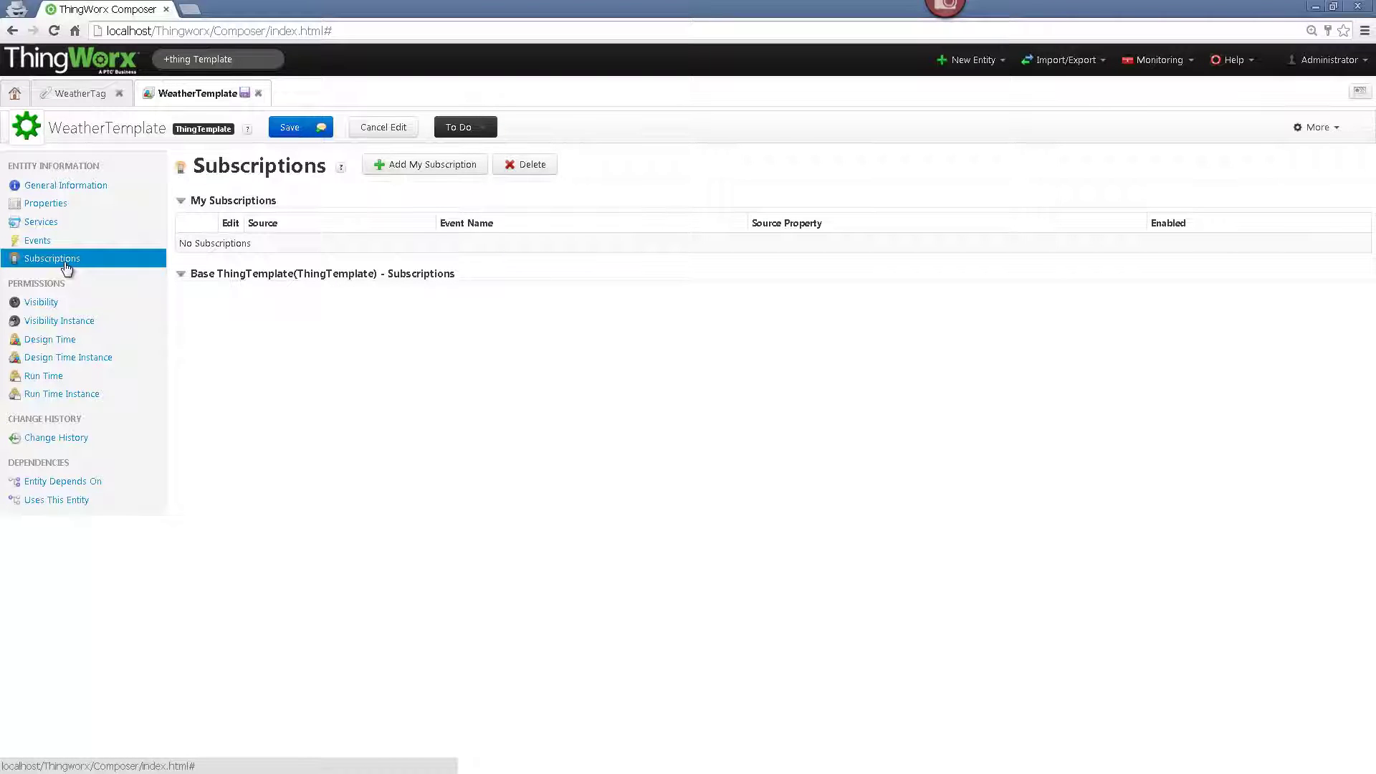
- Add an enabled subscription on the Temperature property's Alert event
{"action": "left_click", "coordinate": [424, 166]}
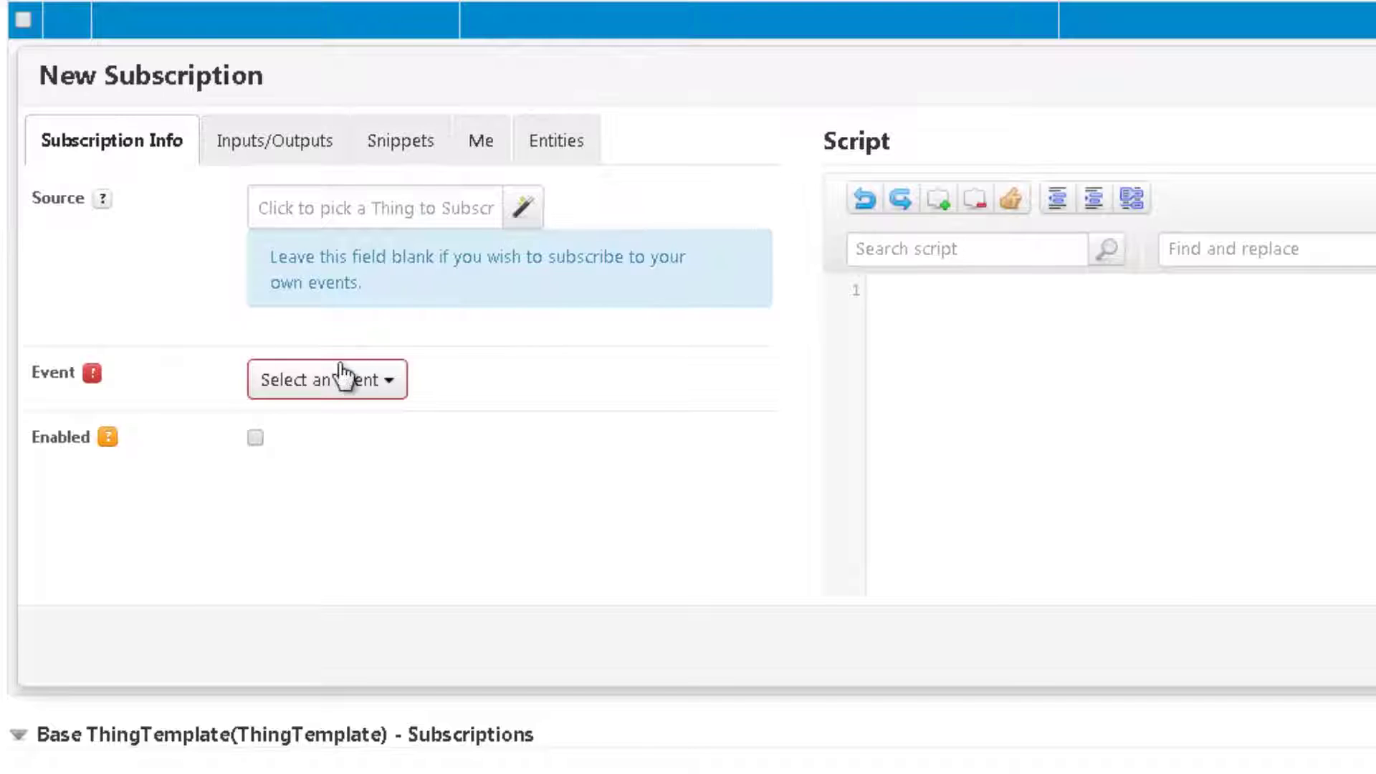
{"action": "left_click", "coordinate": [337, 381]}
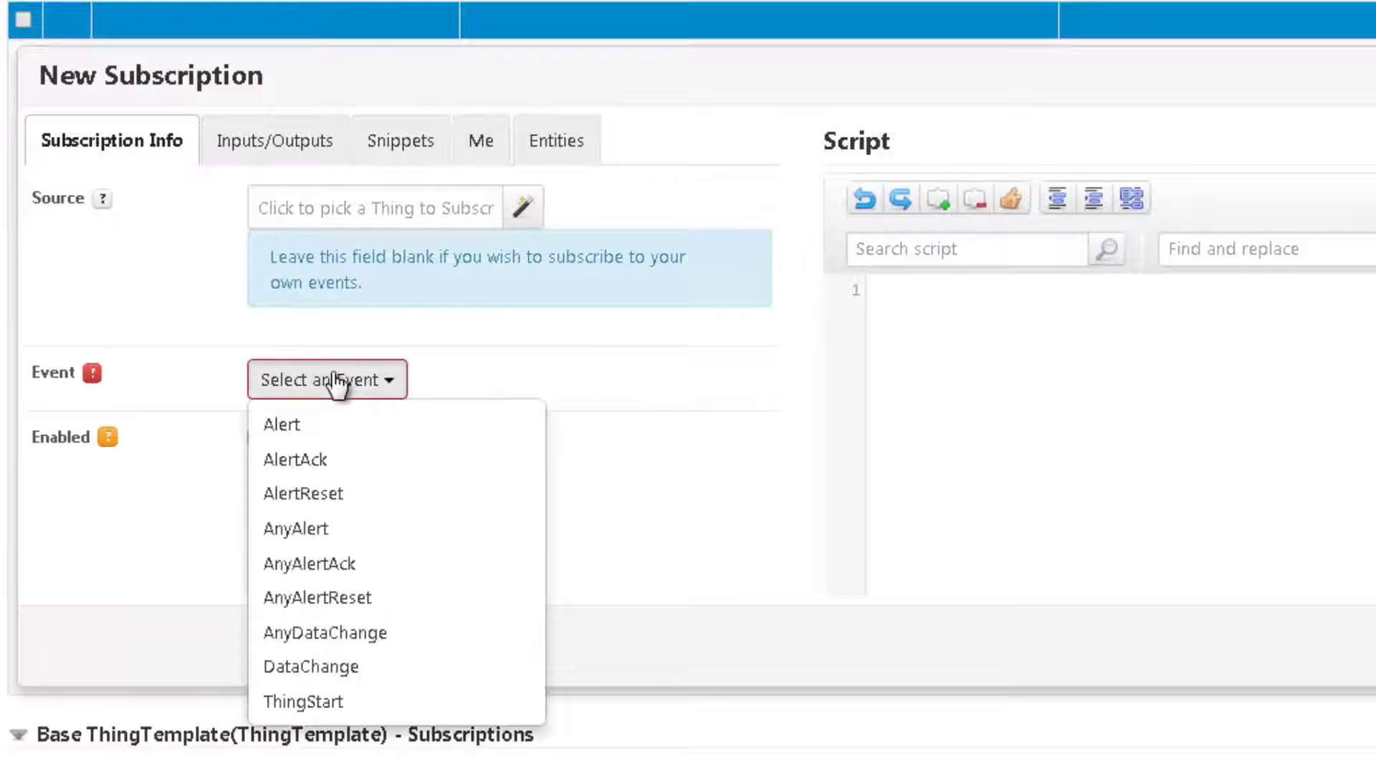
{"action": "left_click", "coordinate": [296, 425]}
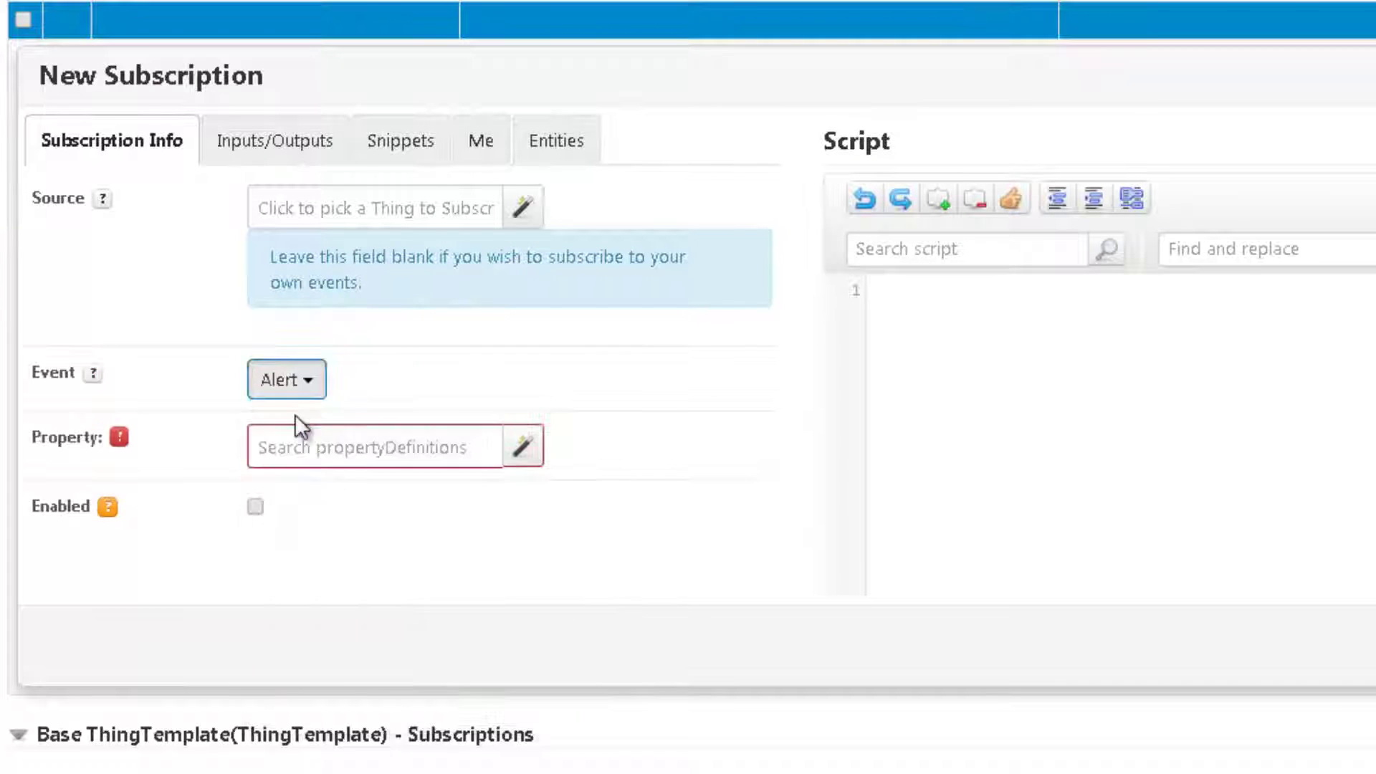
{"action": "left_click", "coordinate": [526, 452]}
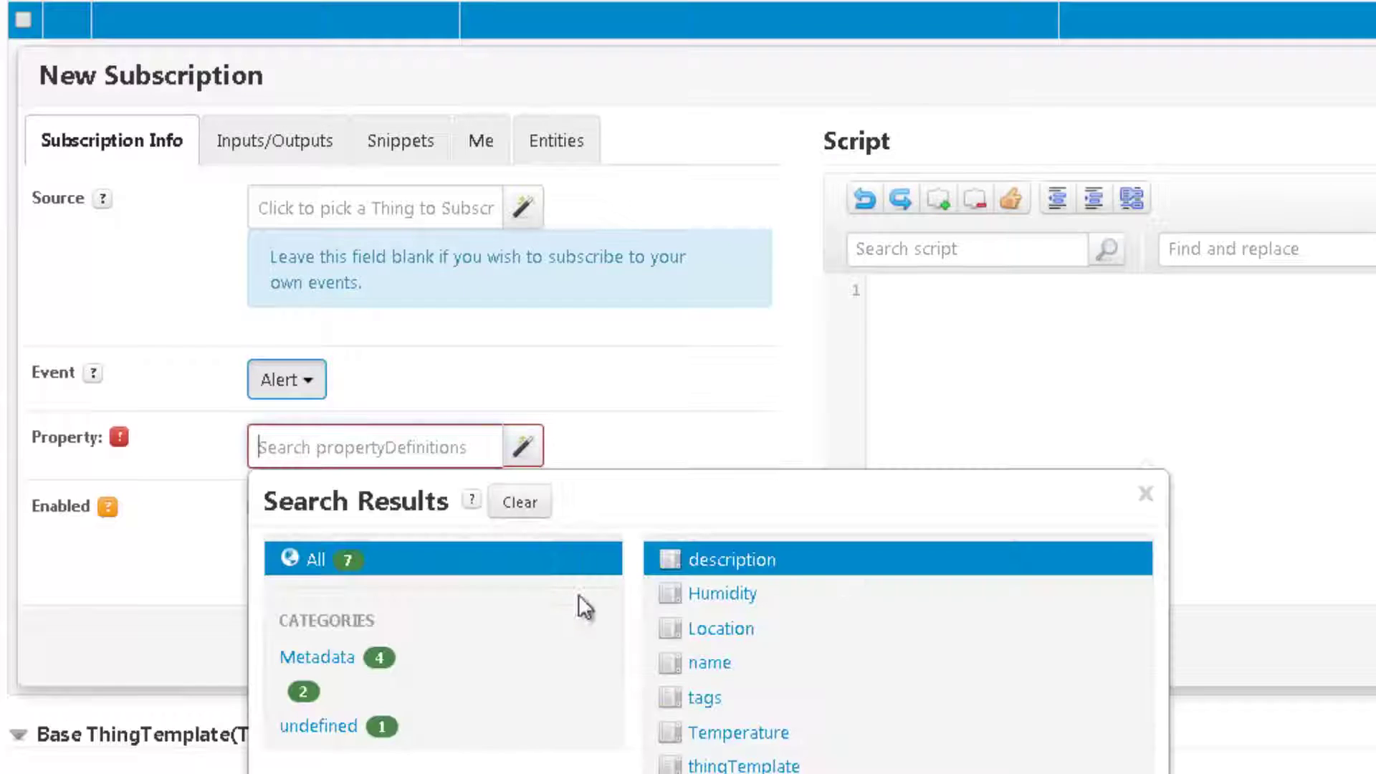
{"action": "left_click", "coordinate": [717, 733]}
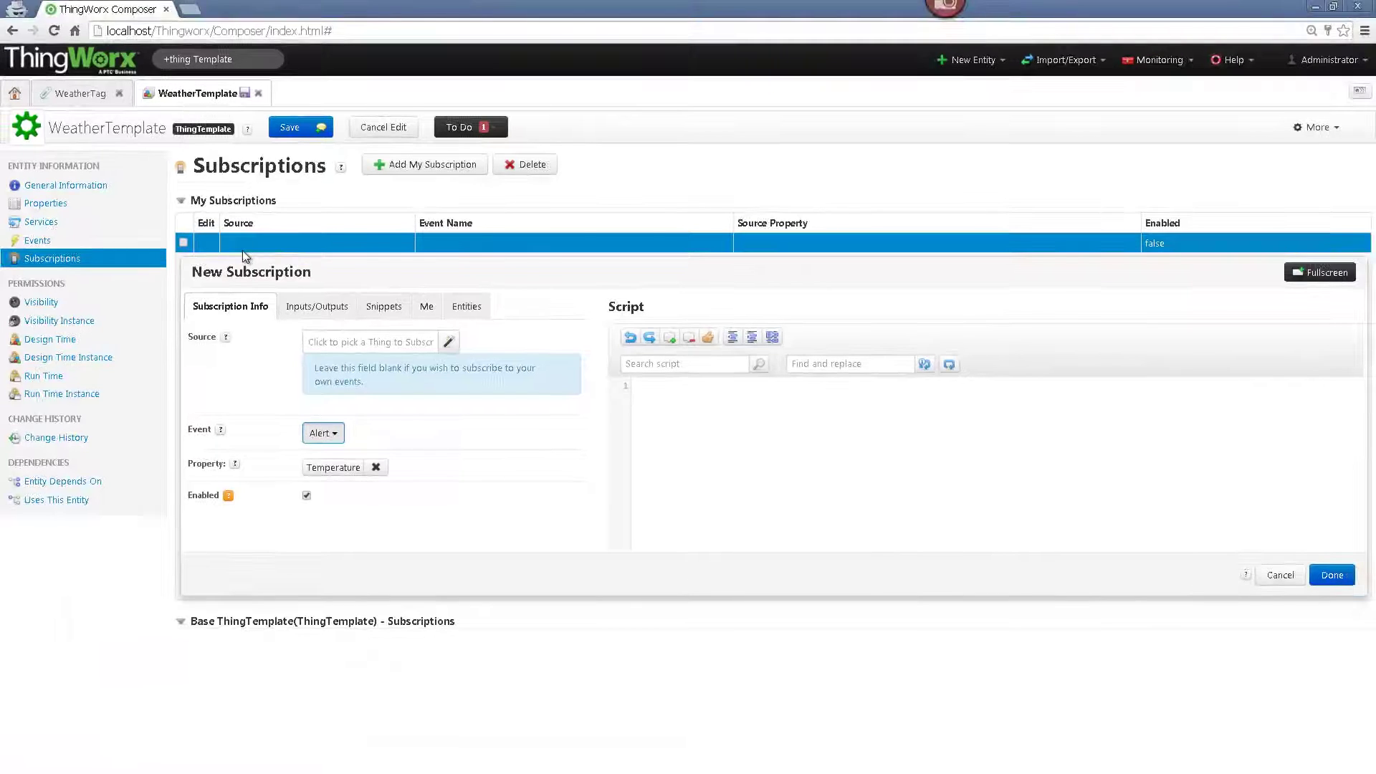
- Open the WeatherNotifier thing, check its mail server Configuration, and close it without saving
{"action": "left_click", "coordinate": [246, 58]}
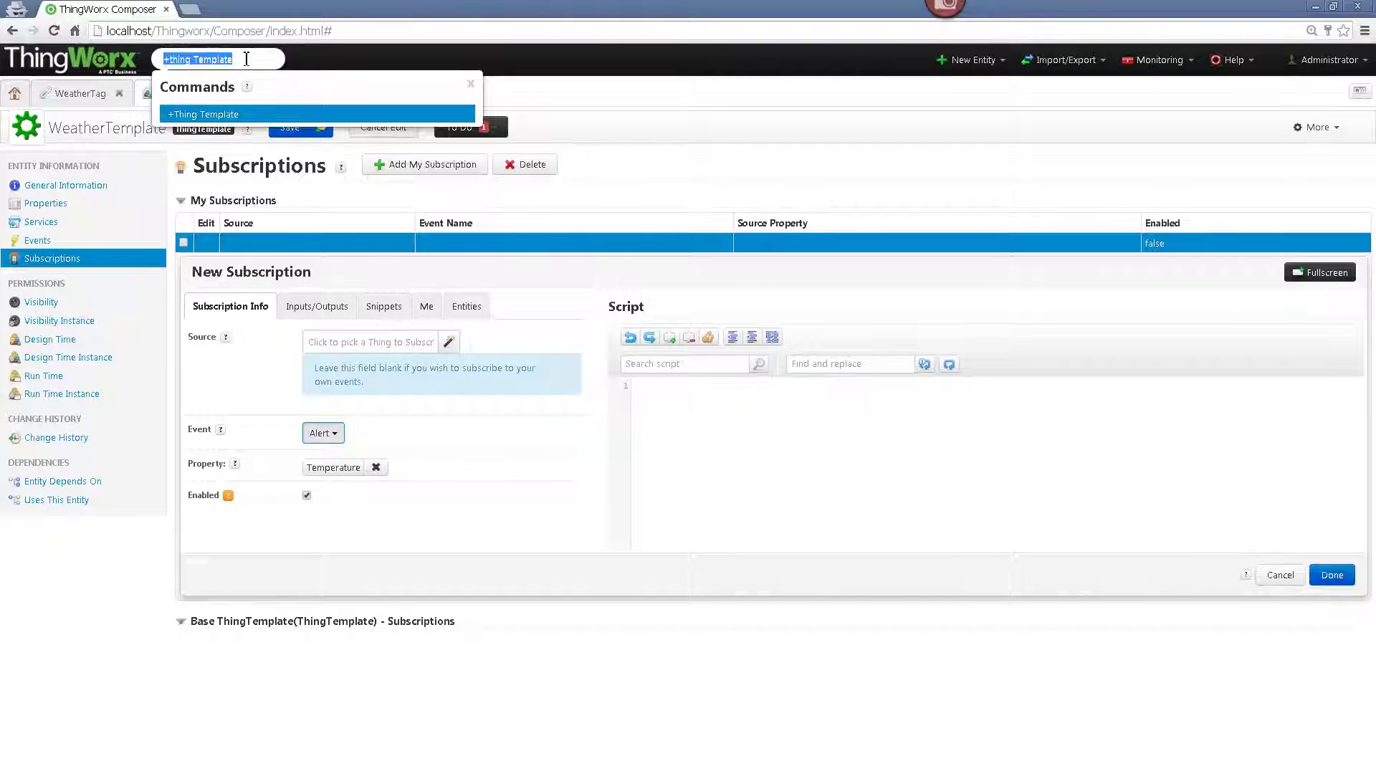
{"action": "type", "text": "Weat"}
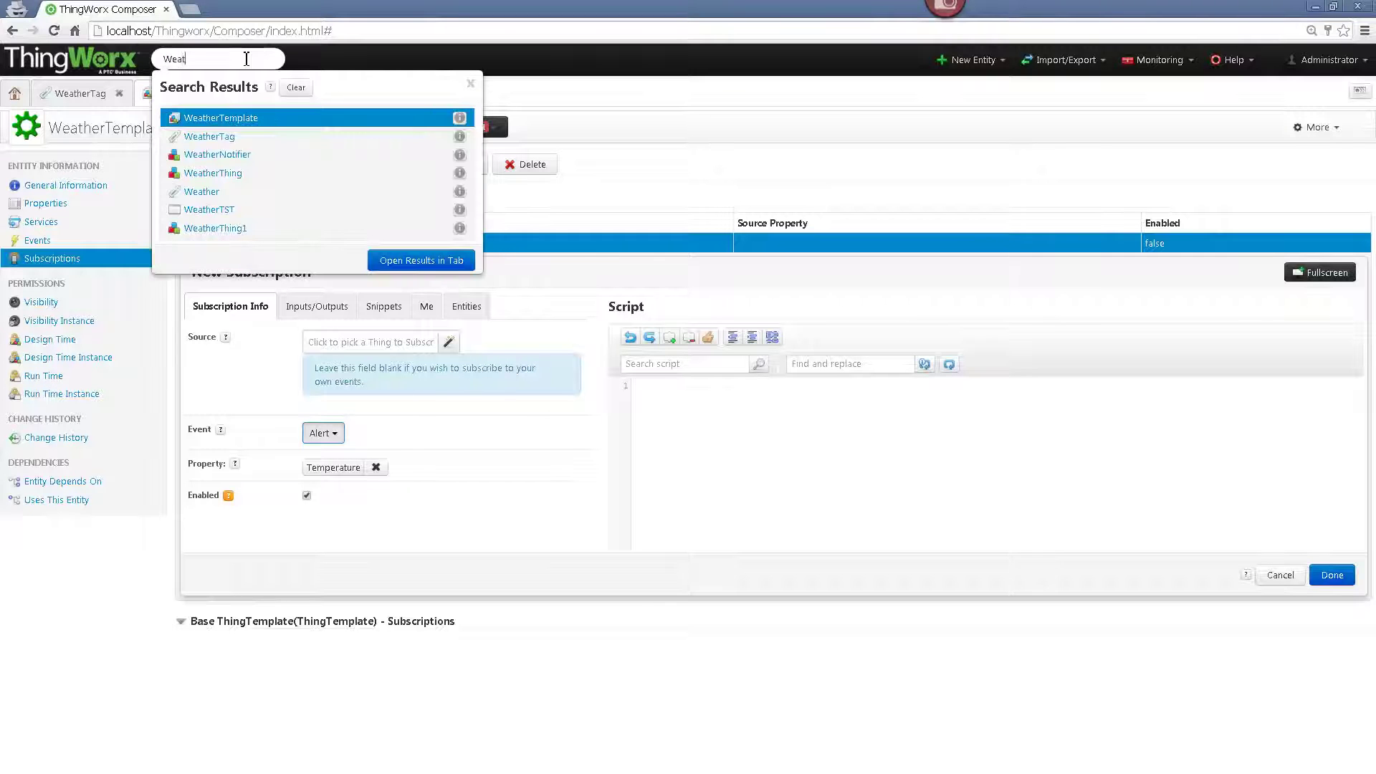
{"action": "type", "text": "herNotifier"}
{"action": "key", "text": "Return"}
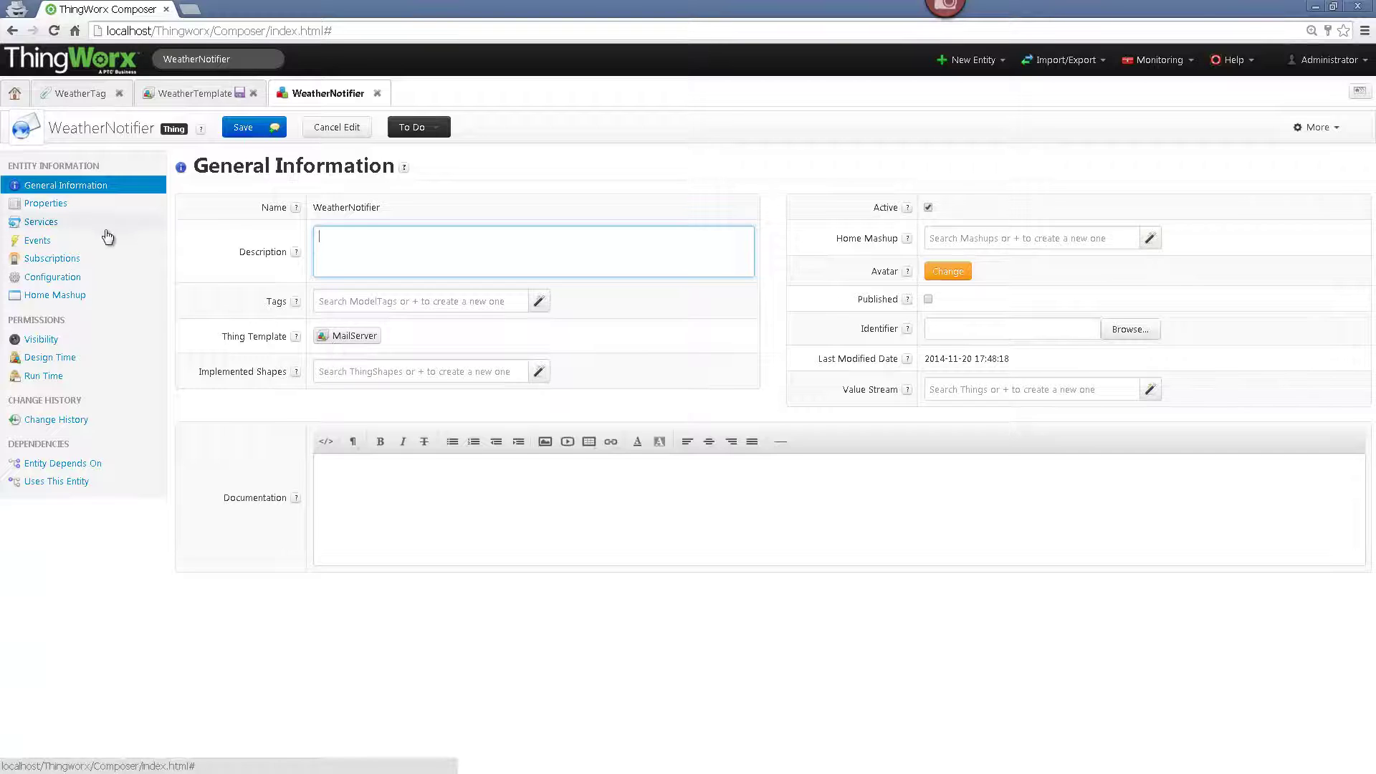
{"action": "left_click", "coordinate": [67, 277]}
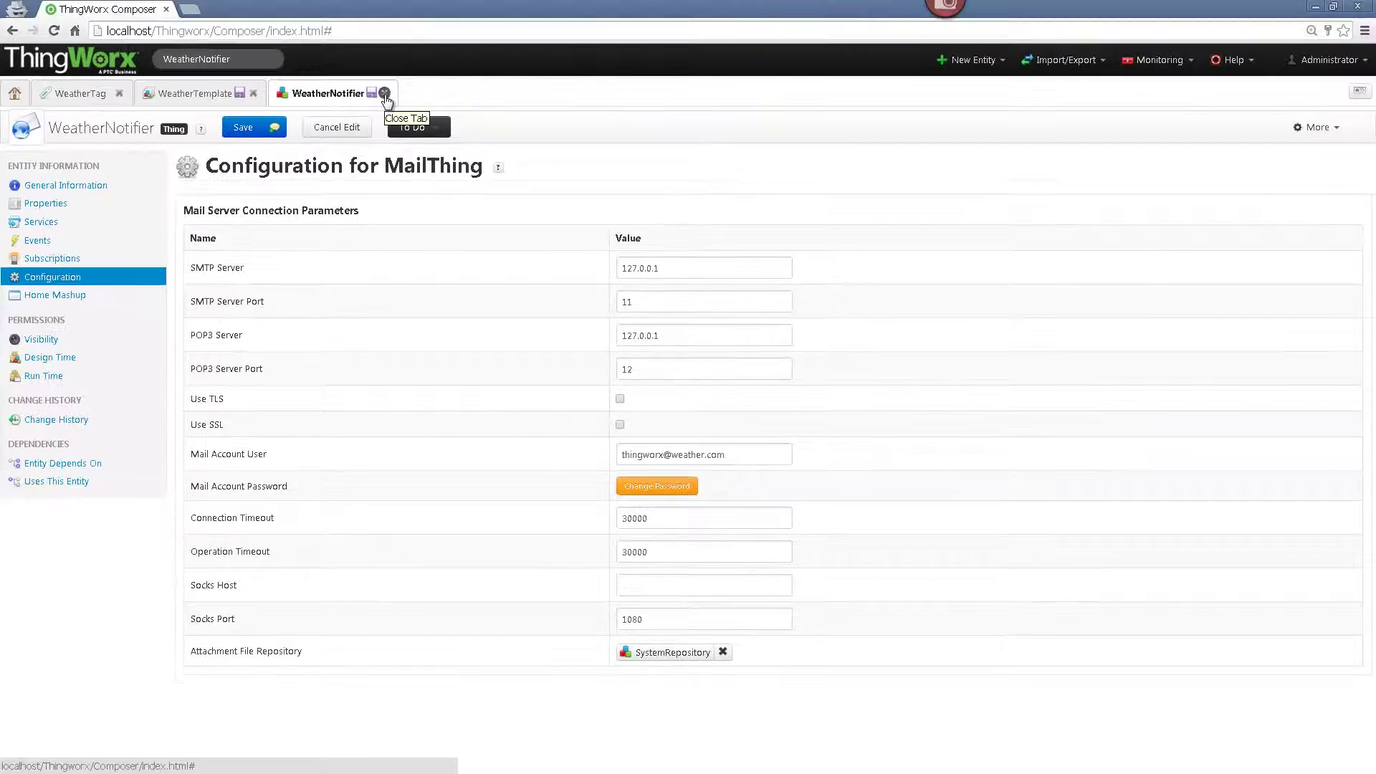
{"action": "left_click", "coordinate": [385, 94]}
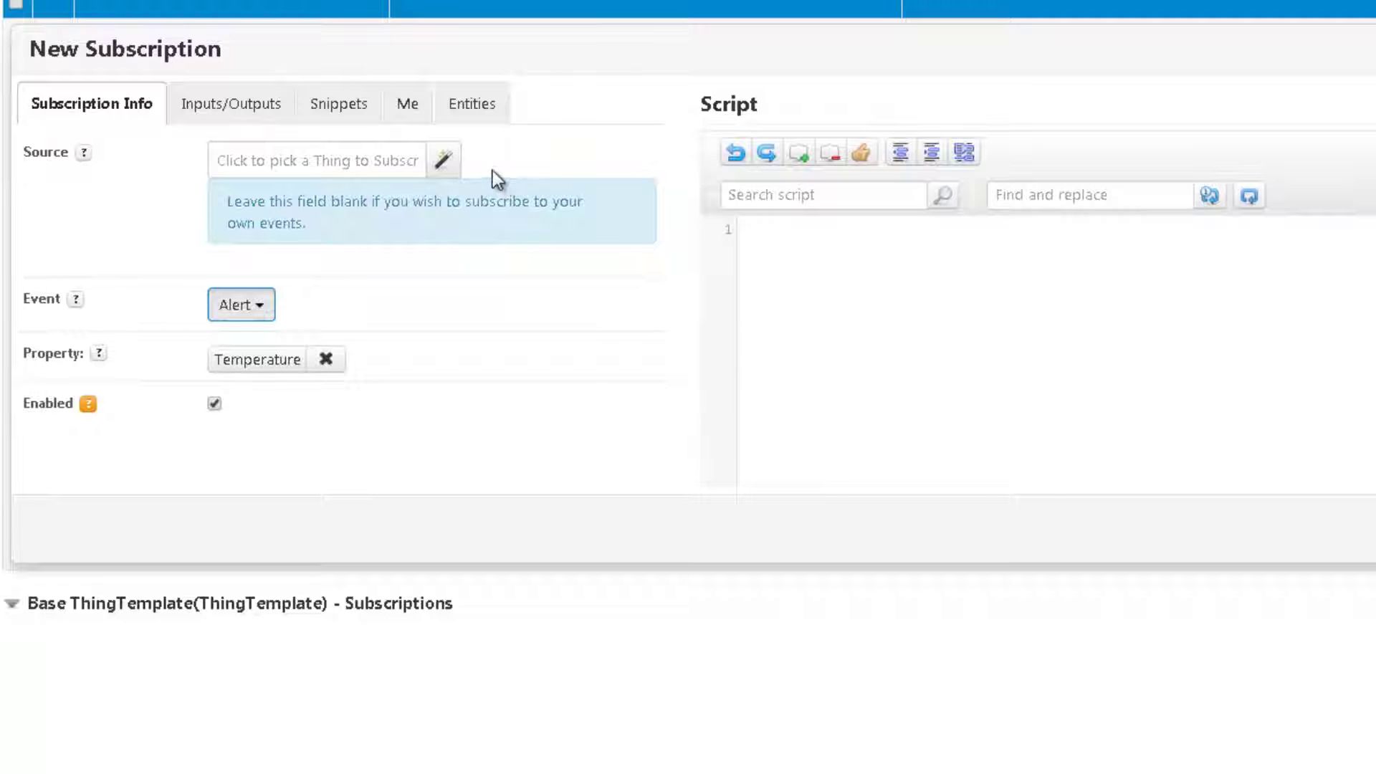
- Insert WeatherNotifier's SendMessage service call into the Alert subscription script
{"action": "left_click", "coordinate": [476, 121]}
{"action": "type", "text": "WeatherNo"}
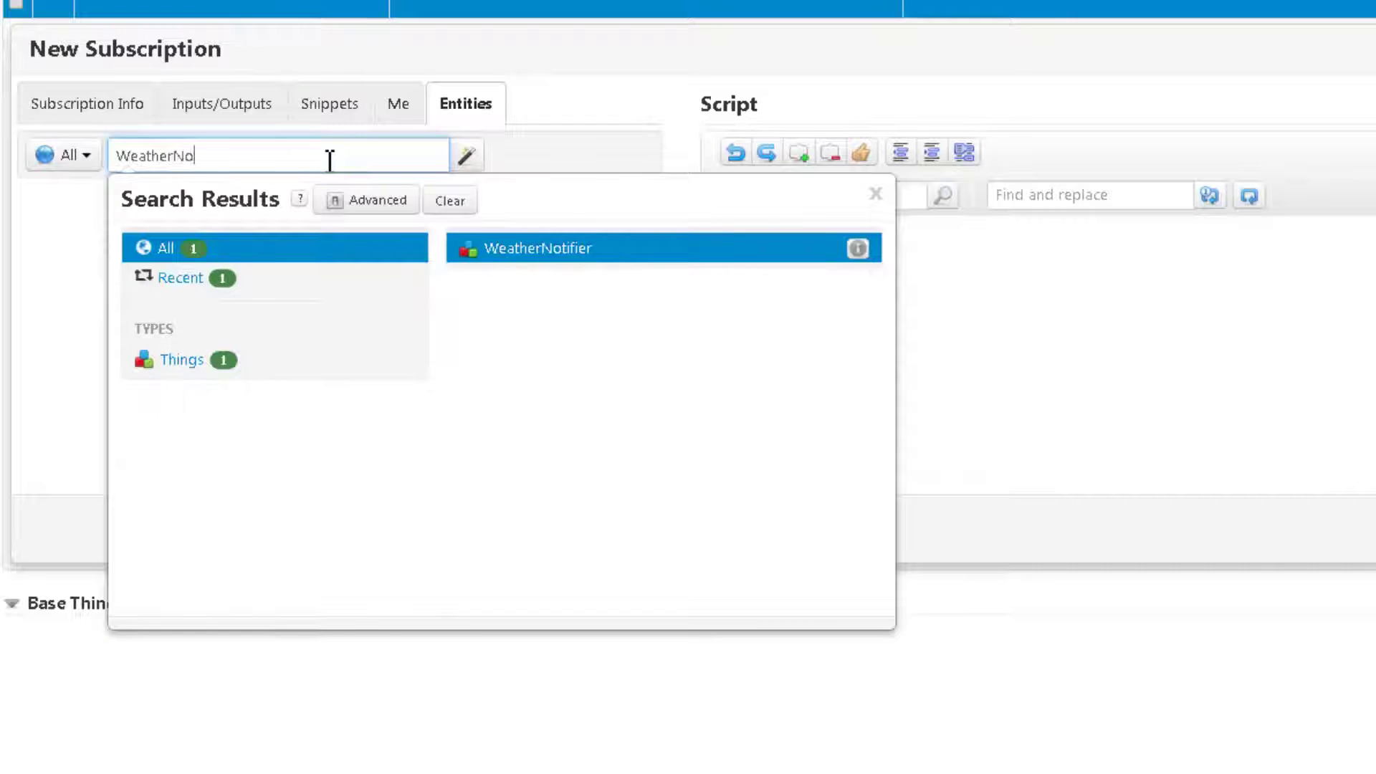
{"action": "key", "text": "Return"}
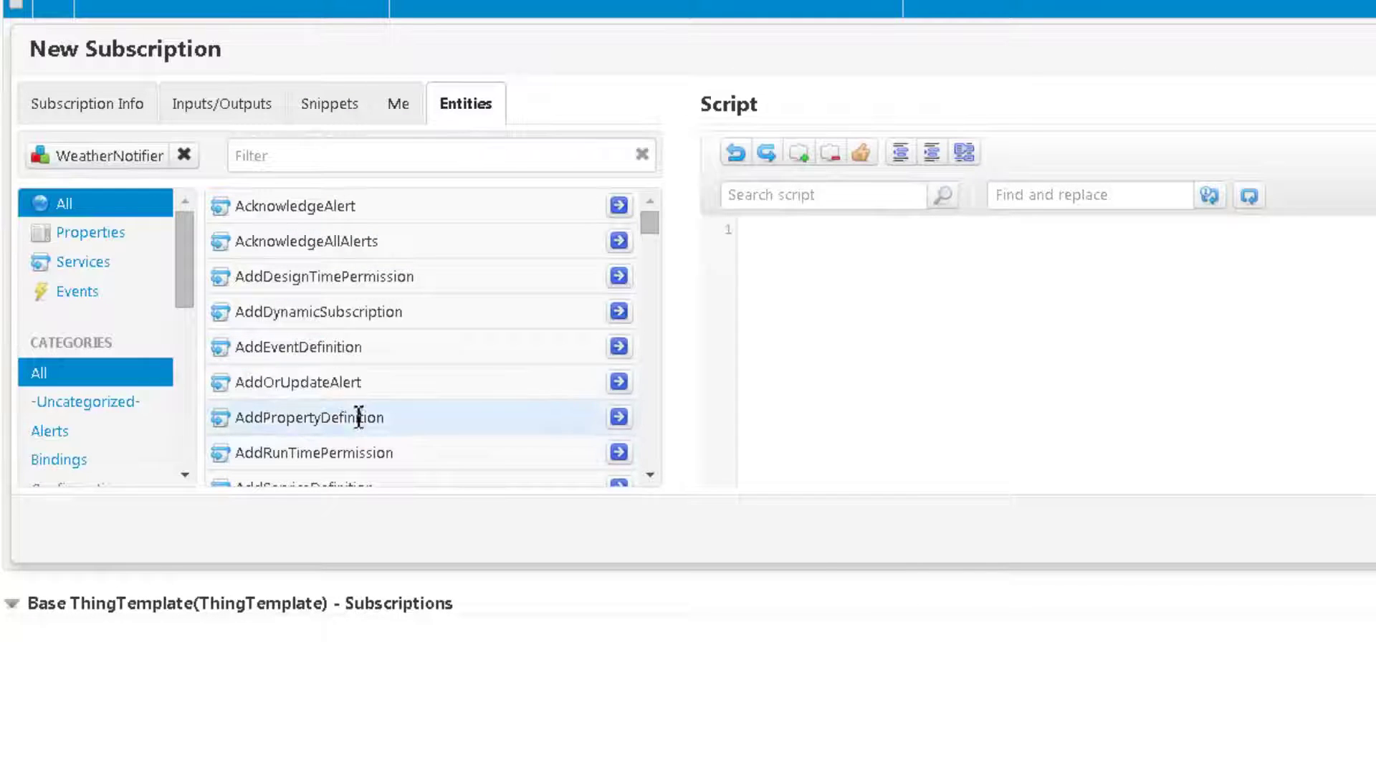
{"action": "left_click", "coordinate": [314, 155]}
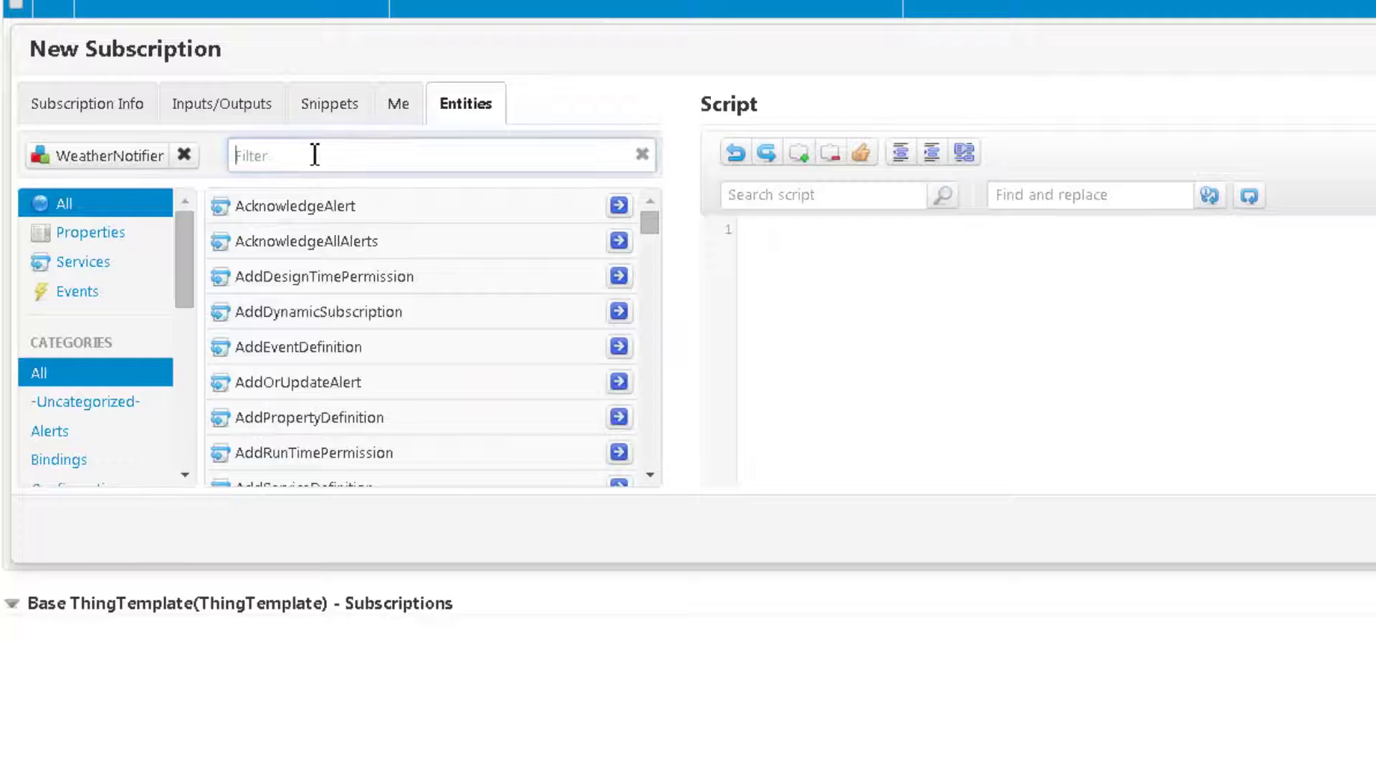
{"action": "type", "text": "SendMessa"}
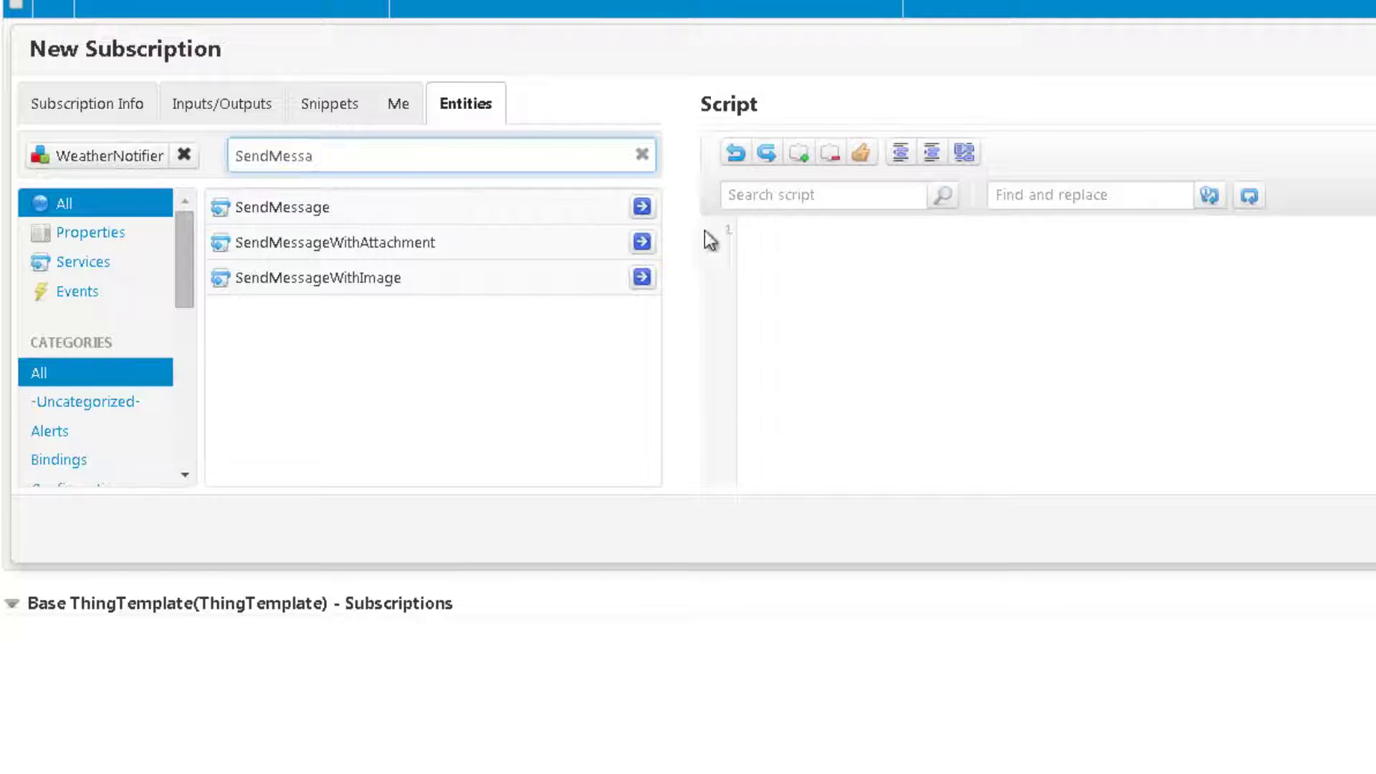
{"action": "left_click", "coordinate": [642, 207]}
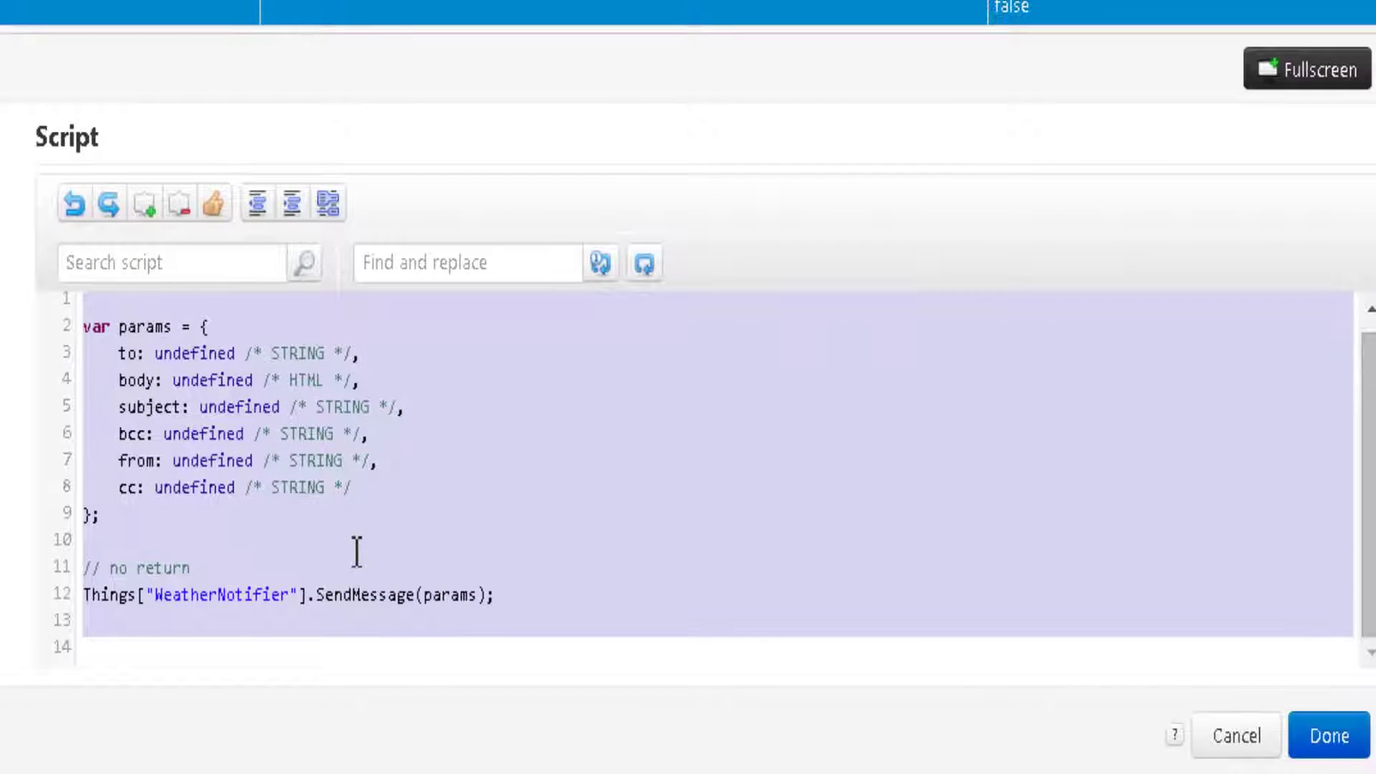
- Set the recipient e-mail address and the body 'Temperature alert! The Temperature is:' + me.Temperature + ' degrees celsius'
{"action": "left_click", "coordinate": [357, 551]}
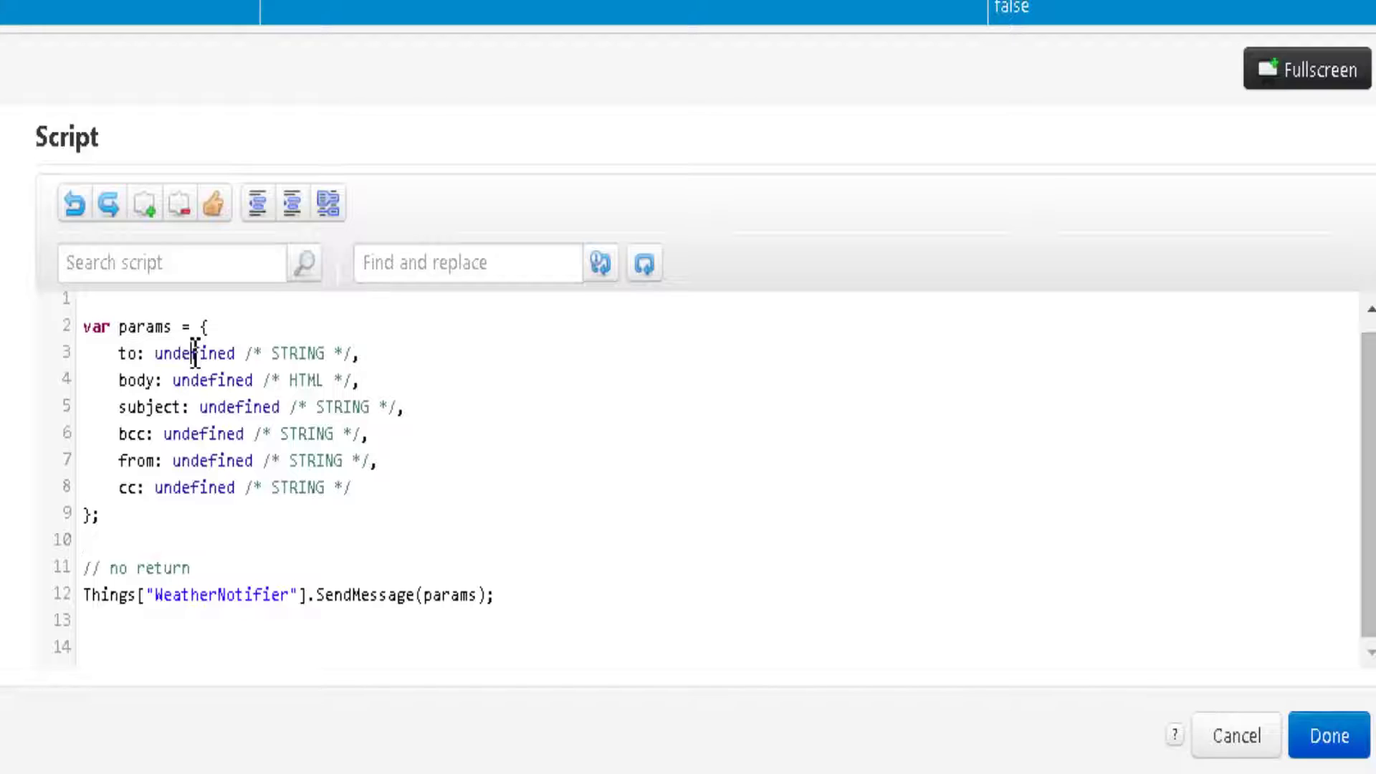
{"action": "double_click", "coordinate": [195, 353]}
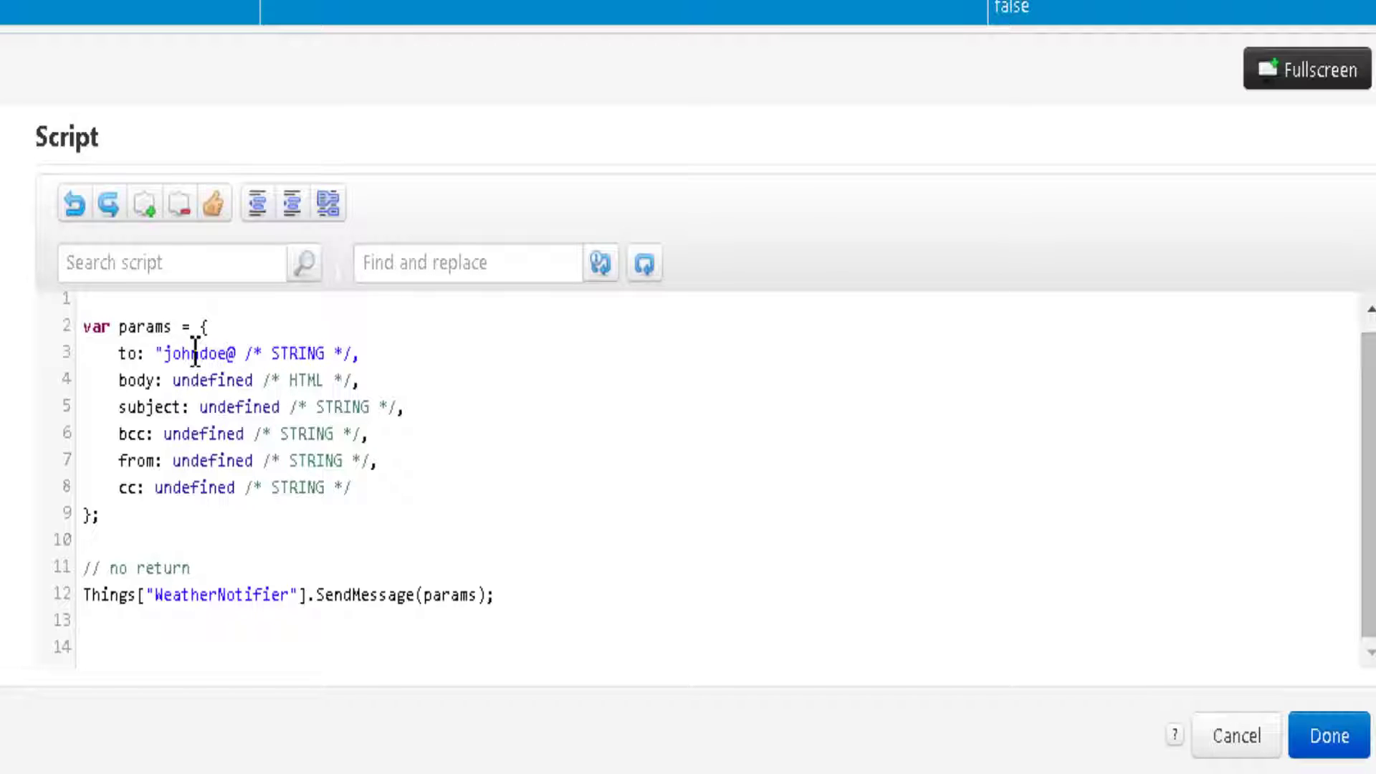
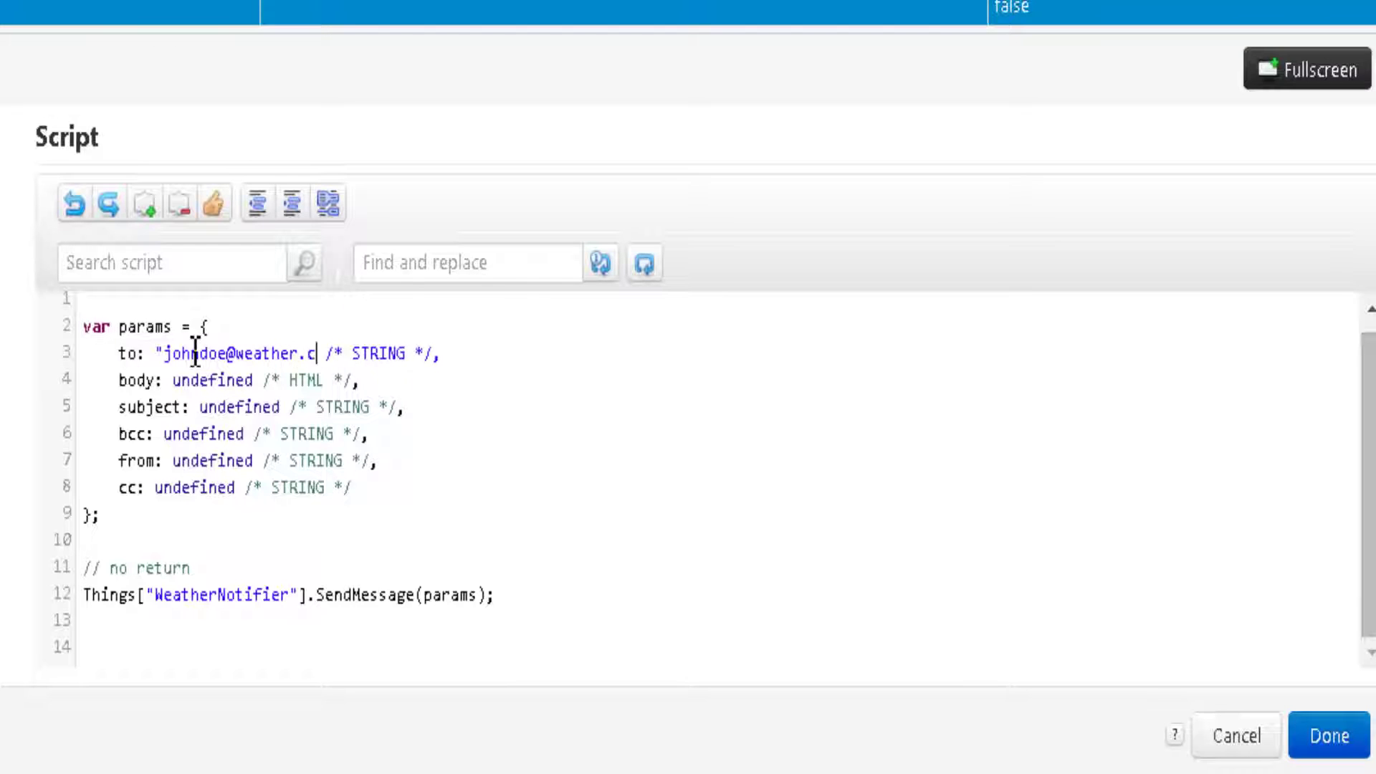
{"action": "double_click", "coordinate": [215, 380]}
{"action": "type", "text": "\""}
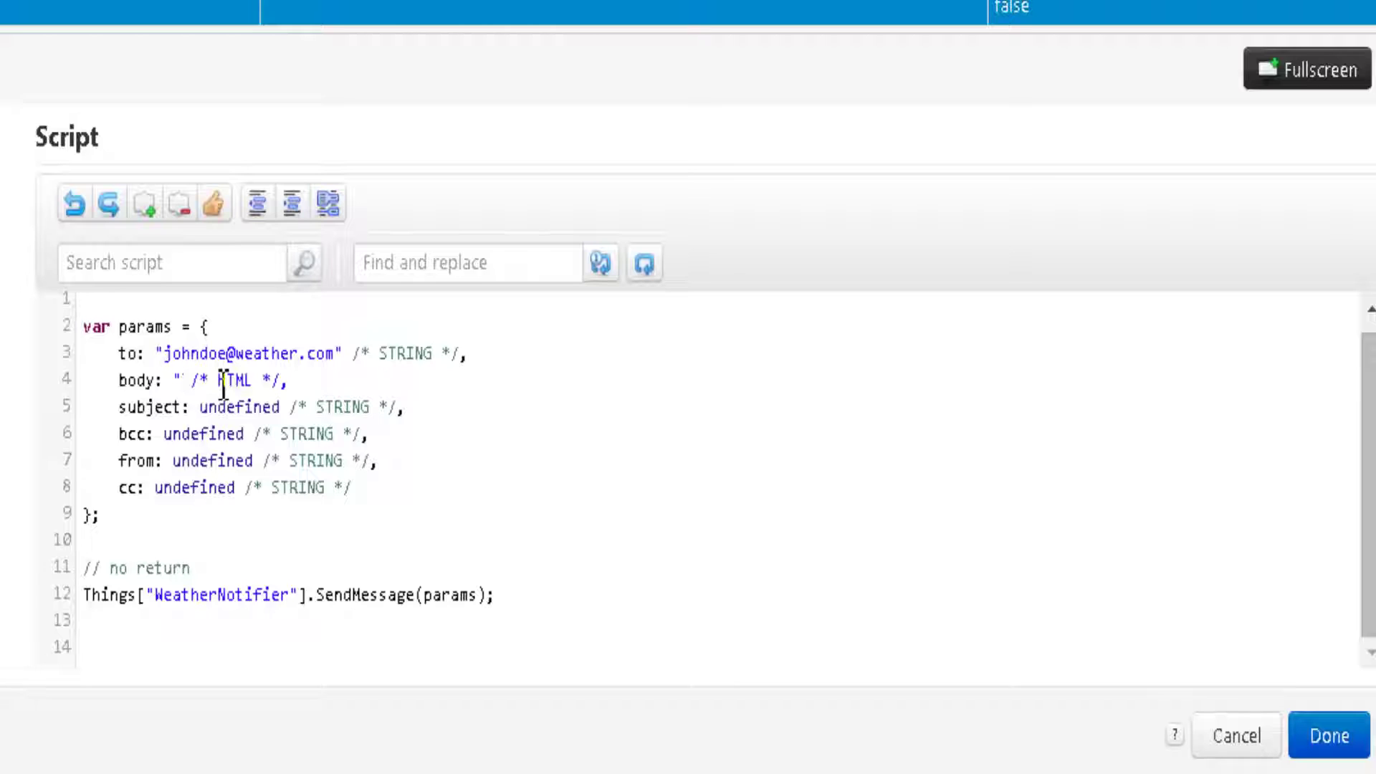
{"action": "type", "text": "Temperature"}
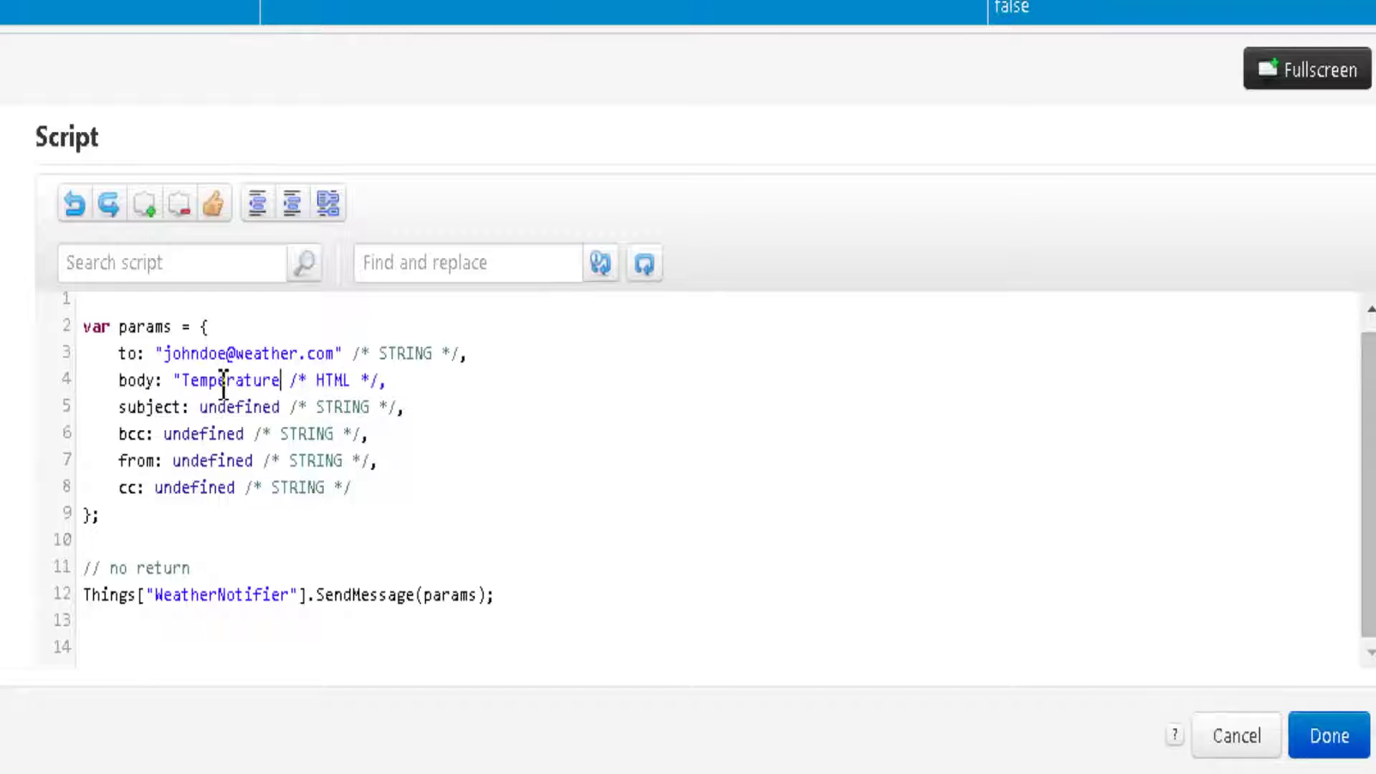
{"action": "type", "text": " alert! "}
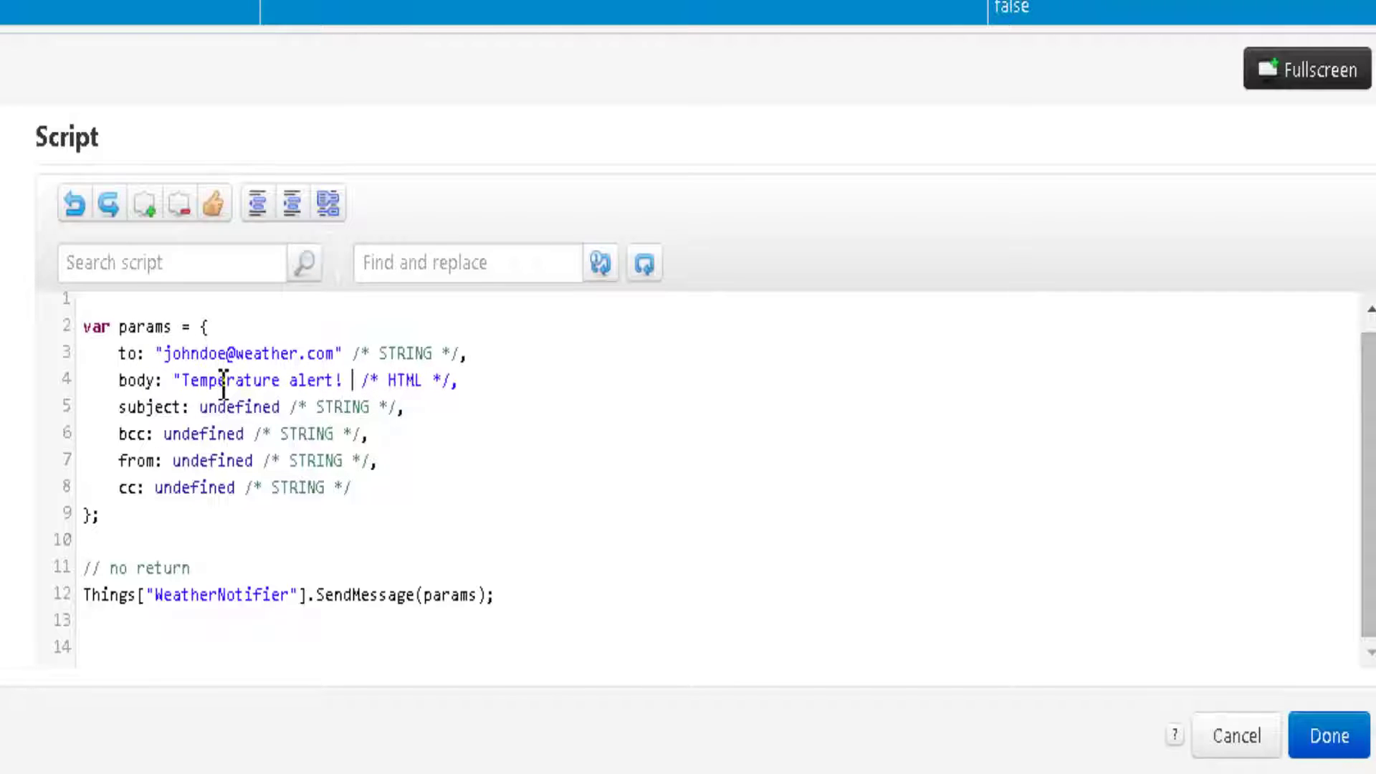
{"action": "type", "text": "The Tempe"}
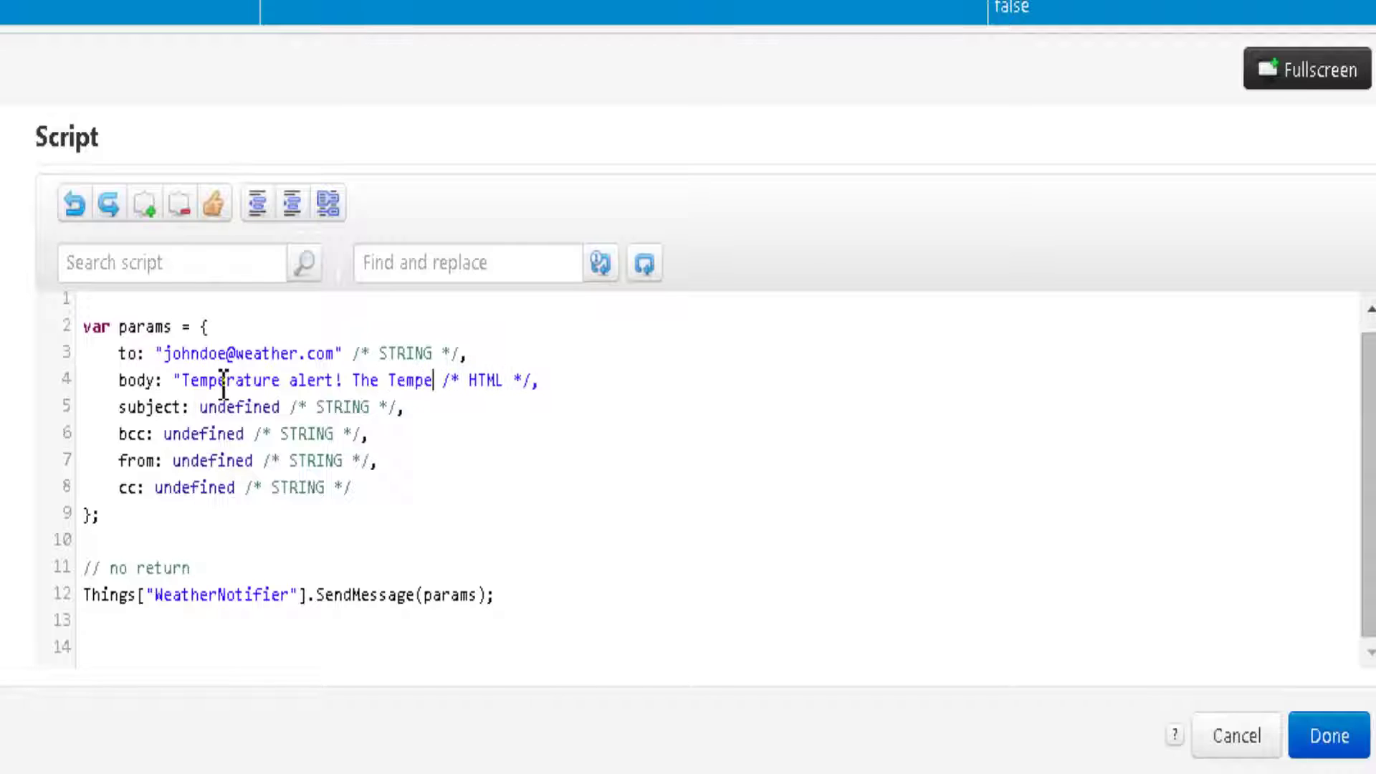
{"action": "type", "text": "rature is:"}
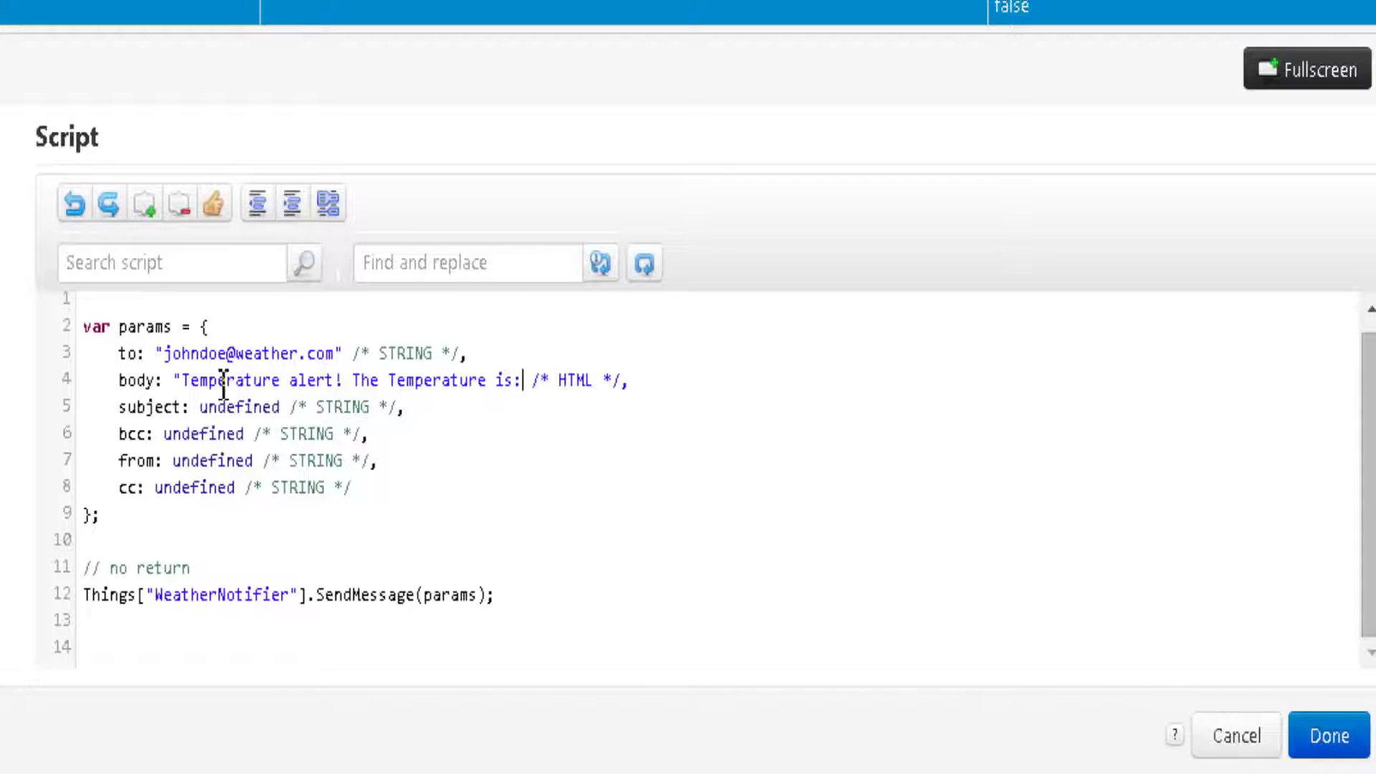
{"action": "type", "text": "\" +"}
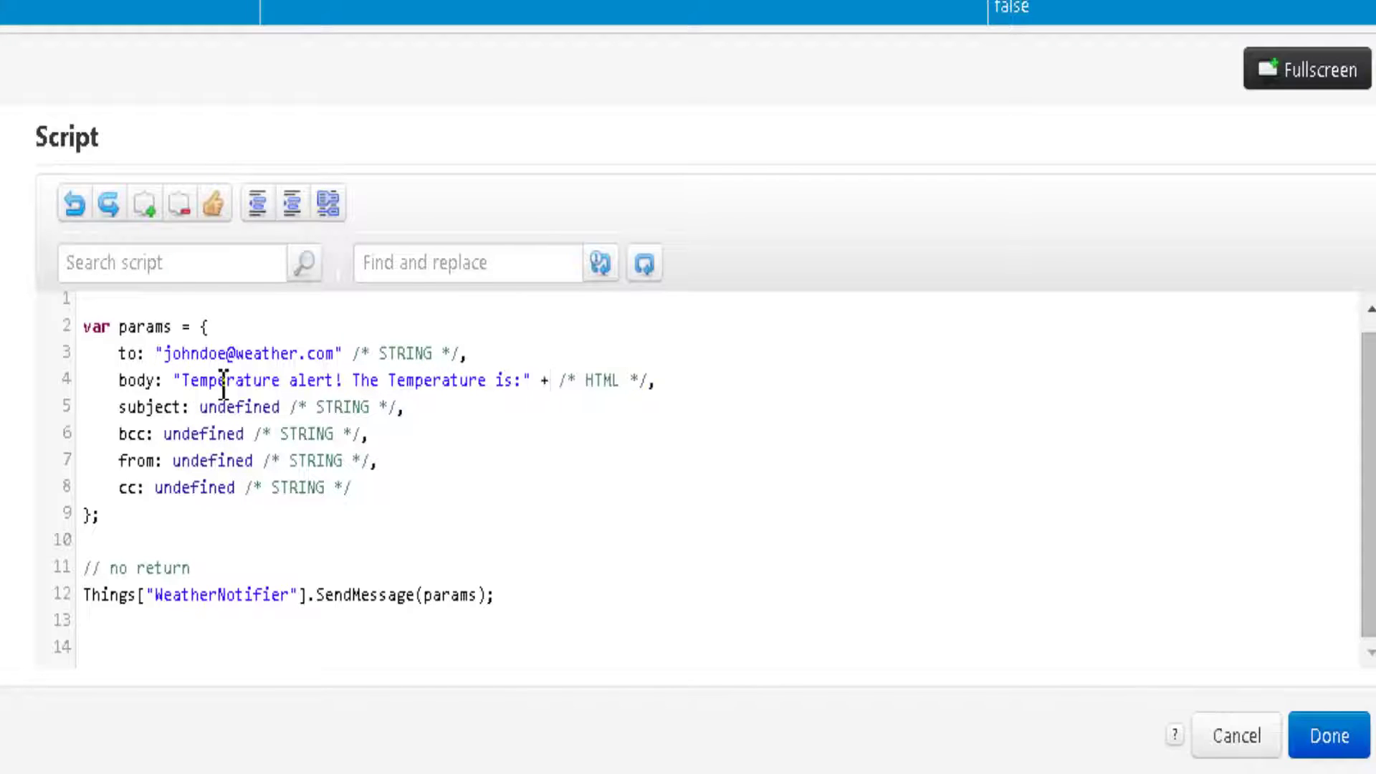
{"action": "type", "text": "me.Tem"}
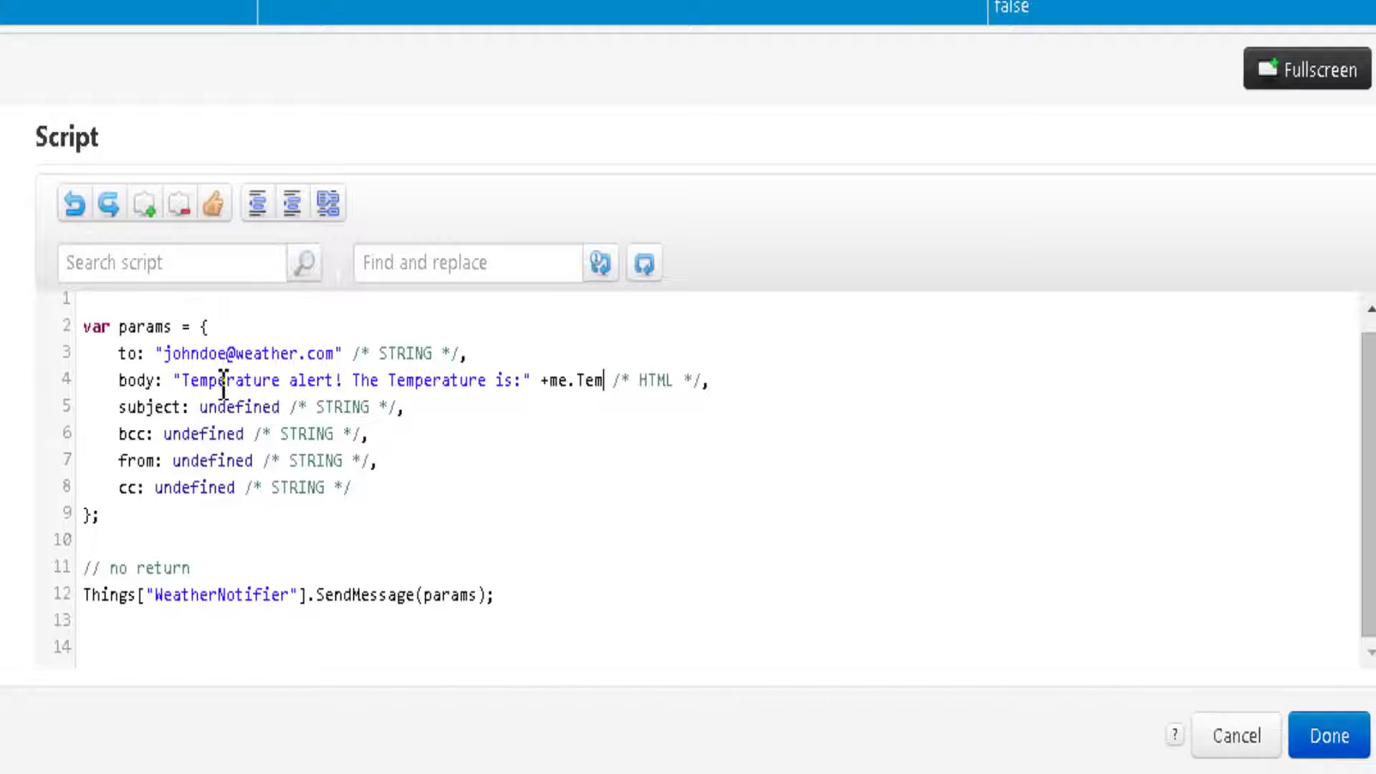
{"action": "type", "text": "perature "}
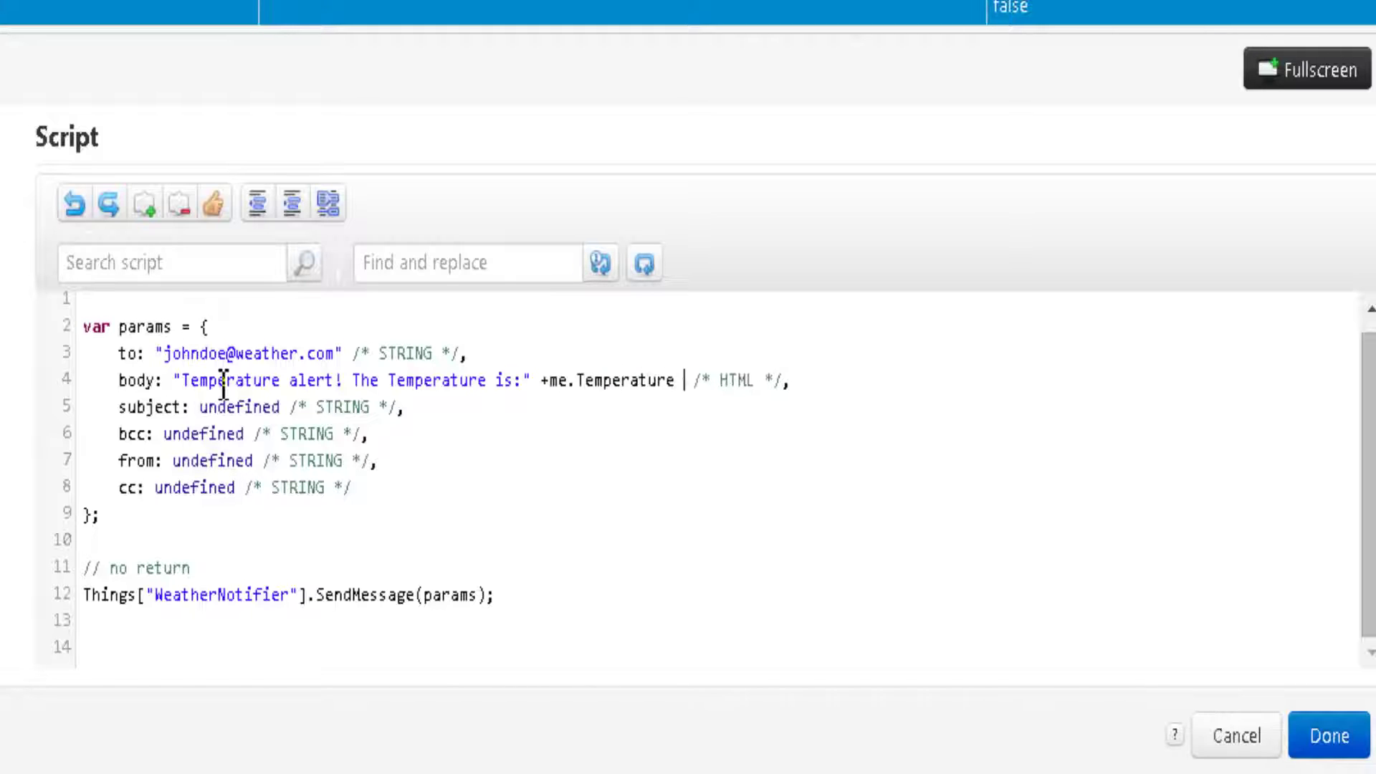
{"action": "type", "text": "+ \""}
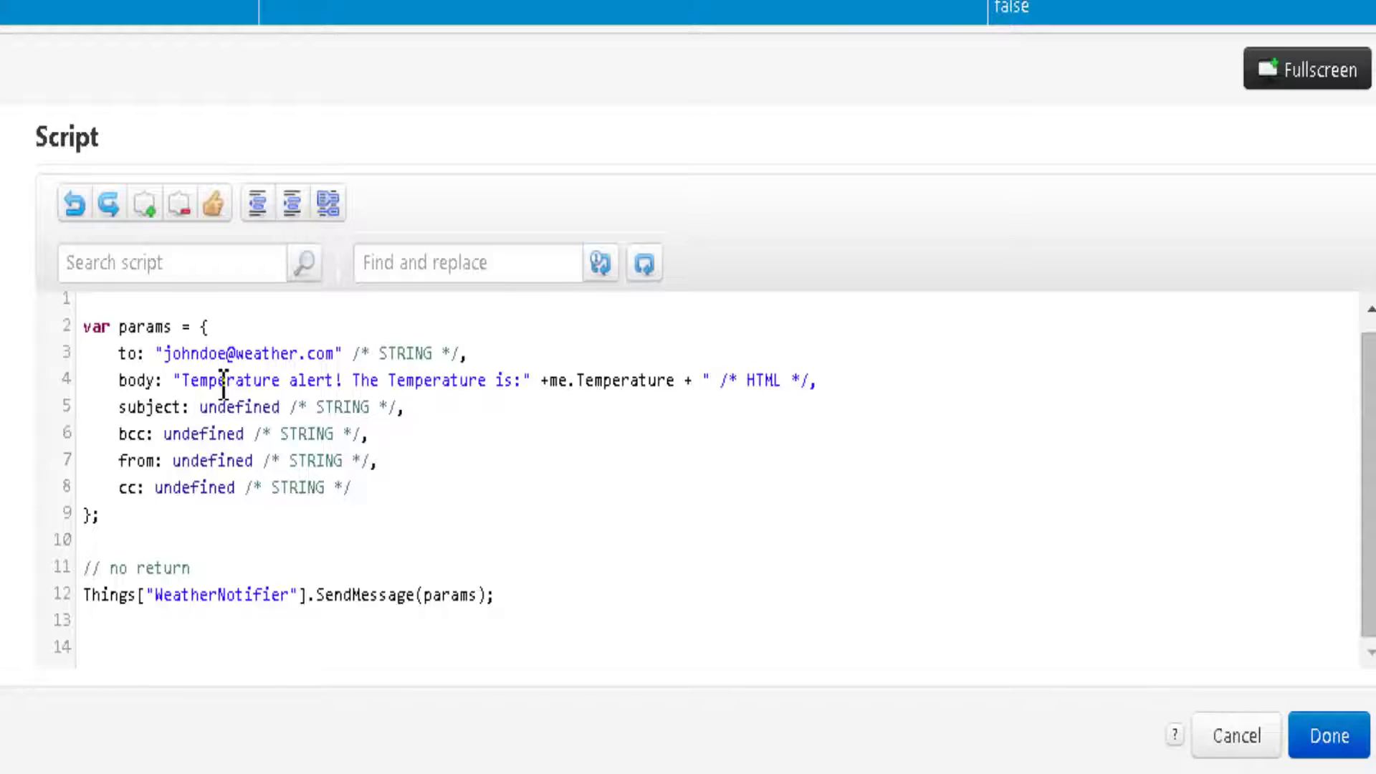
{"action": "type", "text": " degrees "}
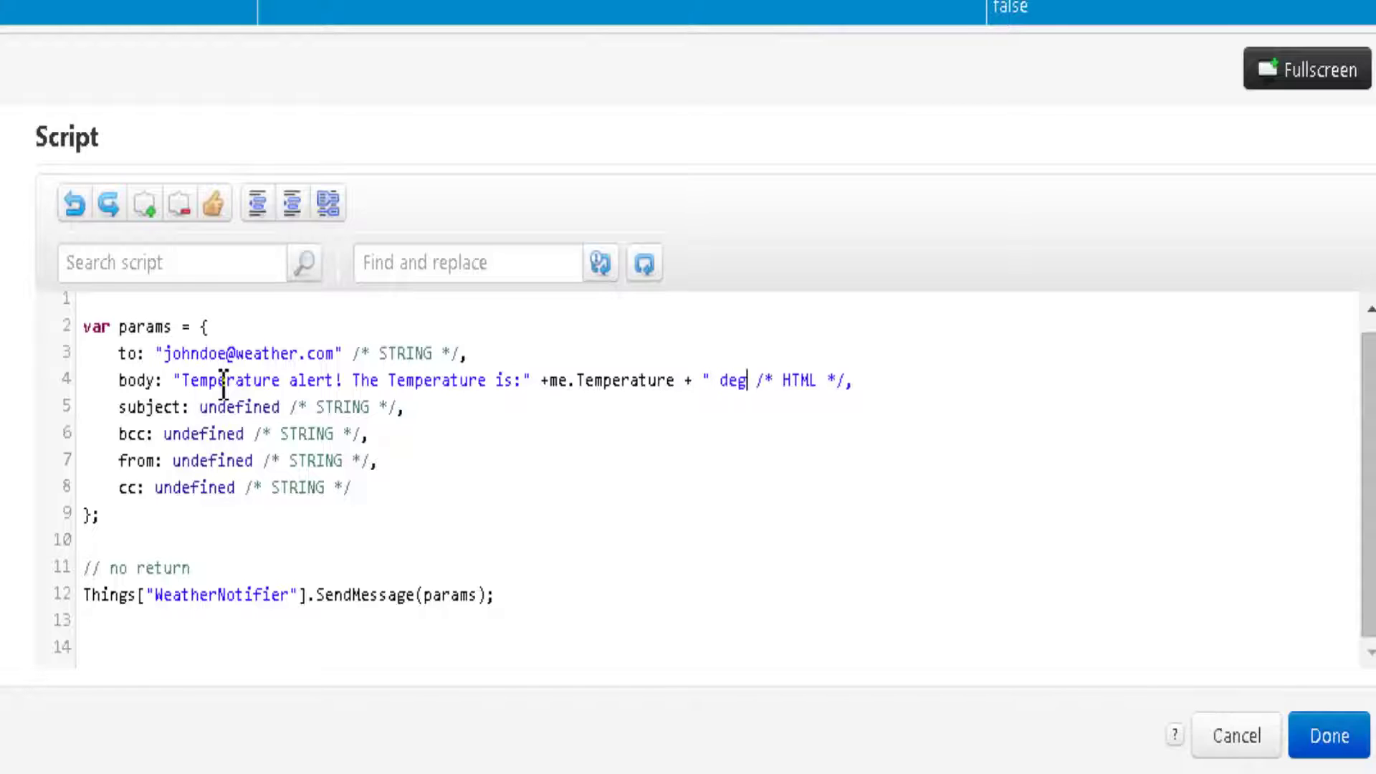
{"action": "type", "text": "celsius\""}
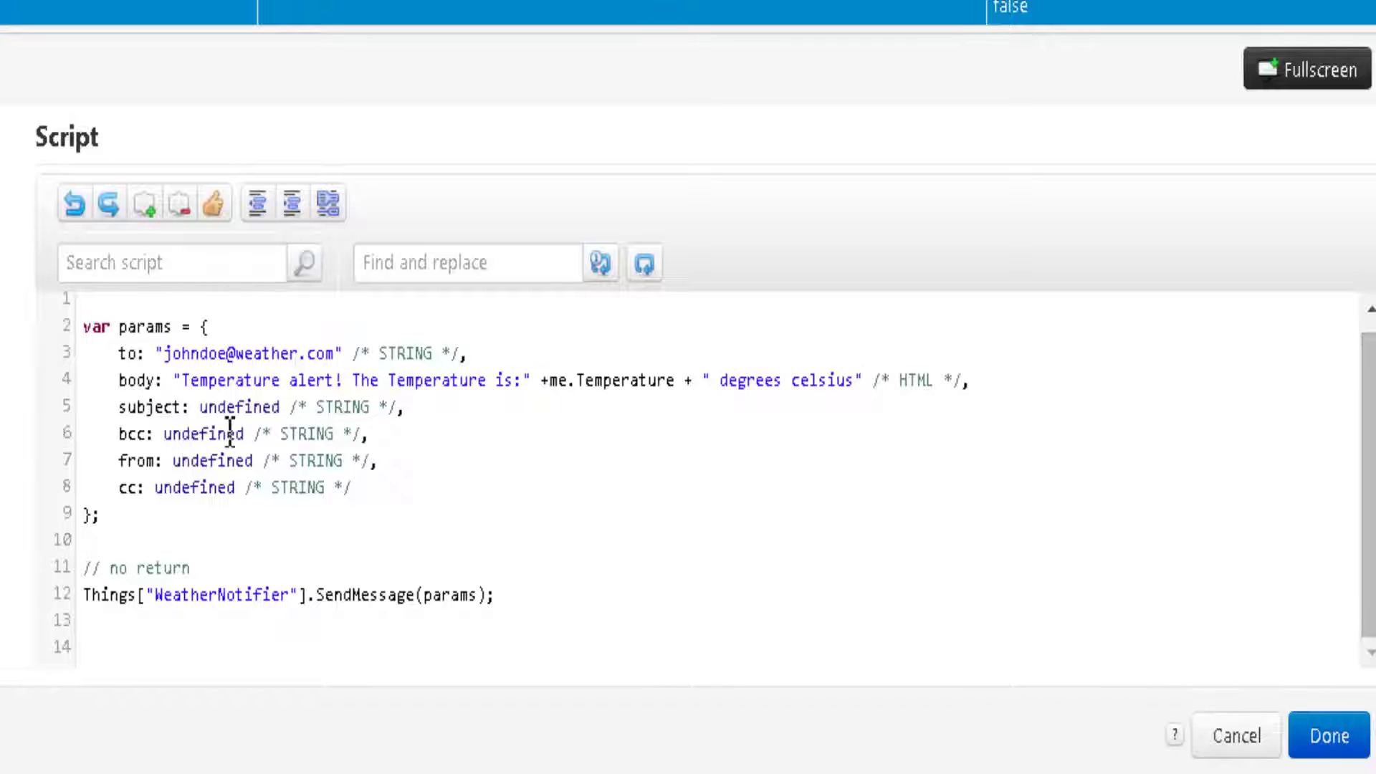
- Set the subject 'Temp alert for the farmland' + me.name and a sender address, then save WeatherTemplate
{"action": "left_click", "coordinate": [224, 405]}
{"action": "double_click", "coordinate": [226, 405]}
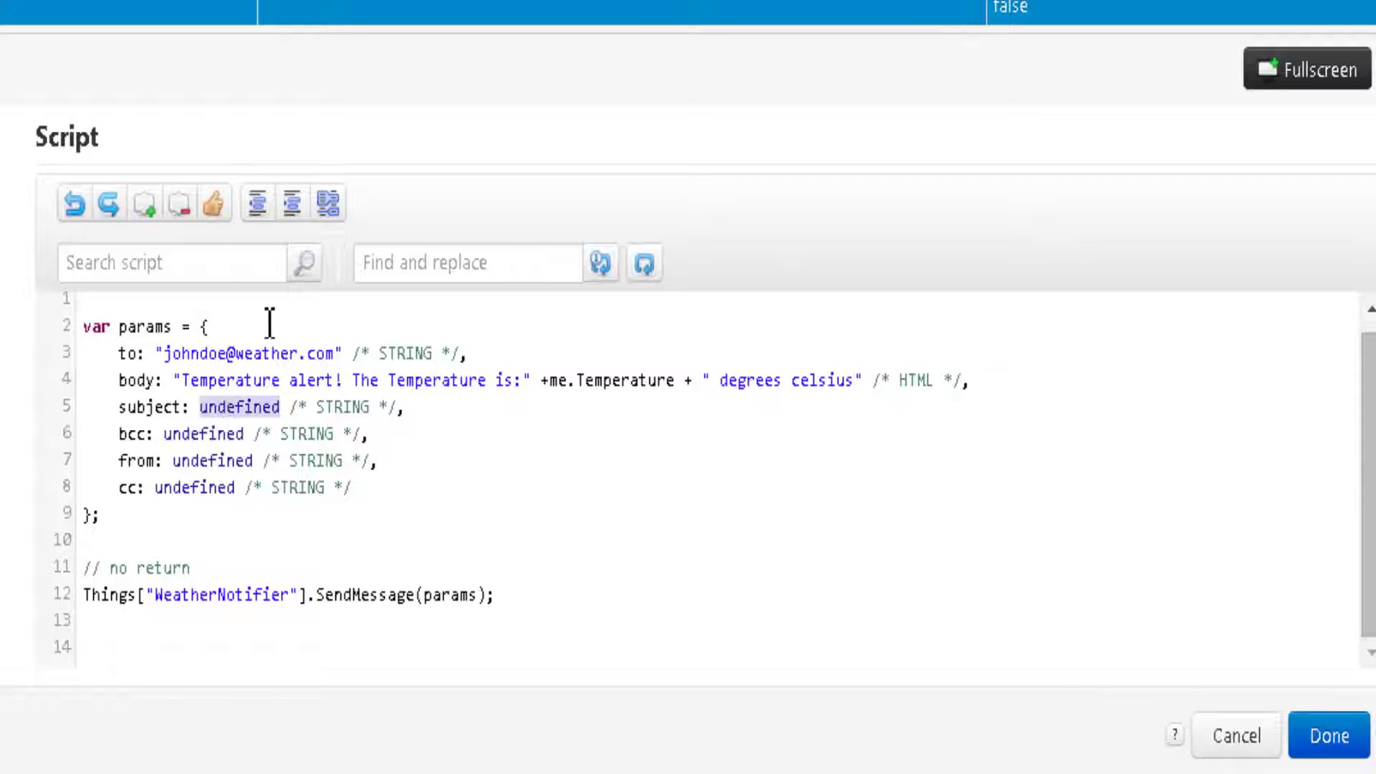
{"action": "type", "text": "\"Temp al"}
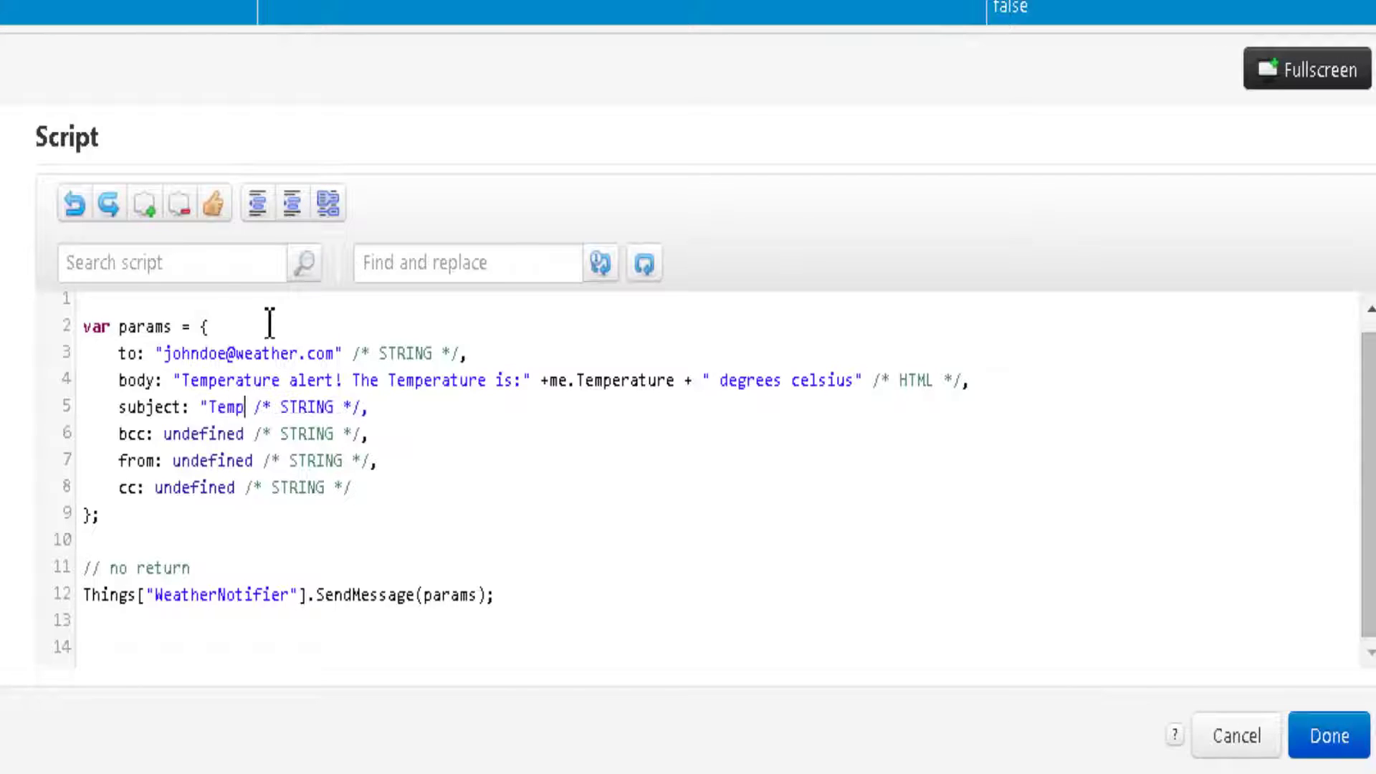
{"action": "type", "text": "ert for th"}
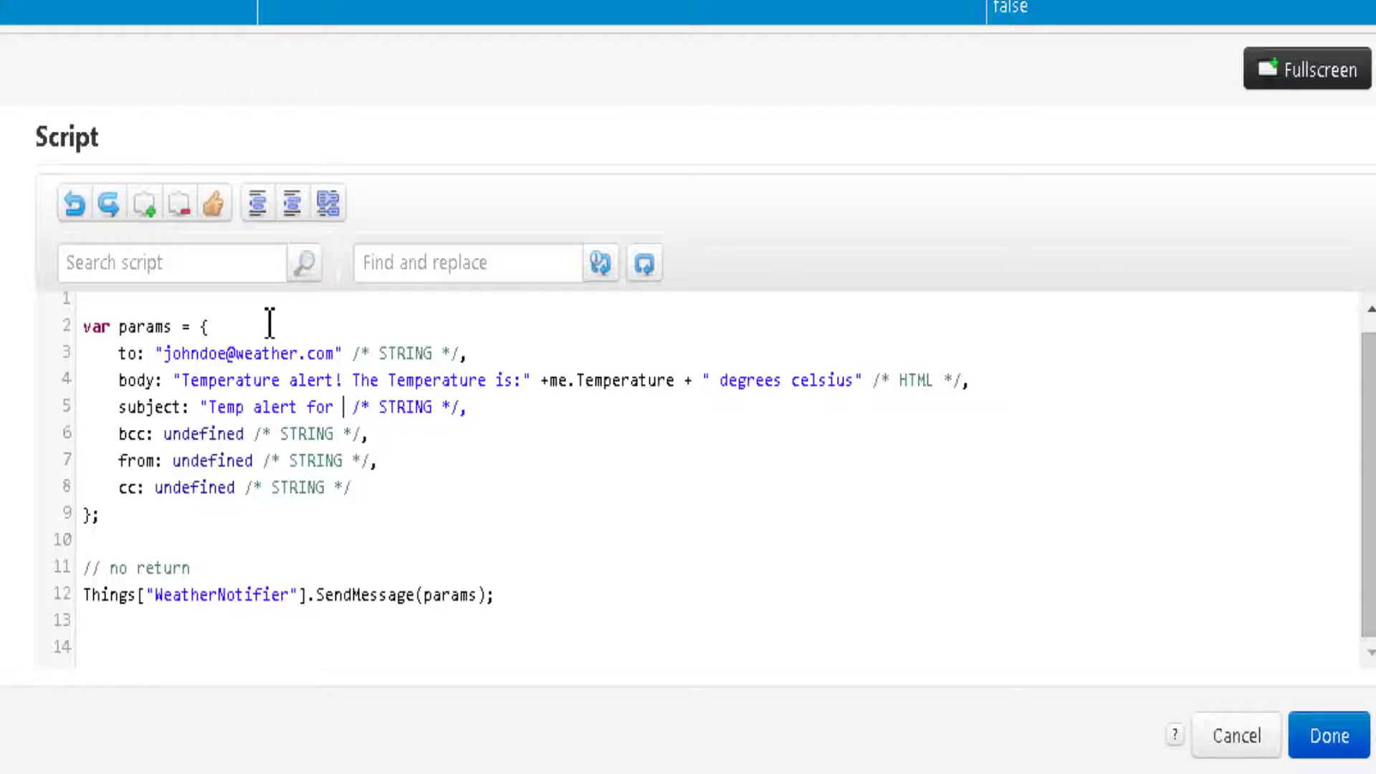
{"action": "type", "text": "e farmland"}
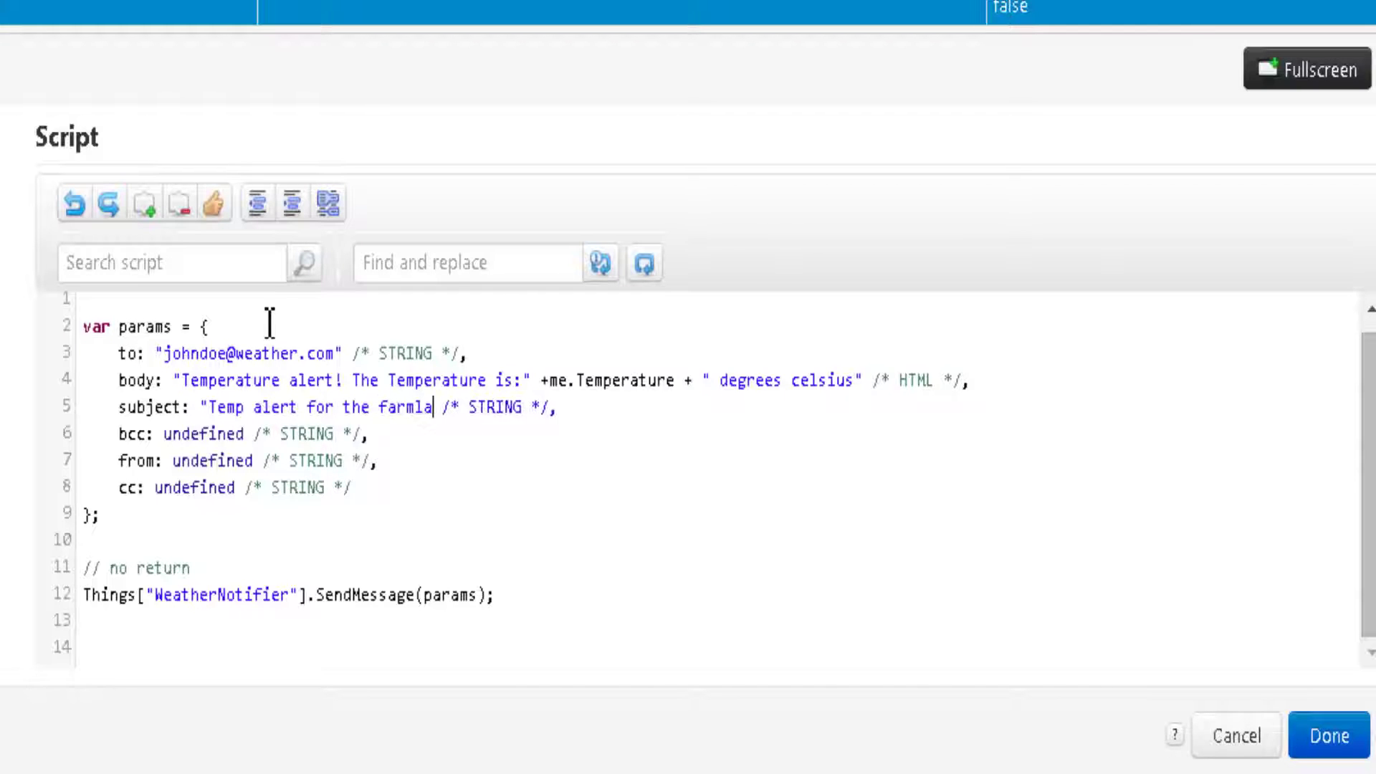
{"action": "type", "text": "\" +"}
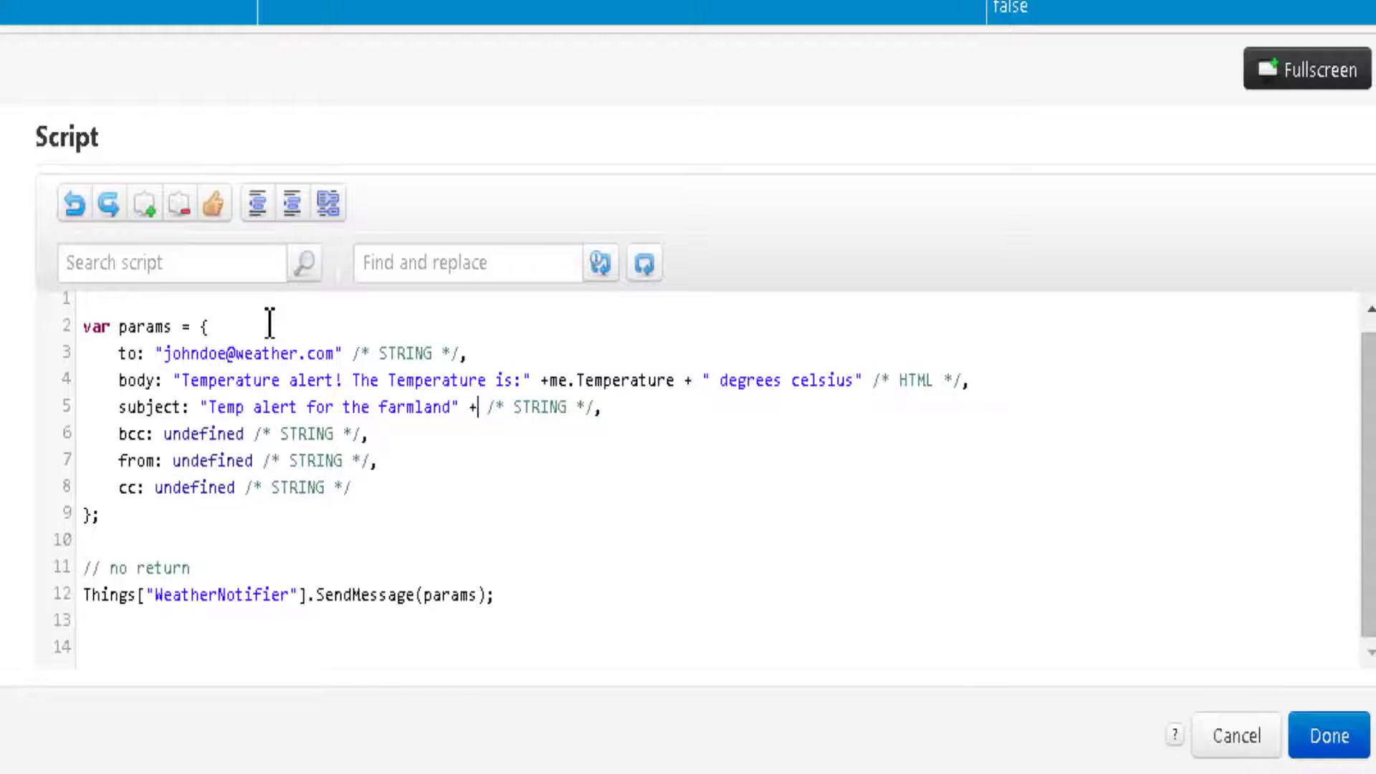
{"action": "type", "text": "me.name"}
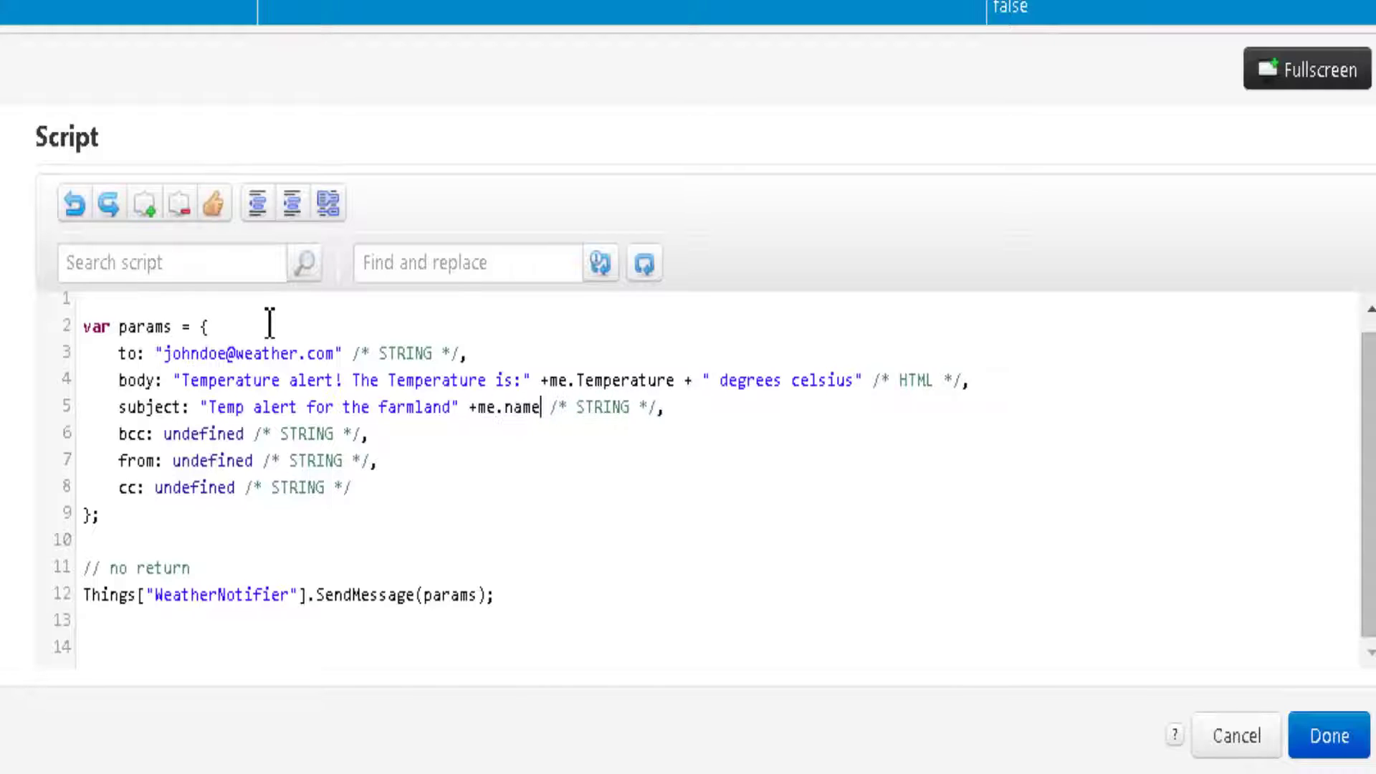
{"action": "left_click", "coordinate": [454, 414]}
{"action": "double_click", "coordinate": [202, 461]}
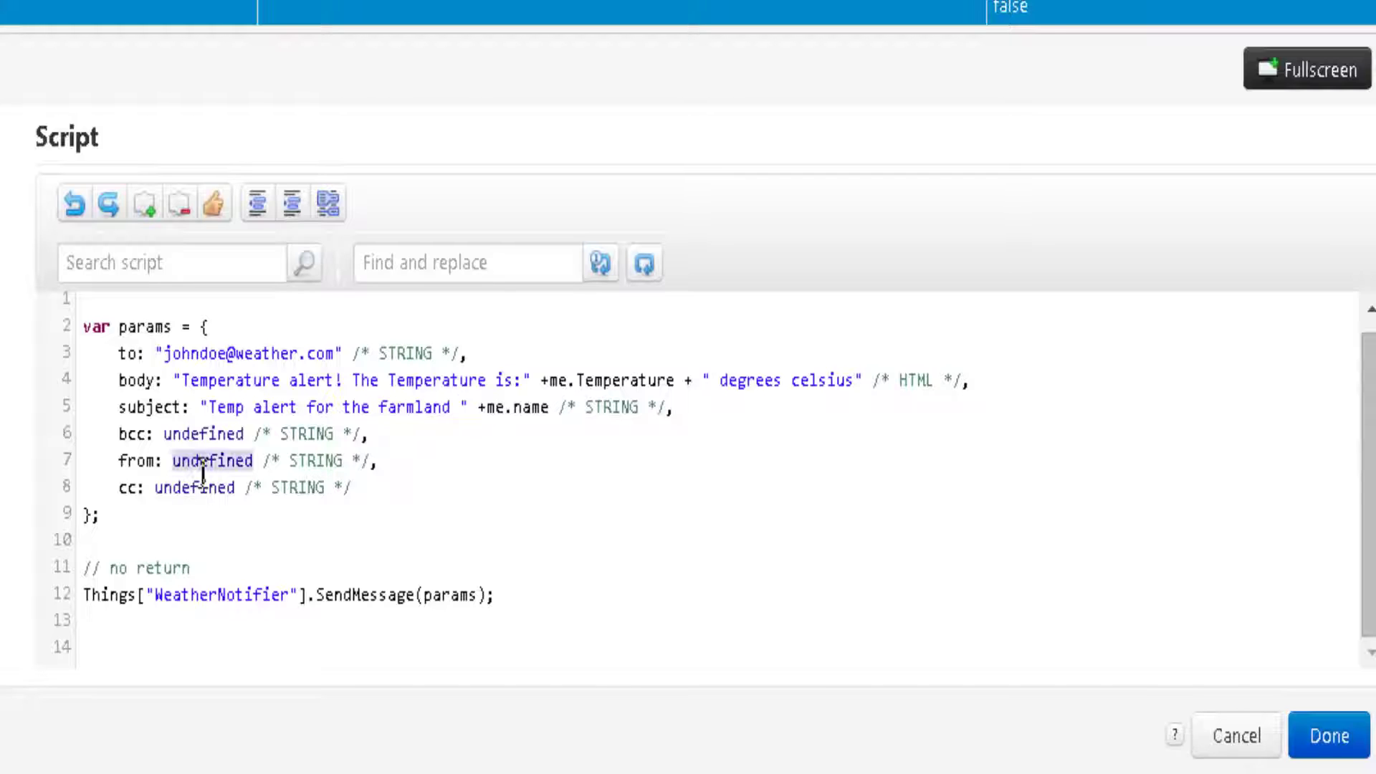
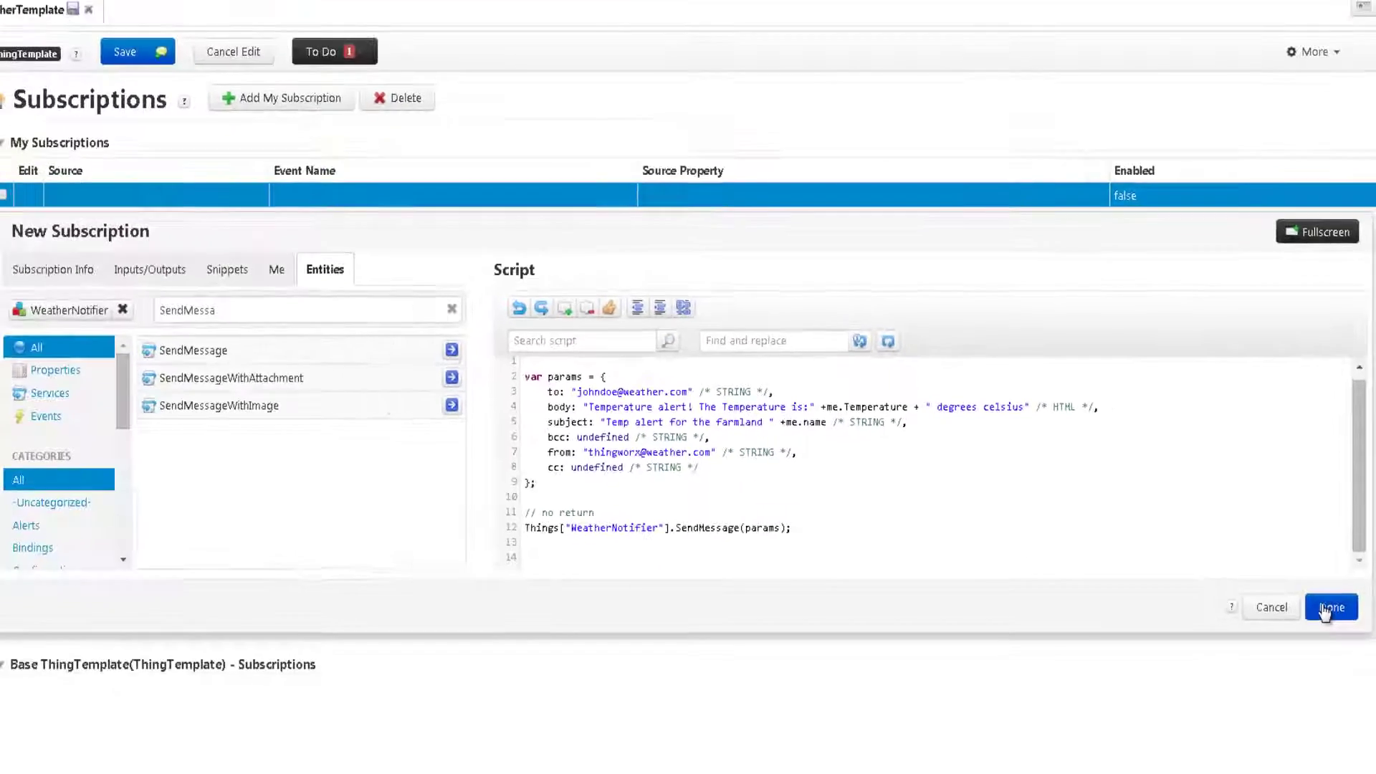
{"action": "left_click", "coordinate": [1330, 736]}
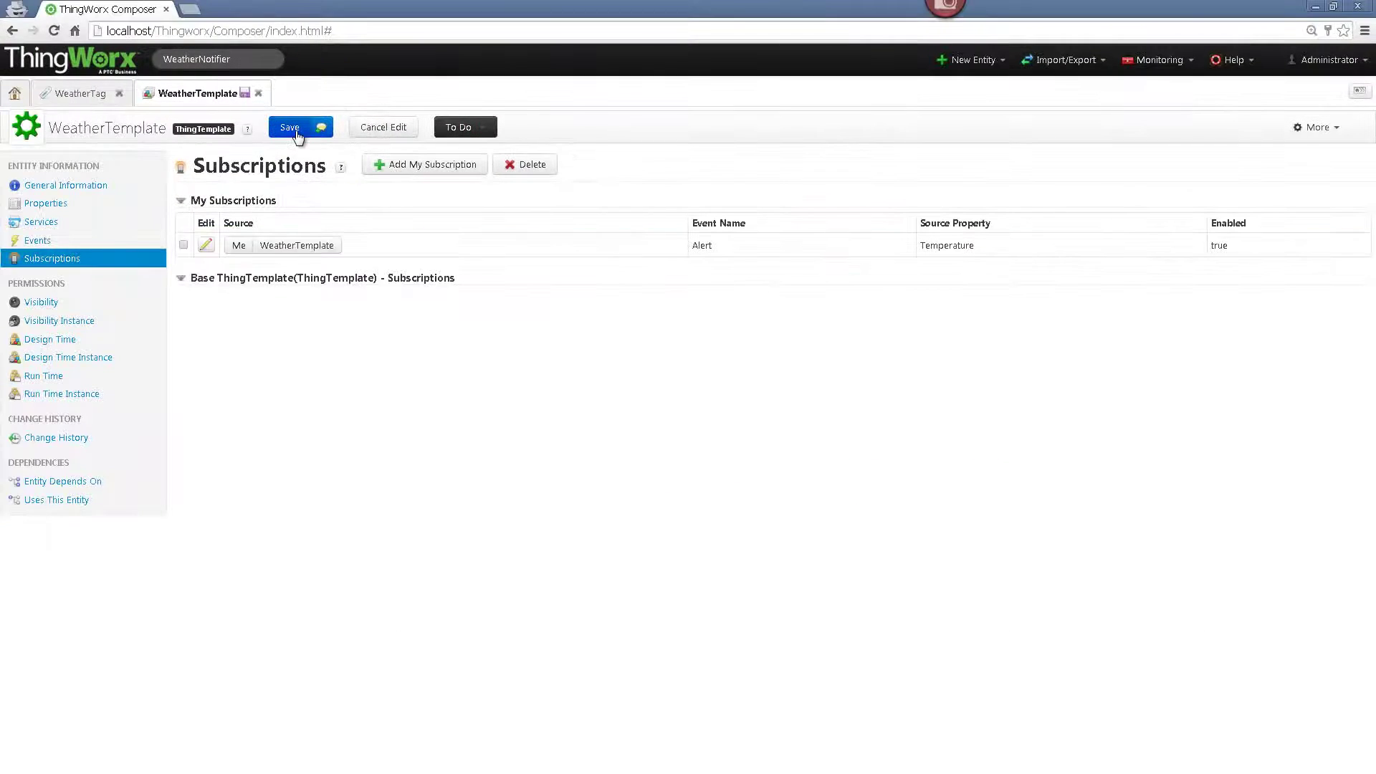
{"action": "left_click", "coordinate": [301, 128]}
- Create a new thing Alfa based on WeatherTemplate and tagged WeatherTag:Yahoo
{"action": "left_click", "coordinate": [14, 94]}
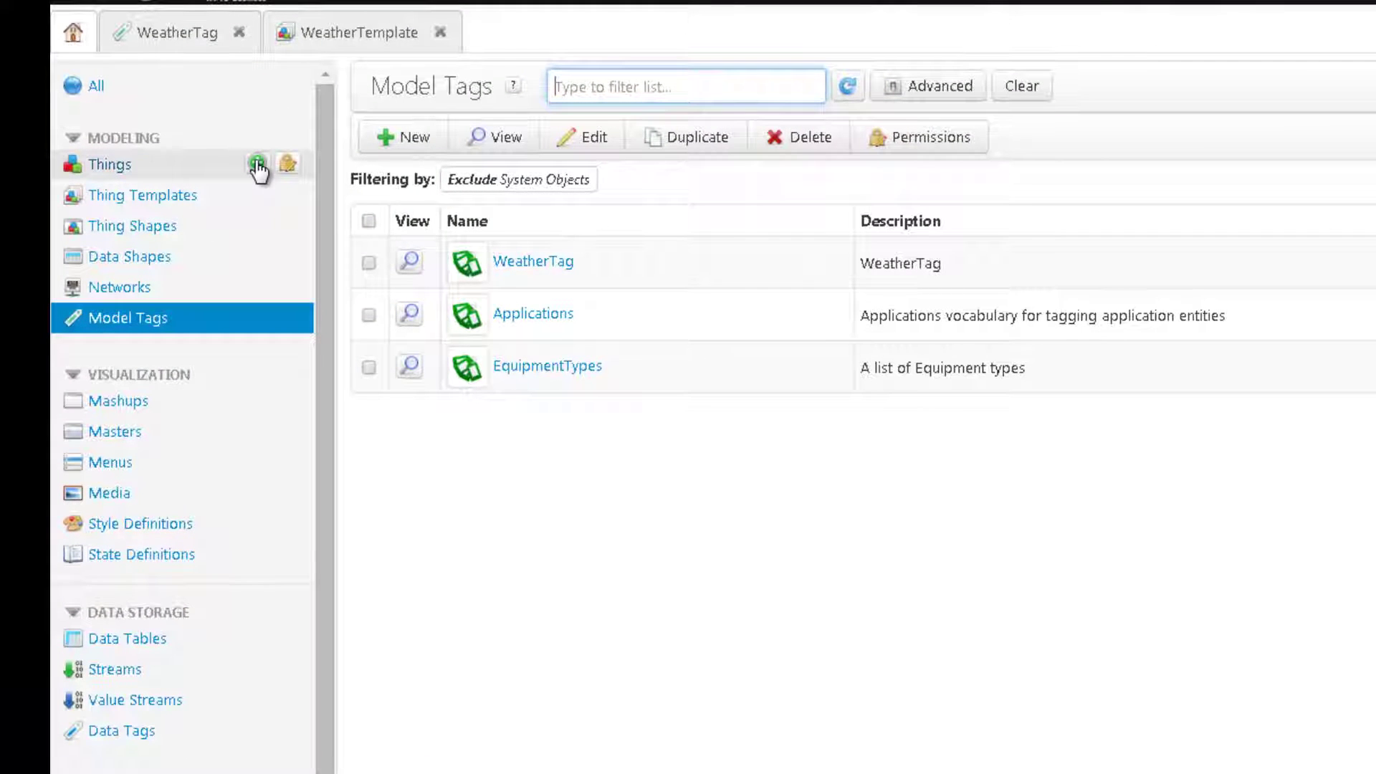
{"action": "left_click", "coordinate": [257, 164]}
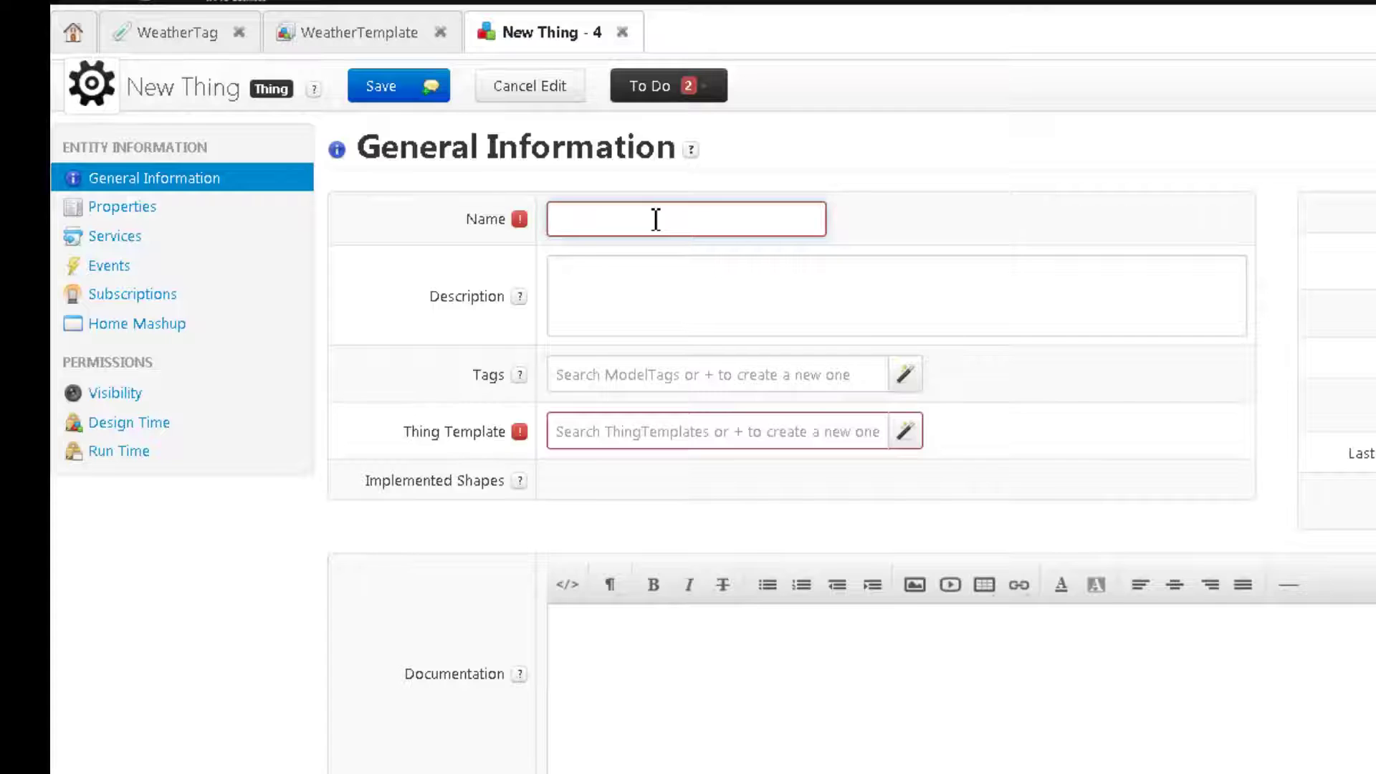
{"action": "type", "text": "Alfa"}
{"action": "left_click", "coordinate": [902, 438]}
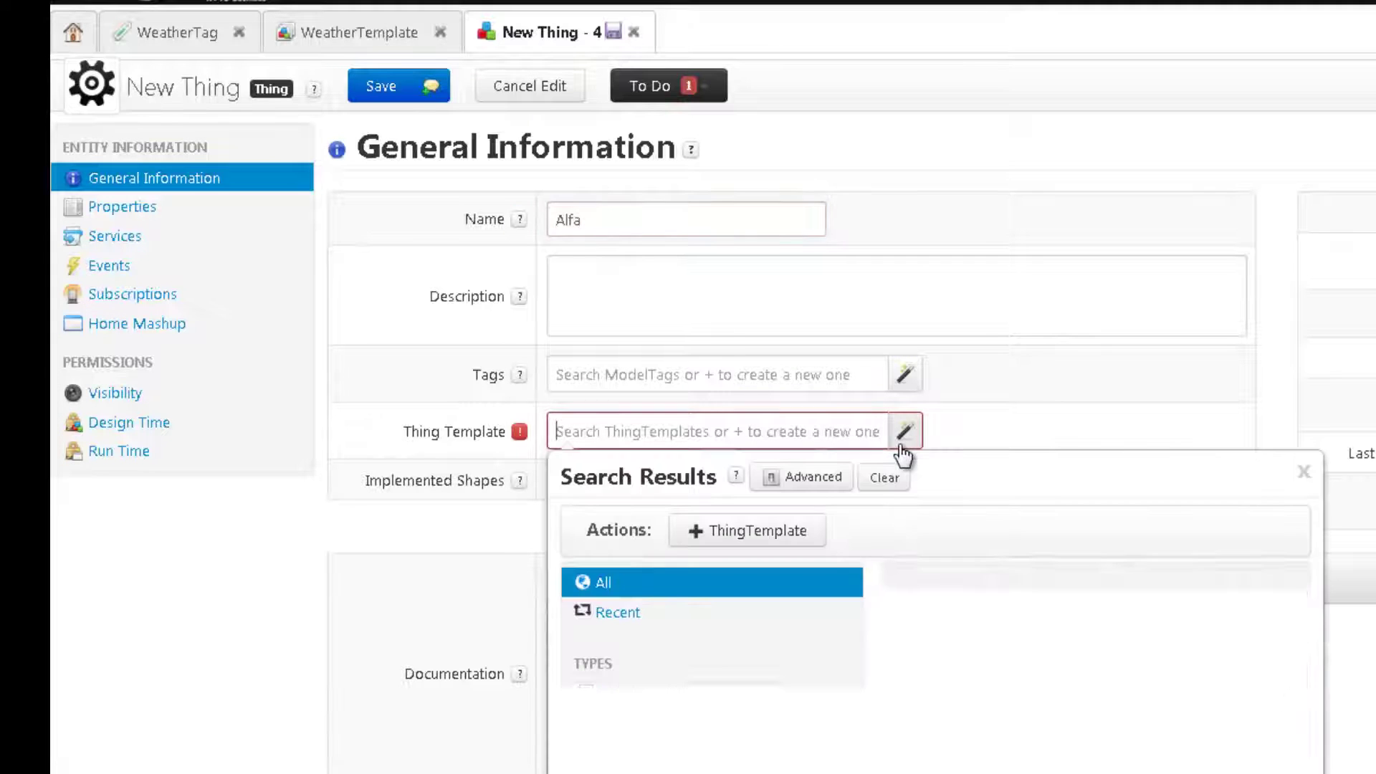
{"action": "left_click", "coordinate": [935, 586]}
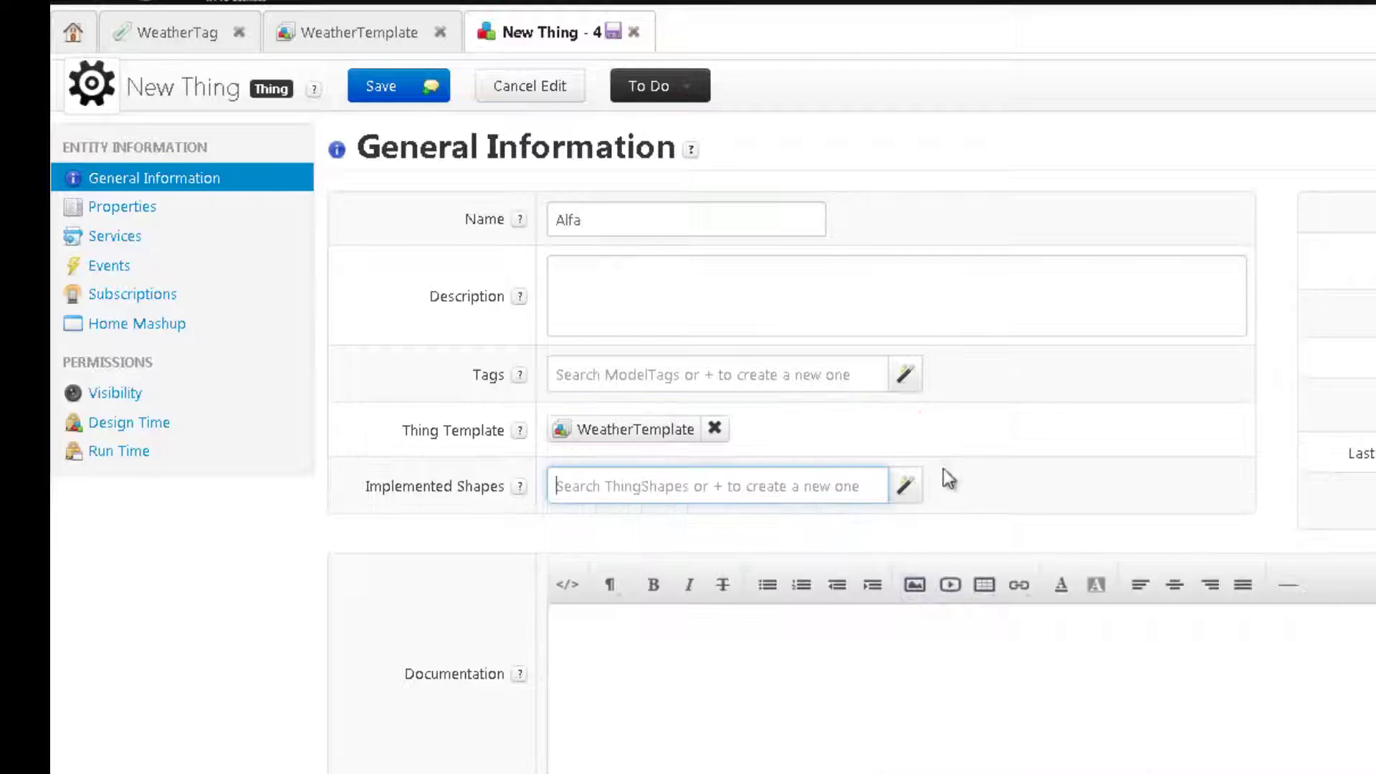
{"action": "left_click", "coordinate": [907, 383]}
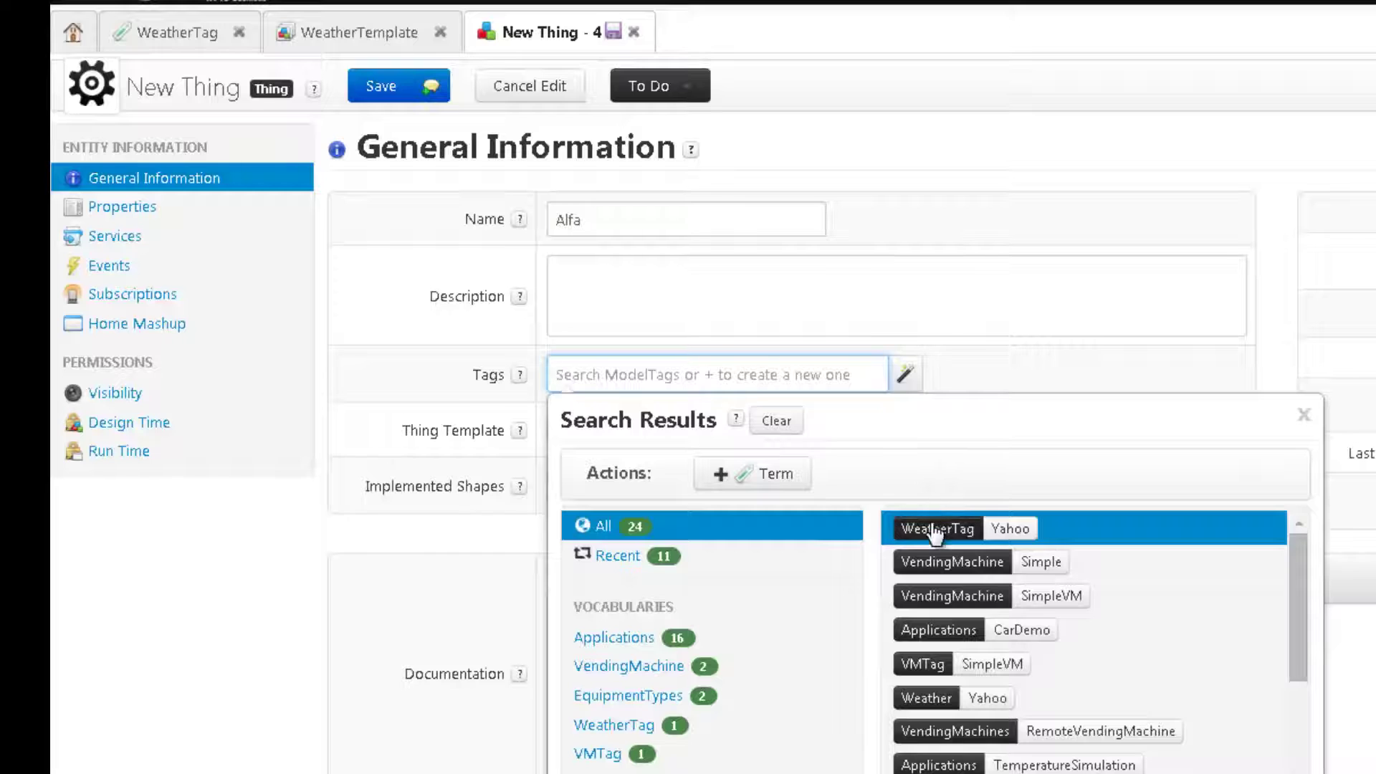
{"action": "left_click", "coordinate": [934, 527]}
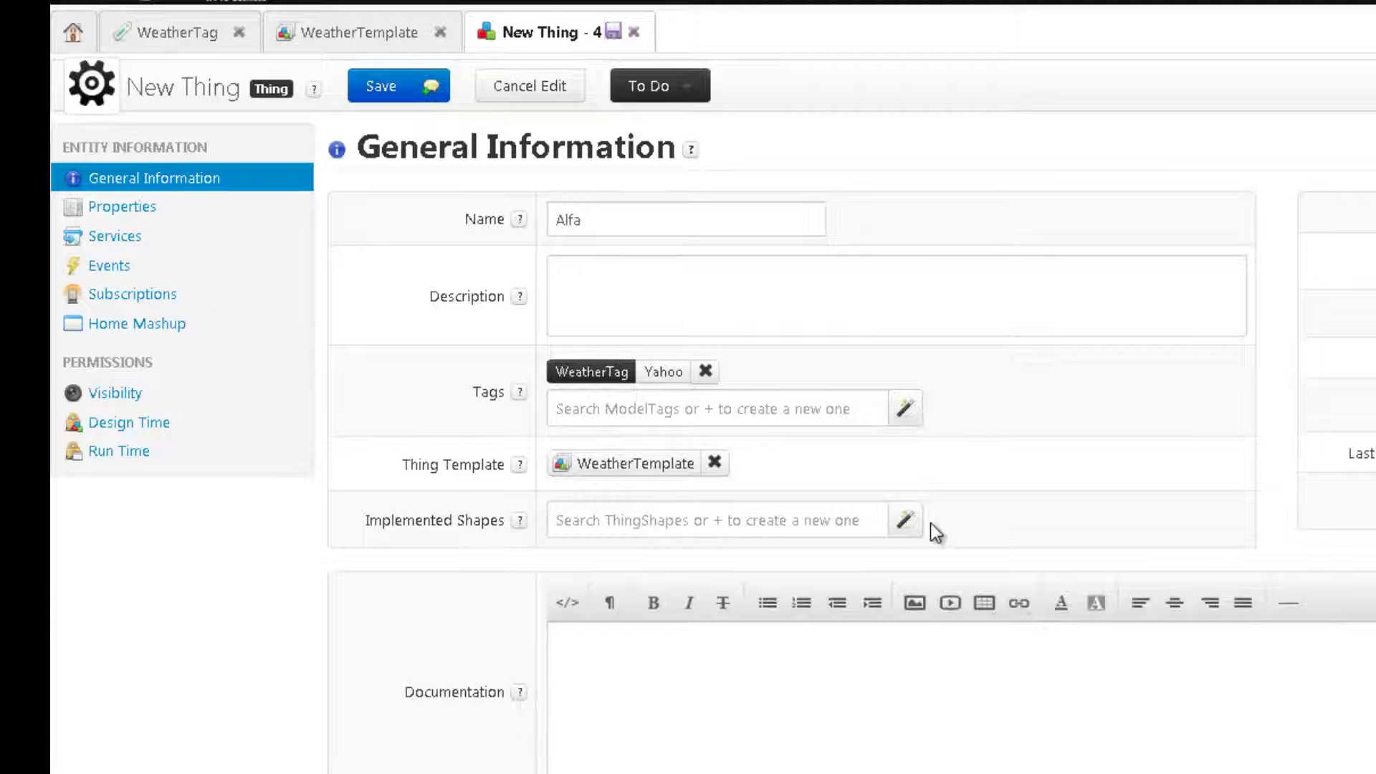
- Review Alfa's inherited properties, services and subscriptions
{"action": "left_click", "coordinate": [147, 212]}
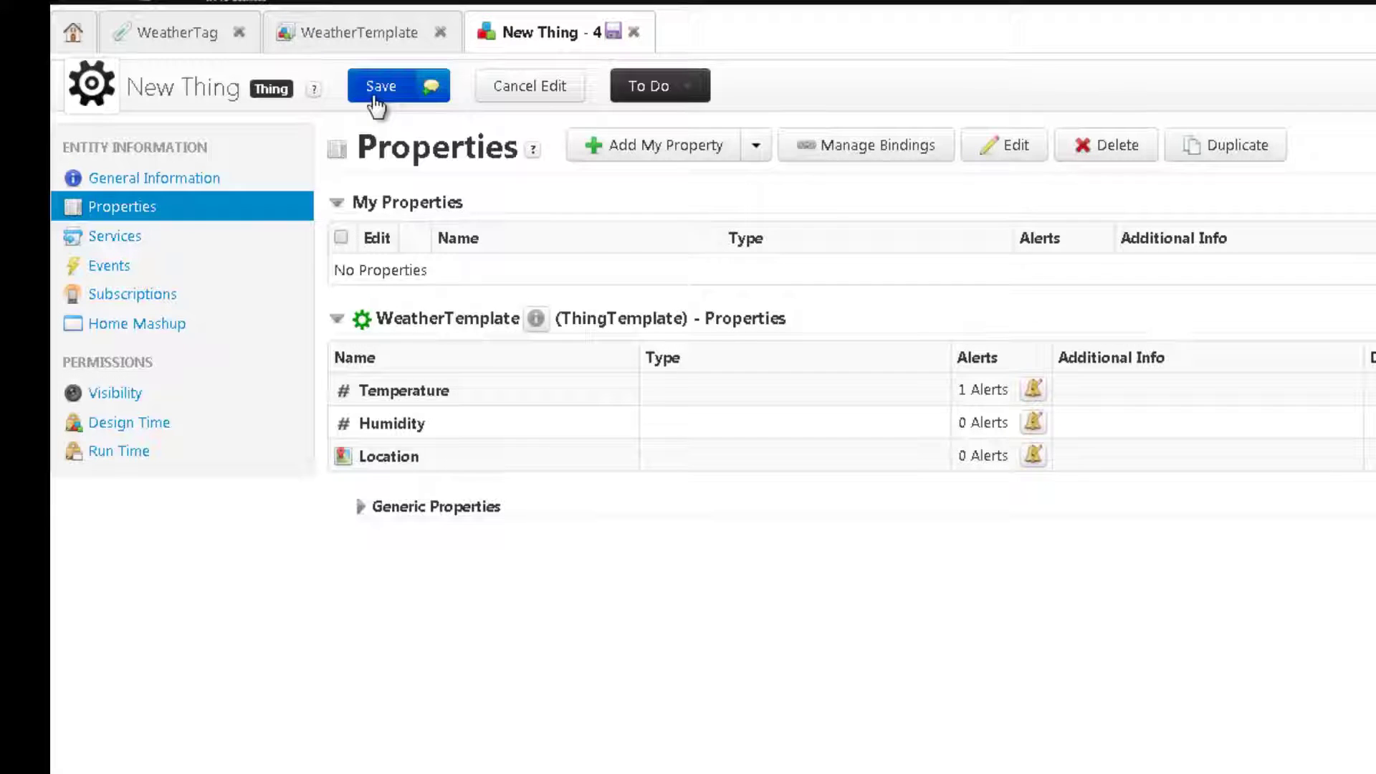
{"action": "left_click", "coordinate": [113, 237]}
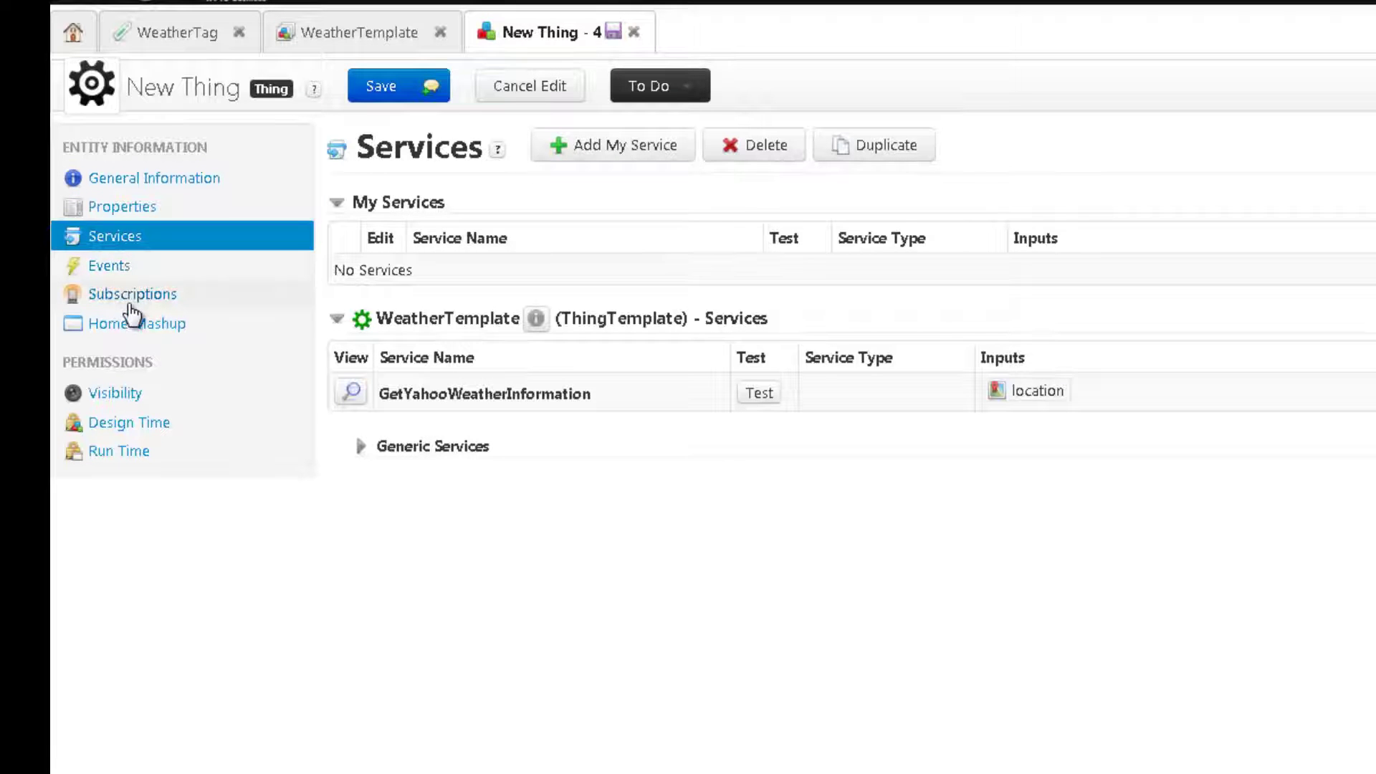
{"action": "left_click", "coordinate": [130, 295]}
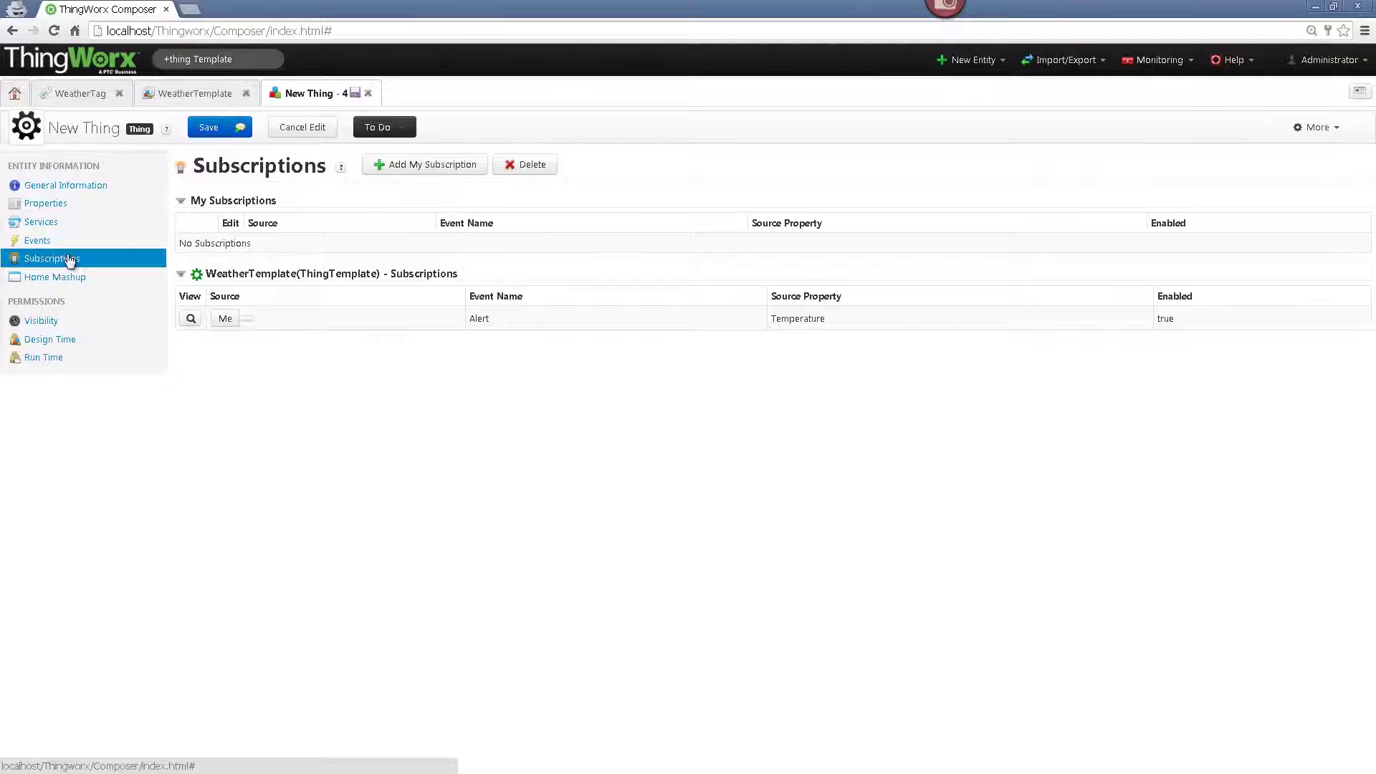
- Save Alfa and start a new thing named Beta with the +thing command
{"action": "left_click", "coordinate": [204, 128]}
{"action": "left_click", "coordinate": [255, 57]}
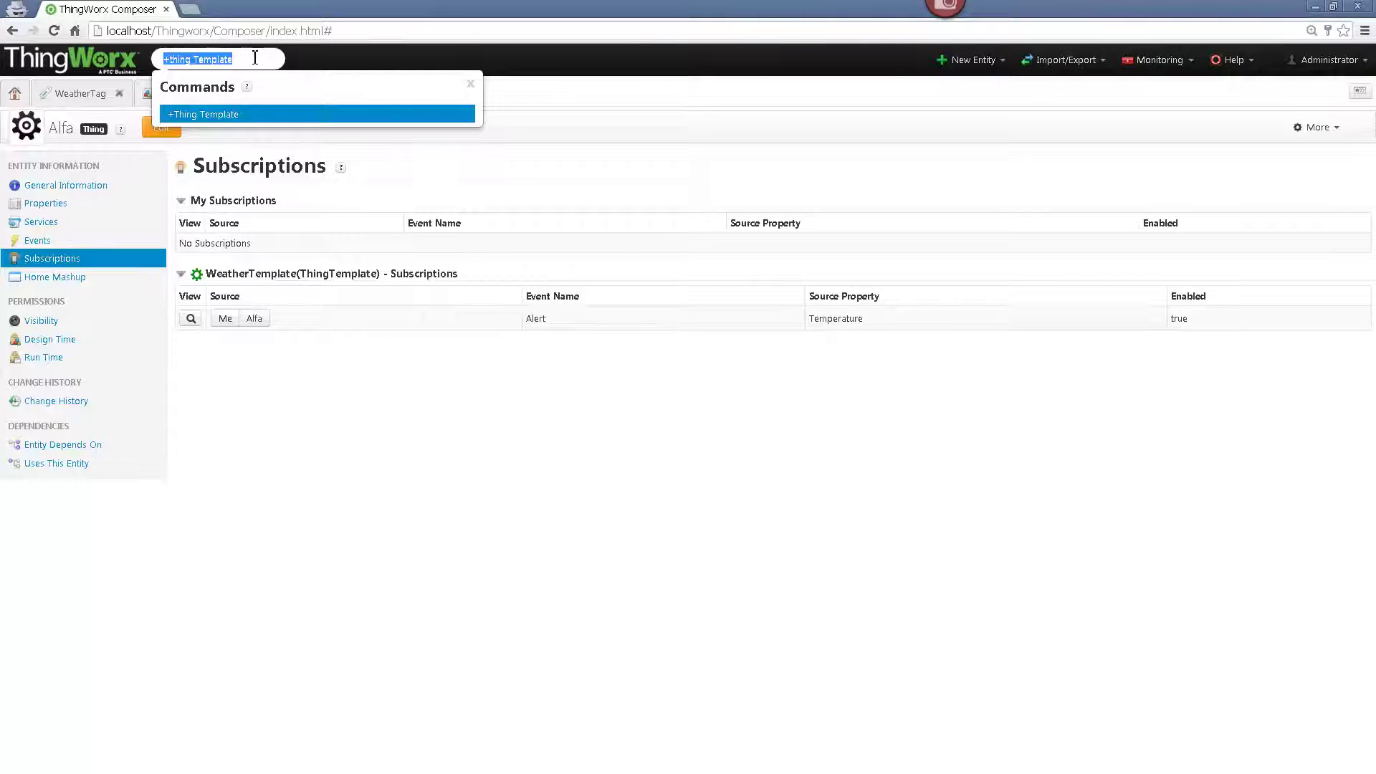
{"action": "type", "text": "+thing"}
{"action": "key", "text": "Return"}
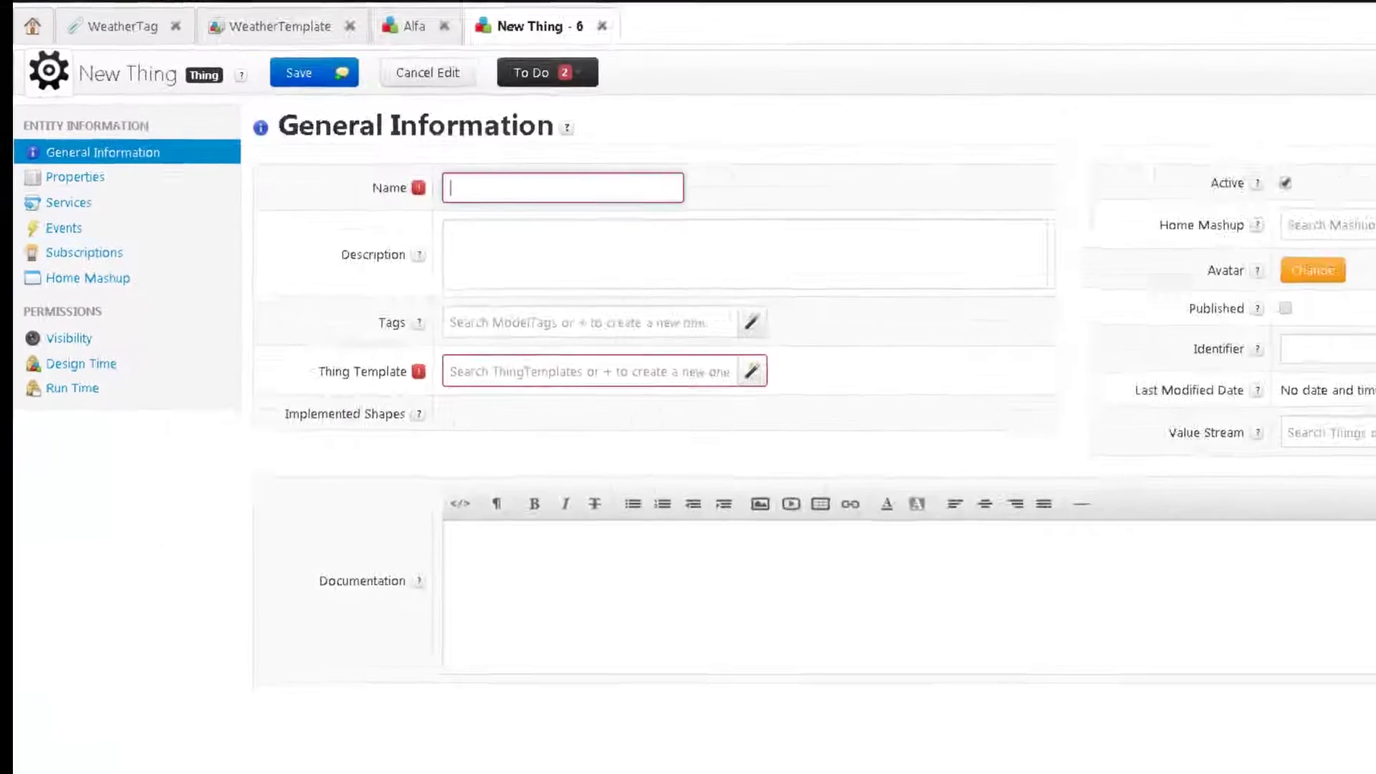
{"action": "type", "text": "Bet"}
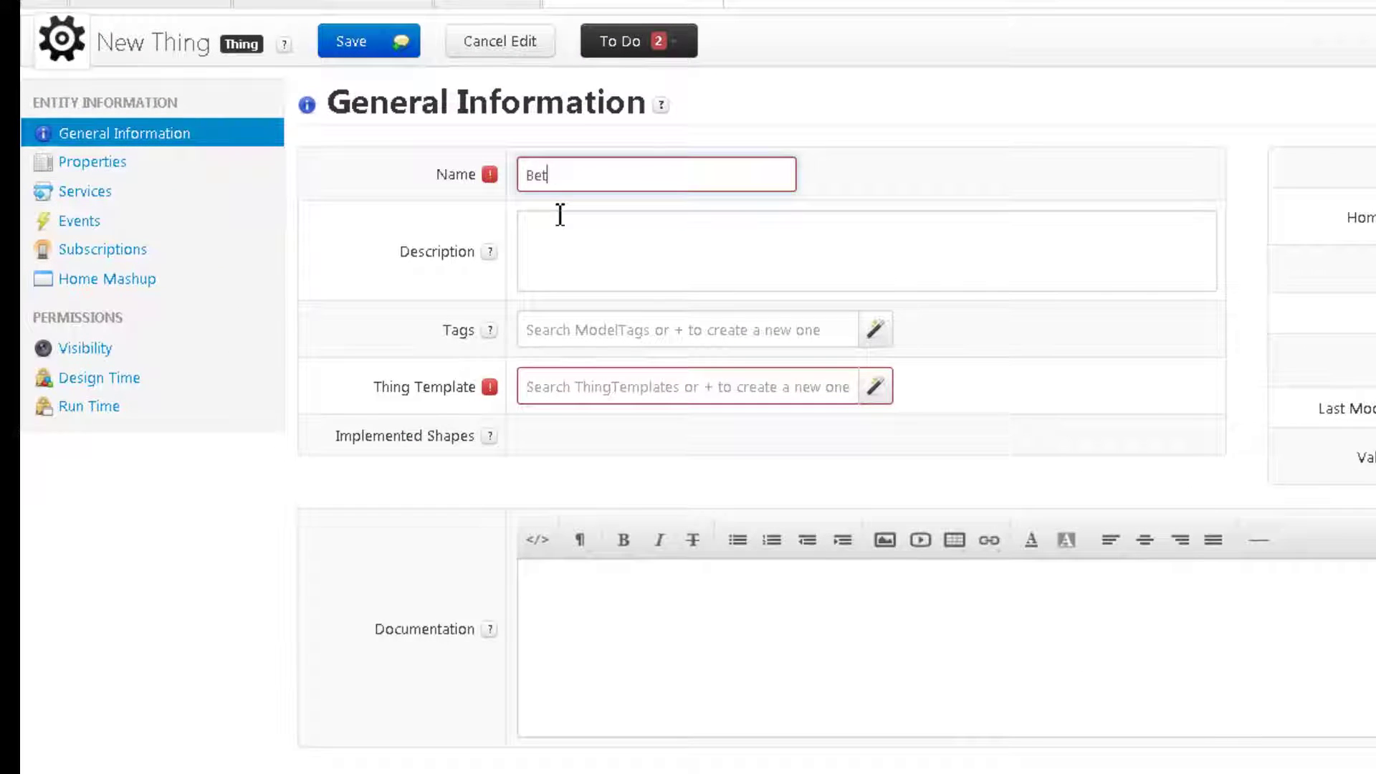
{"action": "type", "text": "a"}
- Base Beta on WeatherTemplate, tag it WeatherTag:Yahoo, and save it
{"action": "left_click", "coordinate": [875, 394]}
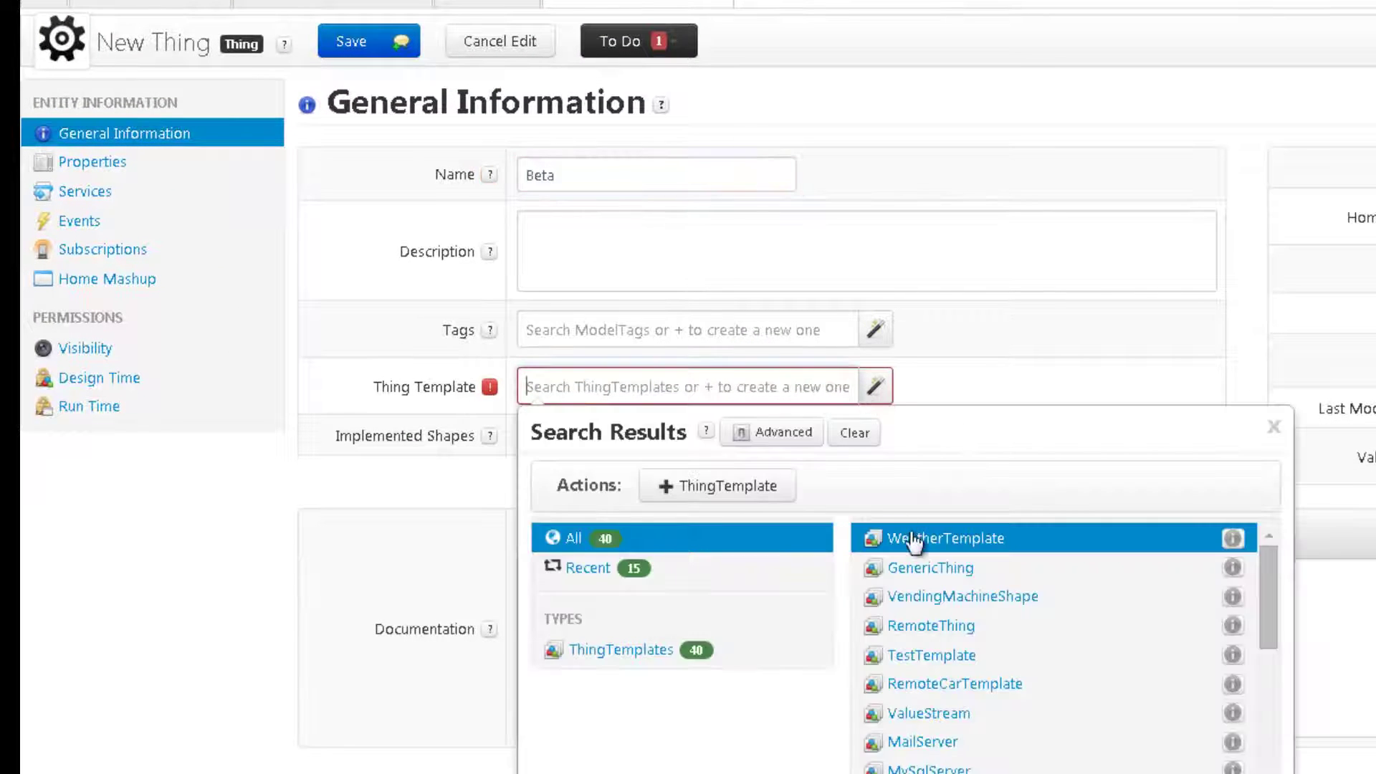
{"action": "left_click", "coordinate": [914, 539]}
{"action": "left_click", "coordinate": [876, 331]}
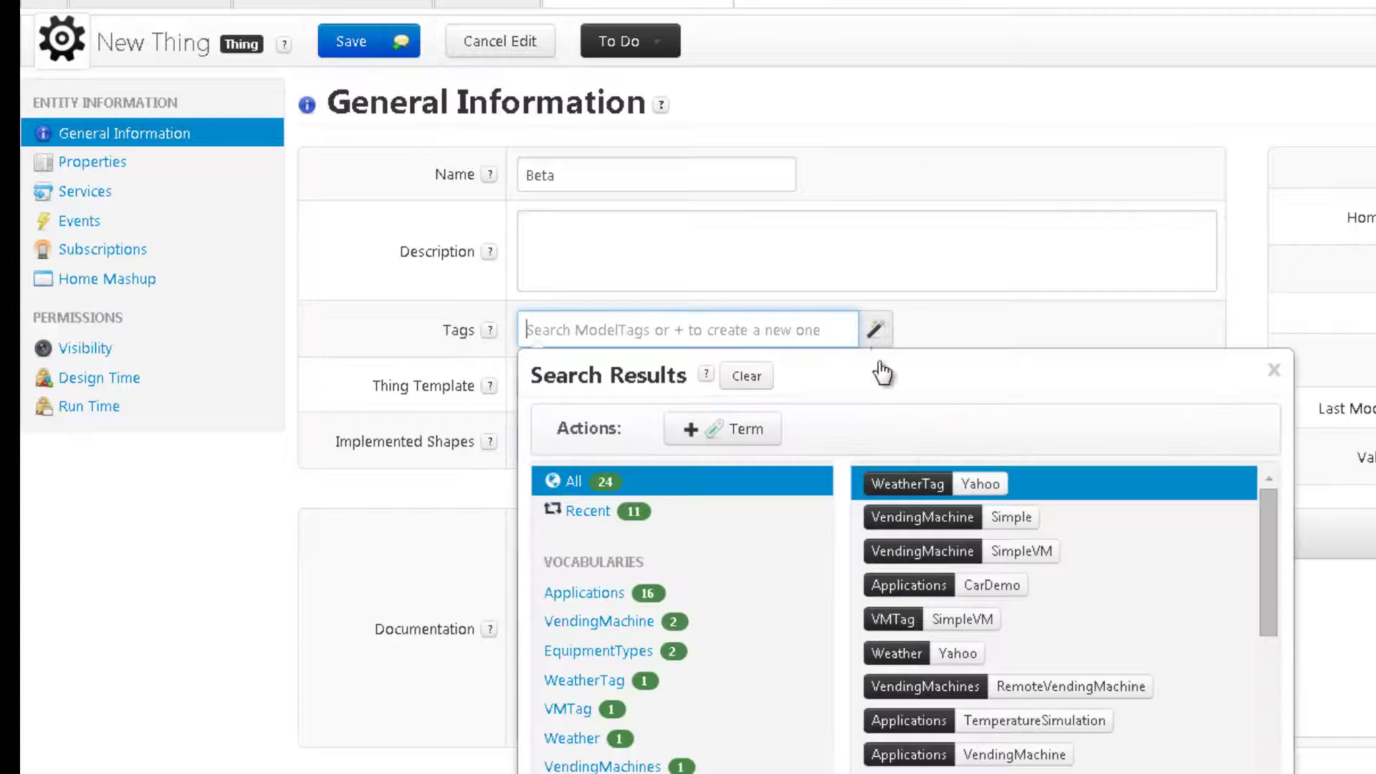
{"action": "left_click", "coordinate": [904, 484]}
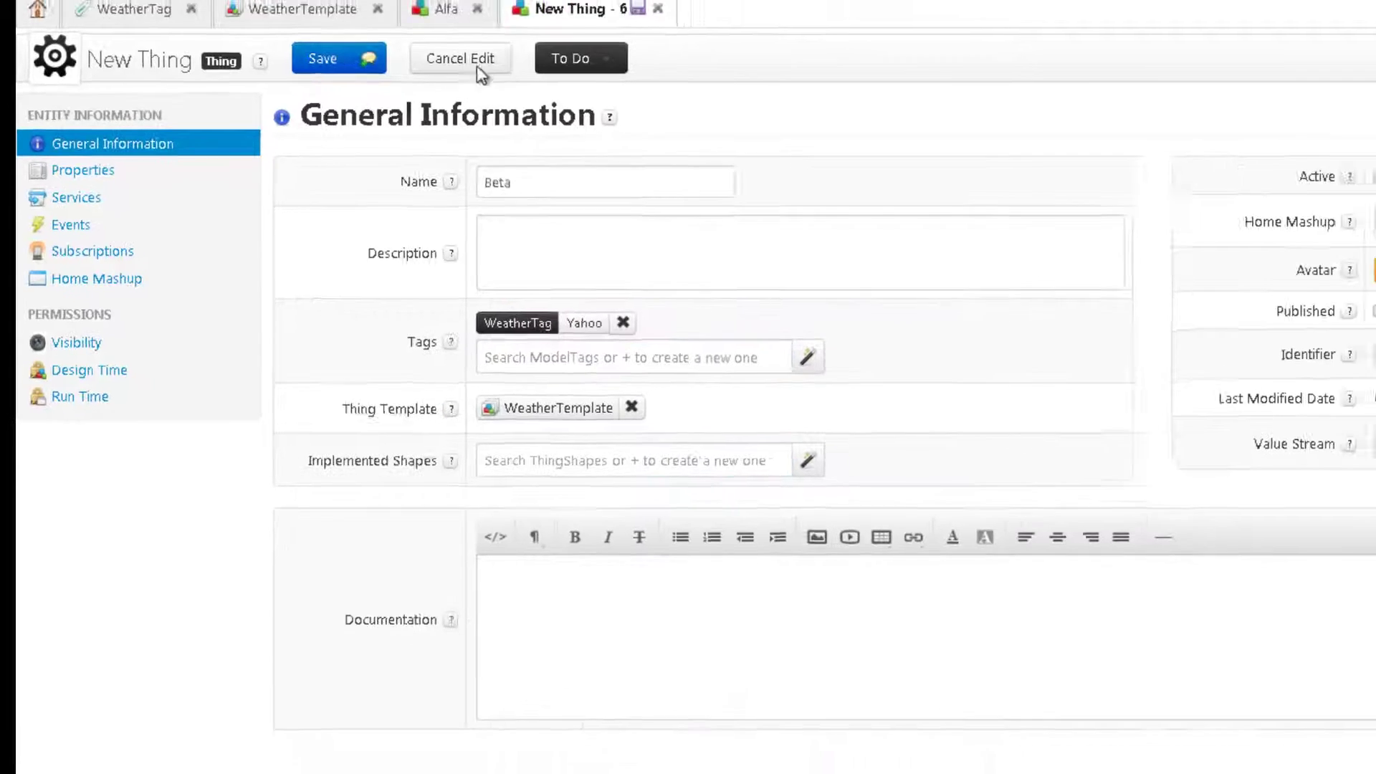
{"action": "left_click", "coordinate": [333, 58]}
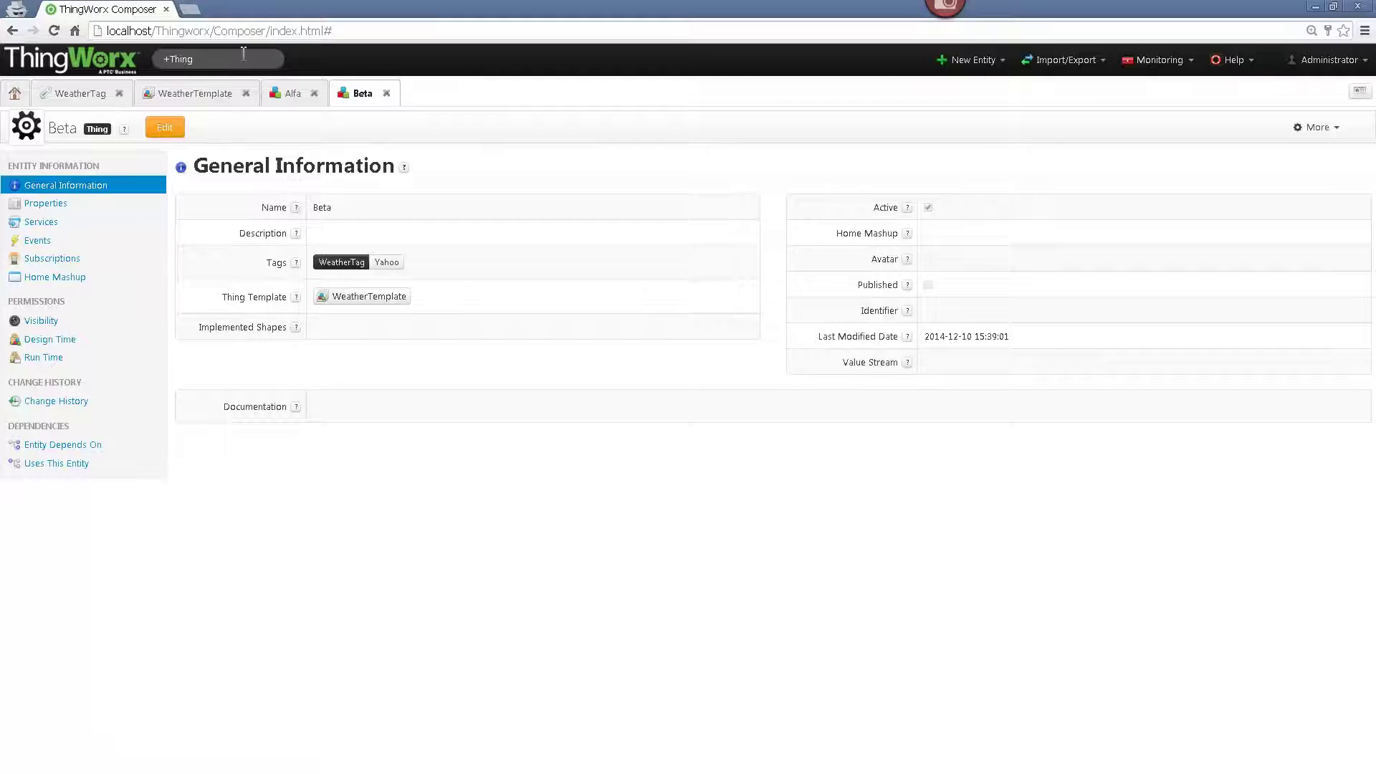
{"action": "left_click", "coordinate": [244, 56]}
- Create a new Page mashup with Responsive layout using the +Mashup command
{"action": "type", "text": "+Mashup"}
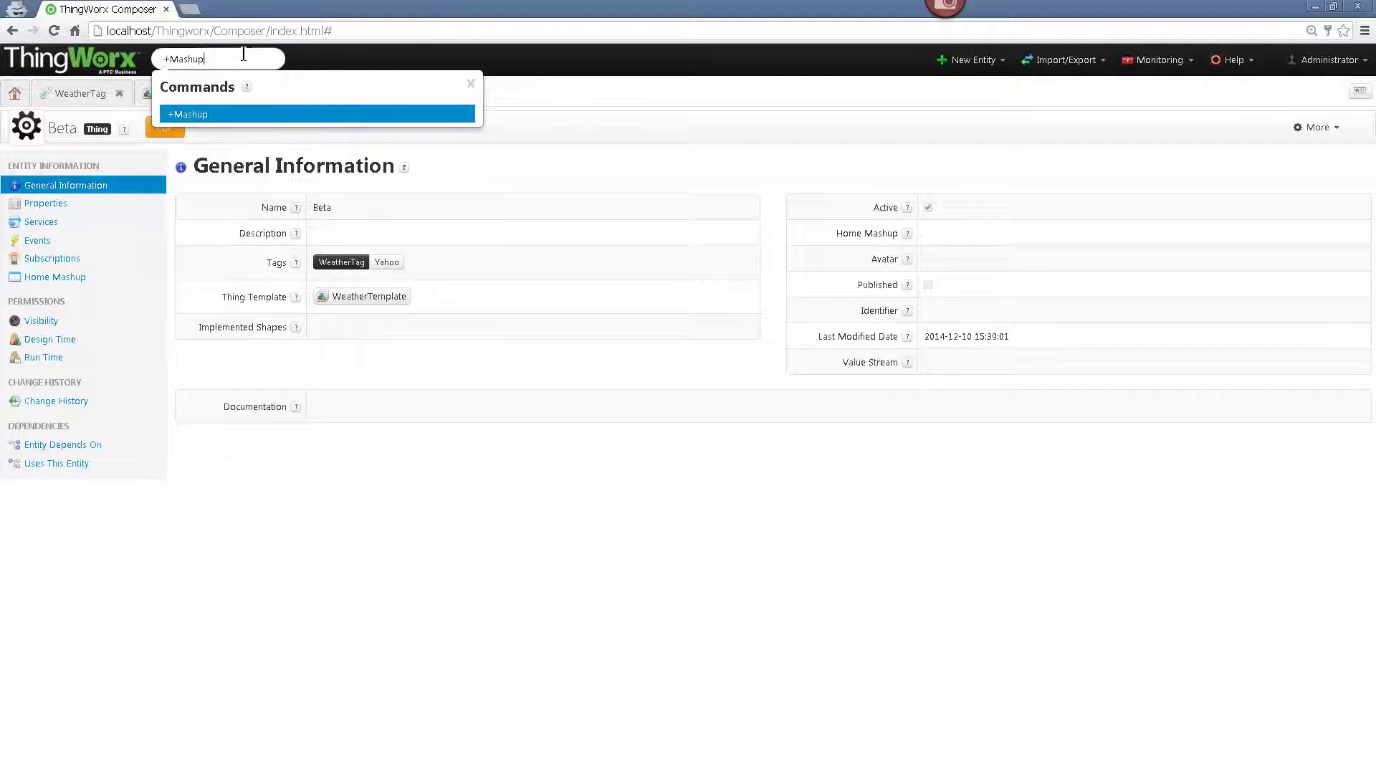
{"action": "key", "text": "Return"}
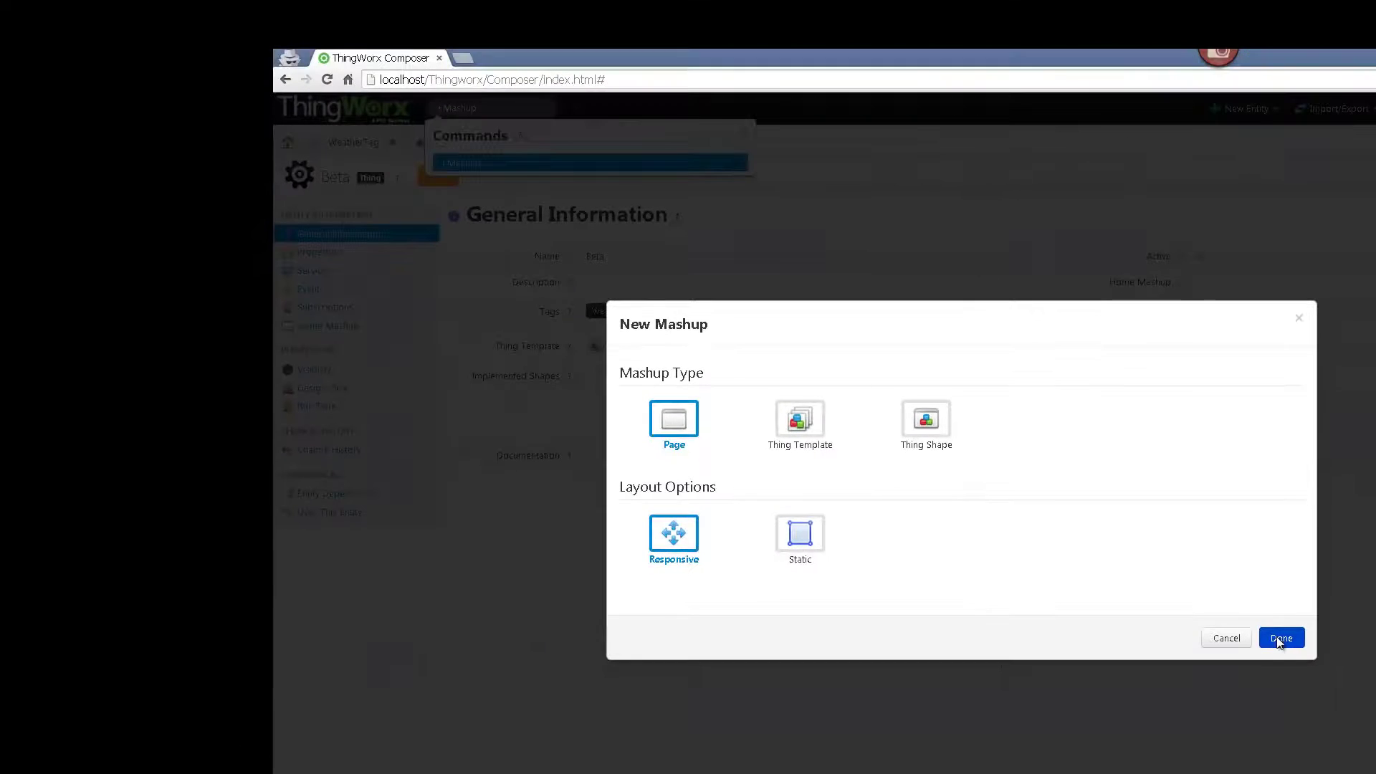
{"action": "left_click", "coordinate": [1279, 640]}
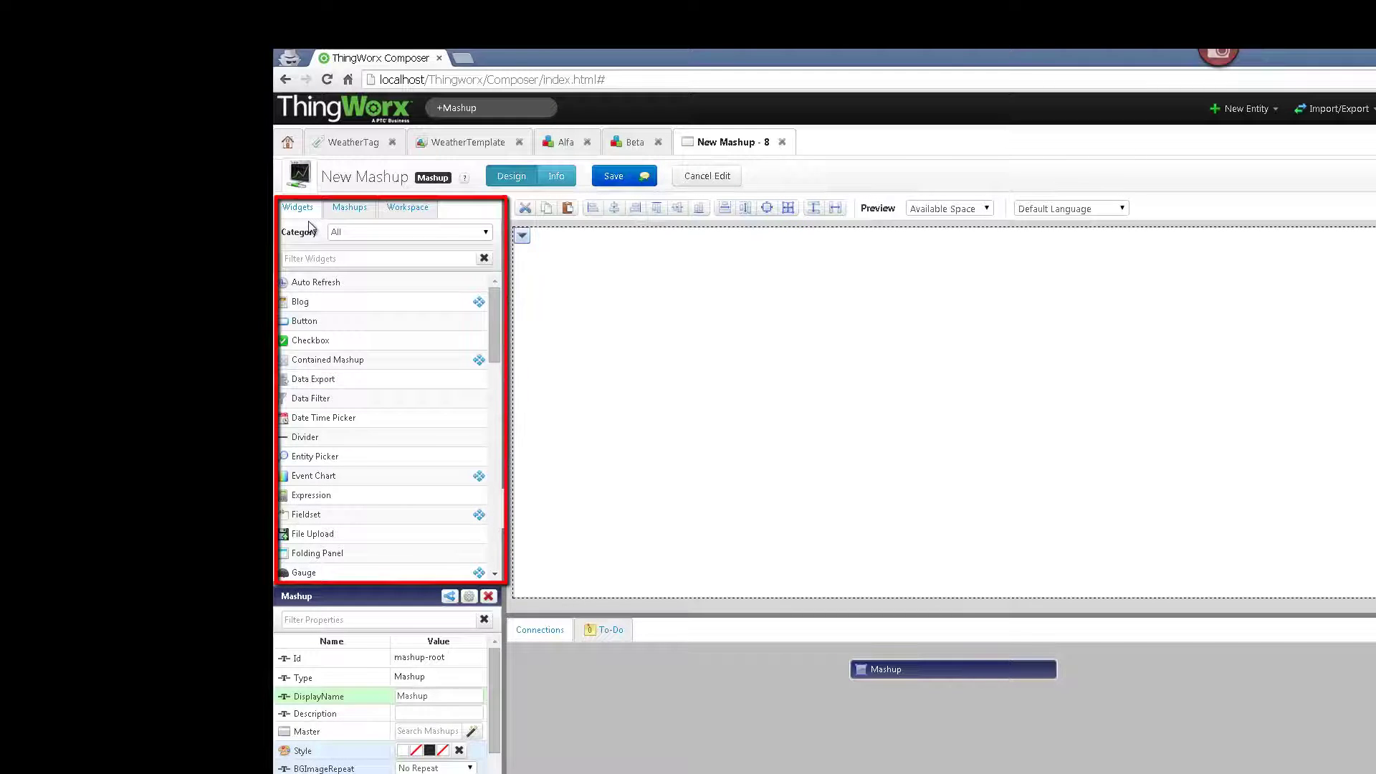
{"action": "left_click", "coordinate": [347, 212]}
{"action": "left_click", "coordinate": [394, 211]}
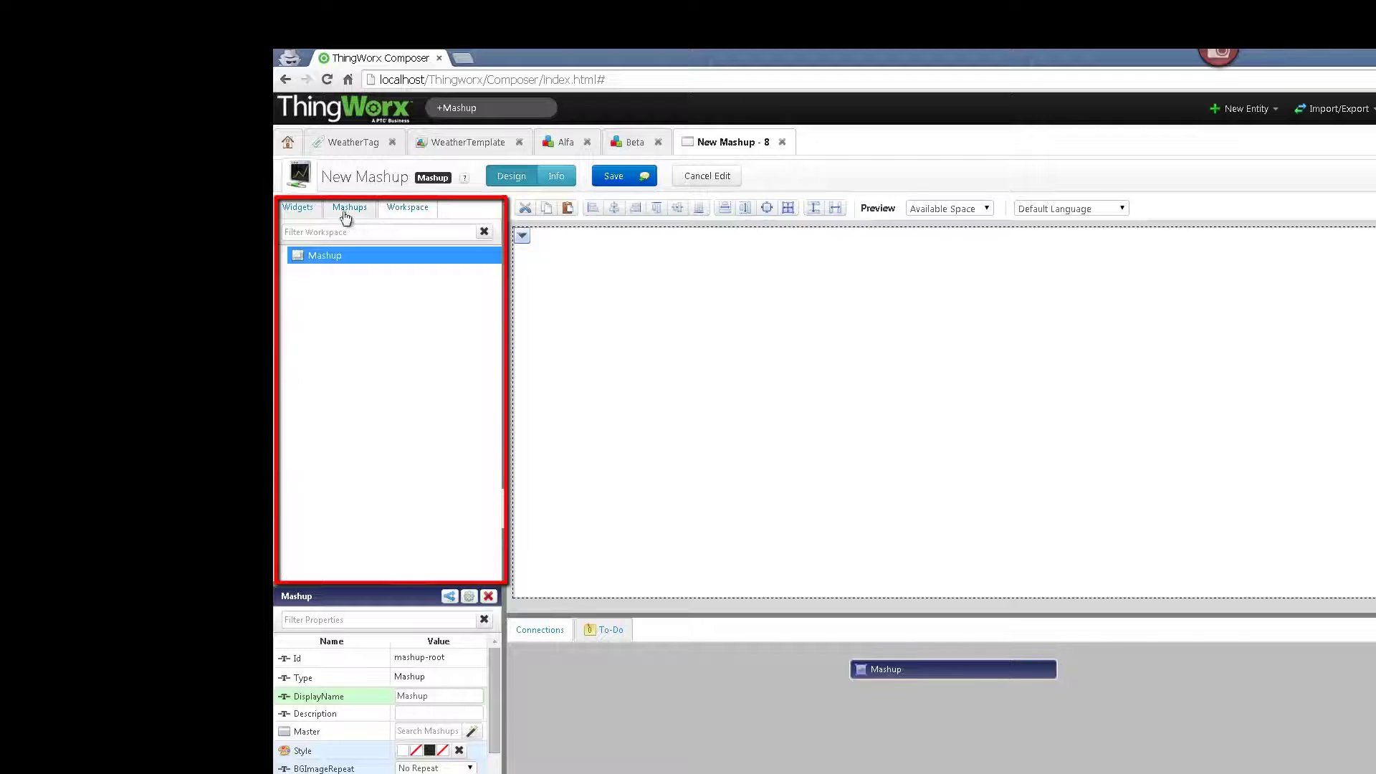
{"action": "left_click", "coordinate": [294, 209]}
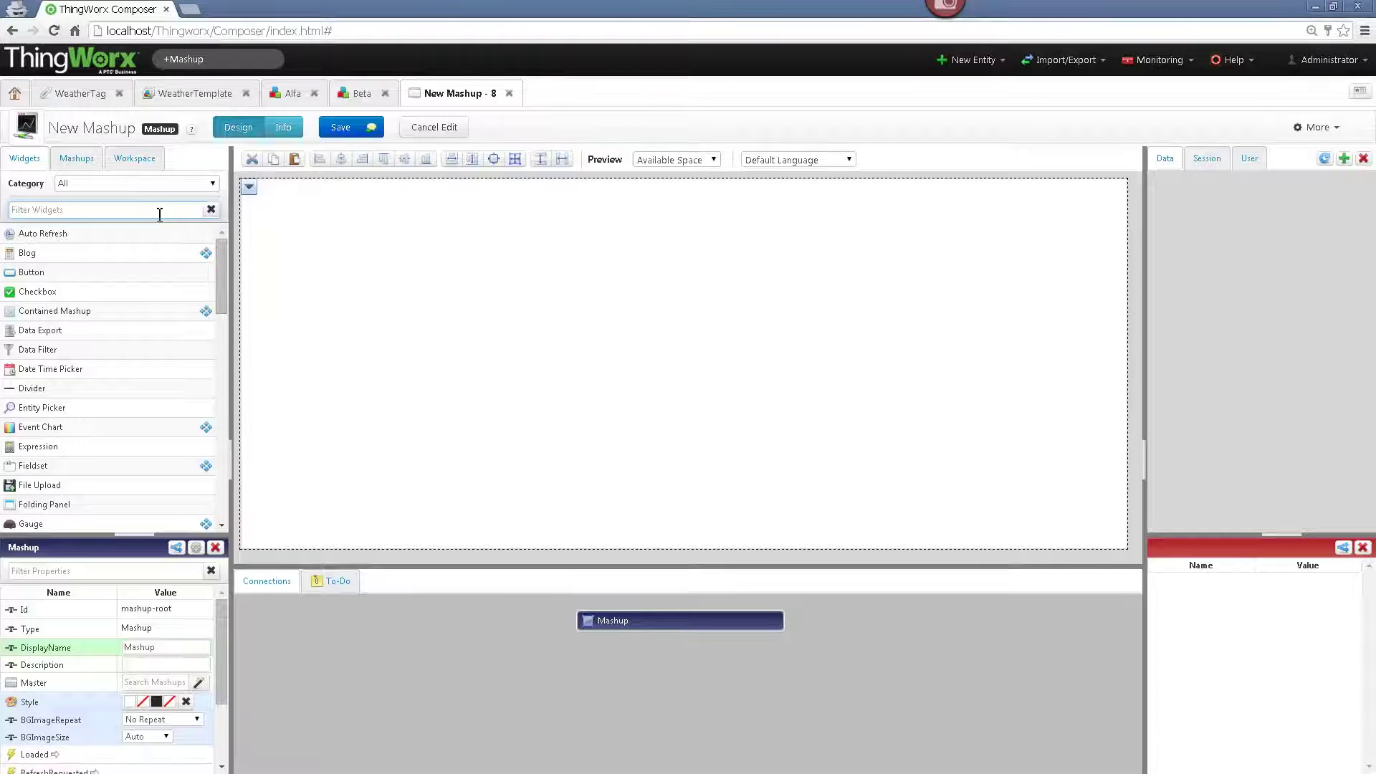
{"action": "left_click", "coordinate": [159, 215]}
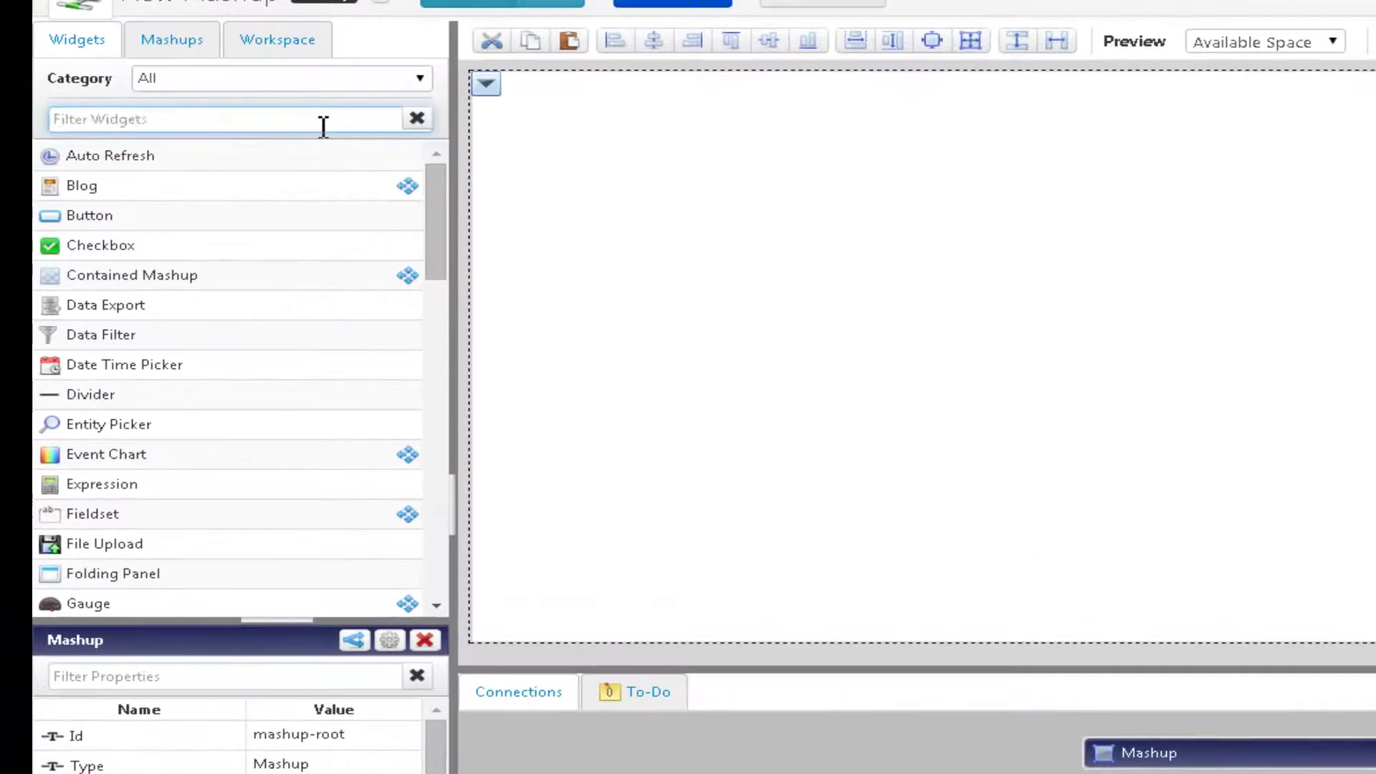
- Add a Layout widget to the canvas set to 3 columns
{"action": "type", "text": "La"}
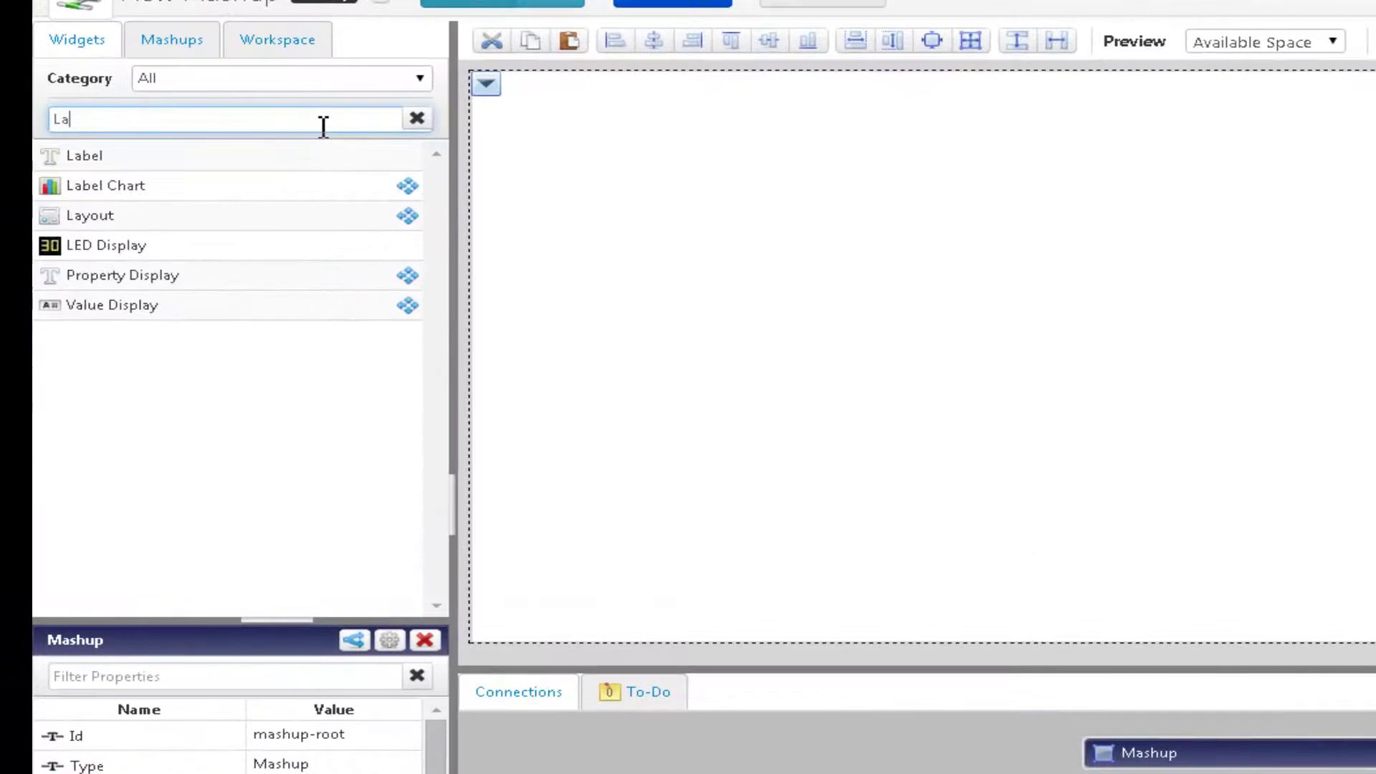
{"action": "type", "text": "yout"}
{"action": "left_click_drag", "start_coordinate": [283, 158], "coordinate": [913, 203]}
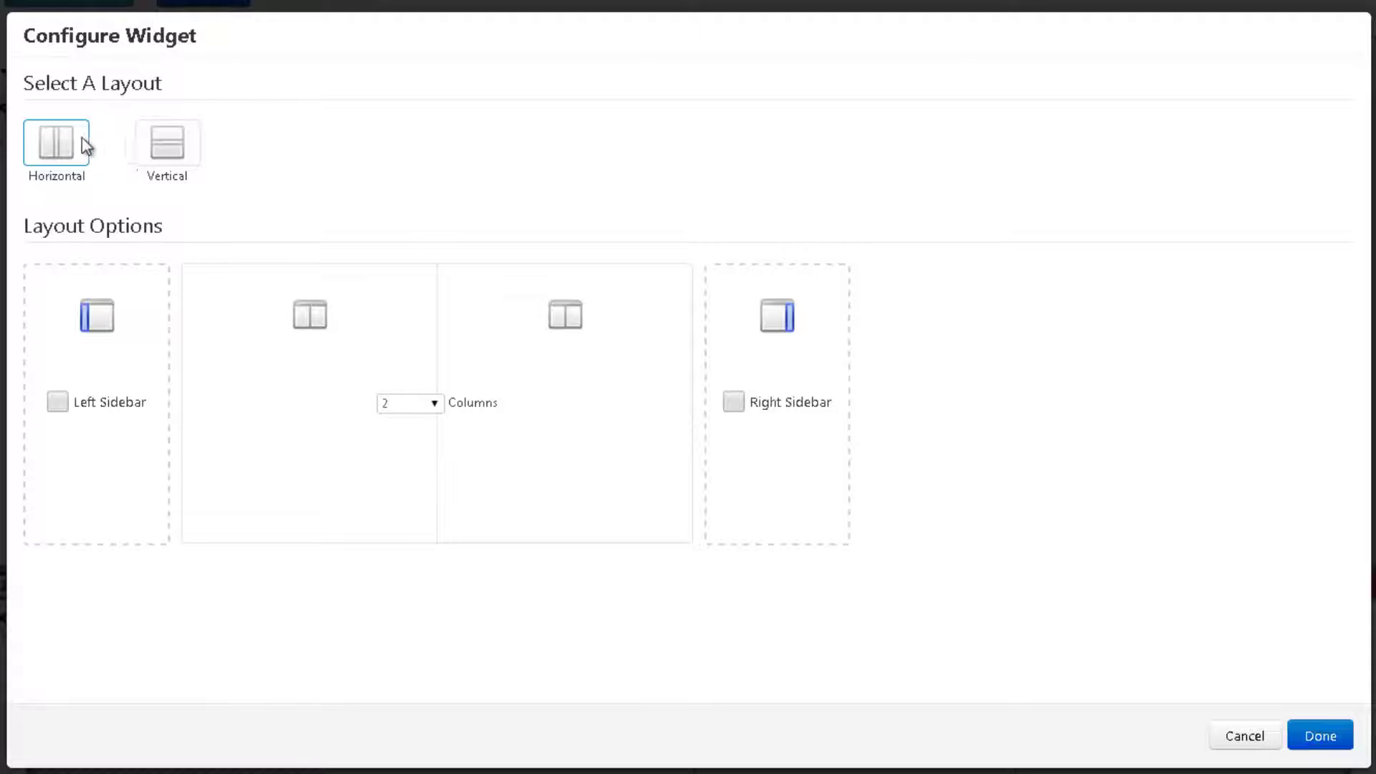
{"action": "left_click", "coordinate": [402, 405]}
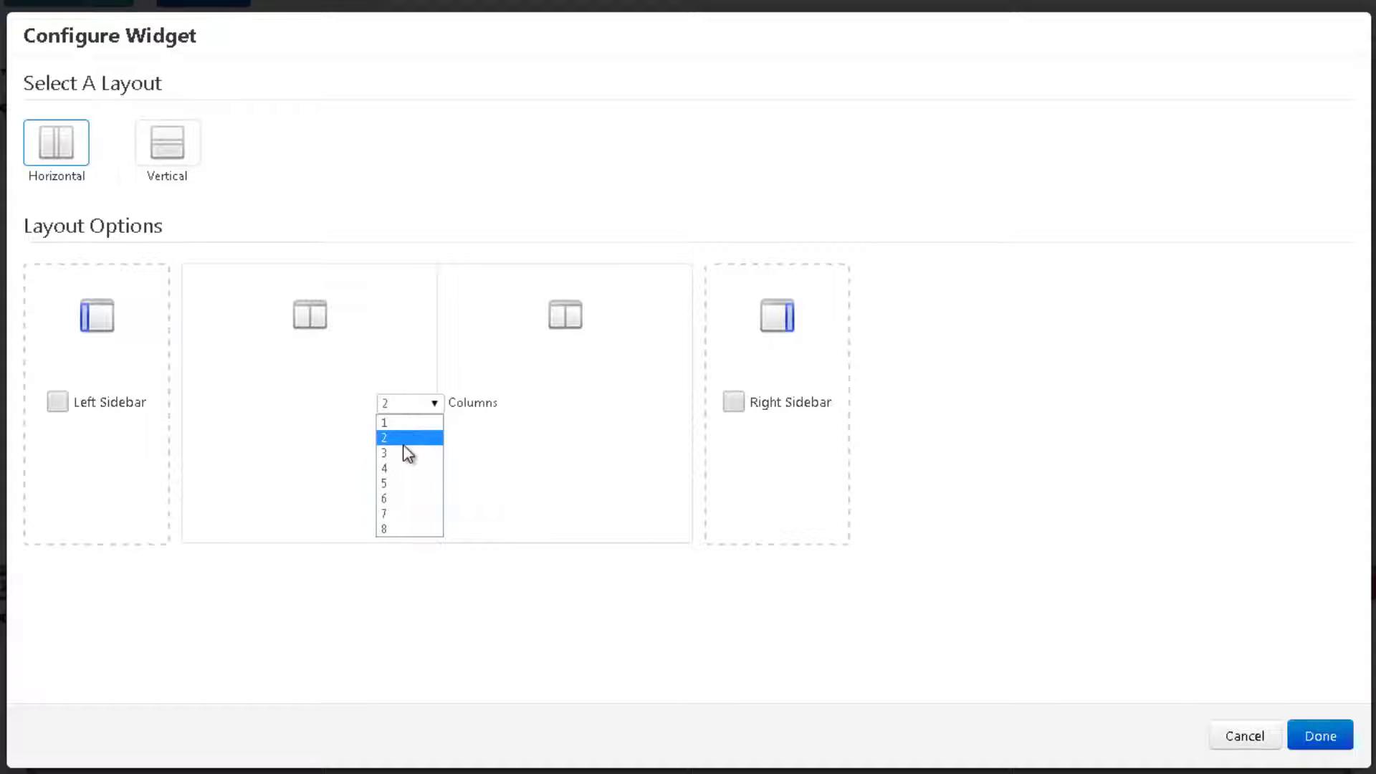
{"action": "left_click", "coordinate": [396, 452]}
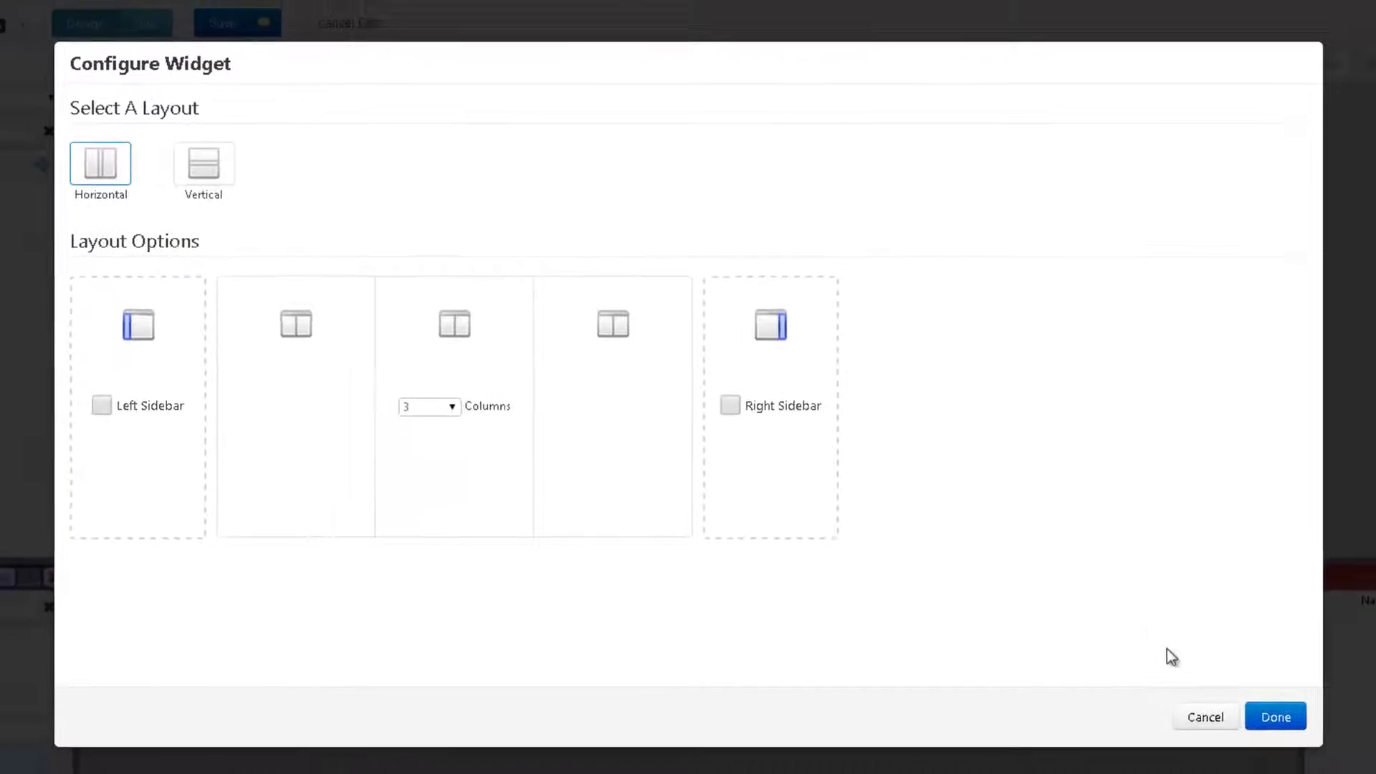
{"action": "left_click", "coordinate": [1275, 717]}
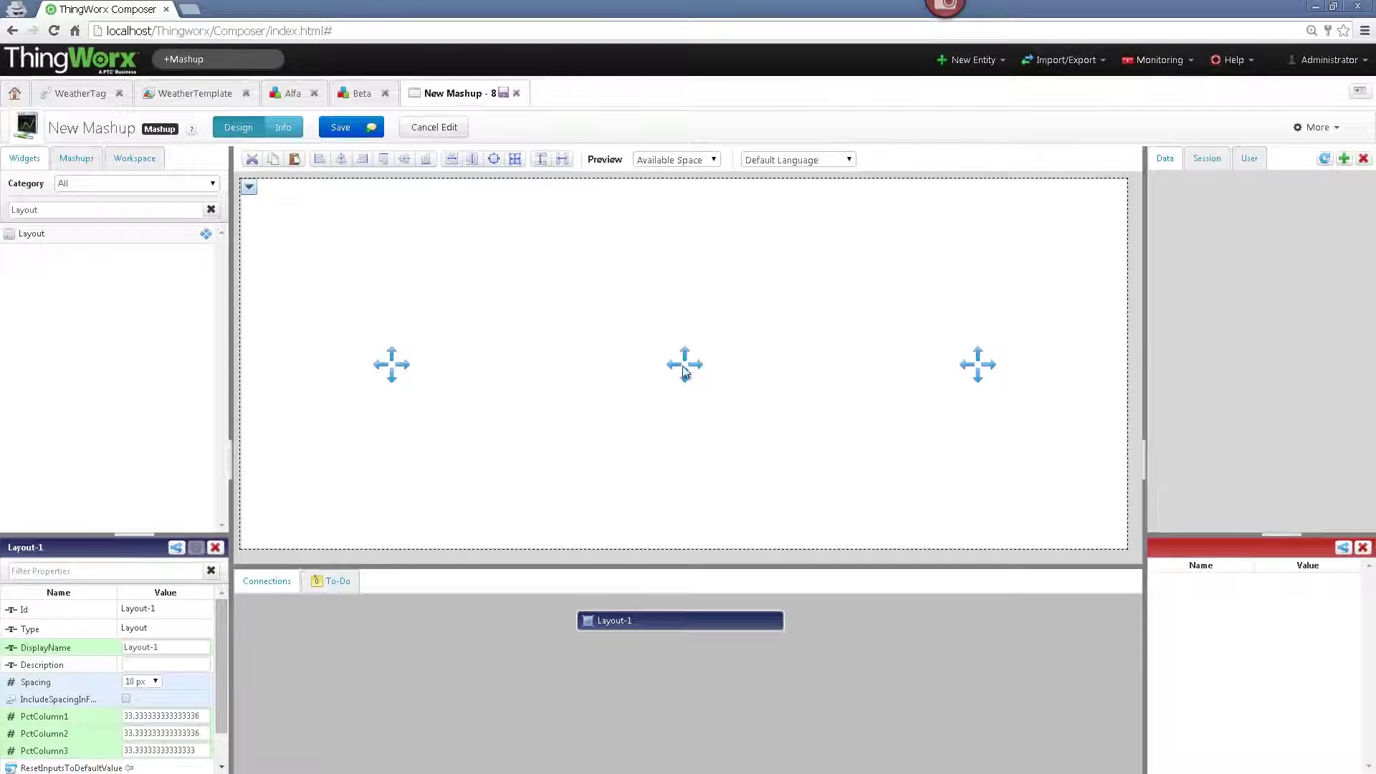
- Put a two-row Layout in the left column and paste a copy into the middle column
{"action": "left_click_drag", "start_coordinate": [67, 238], "coordinate": [320, 287]}
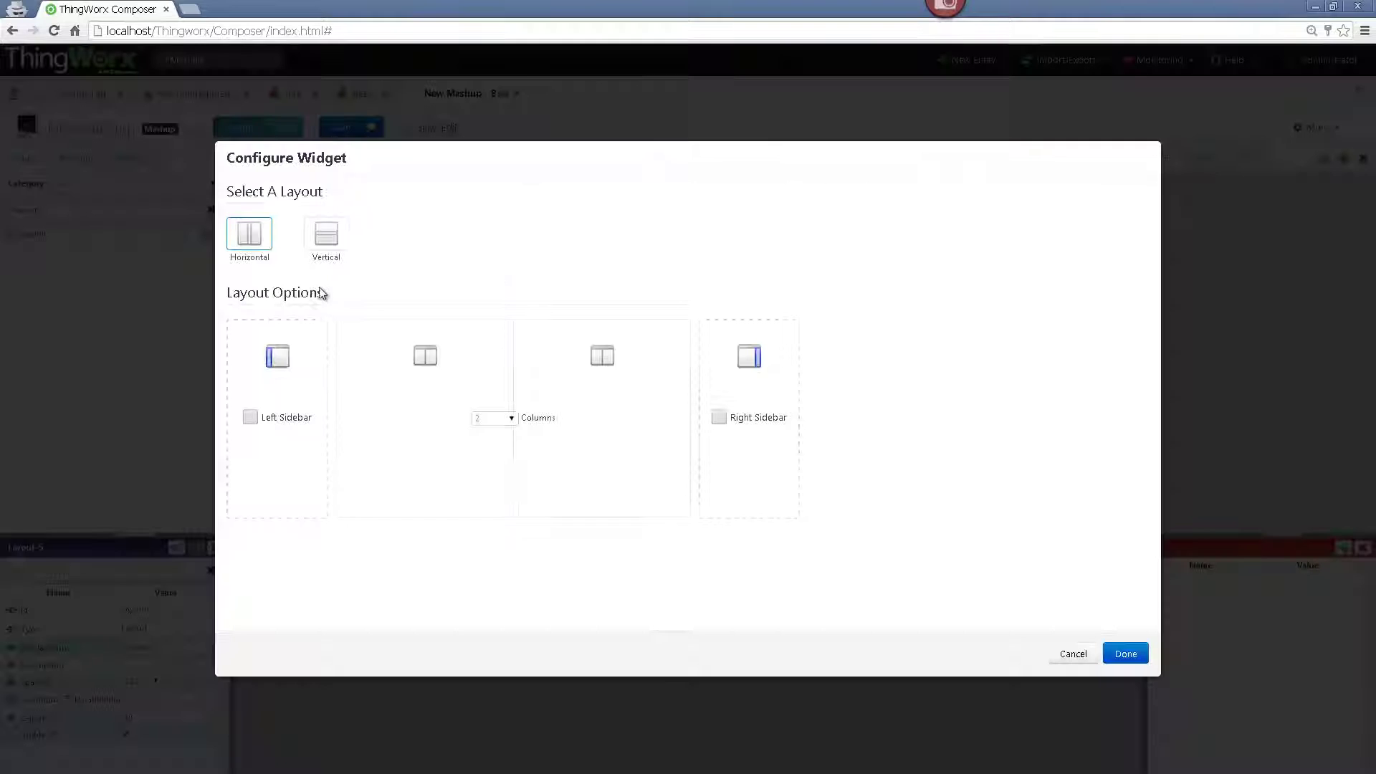
{"action": "left_click", "coordinate": [331, 254]}
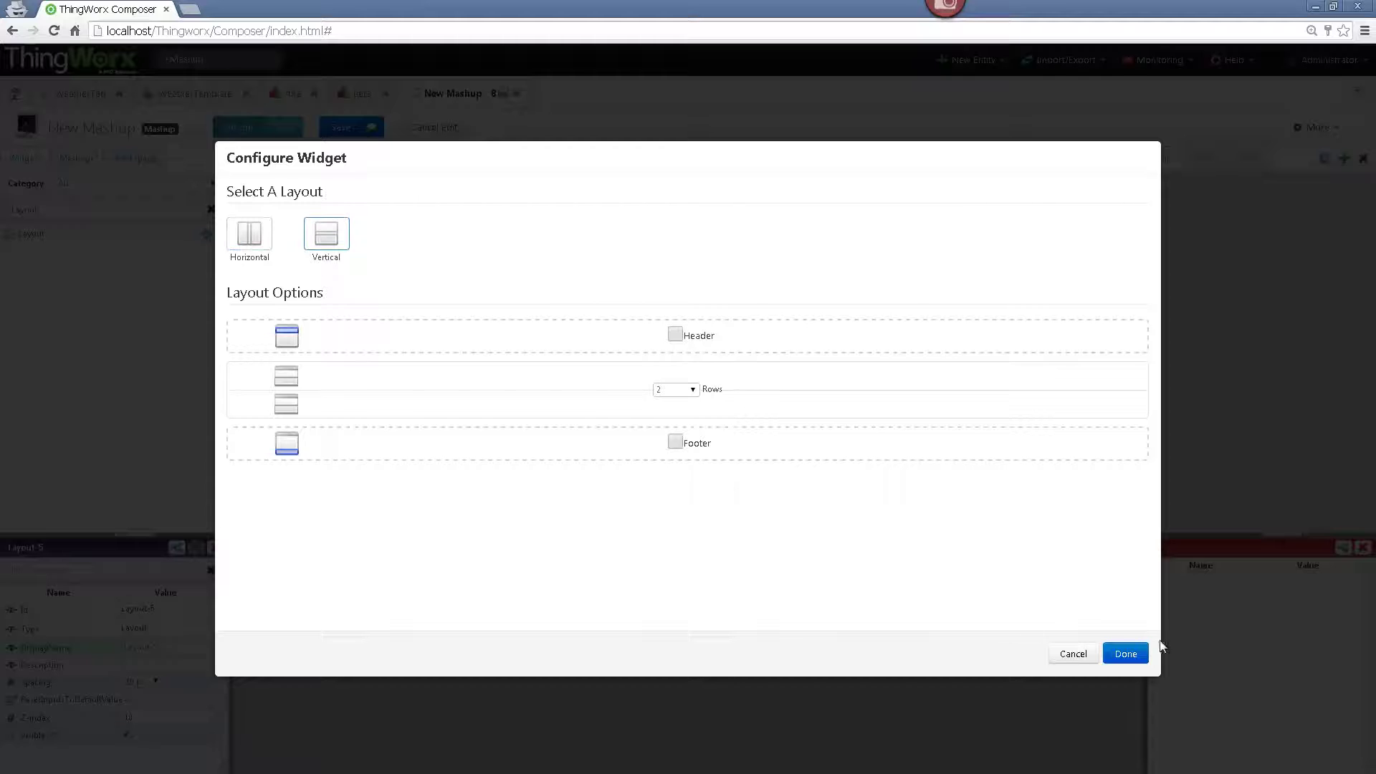
{"action": "left_click", "coordinate": [1126, 654]}
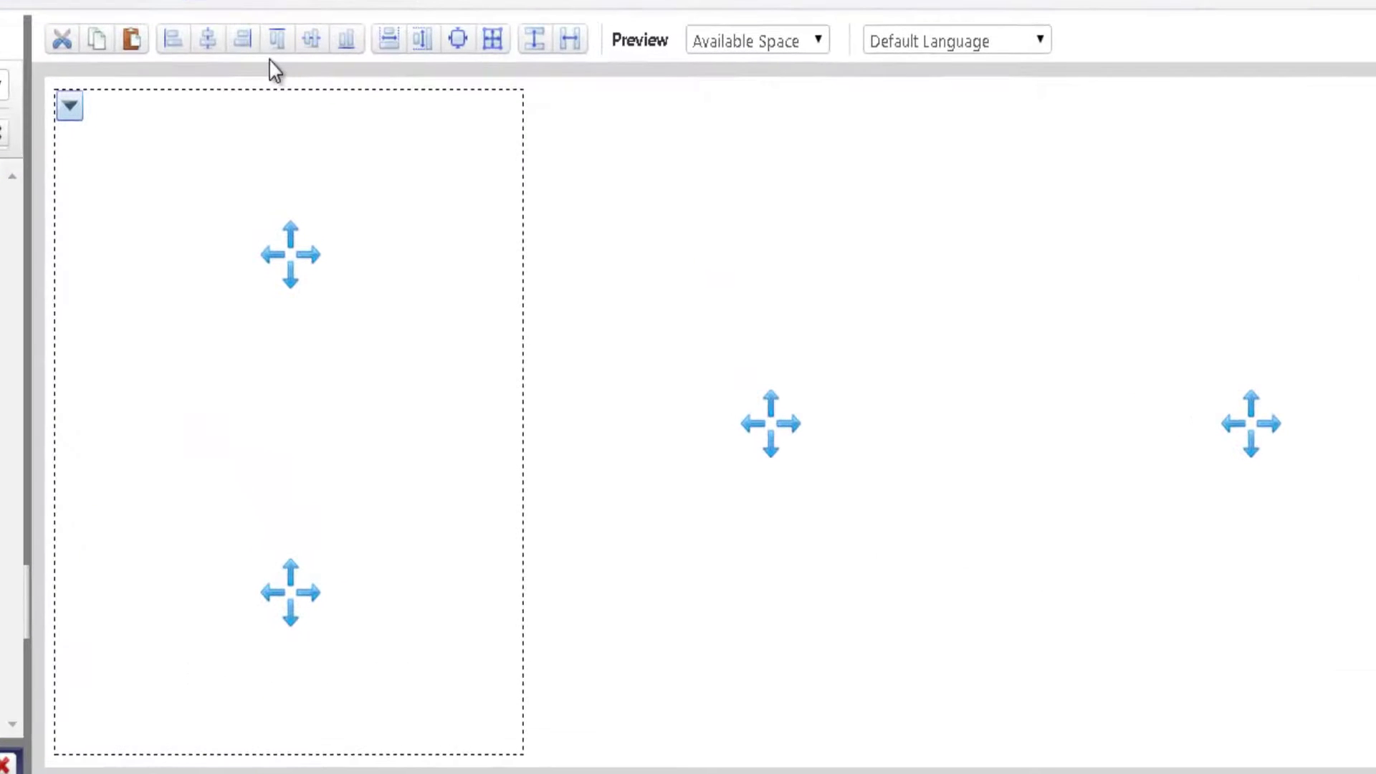
{"action": "left_click", "coordinate": [101, 51]}
{"action": "left_click", "coordinate": [559, 224]}
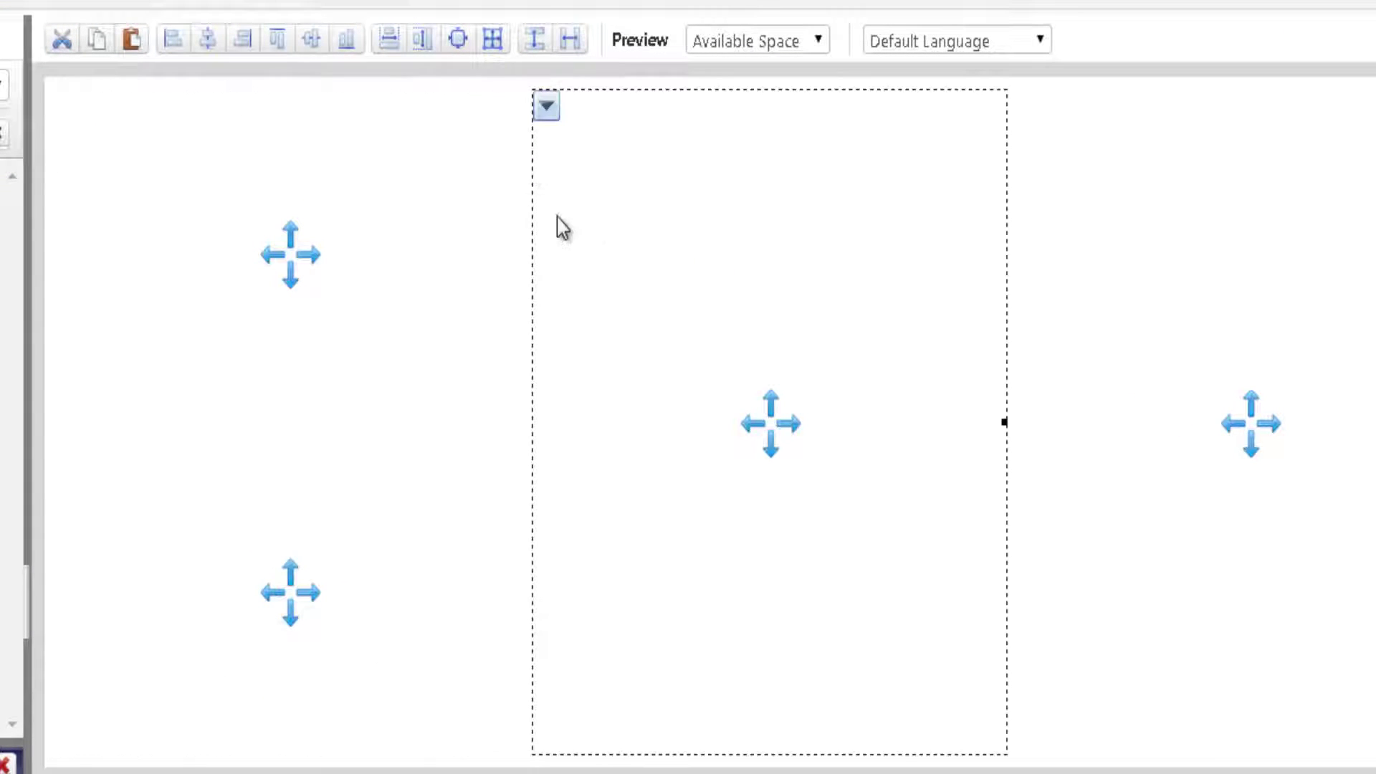
{"action": "left_click", "coordinate": [129, 41]}
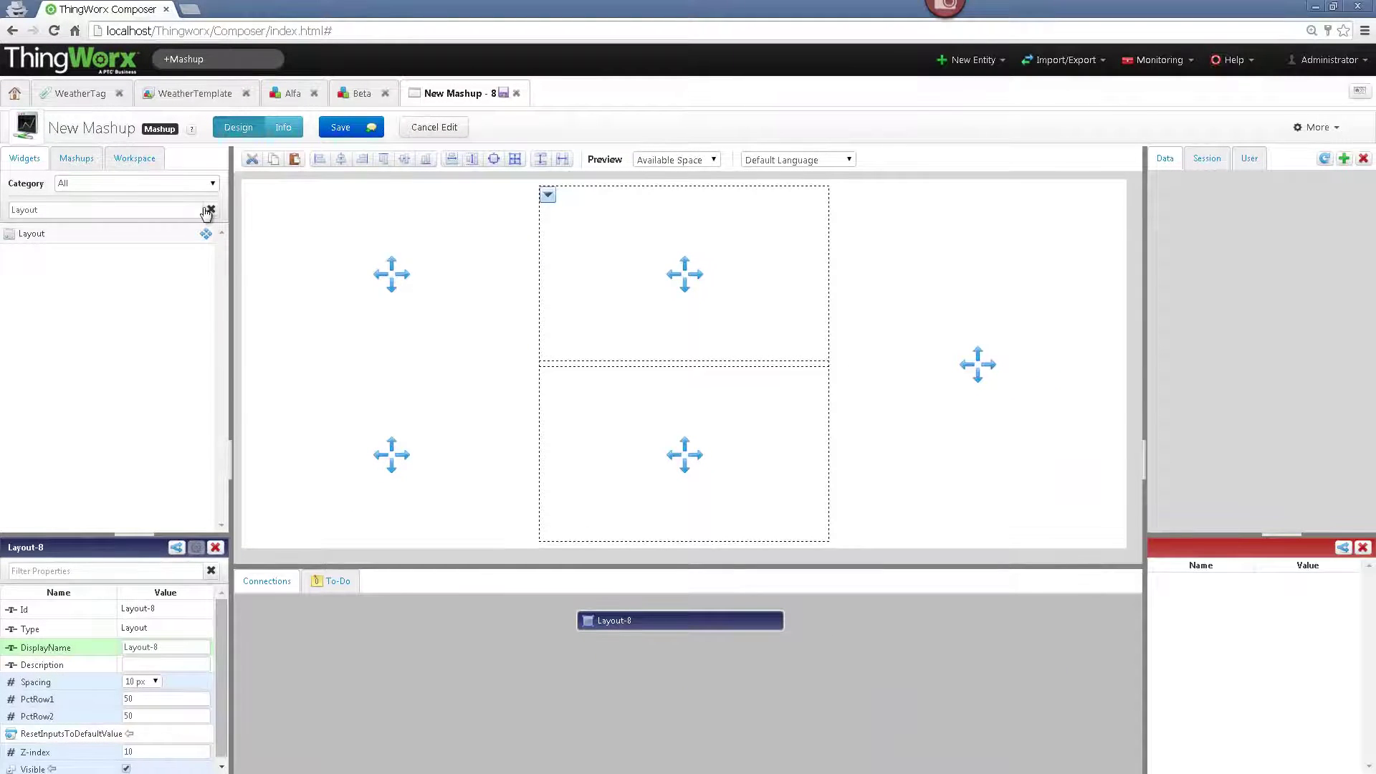
{"action": "left_click", "coordinate": [210, 209]}
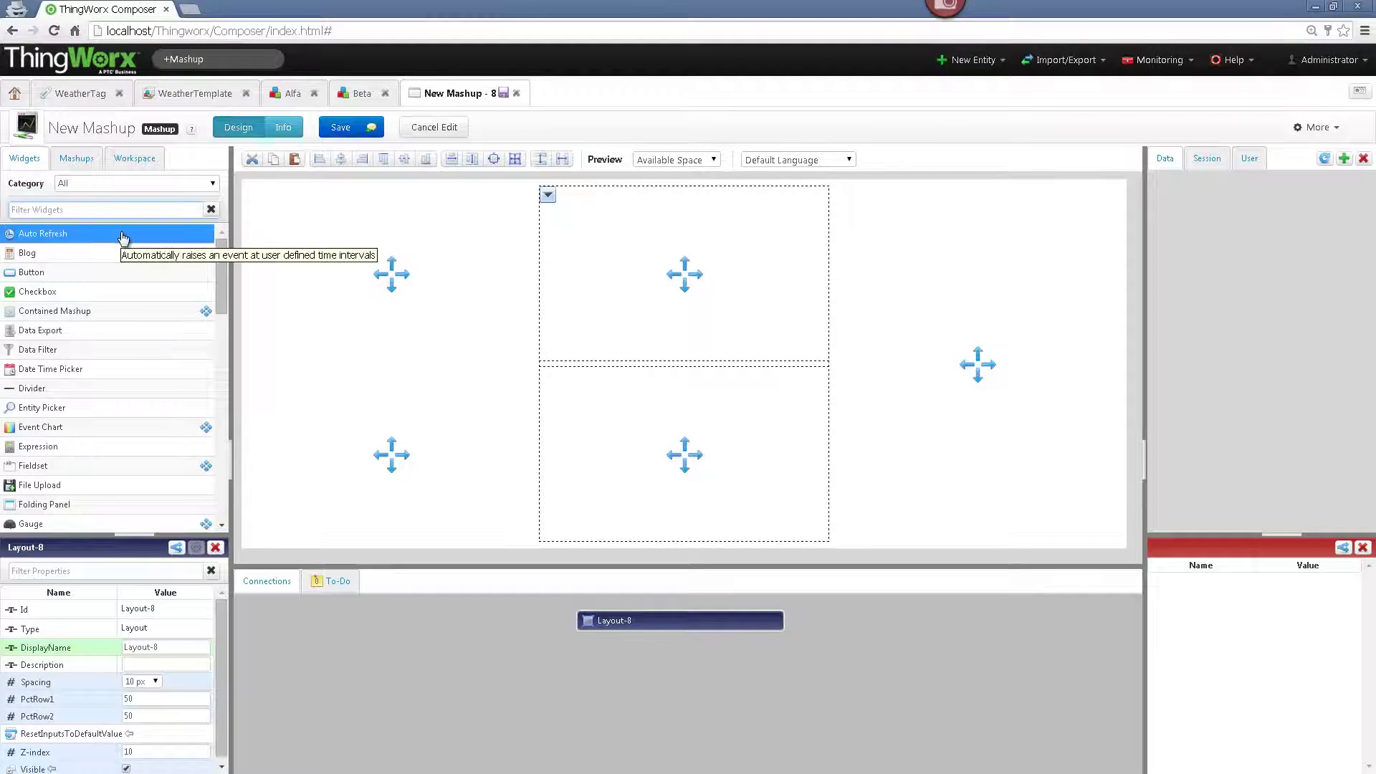
- Place a List widget in the top-left cell and a Google Map in the right column
{"action": "type", "text": "List"}
{"action": "left_click_drag", "start_coordinate": [123, 236], "coordinate": [242, 206]}
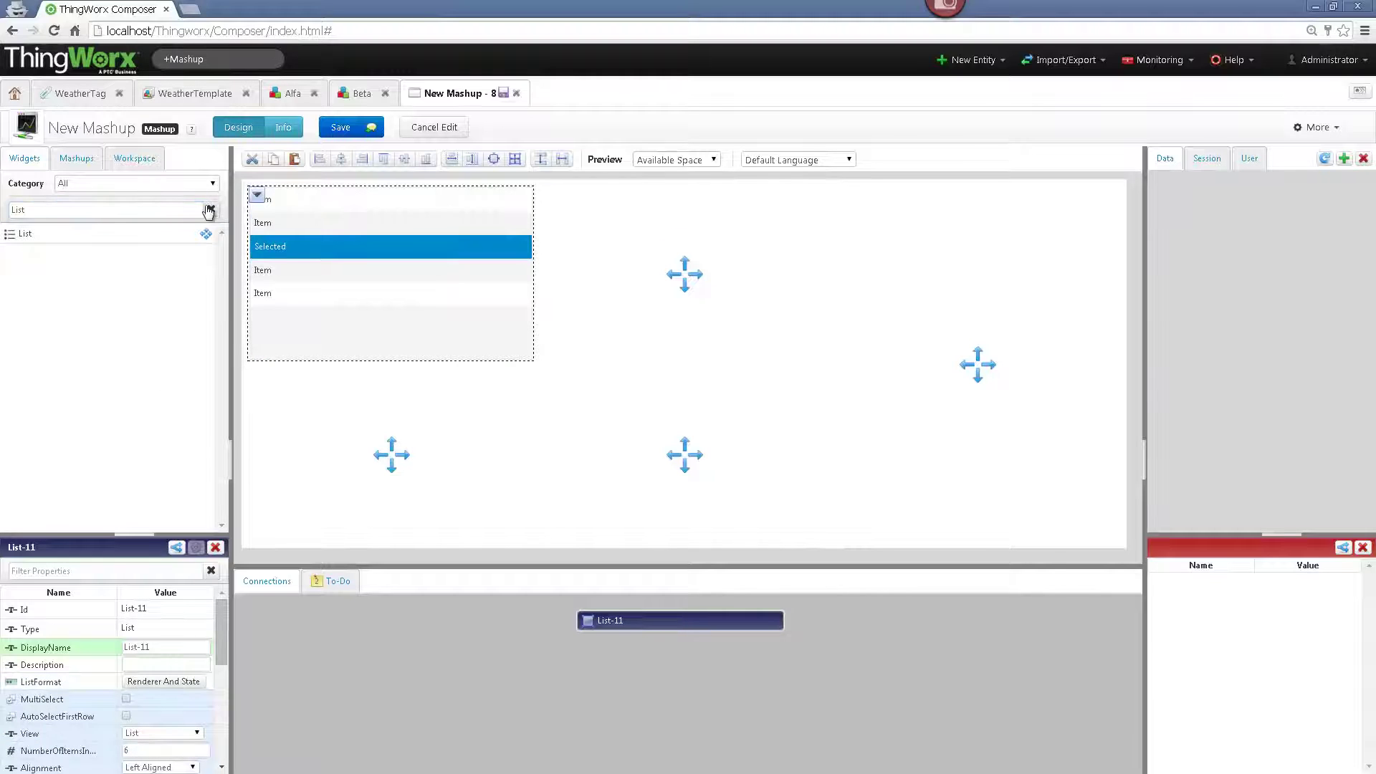
{"action": "left_click", "coordinate": [211, 209]}
{"action": "type", "text": "Google"}
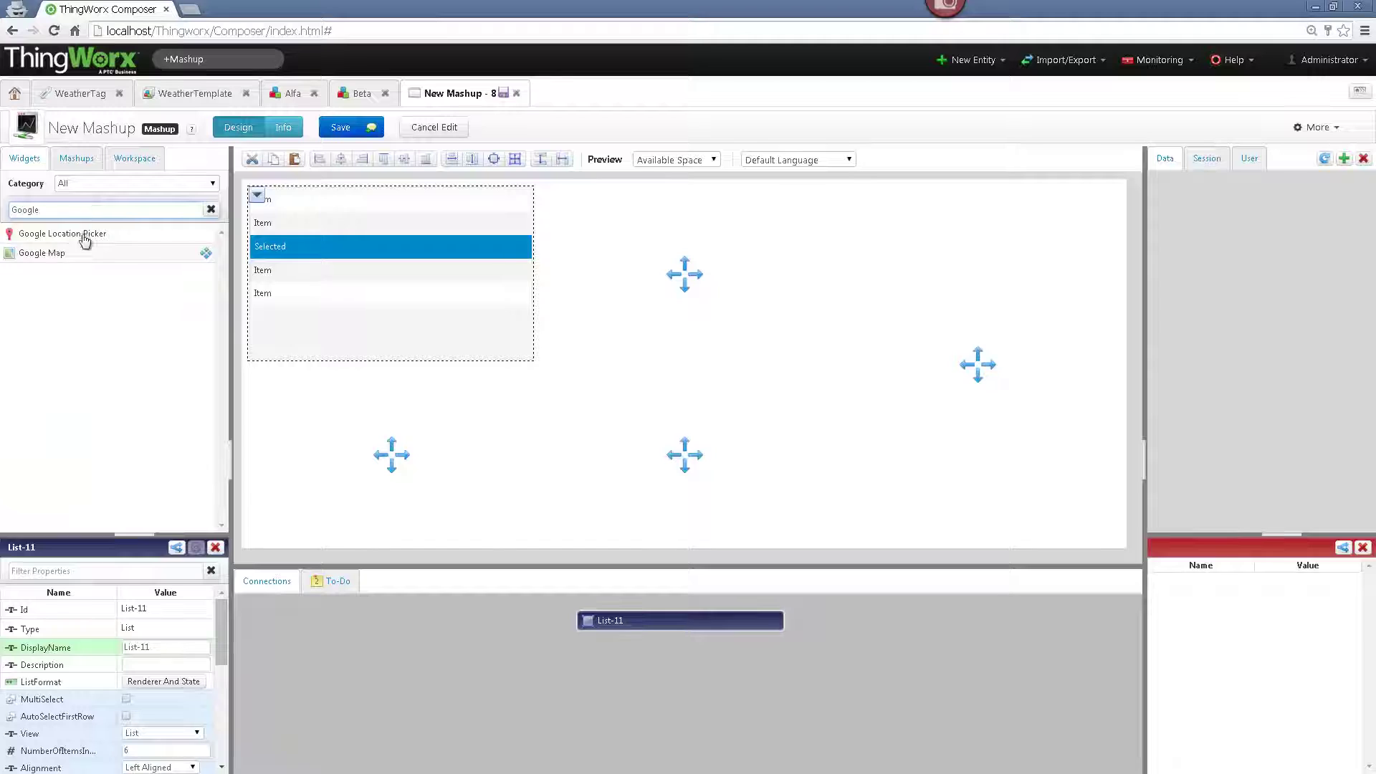
{"action": "left_click_drag", "start_coordinate": [50, 254], "coordinate": [910, 281]}
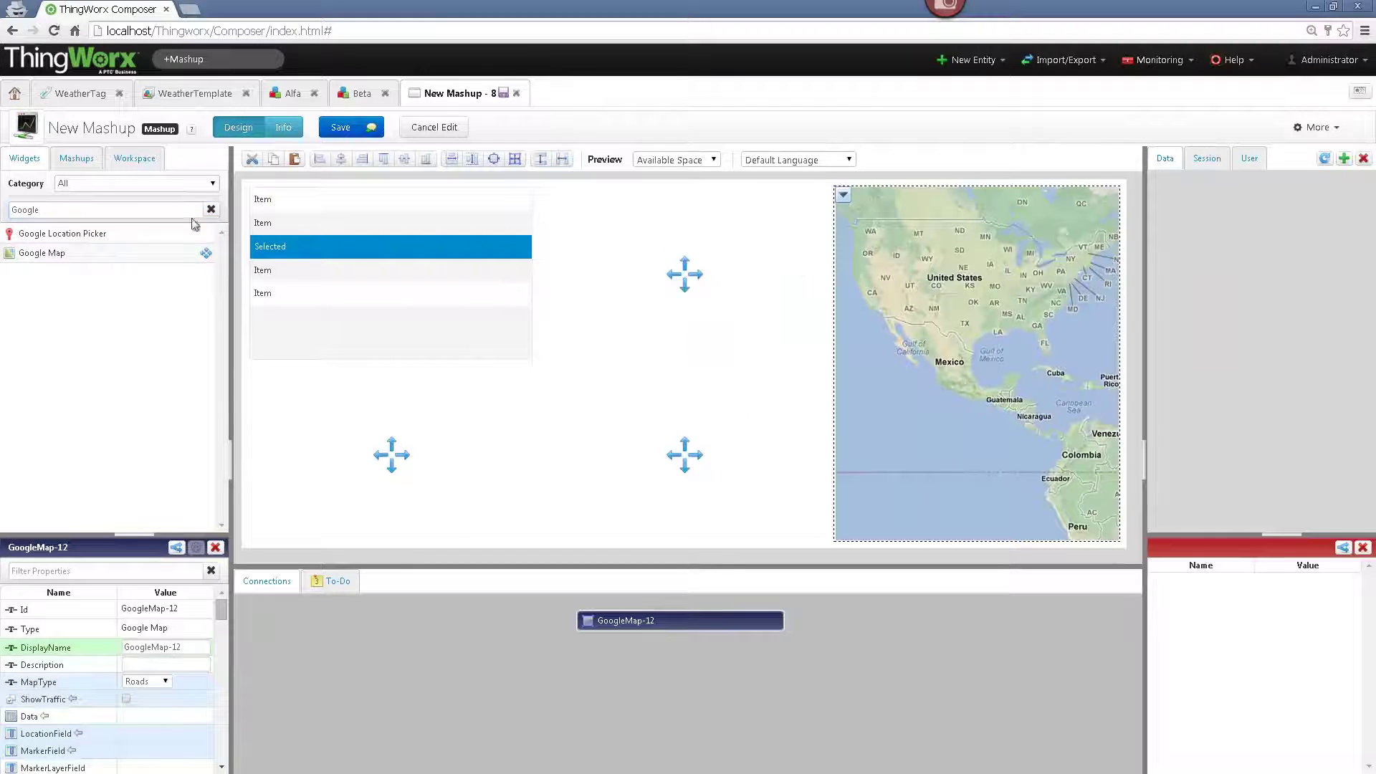
{"action": "left_click", "coordinate": [212, 209]}
- Place Gauge widgets in the two middle-column cells
{"action": "left_click", "coordinate": [185, 211]}
{"action": "type", "text": "Ga"}
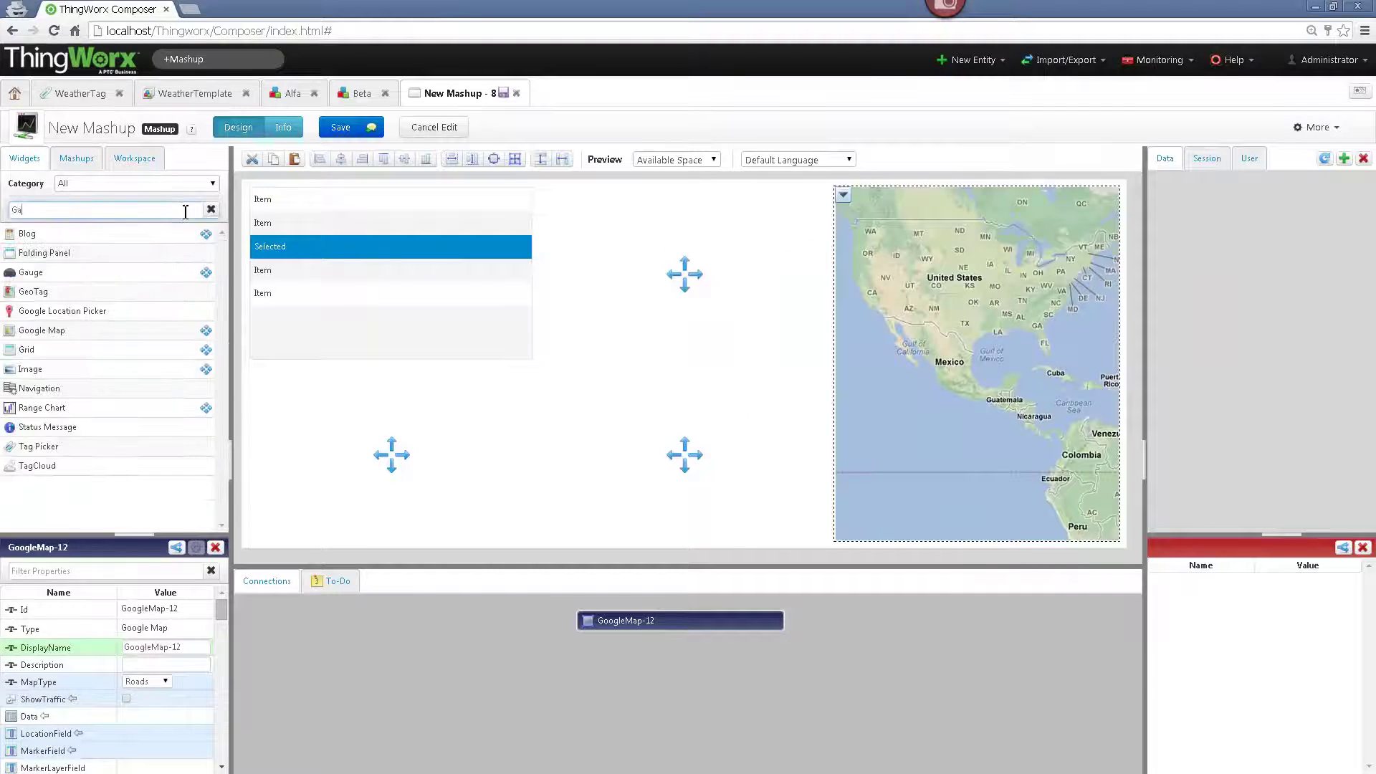
{"action": "type", "text": "uge"}
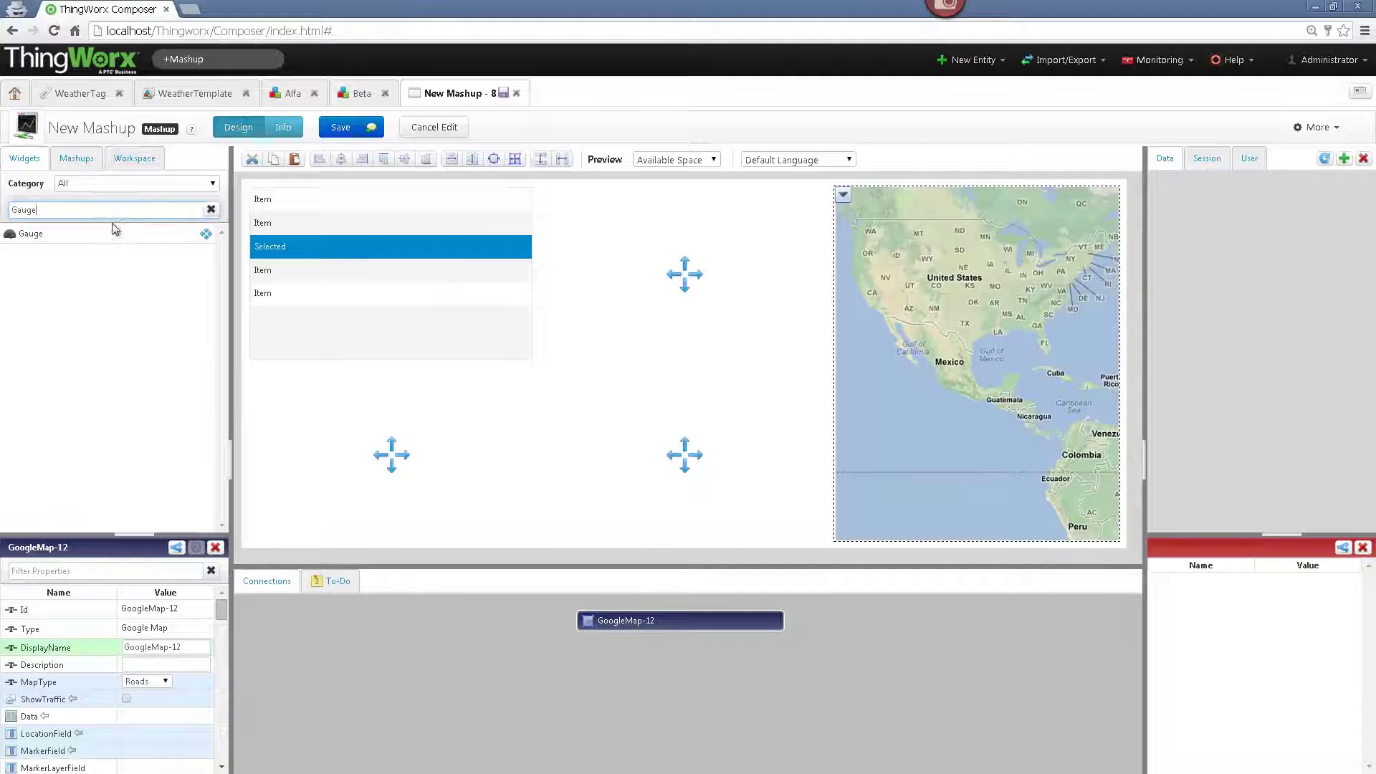
{"action": "left_click", "coordinate": [123, 234]}
{"action": "left_click_drag", "start_coordinate": [123, 234], "coordinate": [545, 398]}
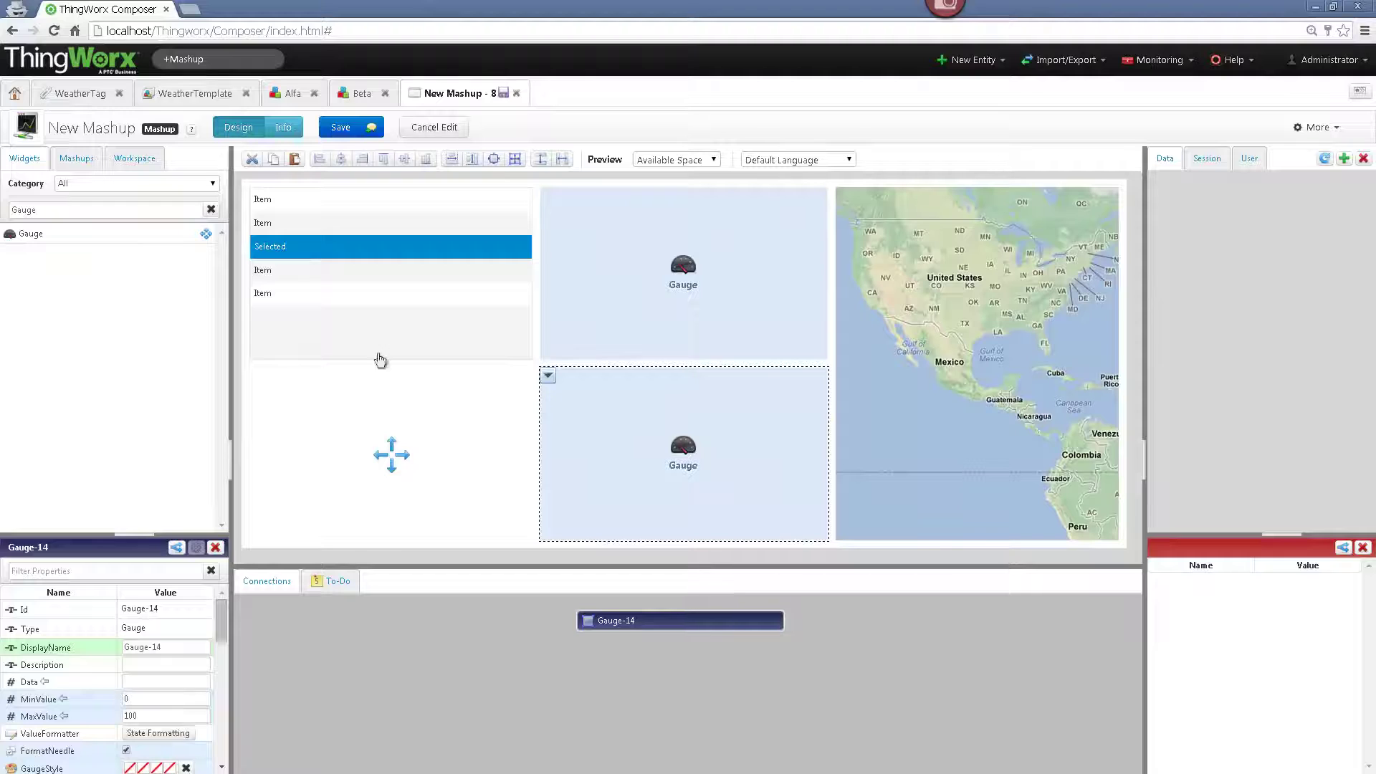
{"action": "left_click", "coordinate": [211, 209]}
{"action": "left_click", "coordinate": [175, 211]}
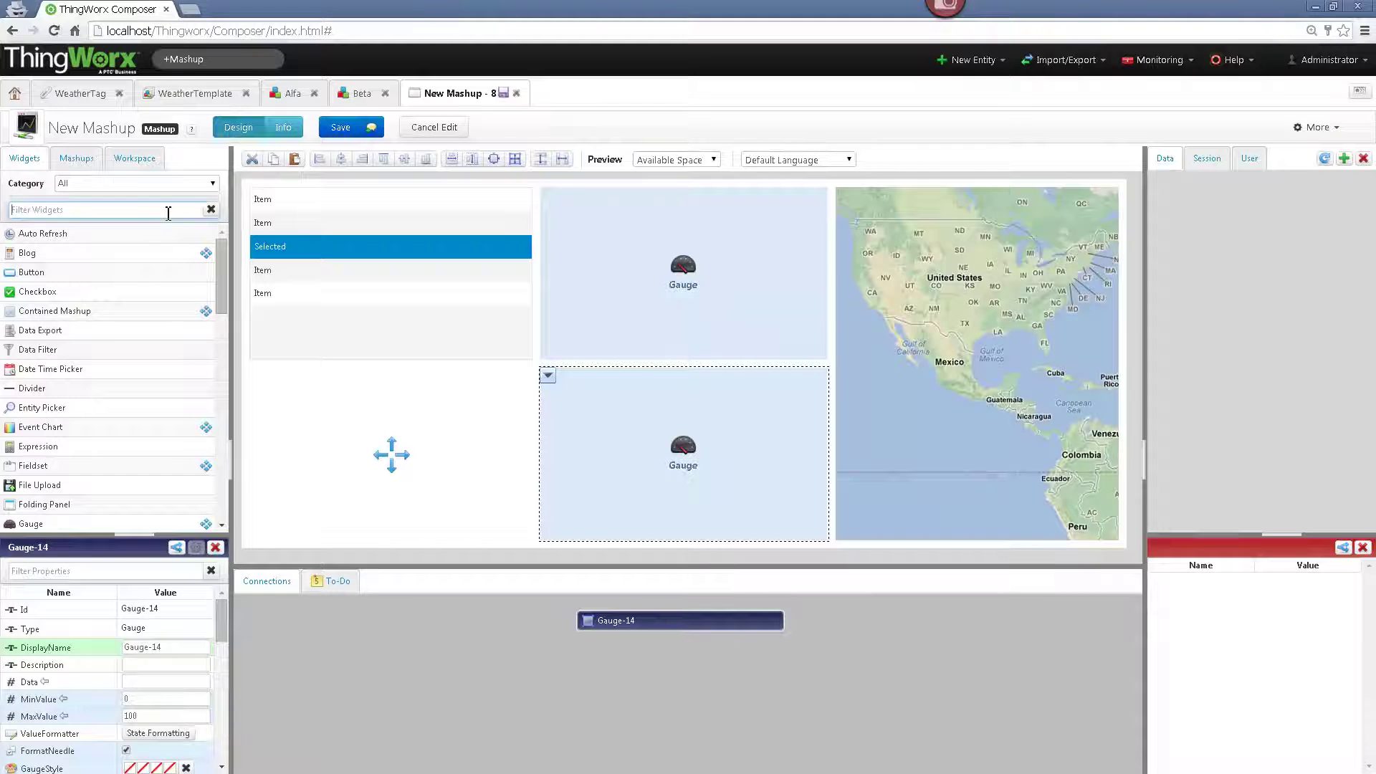
- Add a Panel to the bottom-left cell with a Google Location Picker at its top-left
{"action": "type", "text": "Panel"}
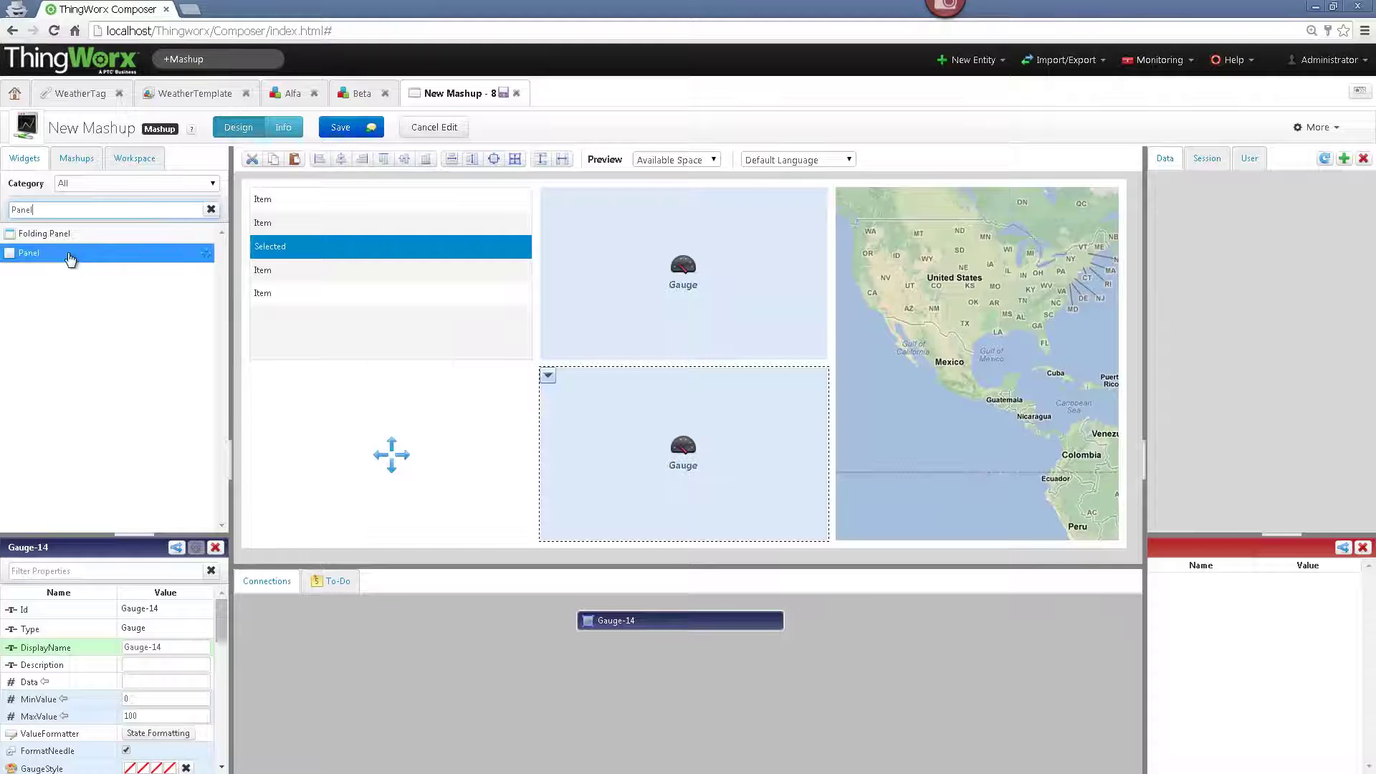
{"action": "left_click_drag", "start_coordinate": [69, 260], "coordinate": [319, 394]}
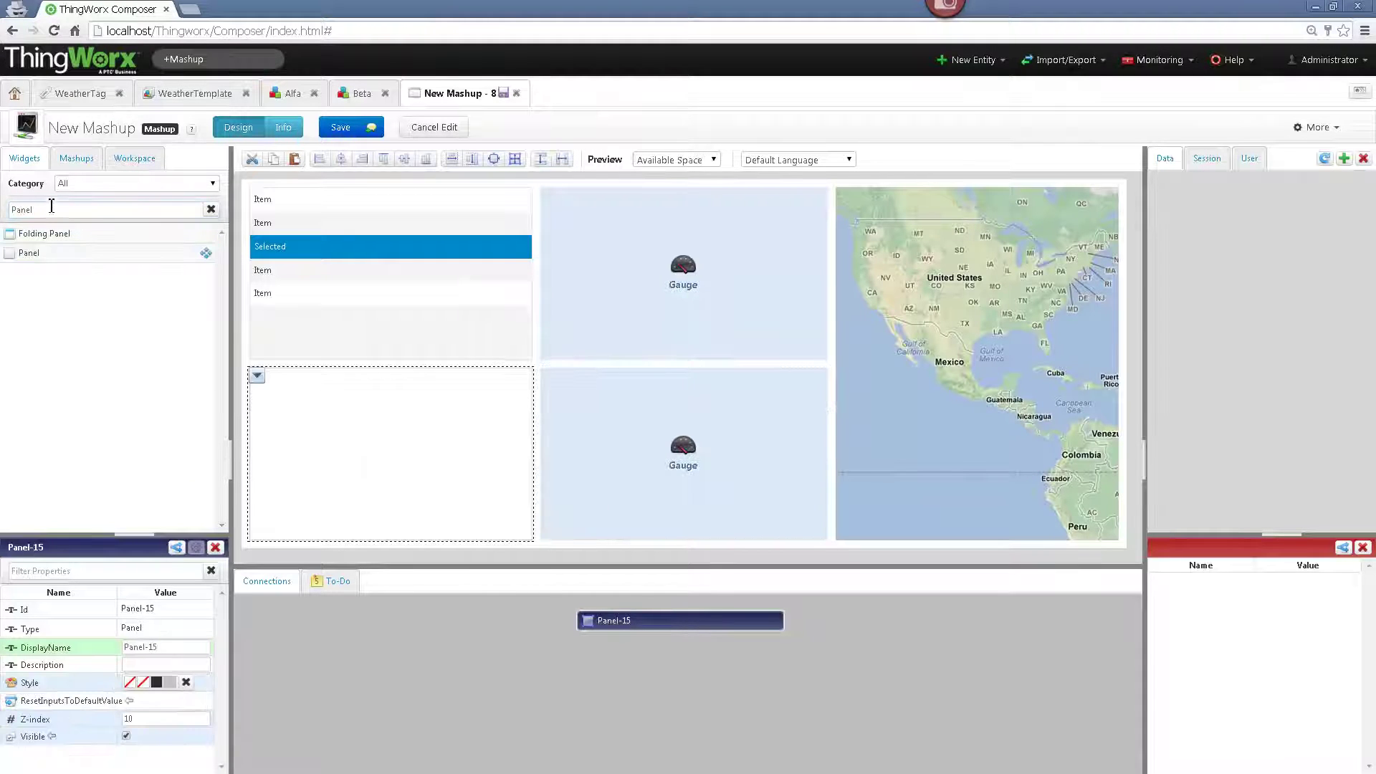
{"action": "left_click_drag", "start_coordinate": [52, 207], "coordinate": [3, 212]}
{"action": "type", "text": "ocation"}
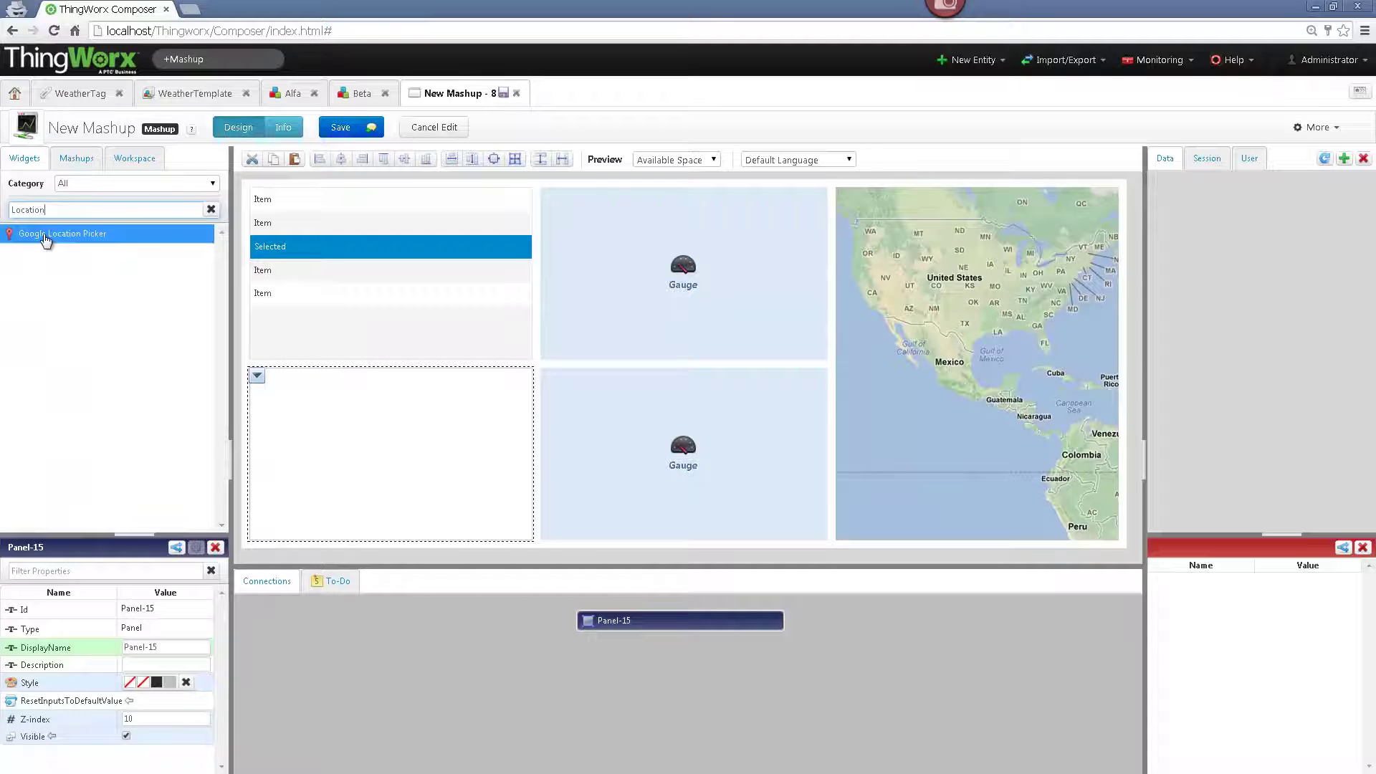
{"action": "left_click_drag", "start_coordinate": [46, 234], "coordinate": [279, 401]}
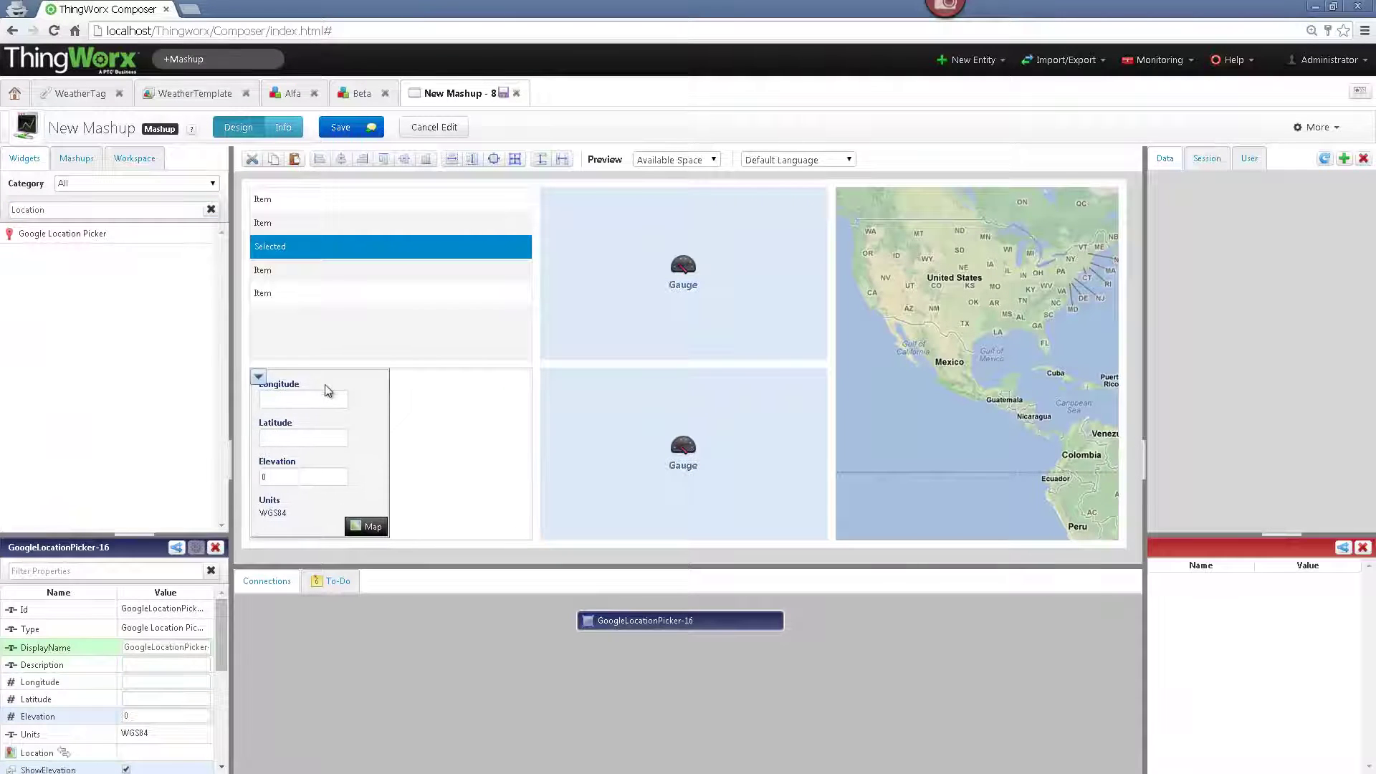
{"action": "left_click_drag", "start_coordinate": [54, 209], "coordinate": [466, 519]}
- Add a Button to the panel and set its label to SetLocation
{"action": "type", "text": "button"}
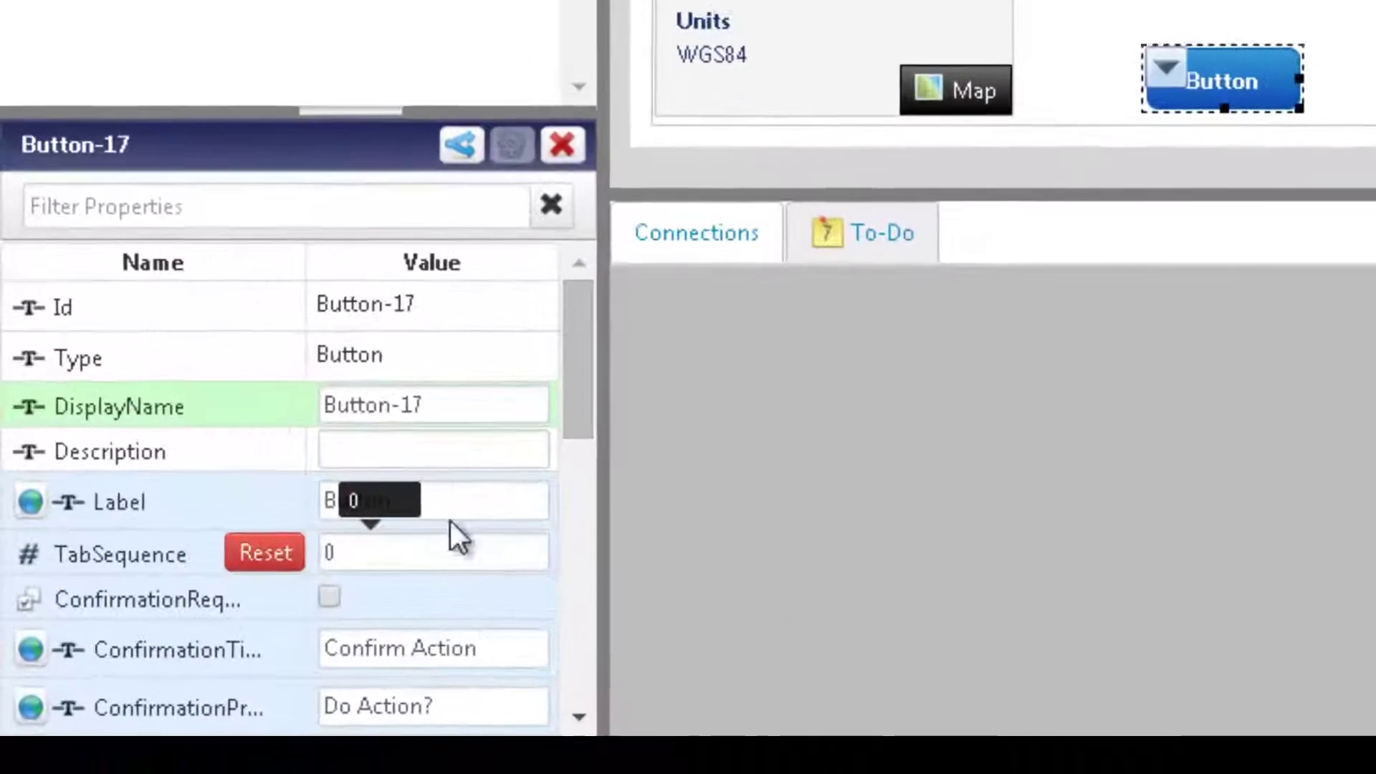
{"action": "left_click", "coordinate": [231, 606]}
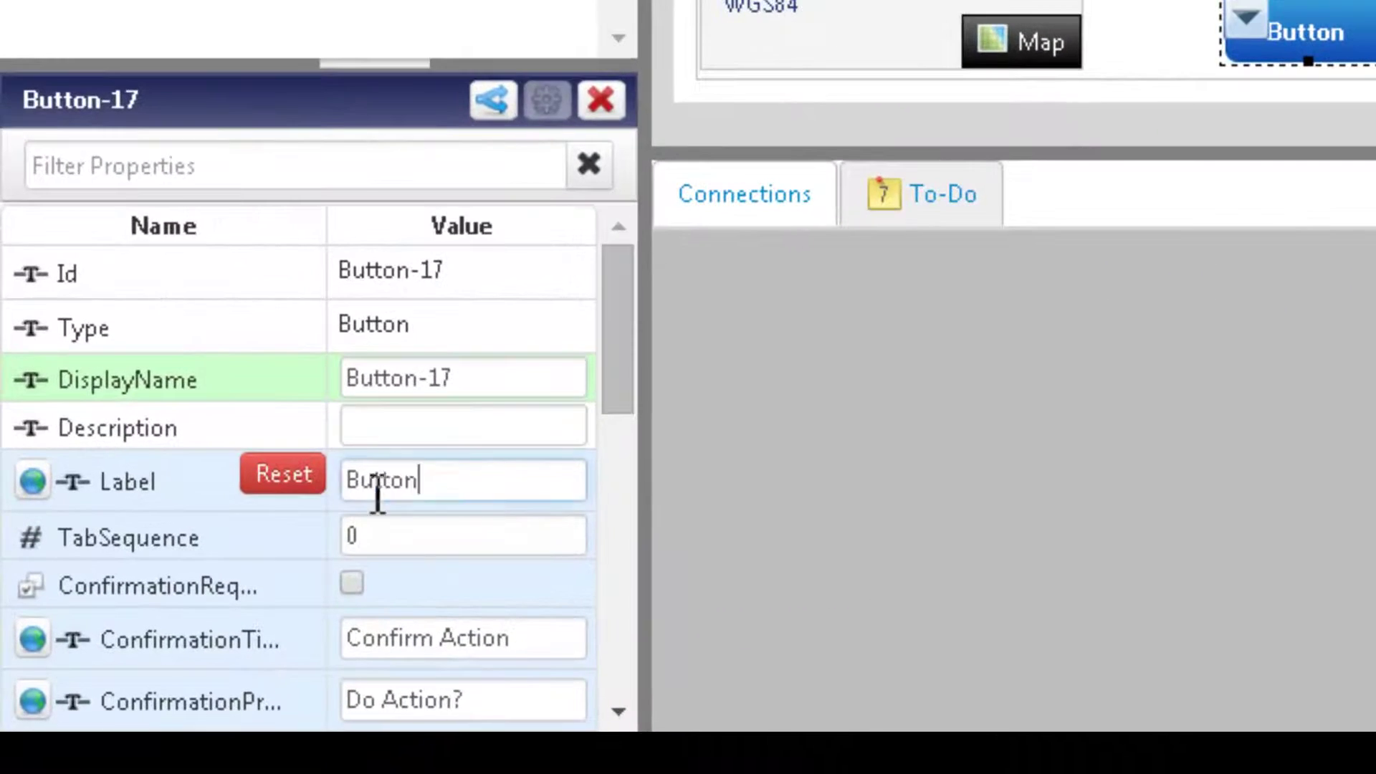
{"action": "double_click", "coordinate": [230, 606]}
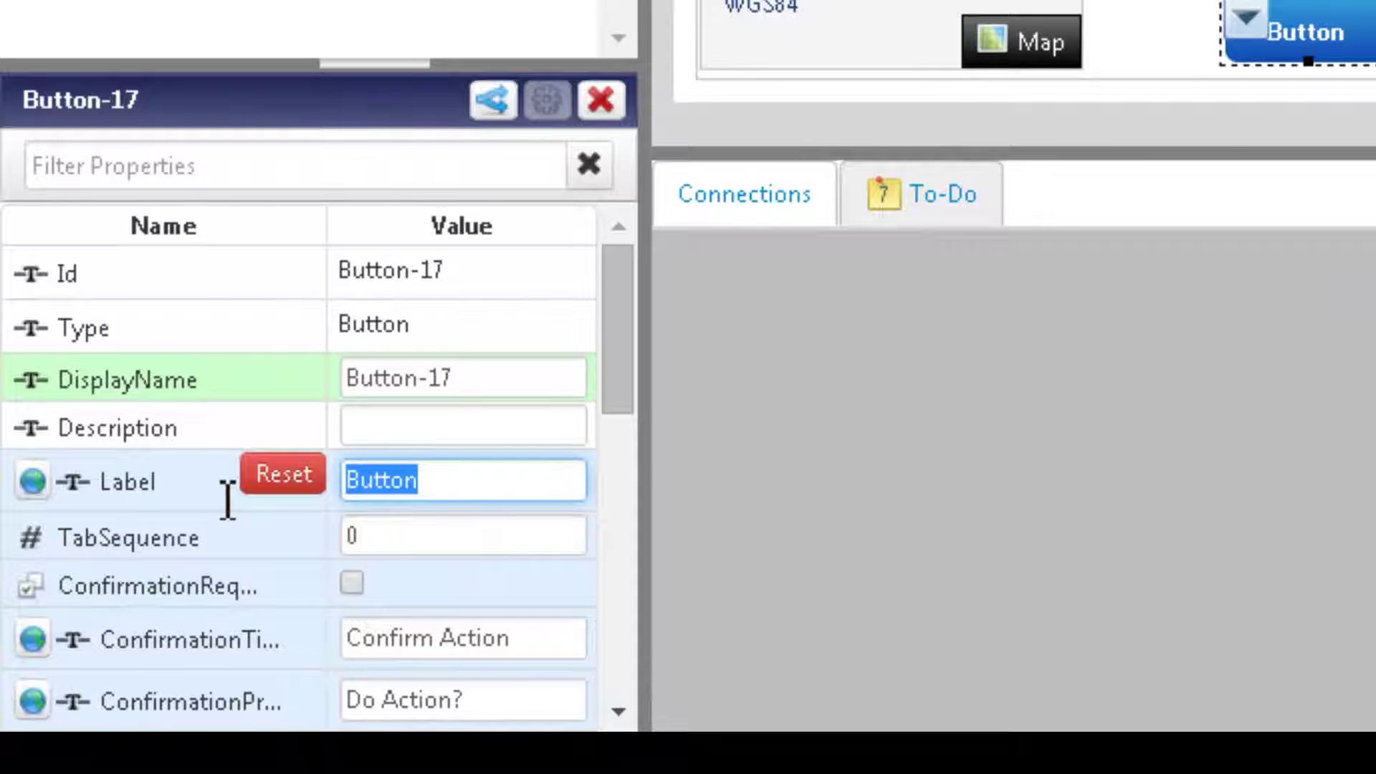
{"action": "type", "text": "SetLocatio"}
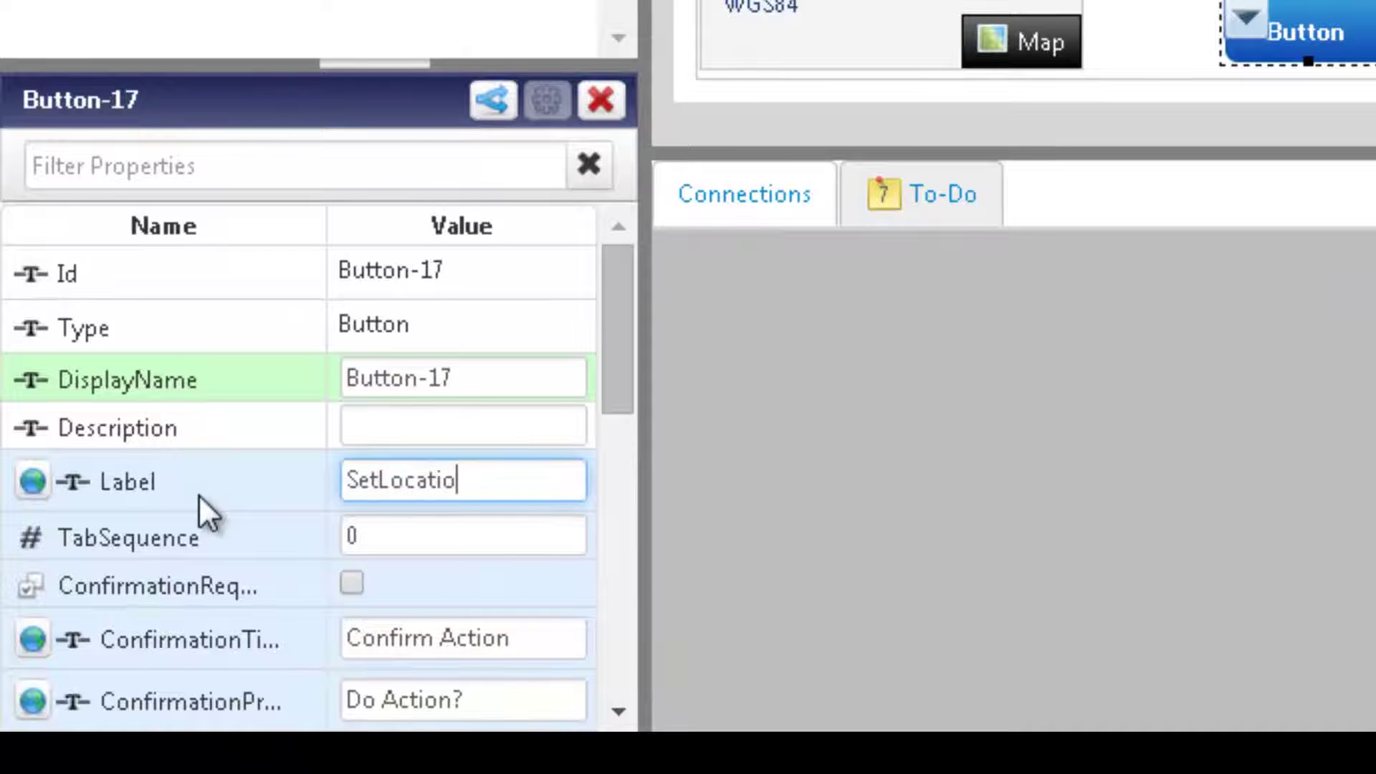
{"action": "type", "text": "n"}
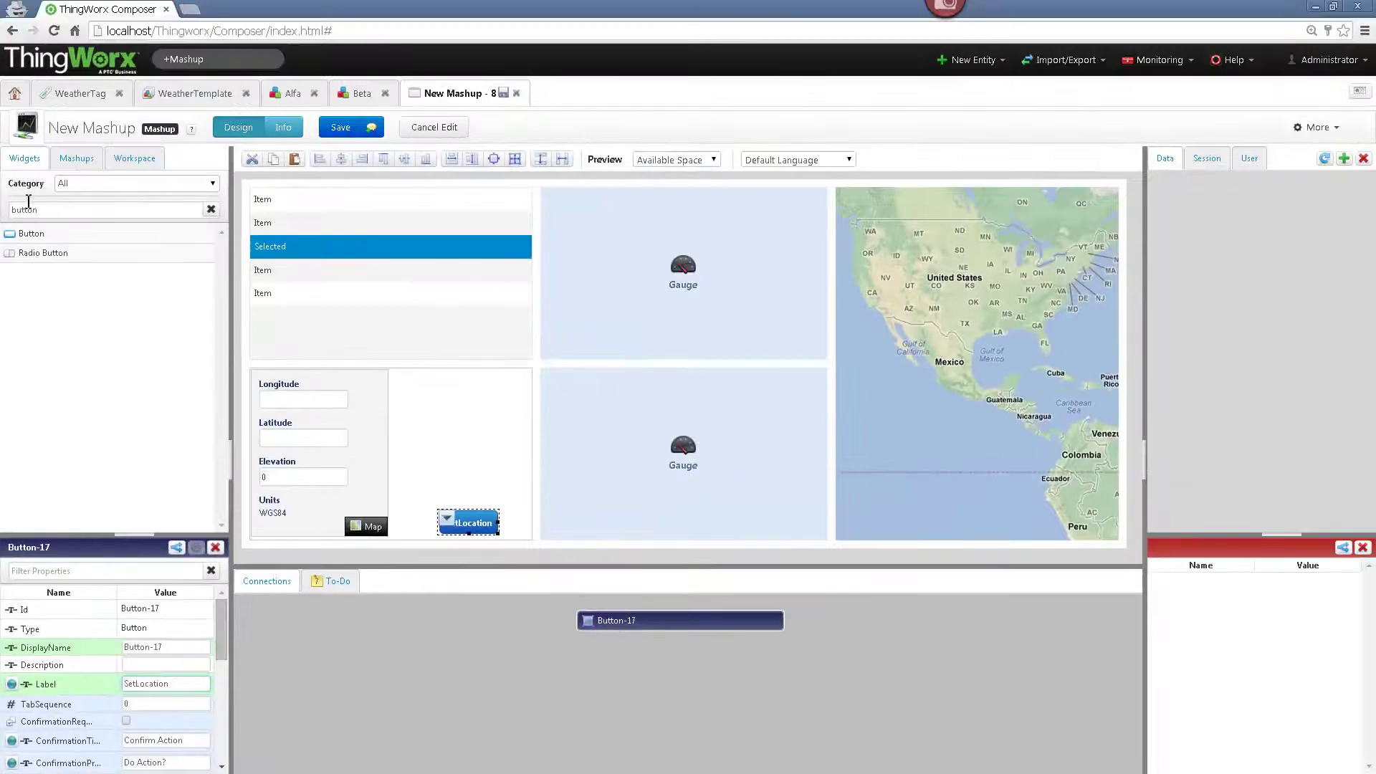
{"action": "double_click", "coordinate": [28, 203]}
{"action": "type", "text": "Auto"}
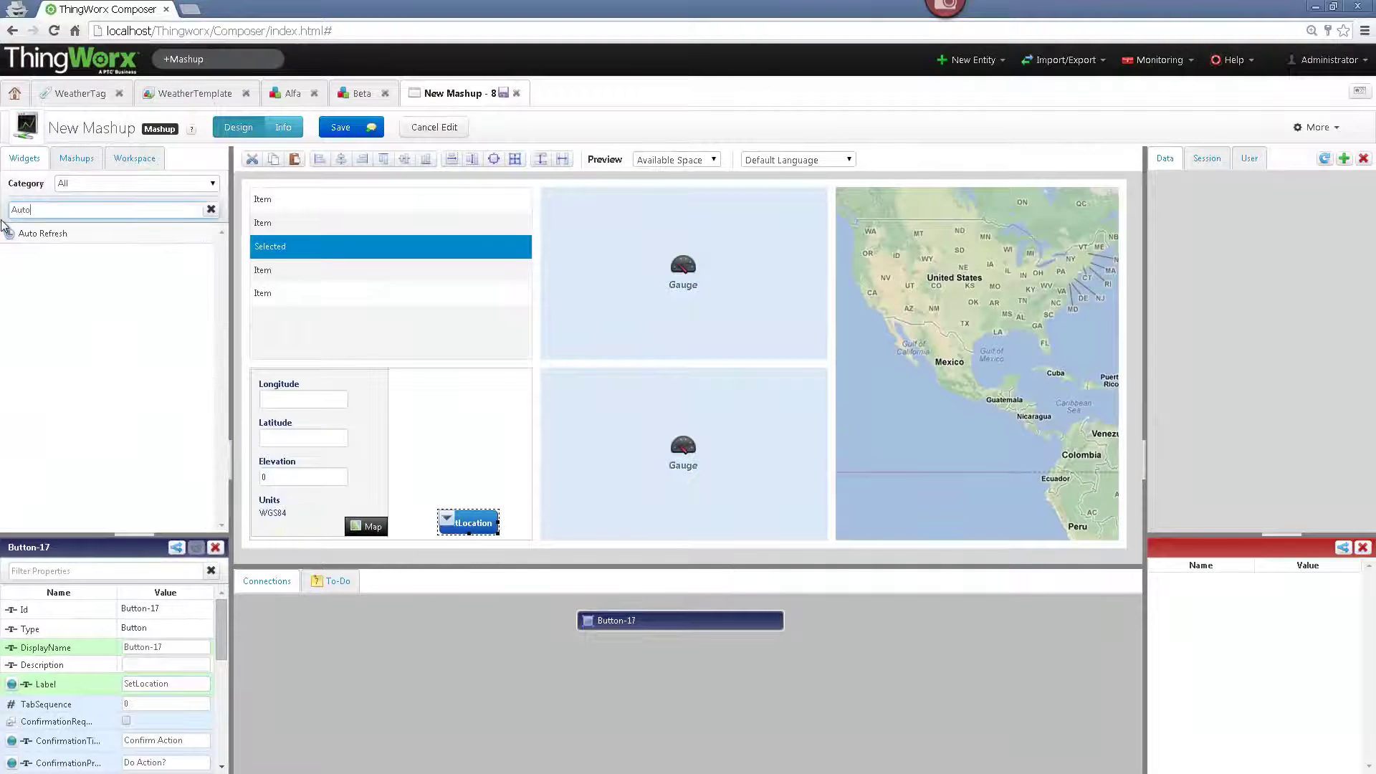
{"action": "left_click", "coordinate": [40, 236]}
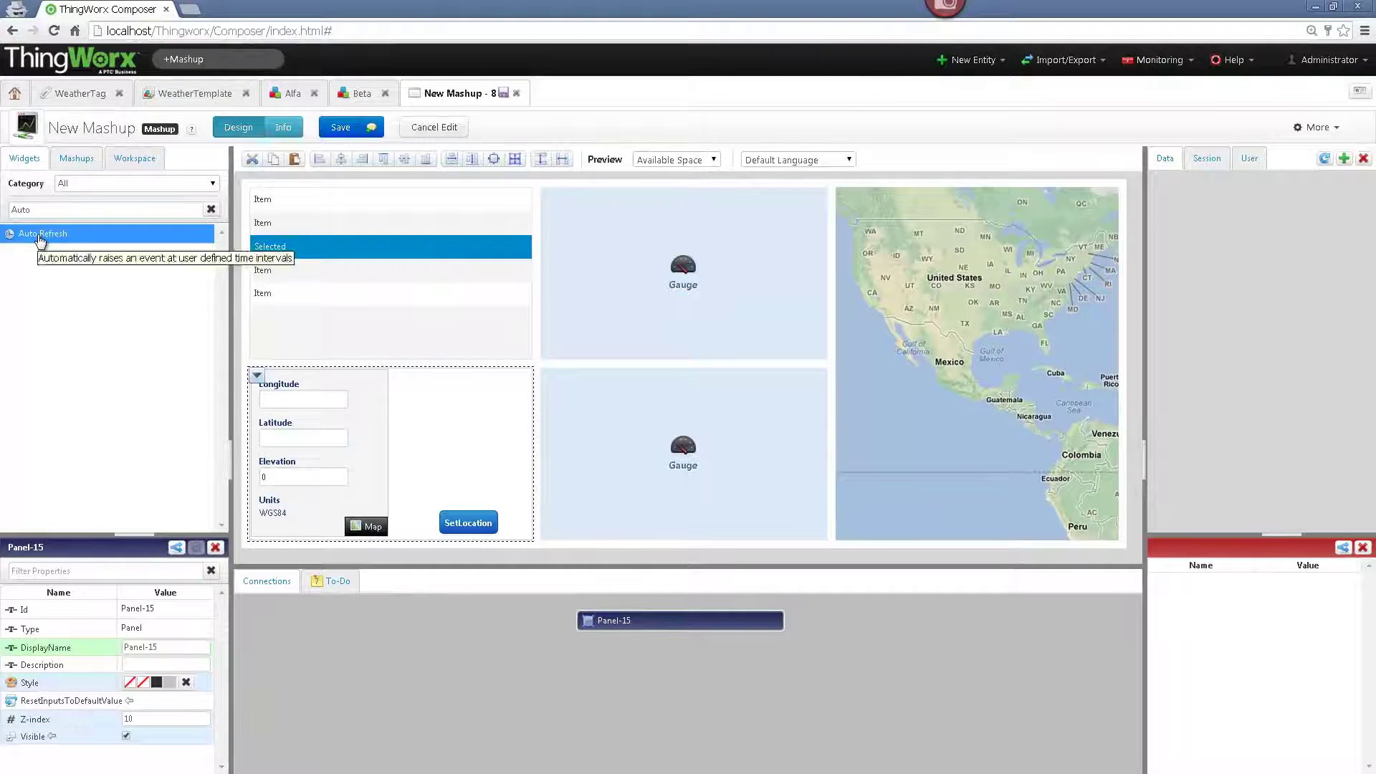
{"action": "left_click_drag", "start_coordinate": [391, 408], "coordinate": [464, 432]}
{"action": "right_click", "coordinate": [444, 428]}
{"action": "key", "text": "Escape"}
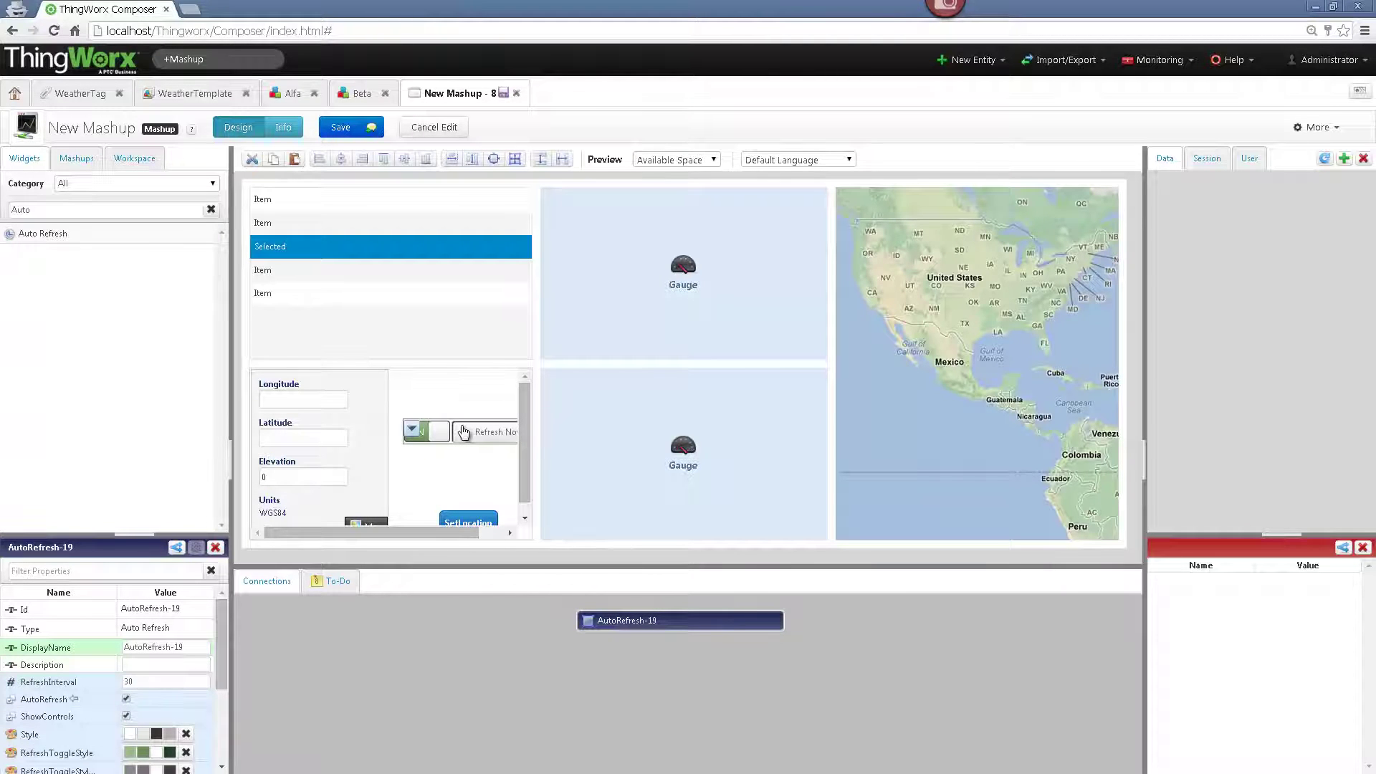
{"action": "left_click", "coordinate": [464, 432]}
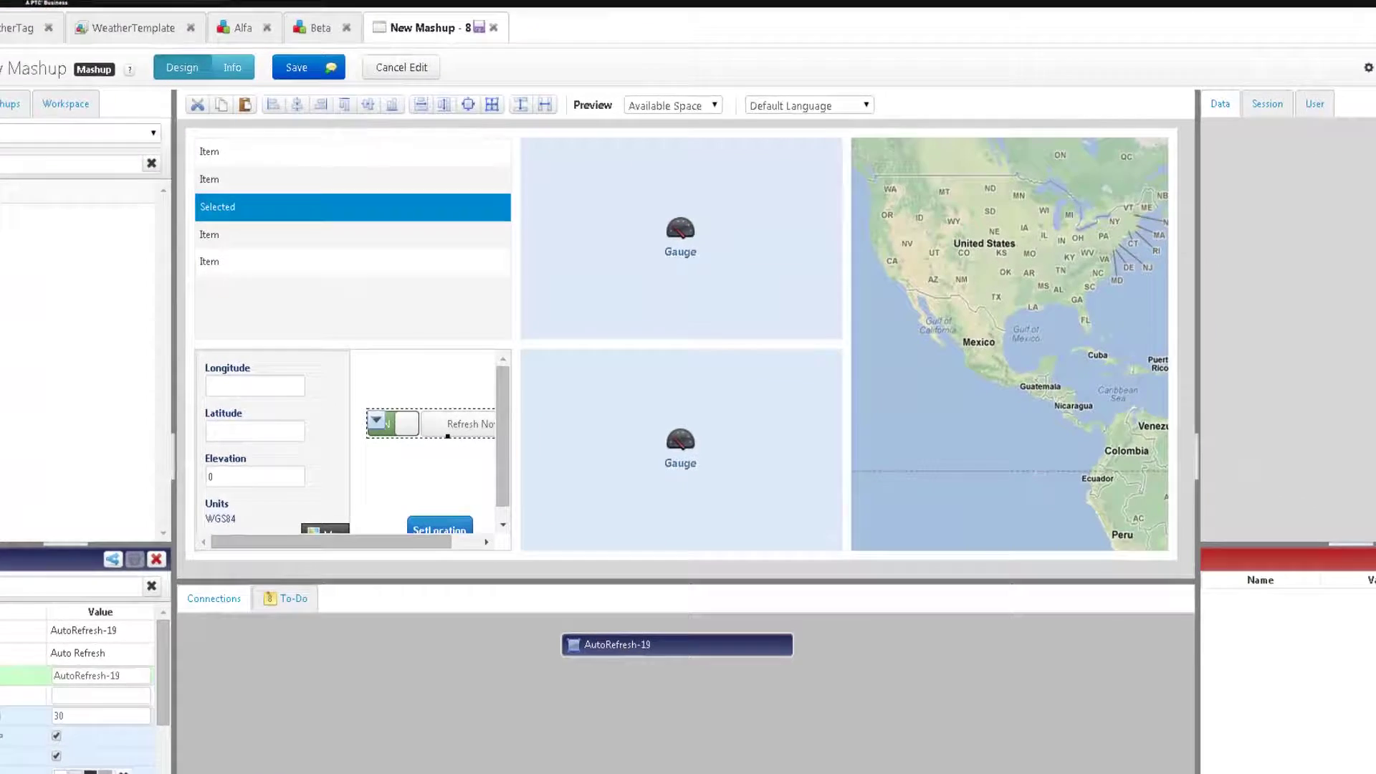
- In Add Data, choose WeatherTemplate, tick Dynamic, add GetYahooWeatherInformation and enable Mashup Loaded?
{"action": "left_click", "coordinate": [1365, 133]}
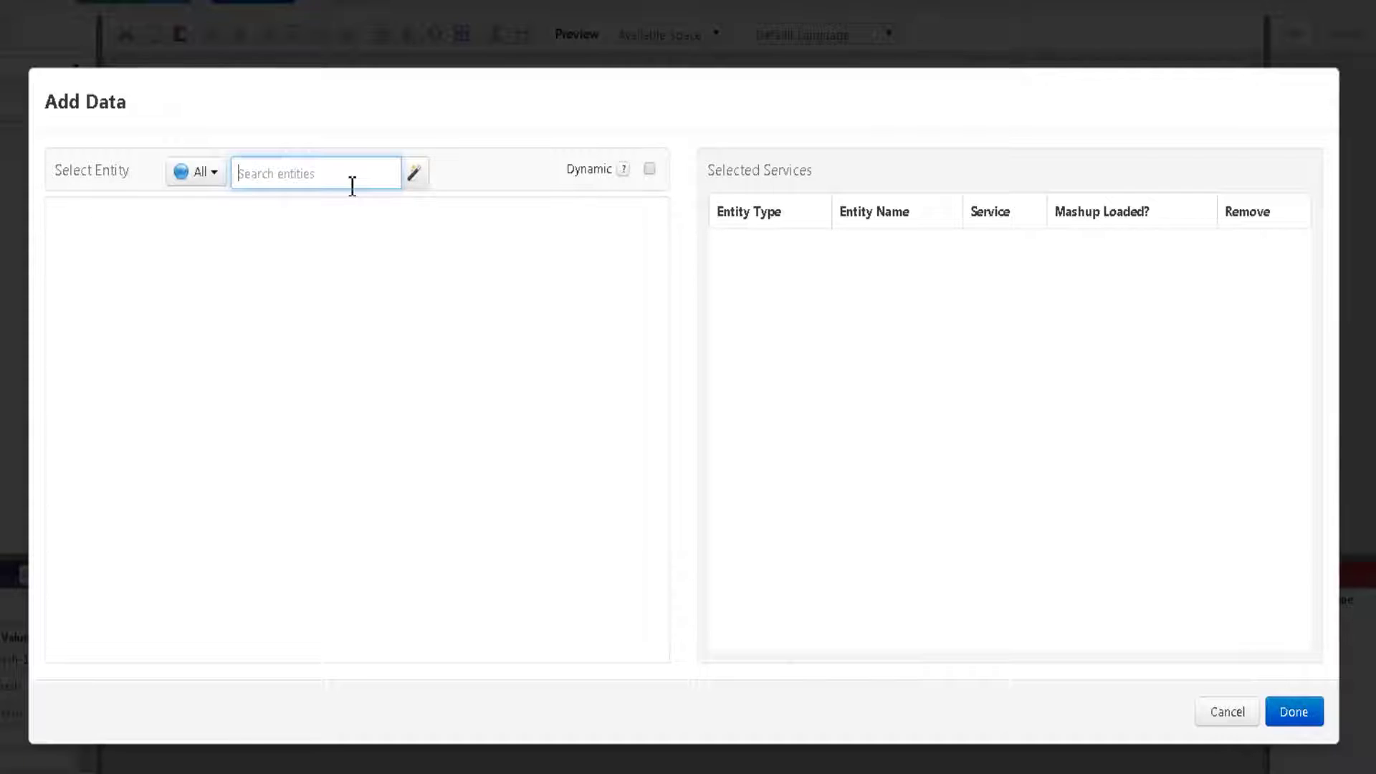
{"action": "type", "text": "Weather"}
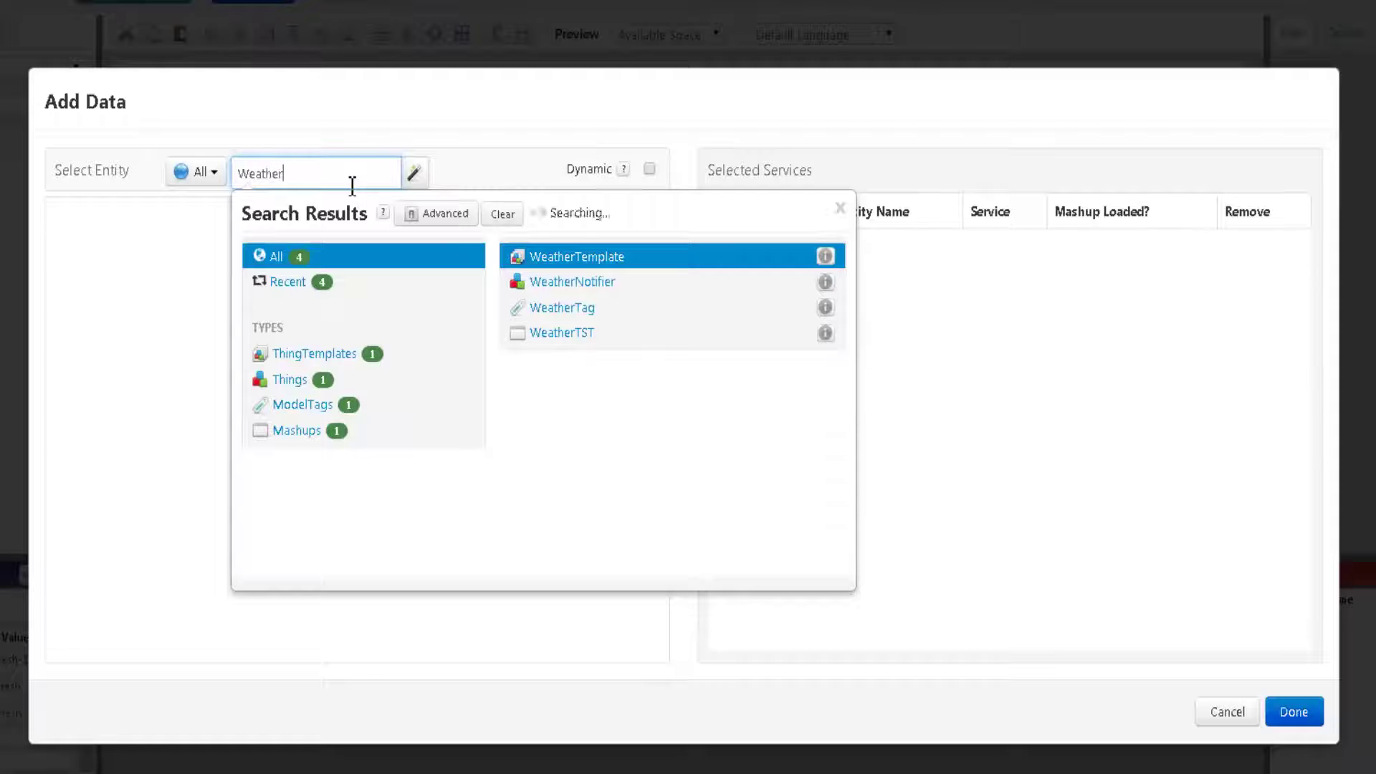
{"action": "type", "text": "Template"}
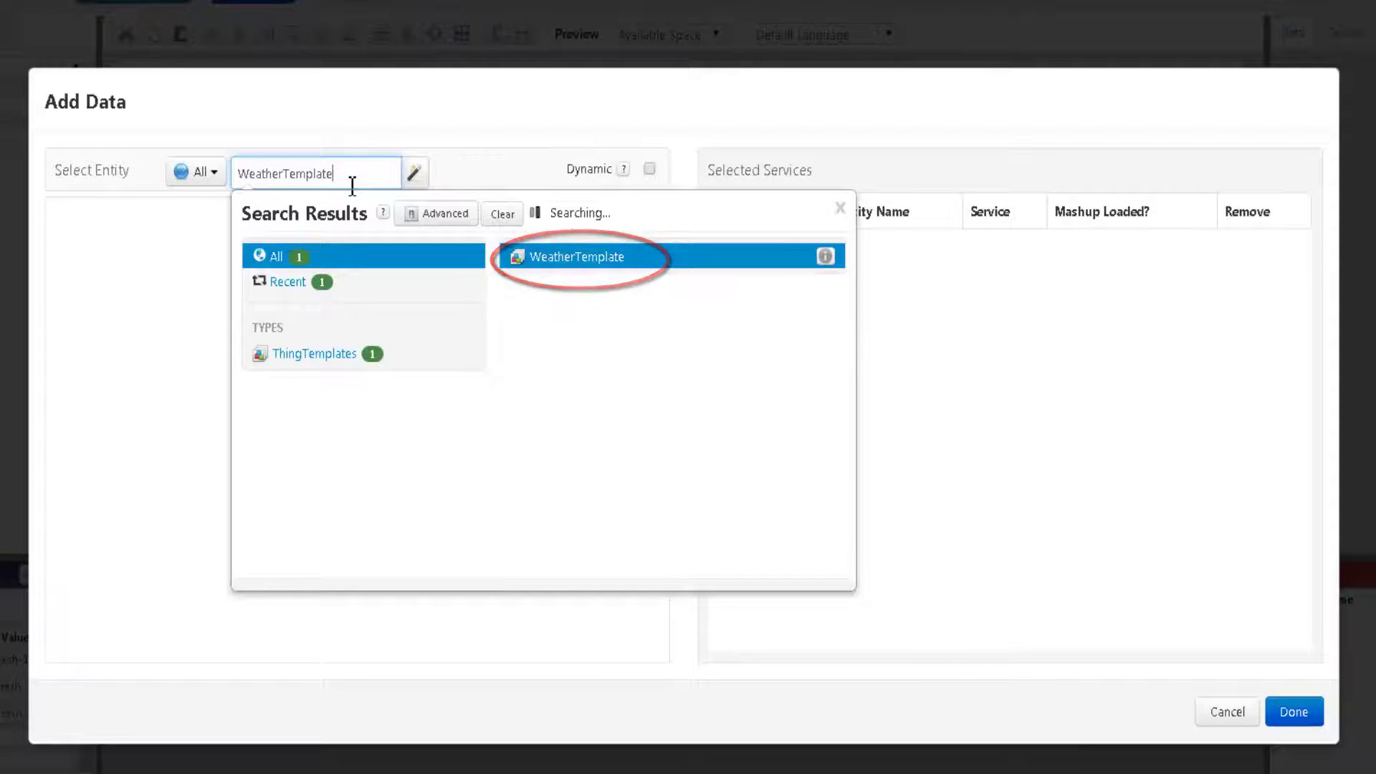
{"action": "key", "text": "Return"}
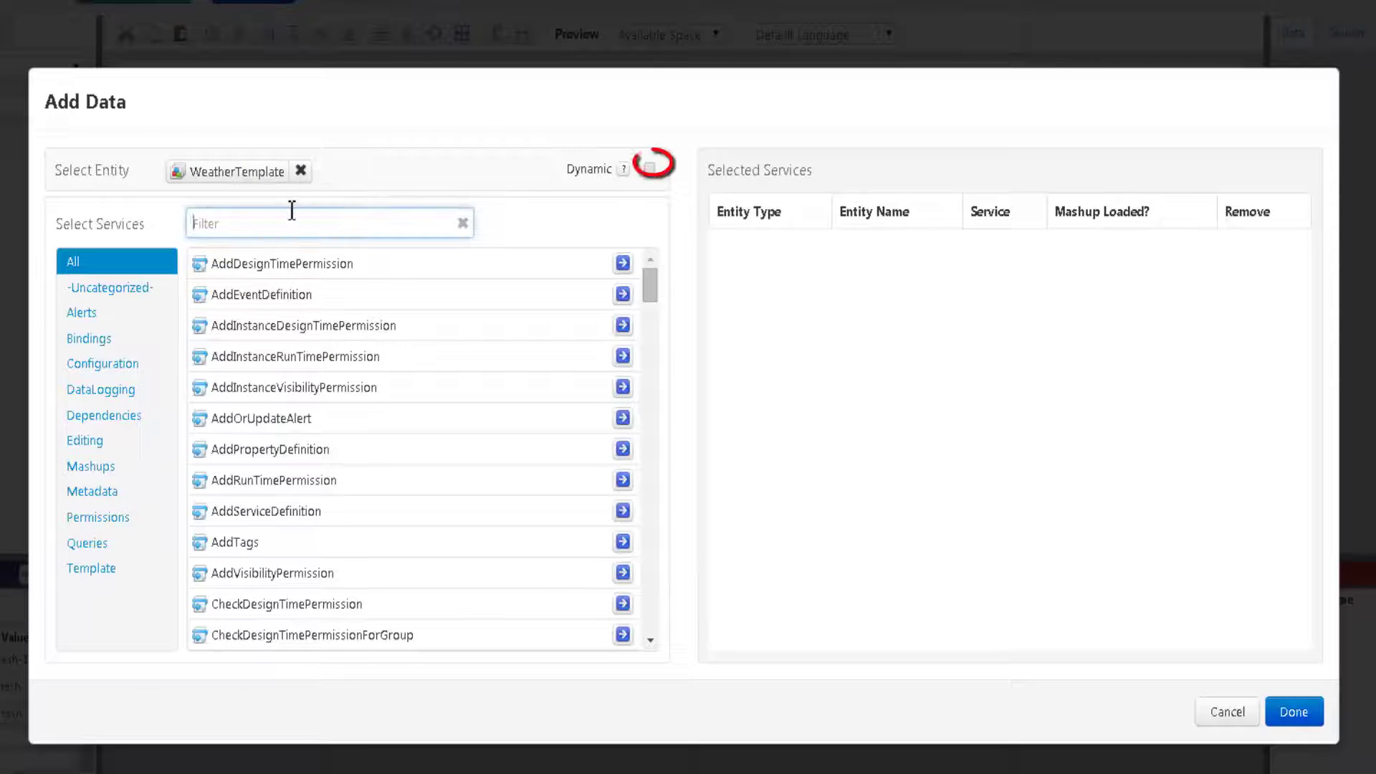
{"action": "left_click", "coordinate": [649, 167]}
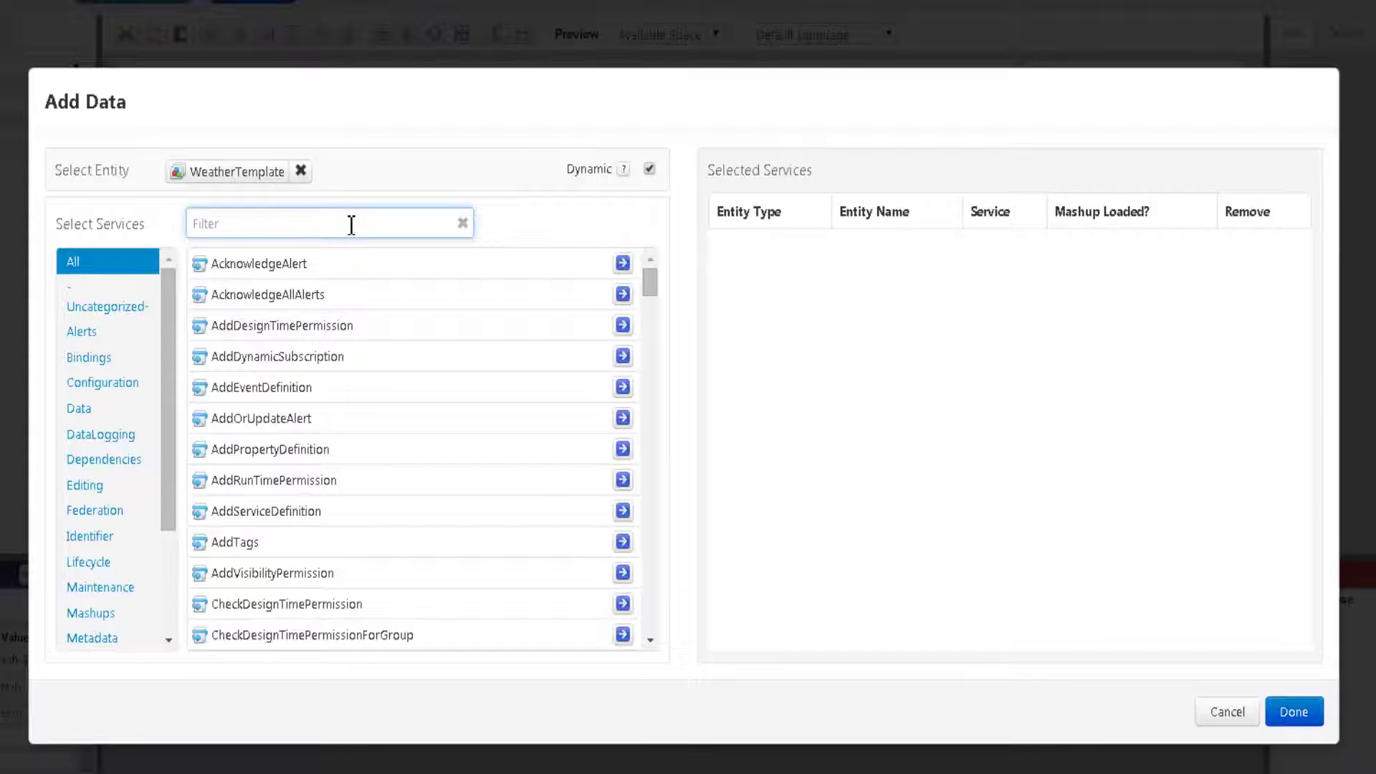
{"action": "type", "text": "Get"}
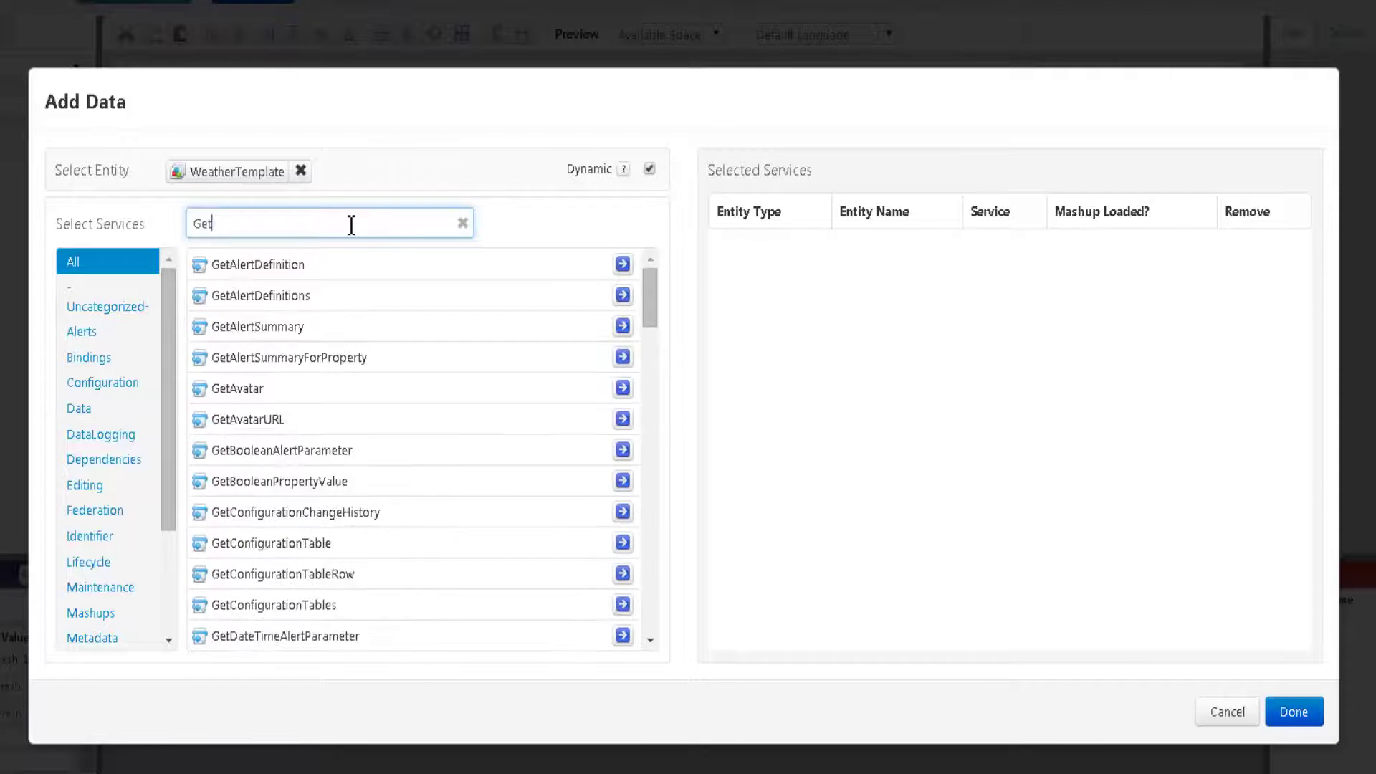
{"action": "type", "text": "YahooWeat"}
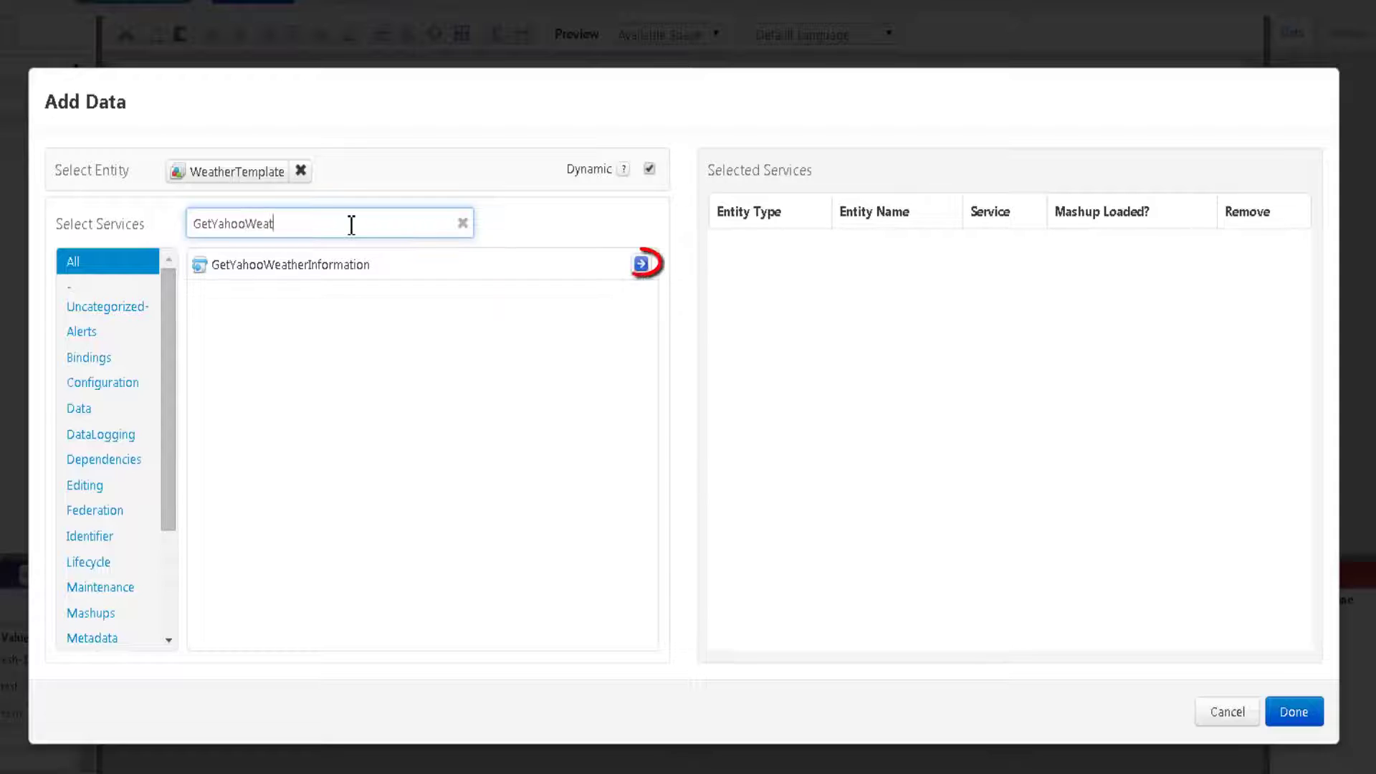
{"action": "left_click", "coordinate": [641, 263]}
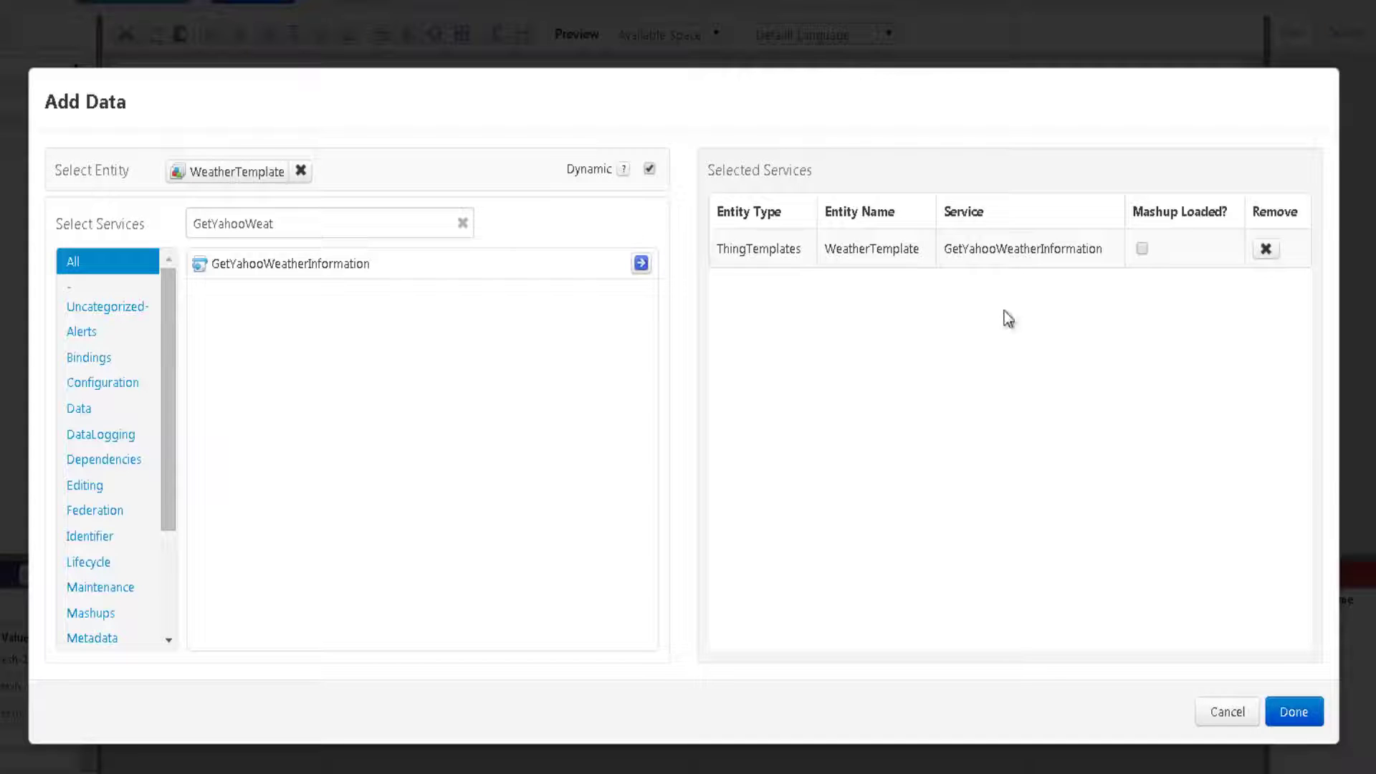
{"action": "left_click", "coordinate": [1142, 249]}
- Add WeatherTemplate's dynamic GetProperties and SetProperties services to the selected services
{"action": "left_click", "coordinate": [463, 224]}
{"action": "left_click", "coordinate": [435, 226]}
{"action": "type", "text": "GetProper"}
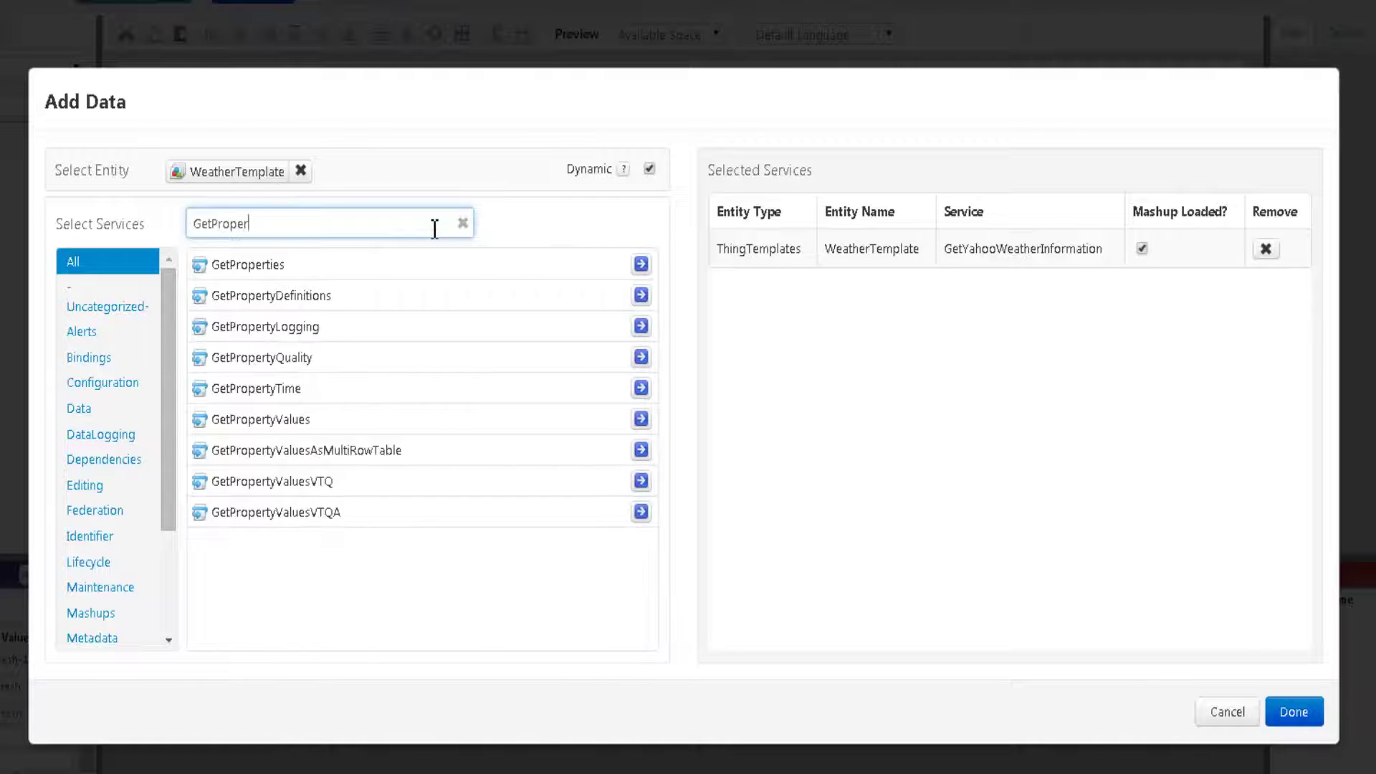
{"action": "left_click", "coordinate": [642, 264]}
{"action": "left_click", "coordinate": [464, 224]}
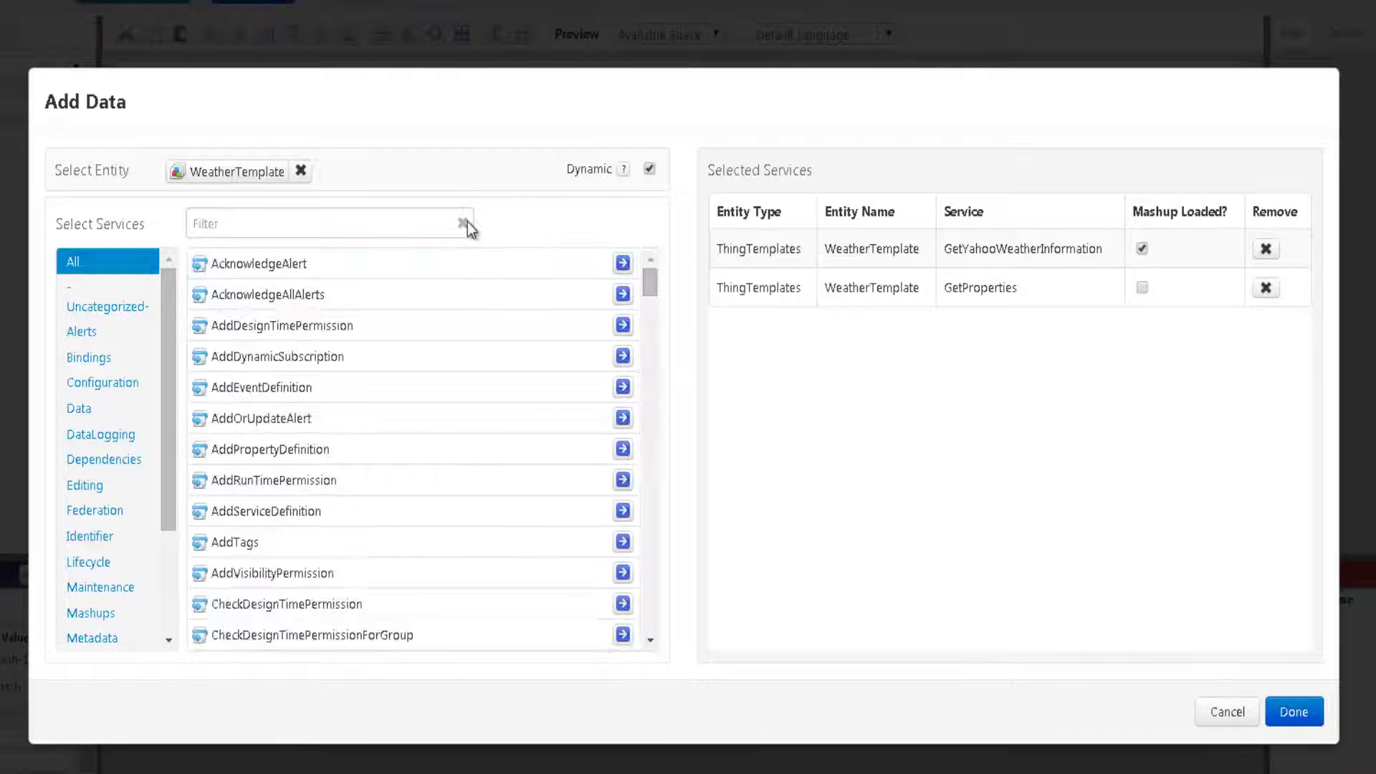
{"action": "left_click", "coordinate": [409, 228]}
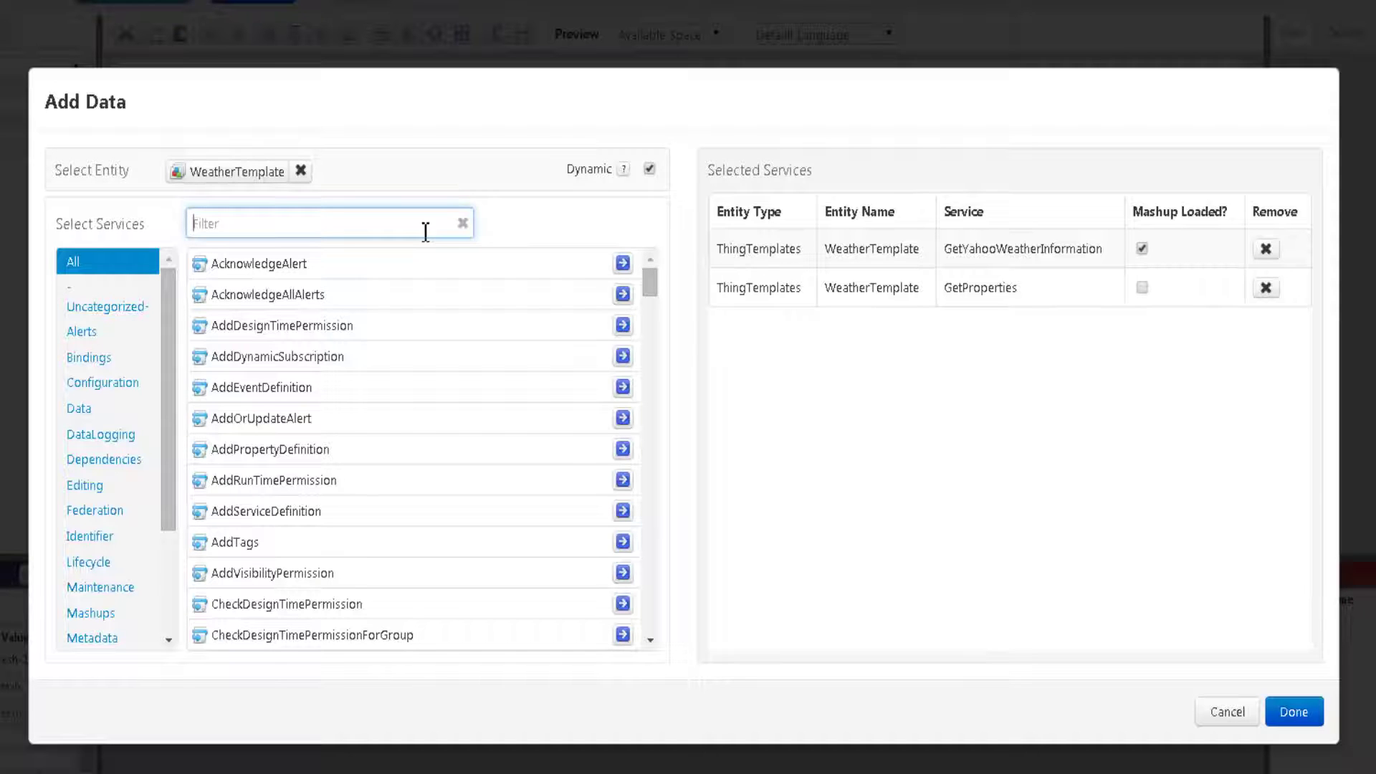
{"action": "type", "text": "SetProp"}
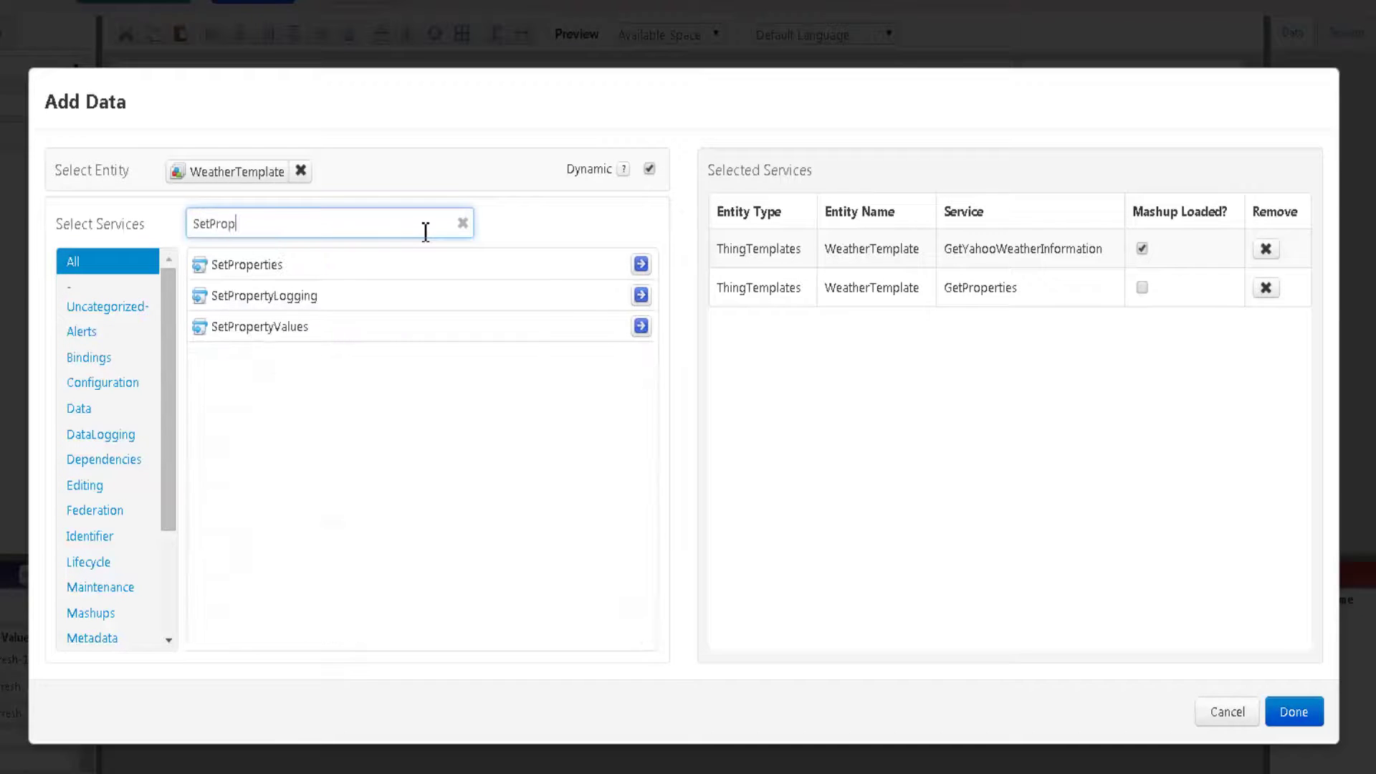
{"action": "left_click", "coordinate": [642, 264]}
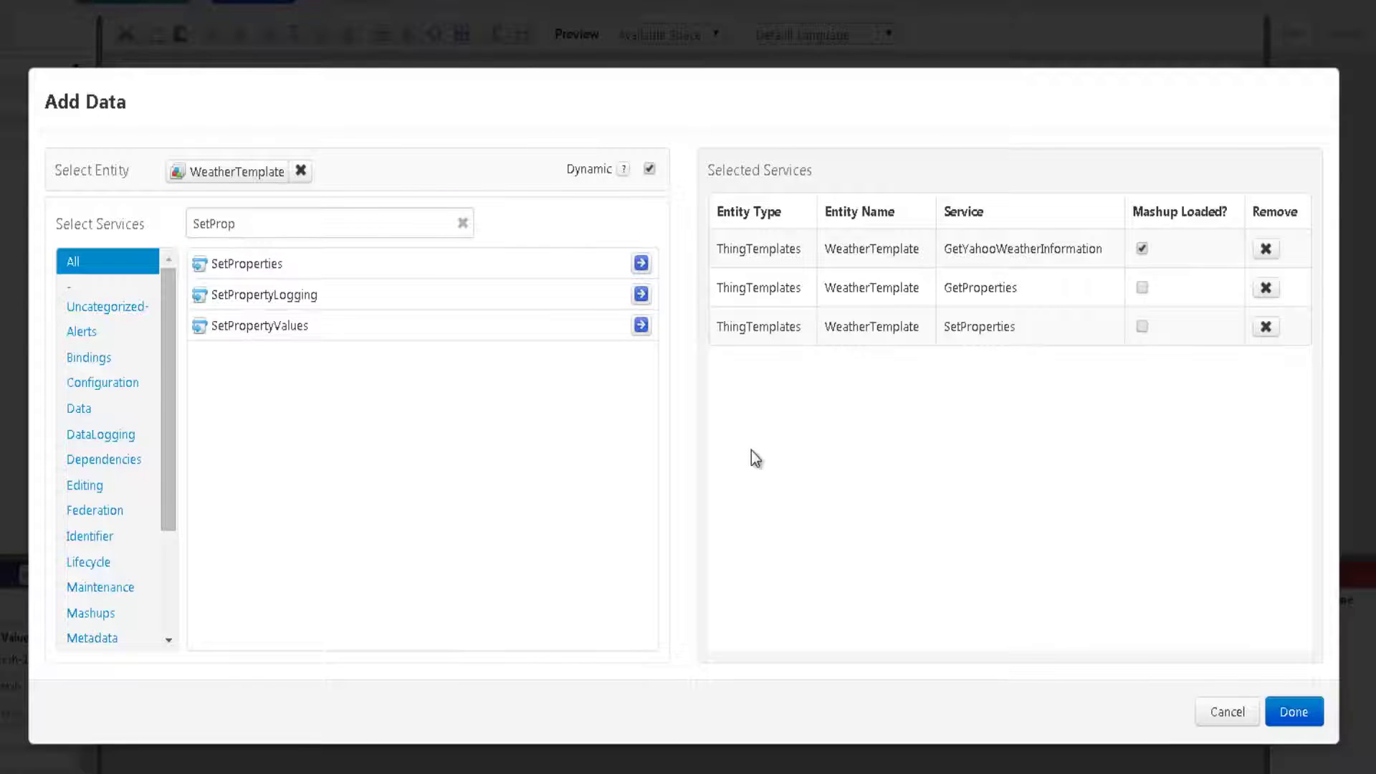
- Add the non-dynamic GetImplementingThings service, set to run when the mashup loads, and confirm
{"action": "left_click", "coordinate": [462, 225]}
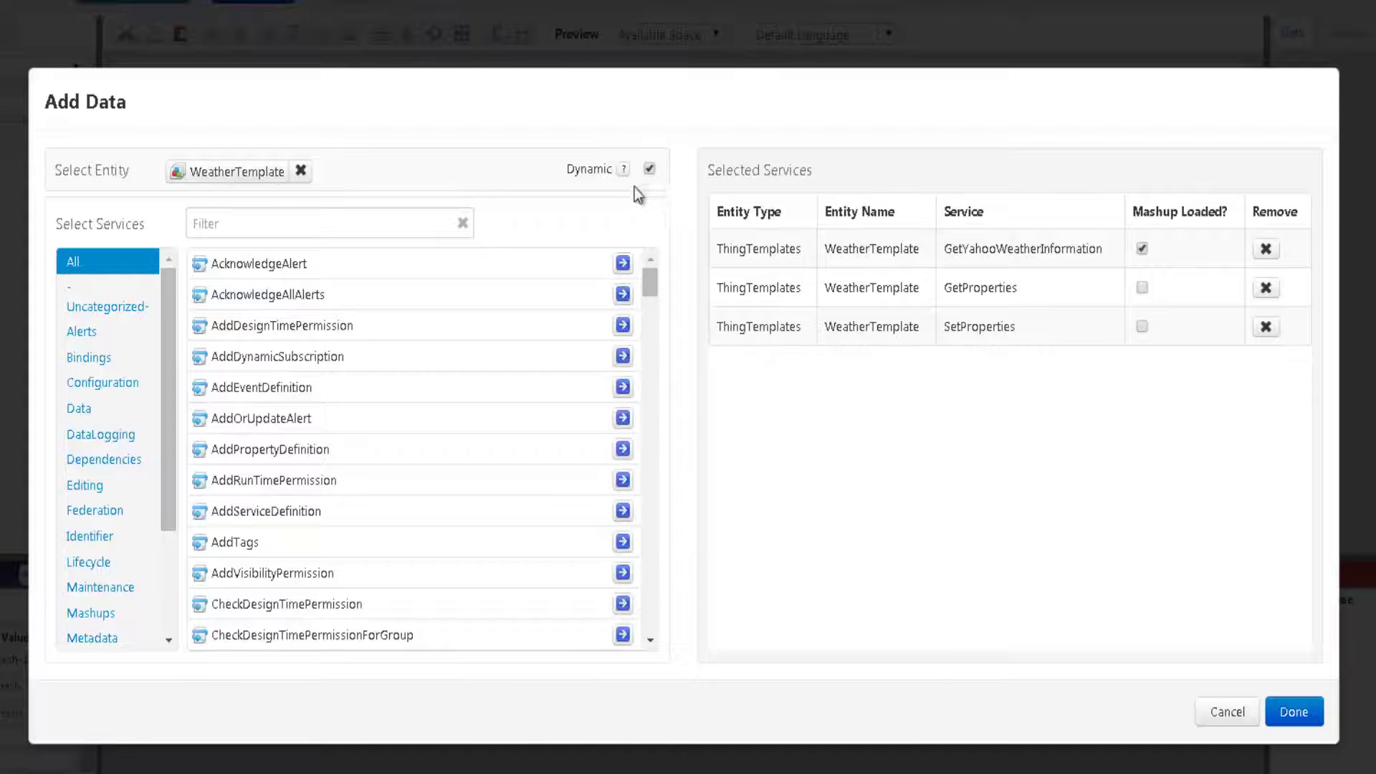
{"action": "left_click", "coordinate": [649, 170]}
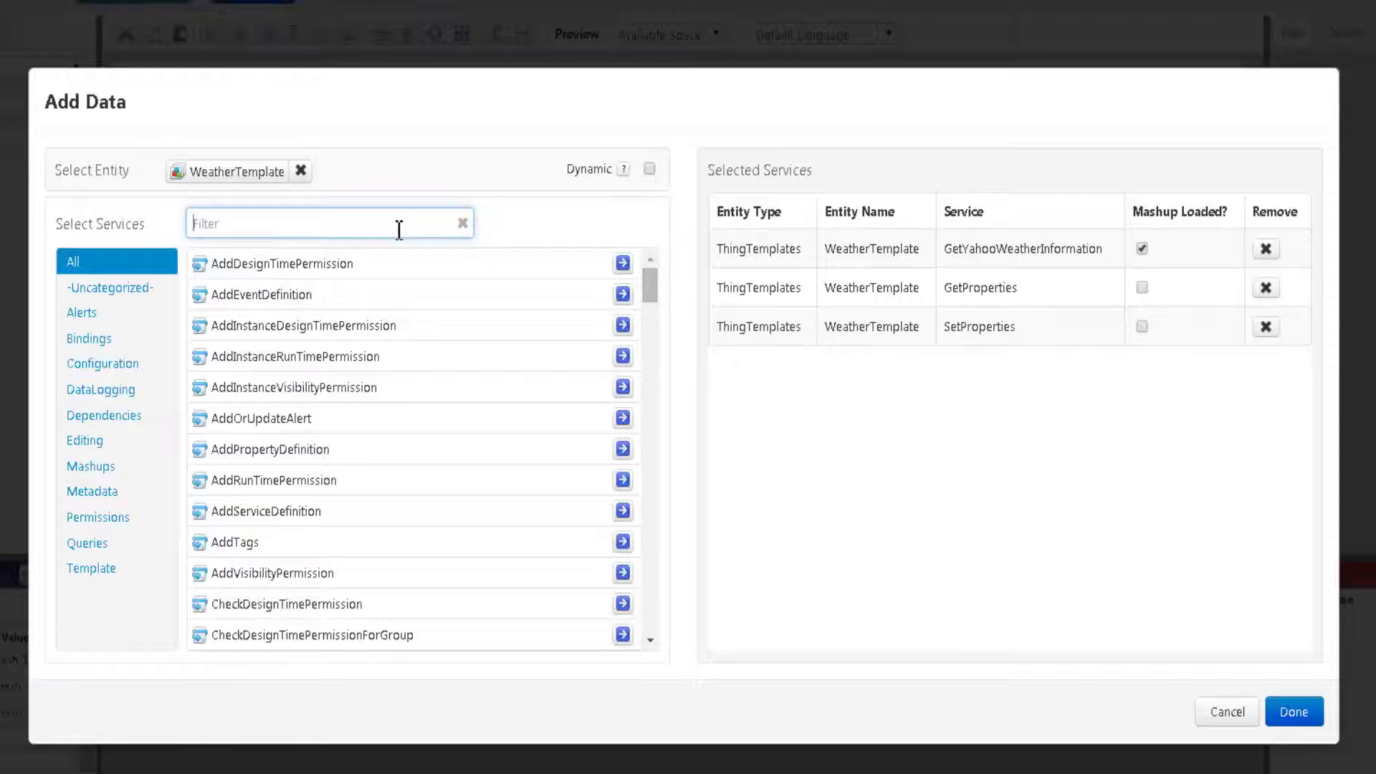
{"action": "type", "text": "GetImplem"}
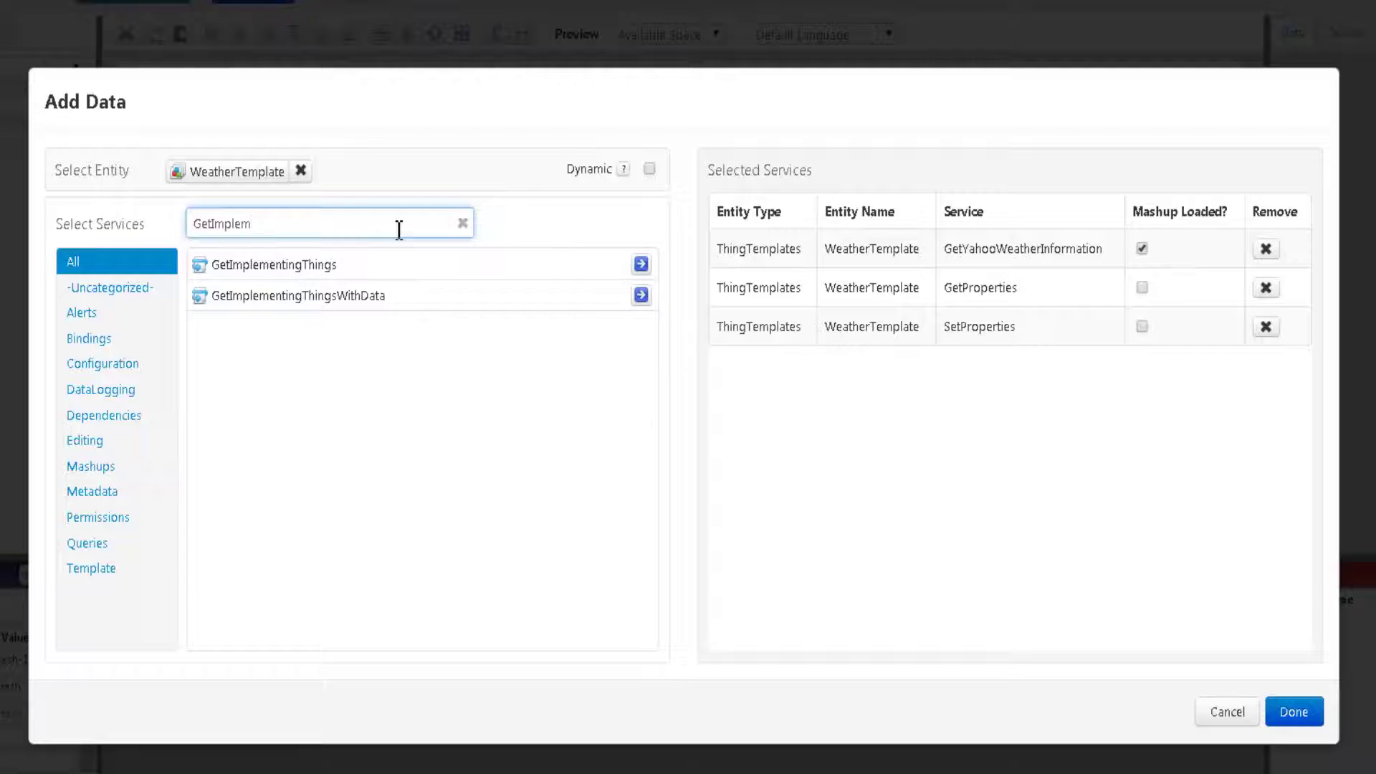
{"action": "left_click", "coordinate": [642, 265]}
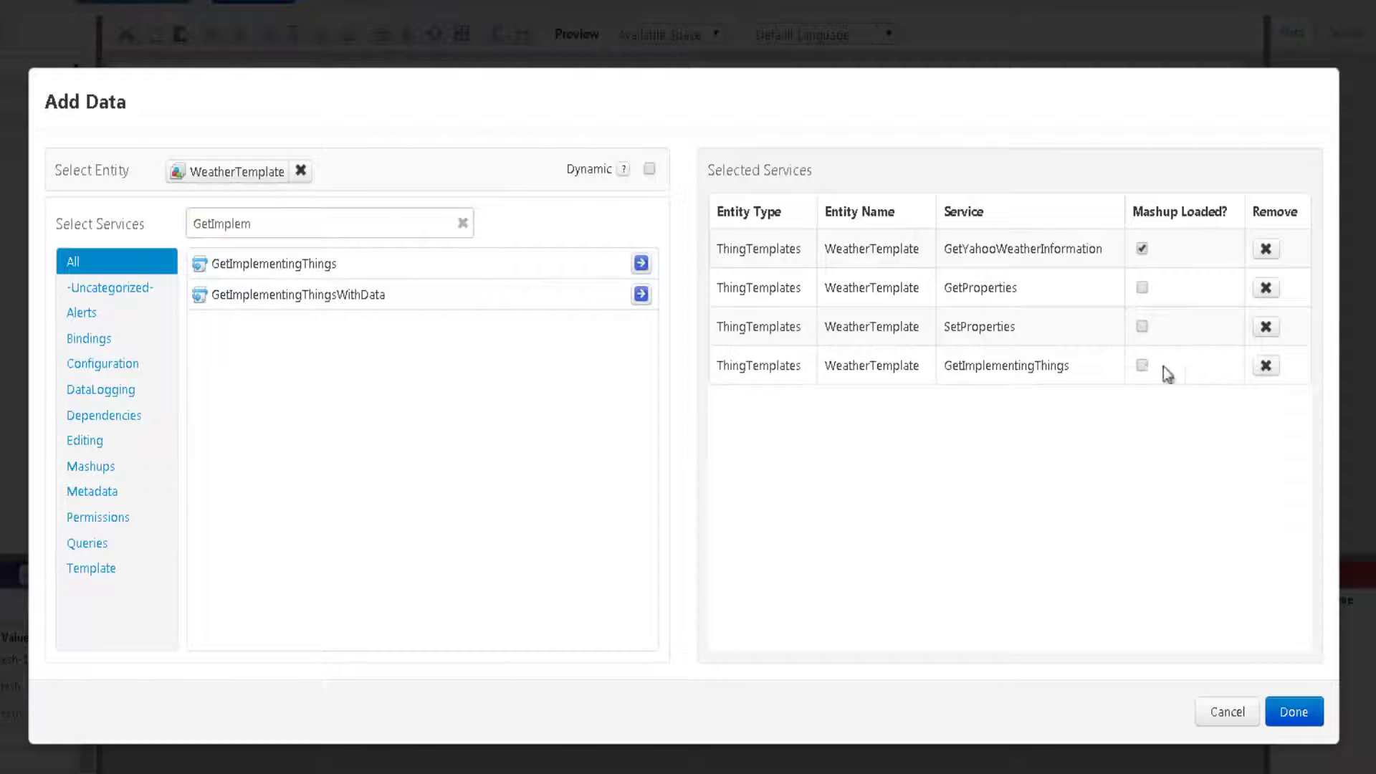
{"action": "left_click", "coordinate": [1142, 366]}
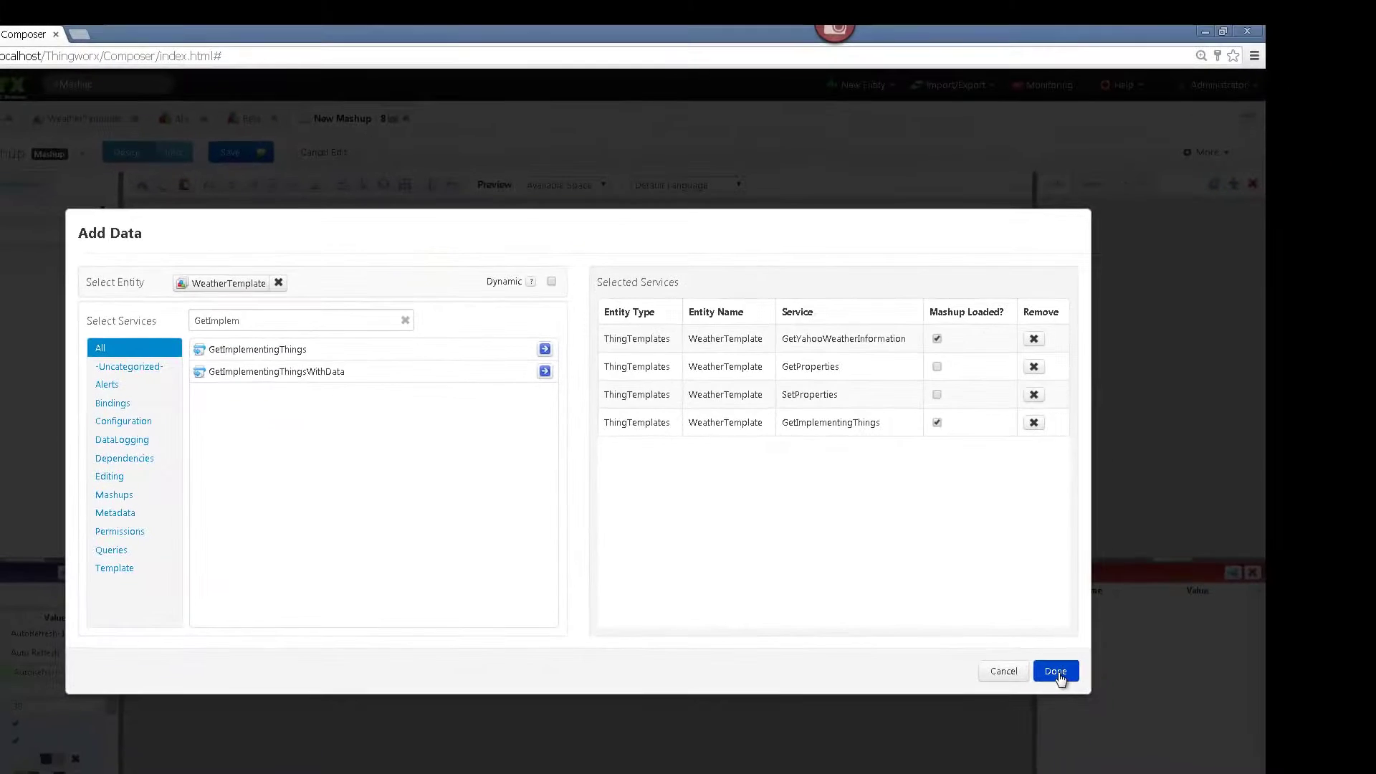
{"action": "left_click", "coordinate": [1057, 672]}
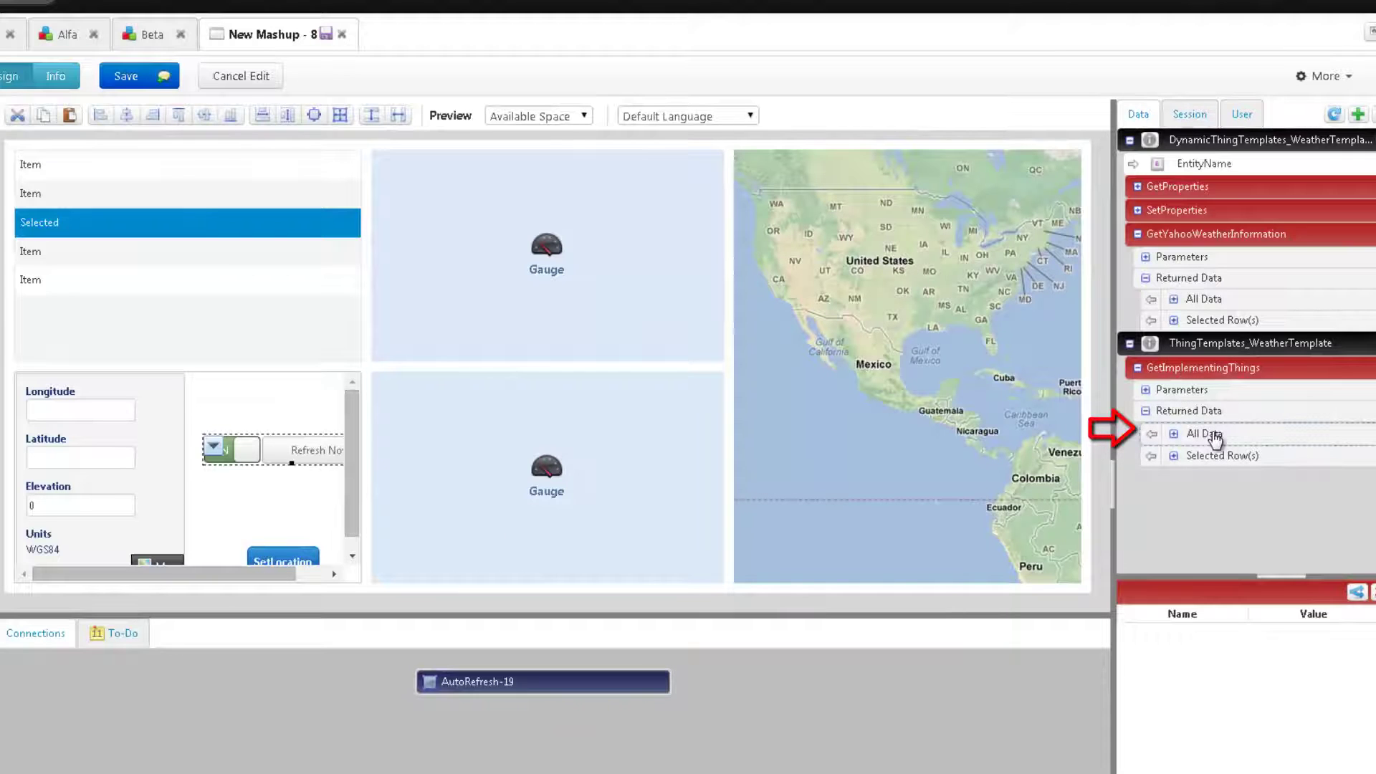
- Bind GetImplementingThings' All Data to List-11's Data, with DisplayField and ValueField both set to name
{"action": "left_click_drag", "start_coordinate": [1215, 436], "coordinate": [192, 202]}
{"action": "left_click", "coordinate": [136, 315]}
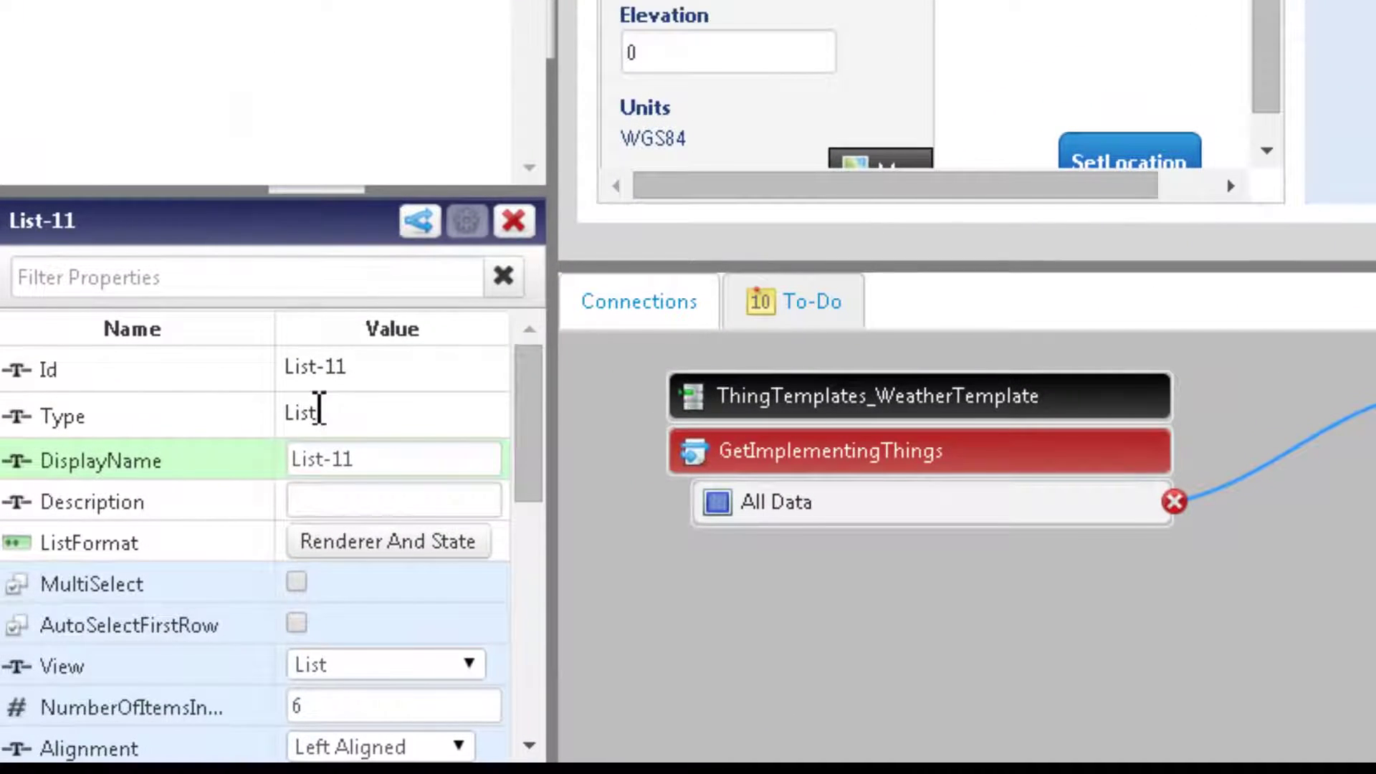
{"action": "scroll", "coordinate": [130, 686], "scroll_direction": "down", "scroll_amount": 3}
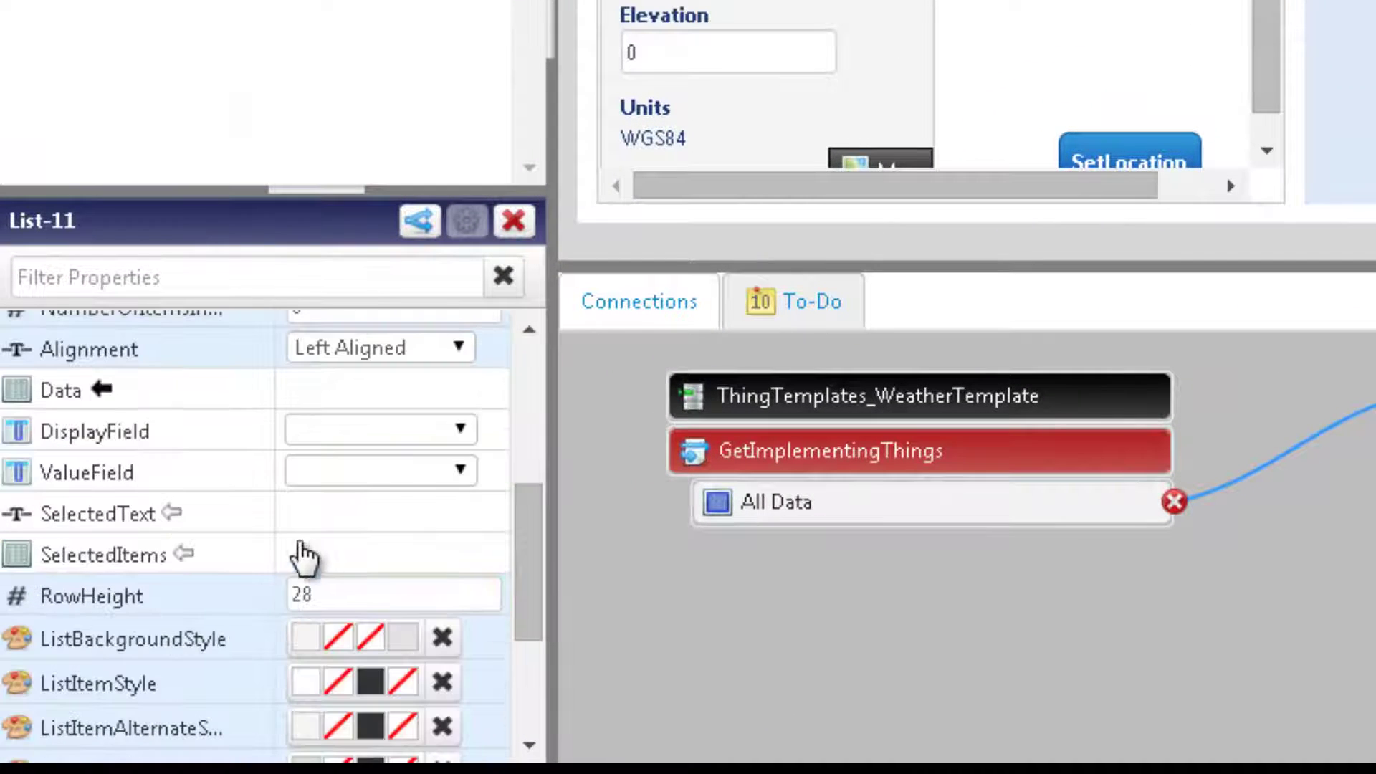
{"action": "left_click", "coordinate": [316, 428]}
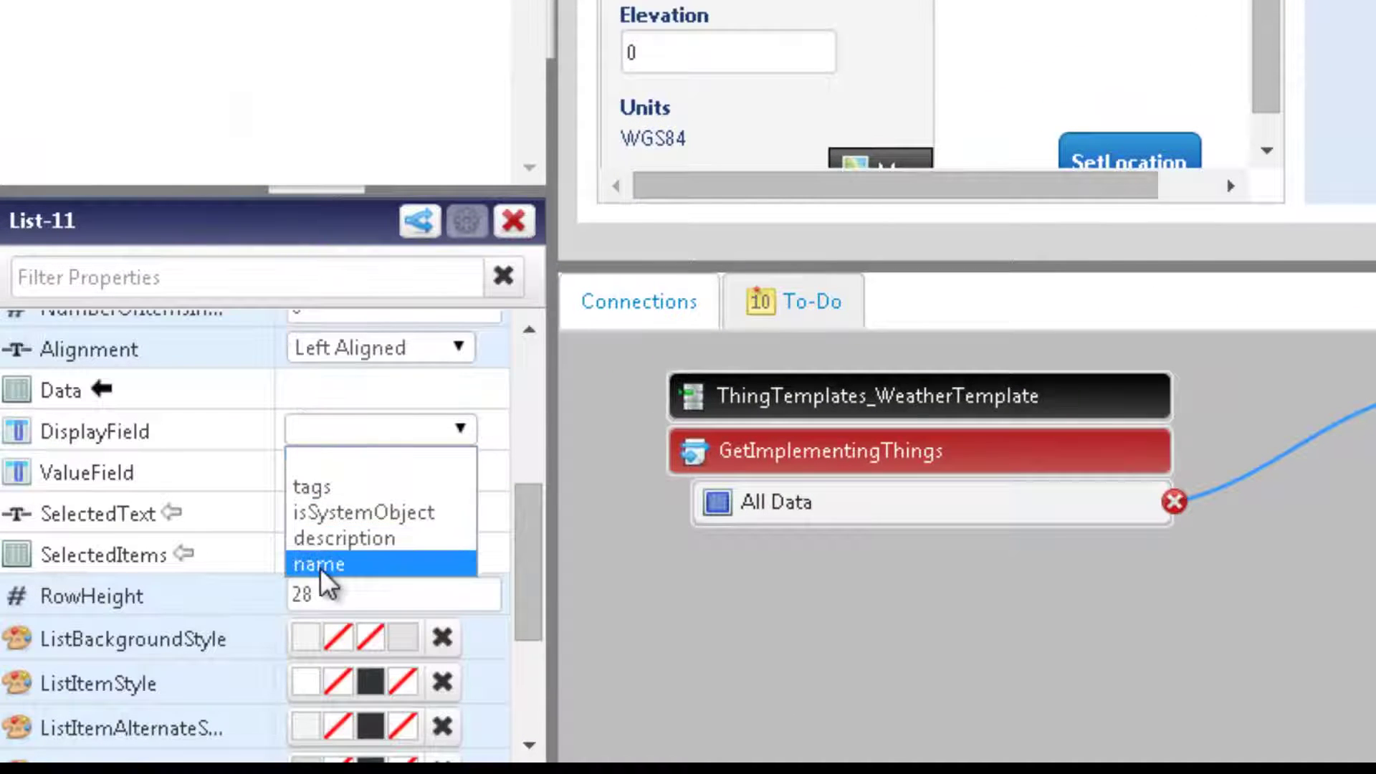
{"action": "left_click", "coordinate": [320, 563]}
{"action": "left_click", "coordinate": [313, 466]}
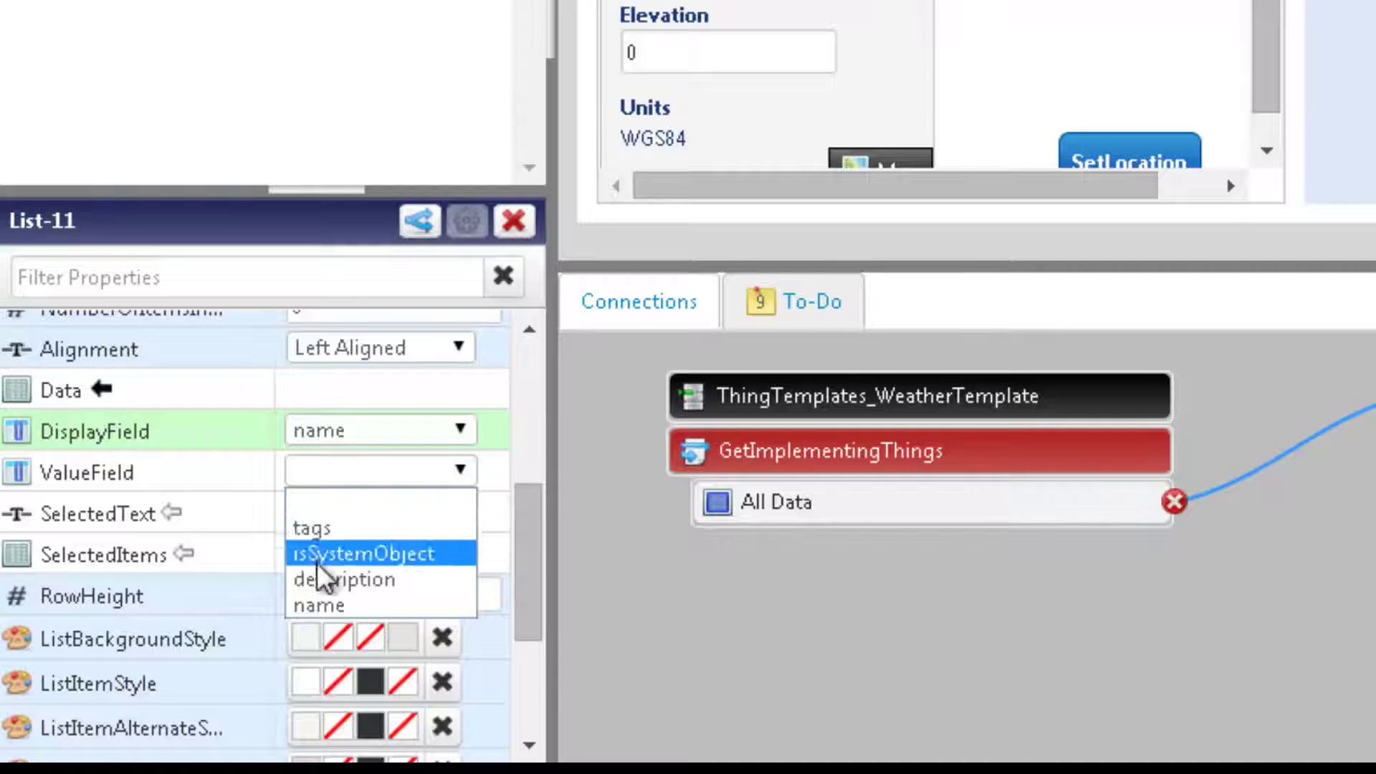
{"action": "left_click", "coordinate": [320, 605]}
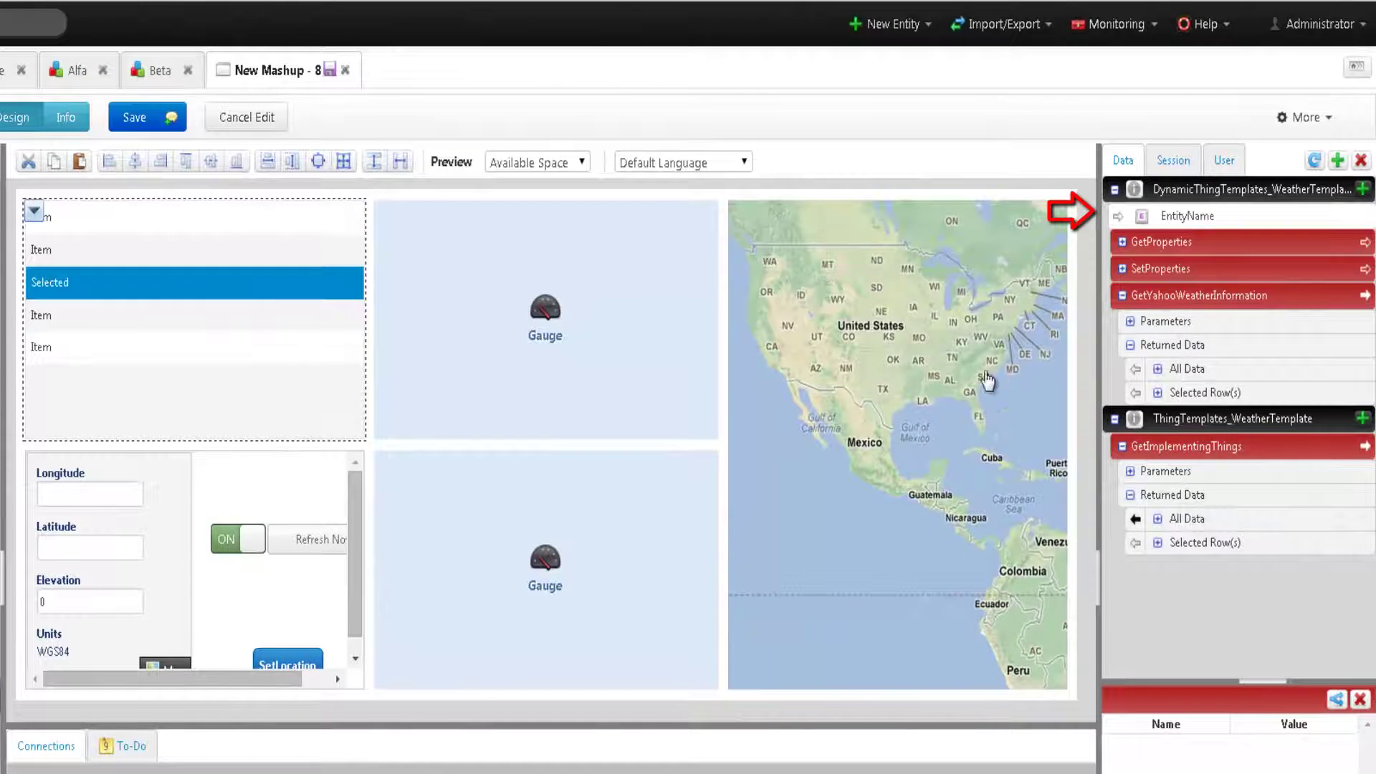
- Bind GetImplementingThings' selected-row name to the dynamic WeatherTemplate EntityName and expand GetProperties
{"action": "left_click", "coordinate": [1140, 218]}
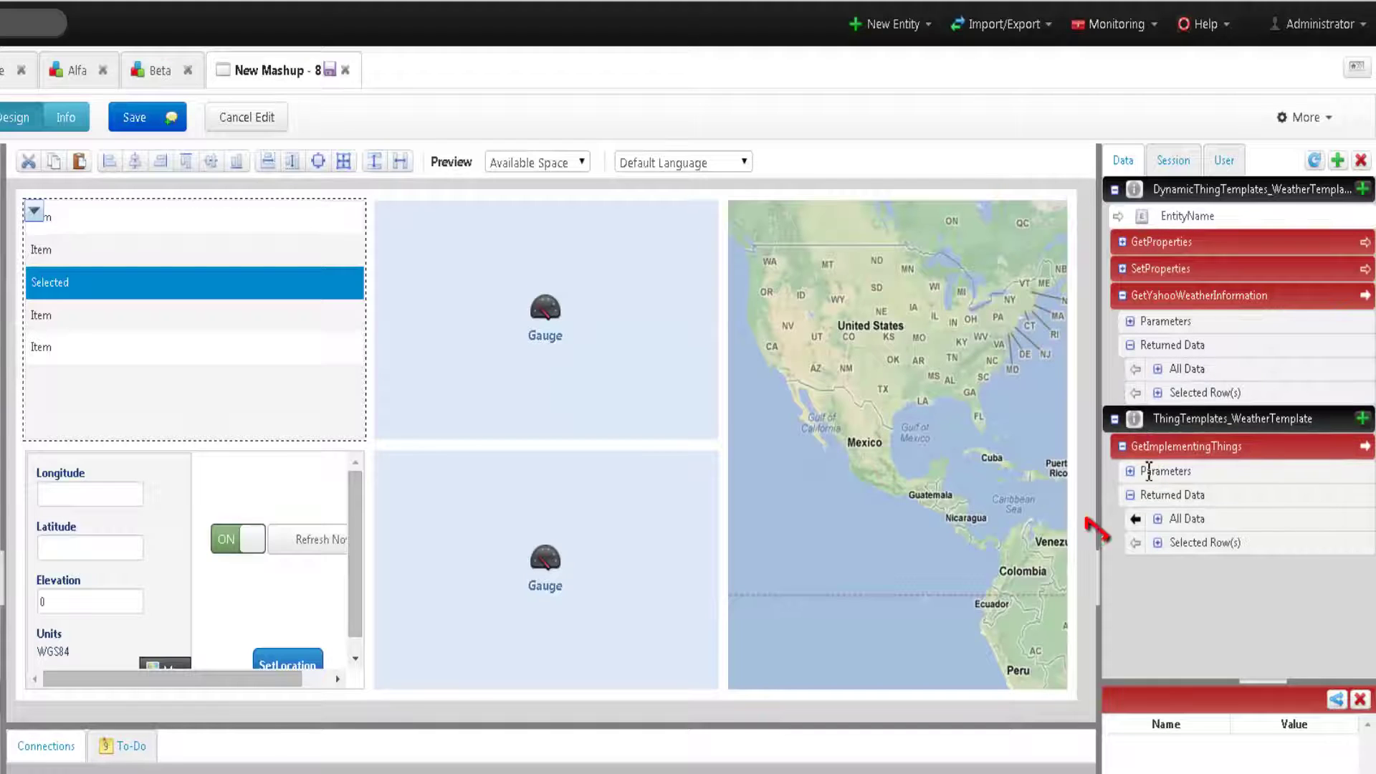
{"action": "left_click", "coordinate": [1158, 546]}
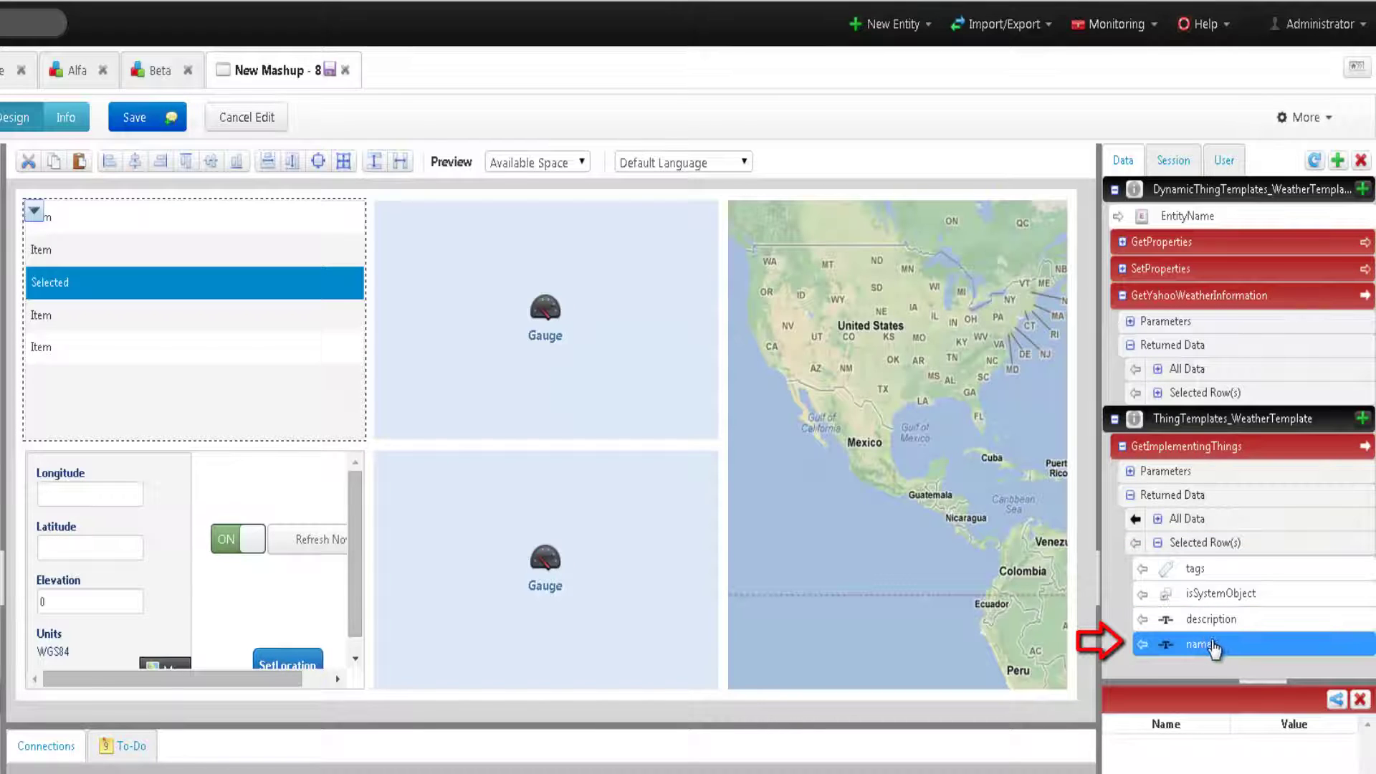
{"action": "left_click_drag", "start_coordinate": [1221, 648], "coordinate": [1167, 220]}
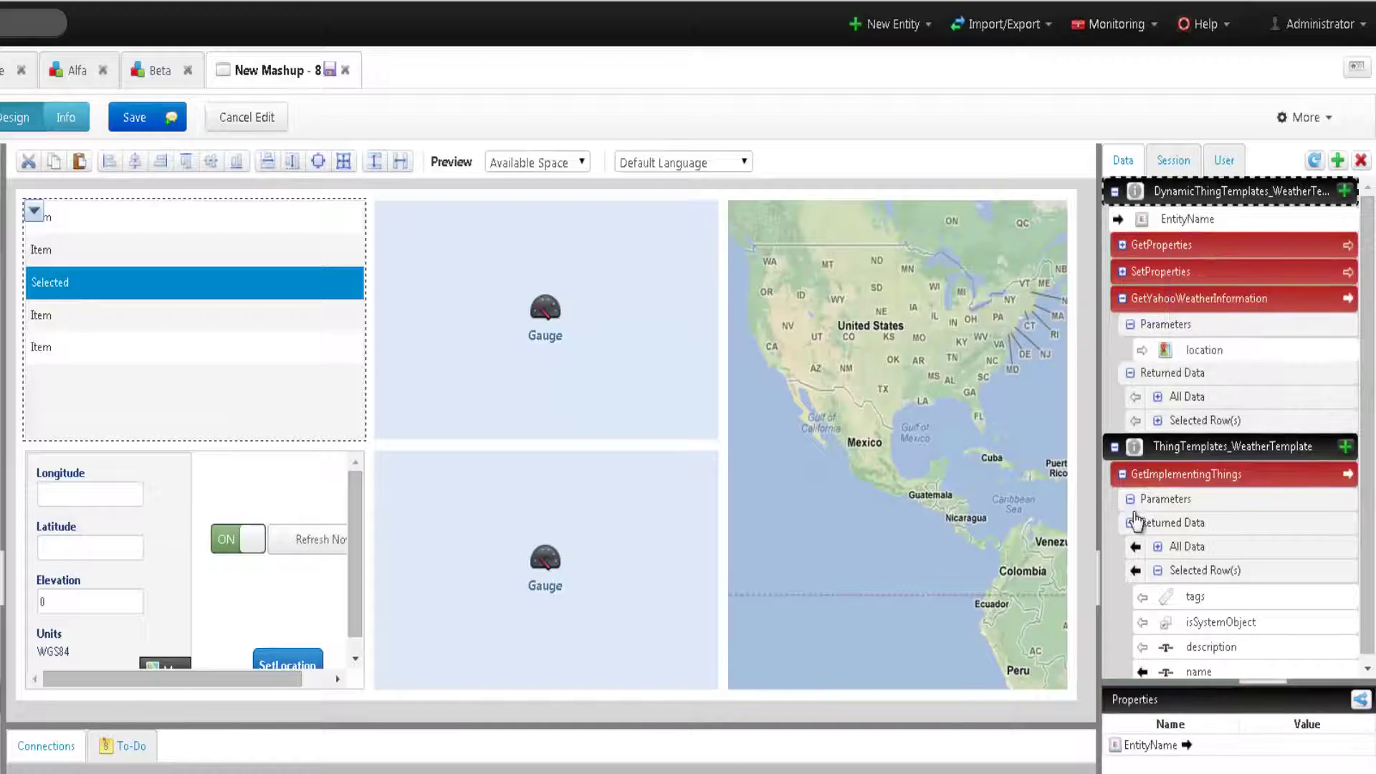
{"action": "left_click", "coordinate": [1158, 574]}
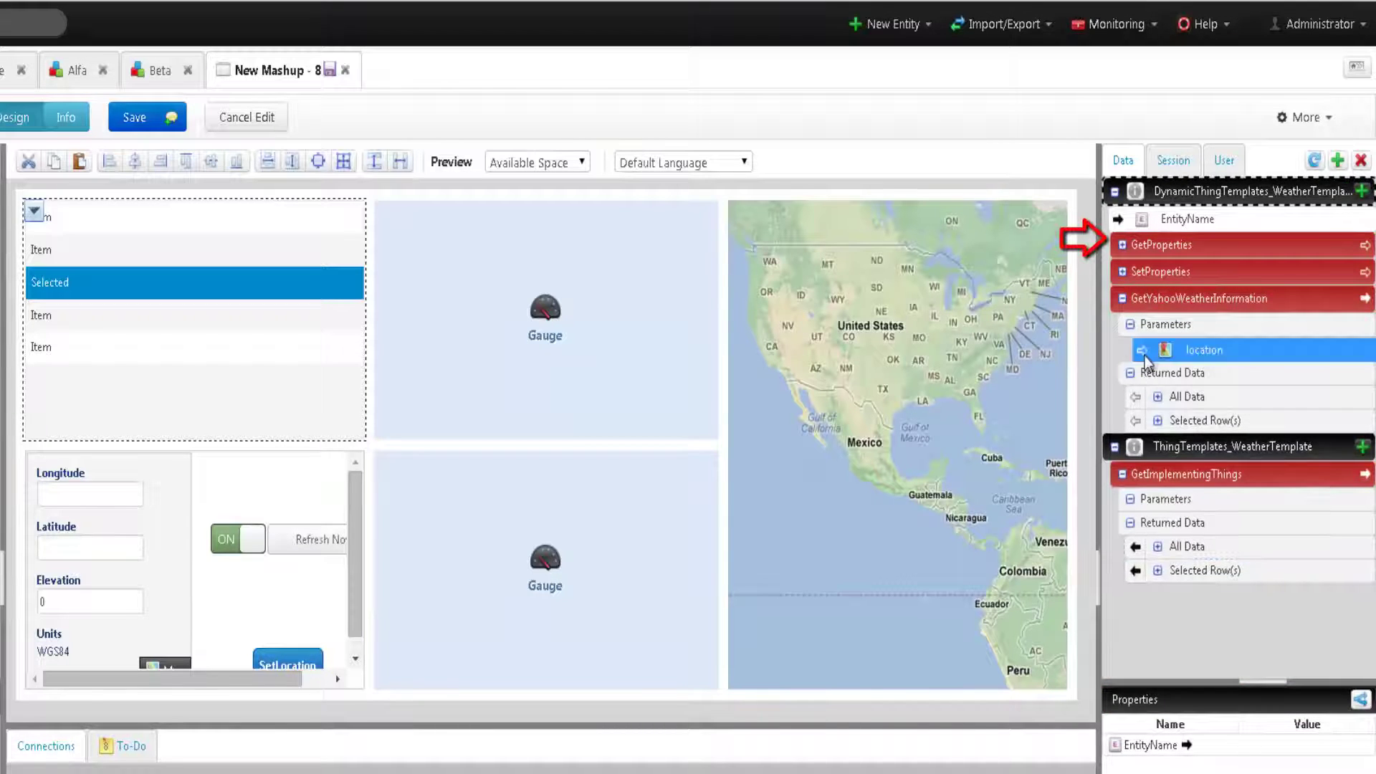
{"action": "left_click", "coordinate": [1122, 244]}
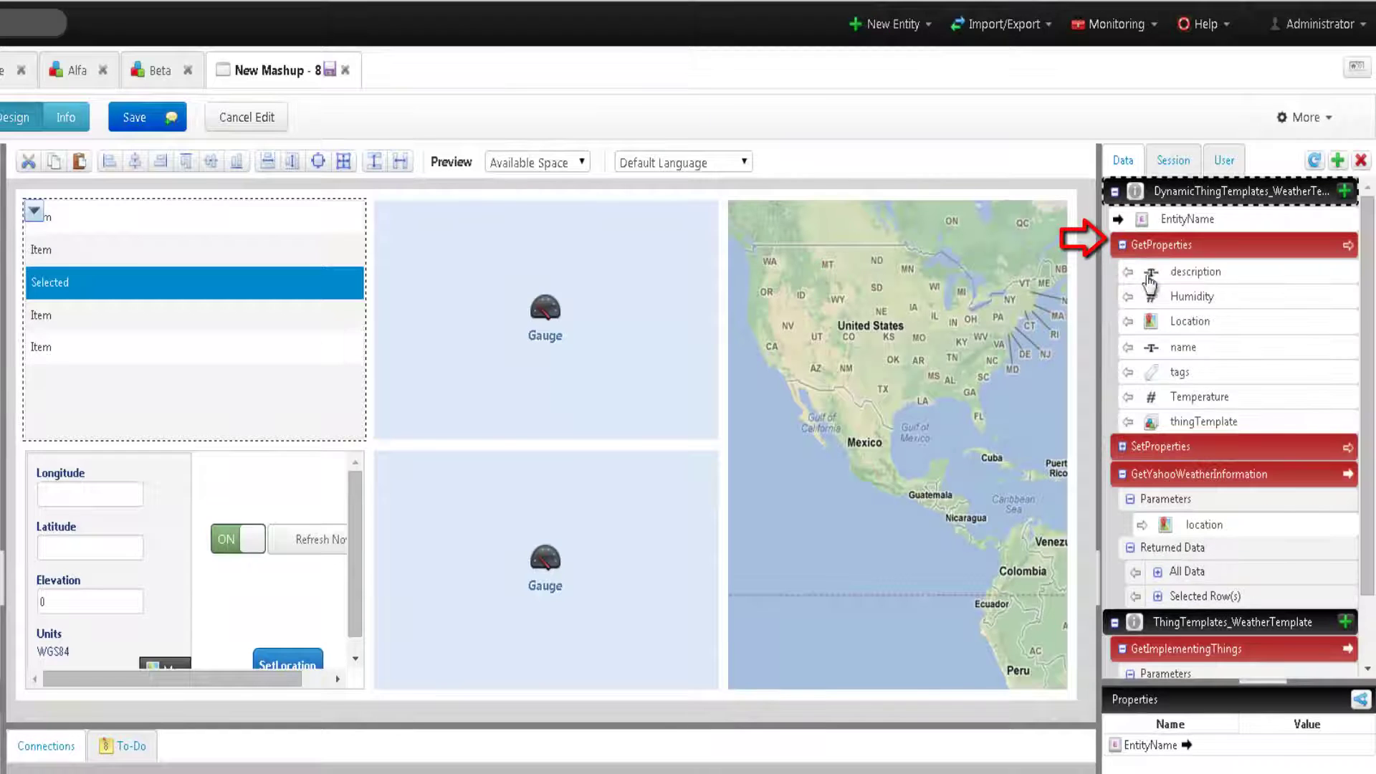
- Bind GetProperties' Temperature to Gauge-13's Data and set its ValueDisplayMode to Inside
{"action": "left_click_drag", "start_coordinate": [1156, 397], "coordinate": [548, 299]}
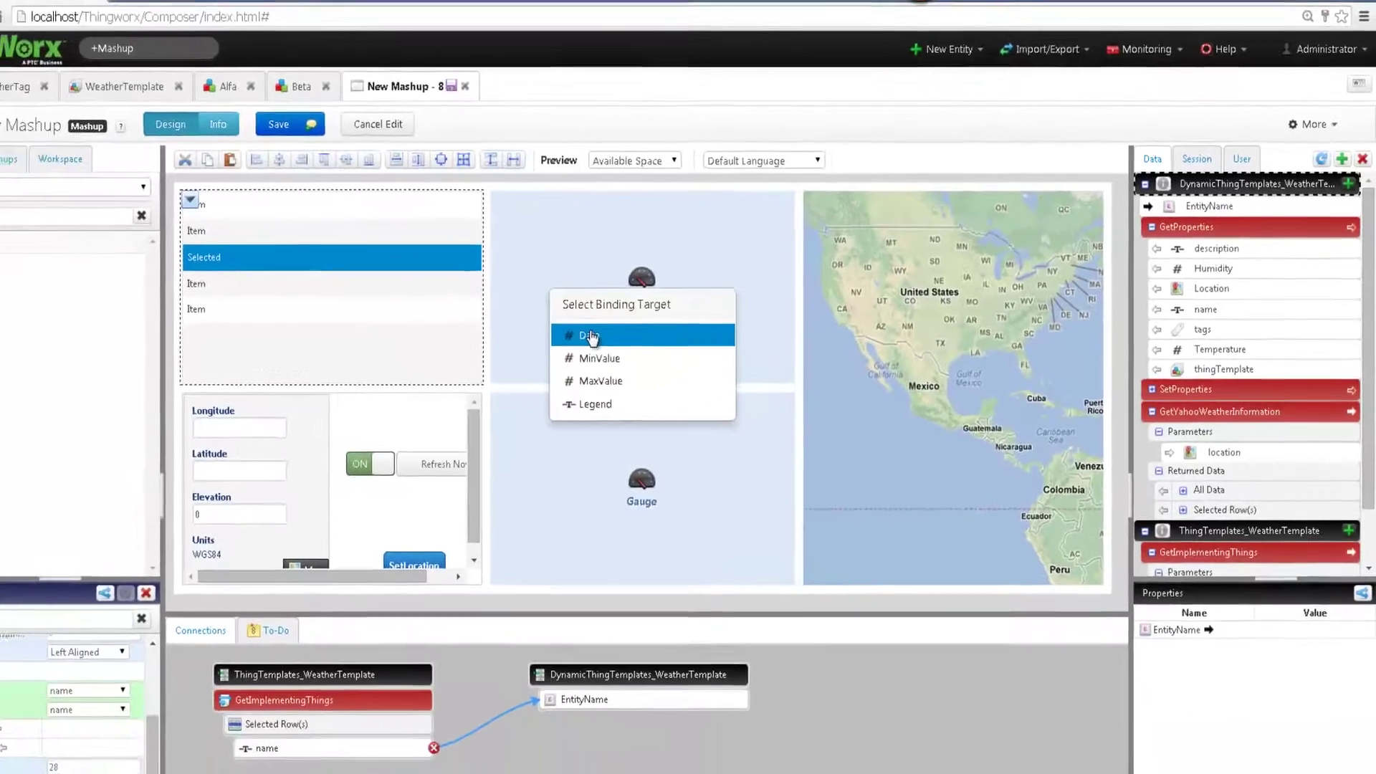
{"action": "left_click", "coordinate": [486, 380]}
{"action": "left_click", "coordinate": [637, 320]}
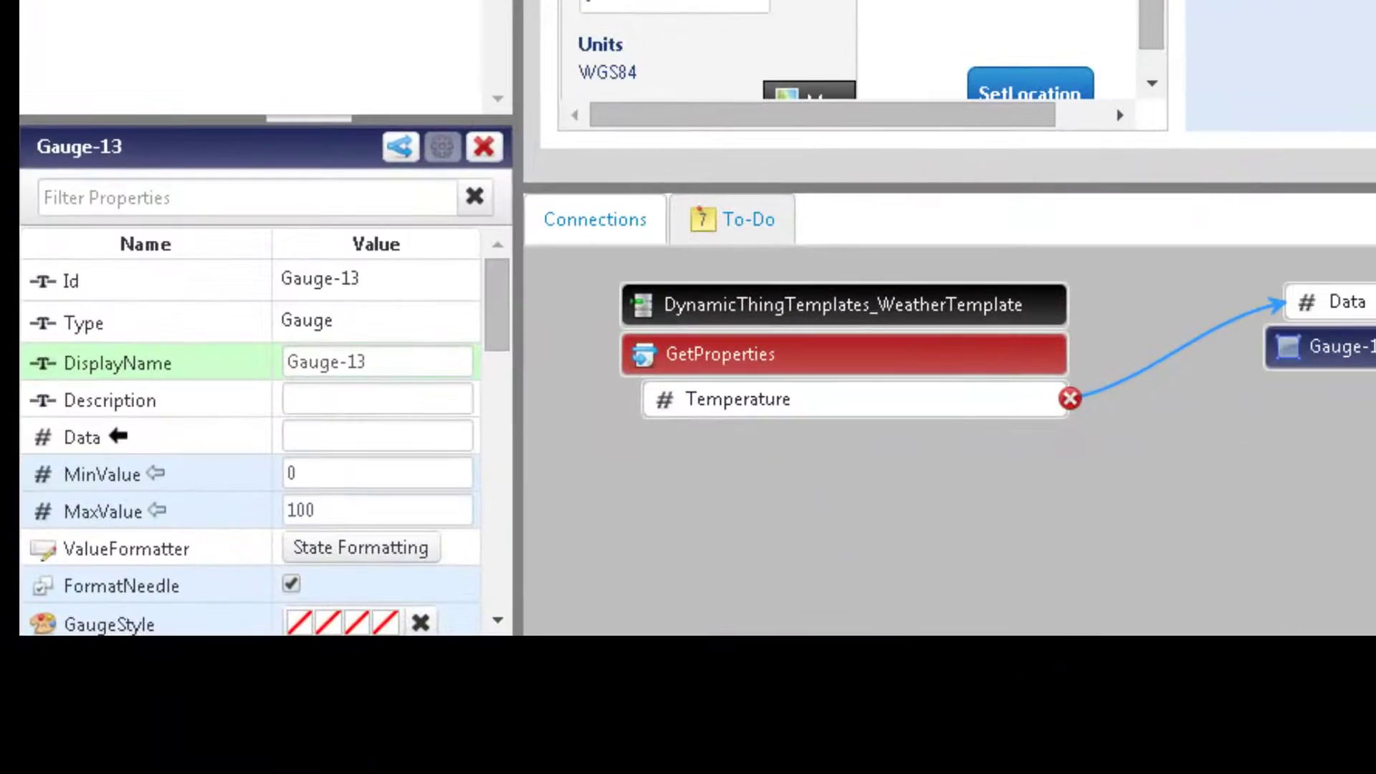
{"action": "scroll", "coordinate": [380, 337], "scroll_direction": "down", "scroll_amount": 3}
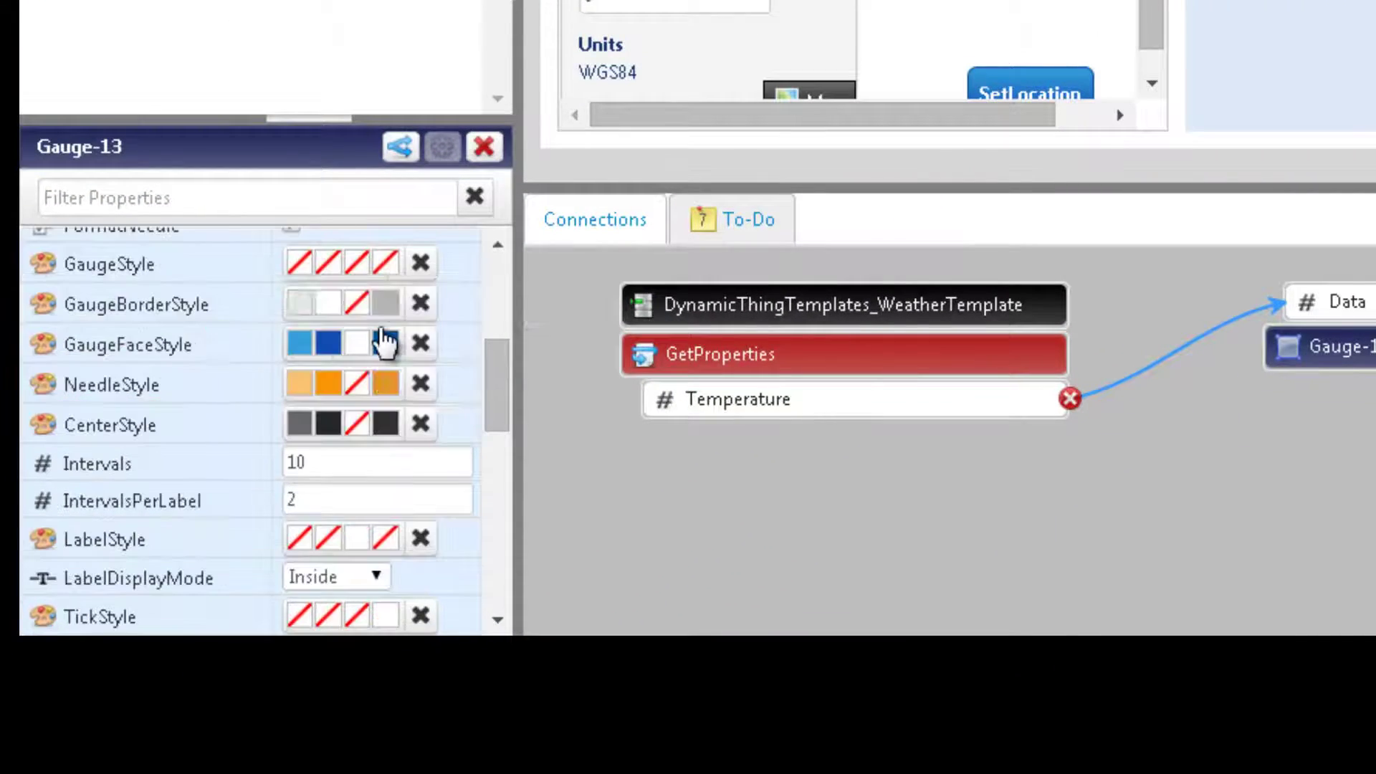
{"action": "scroll", "coordinate": [384, 337], "scroll_direction": "down", "scroll_amount": 3}
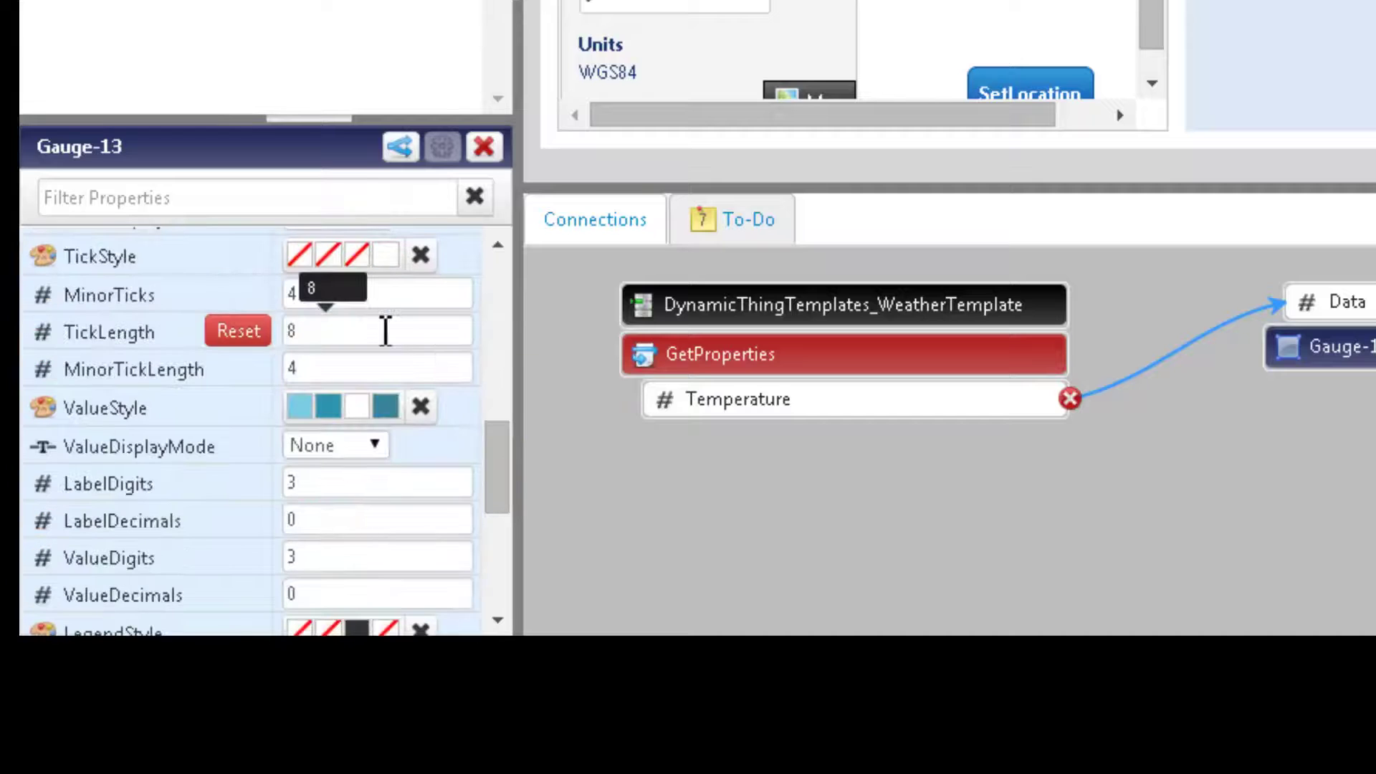
{"action": "left_click", "coordinate": [351, 444]}
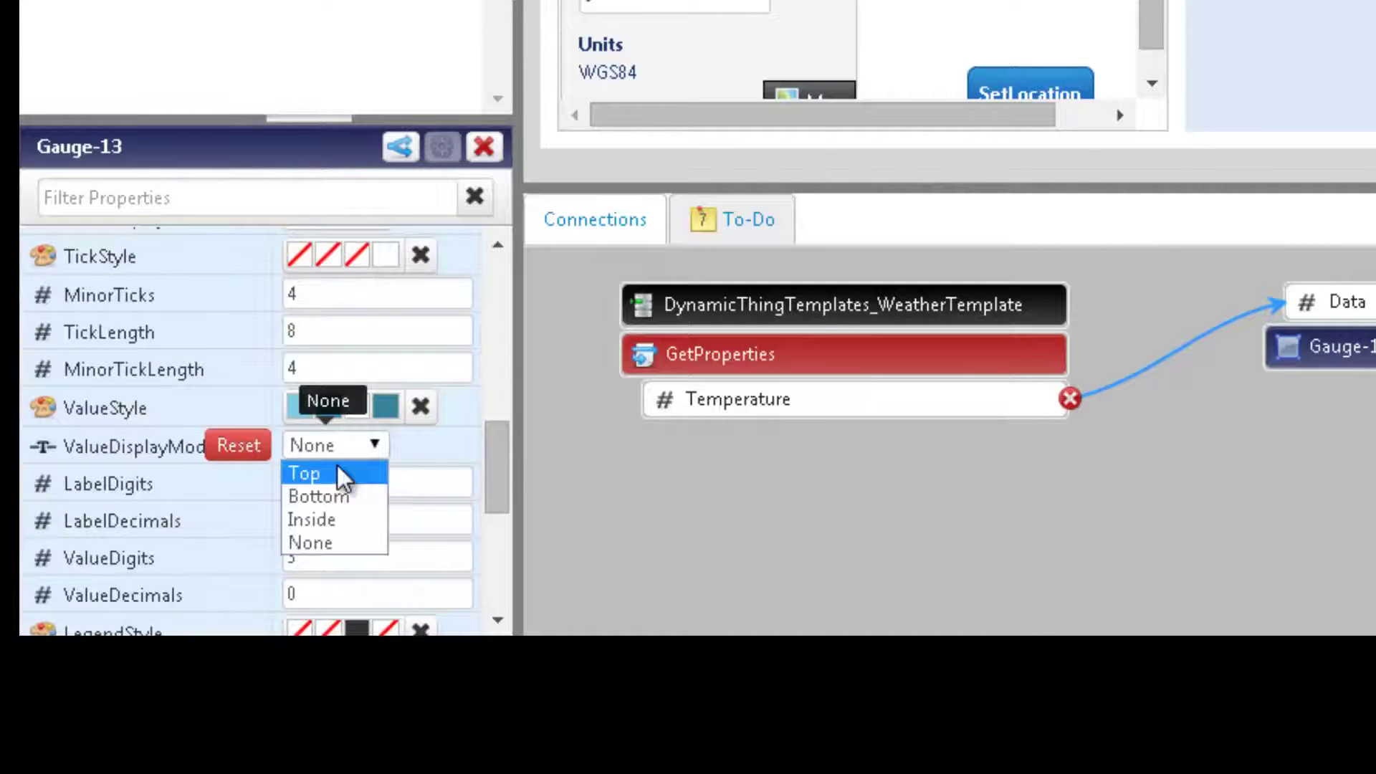
{"action": "left_click", "coordinate": [329, 517]}
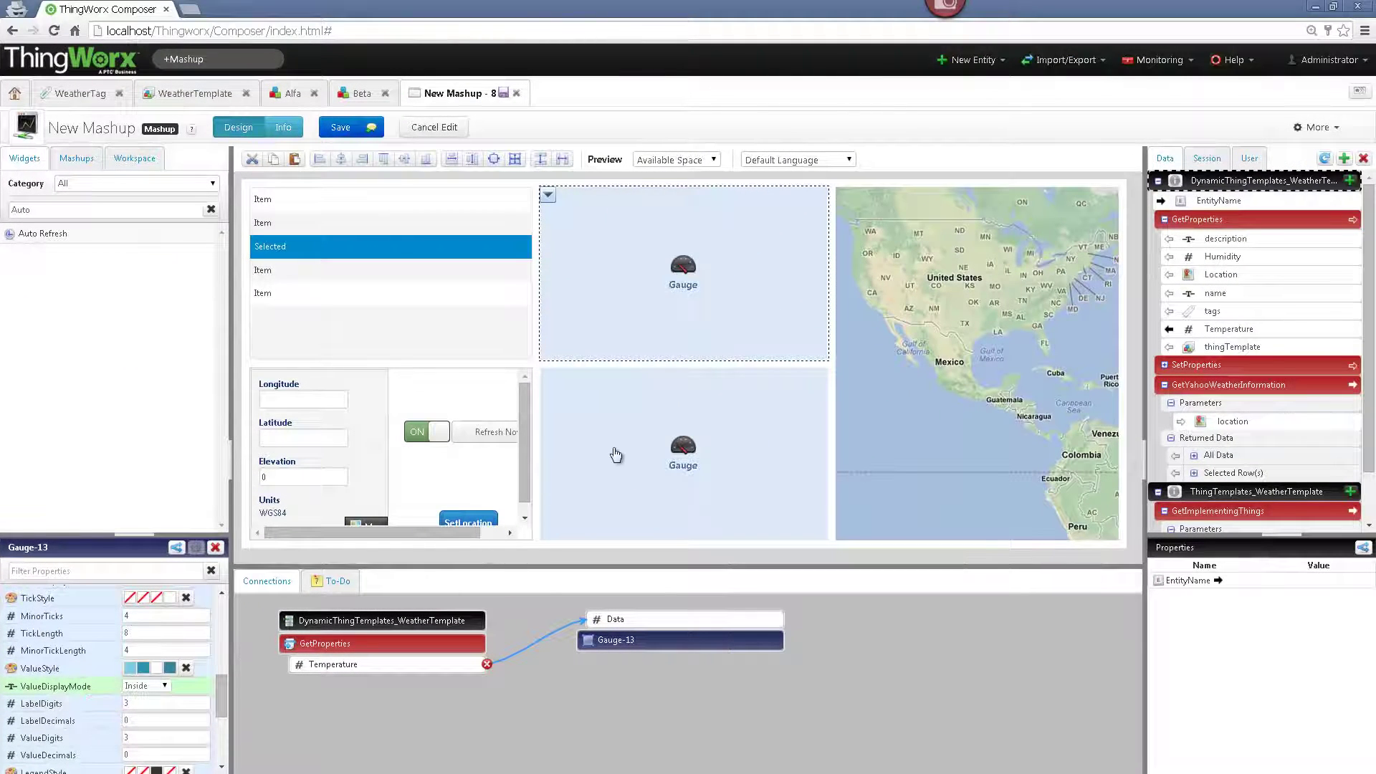
- Bind Humidity to Gauge-14's Data with ValueDisplayMode Inside, then drag Location onto the map
{"action": "left_click", "coordinate": [615, 453]}
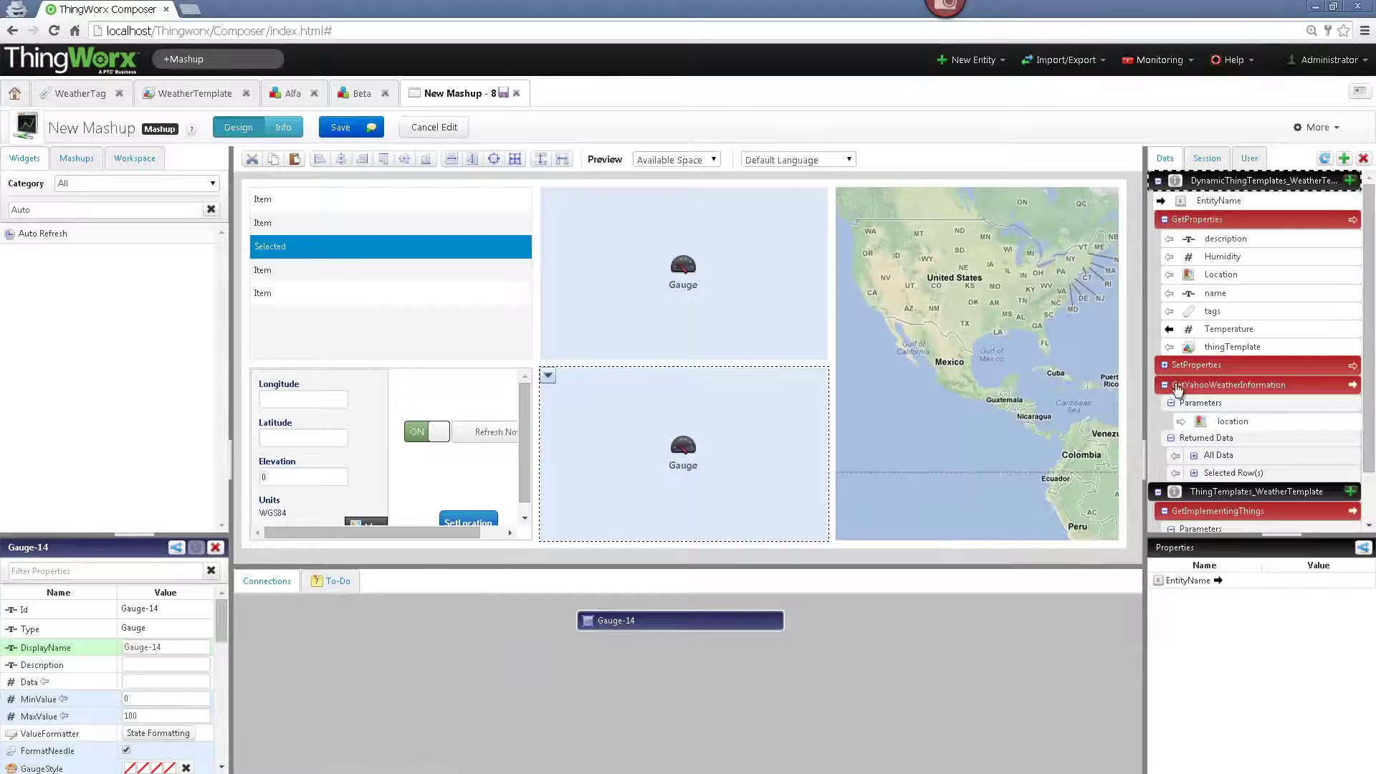
{"action": "left_click_drag", "start_coordinate": [1222, 256], "coordinate": [705, 415]}
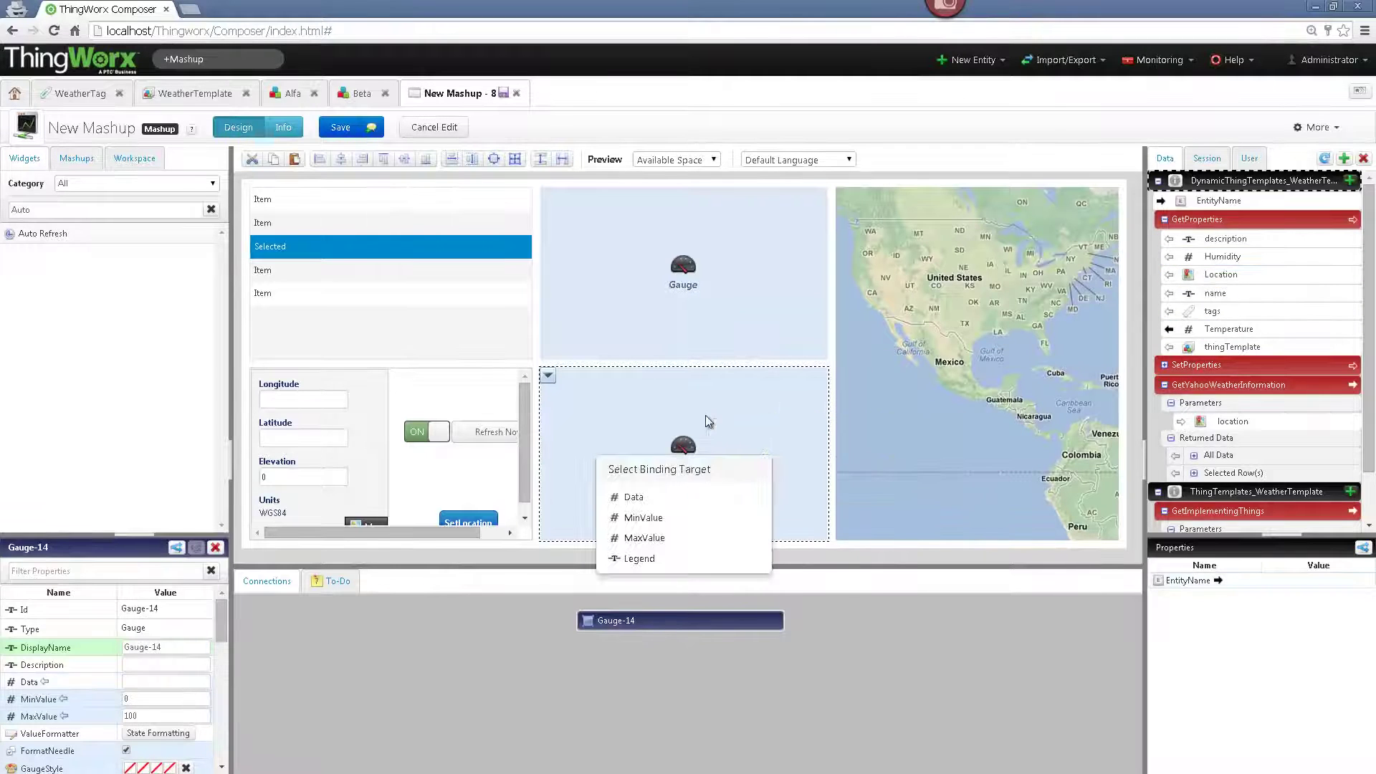
{"action": "left_click", "coordinate": [628, 497]}
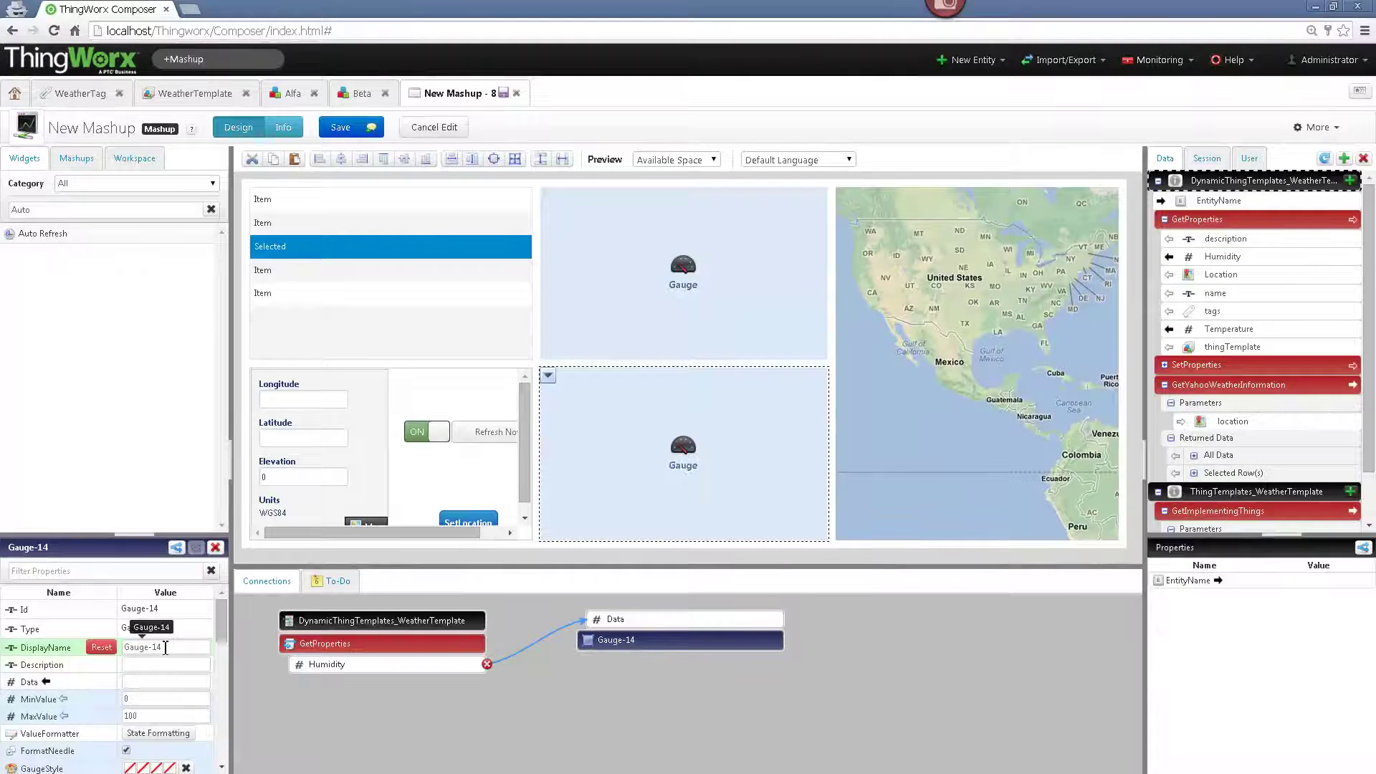
{"action": "scroll", "coordinate": [165, 648], "scroll_direction": "down", "scroll_amount": 5}
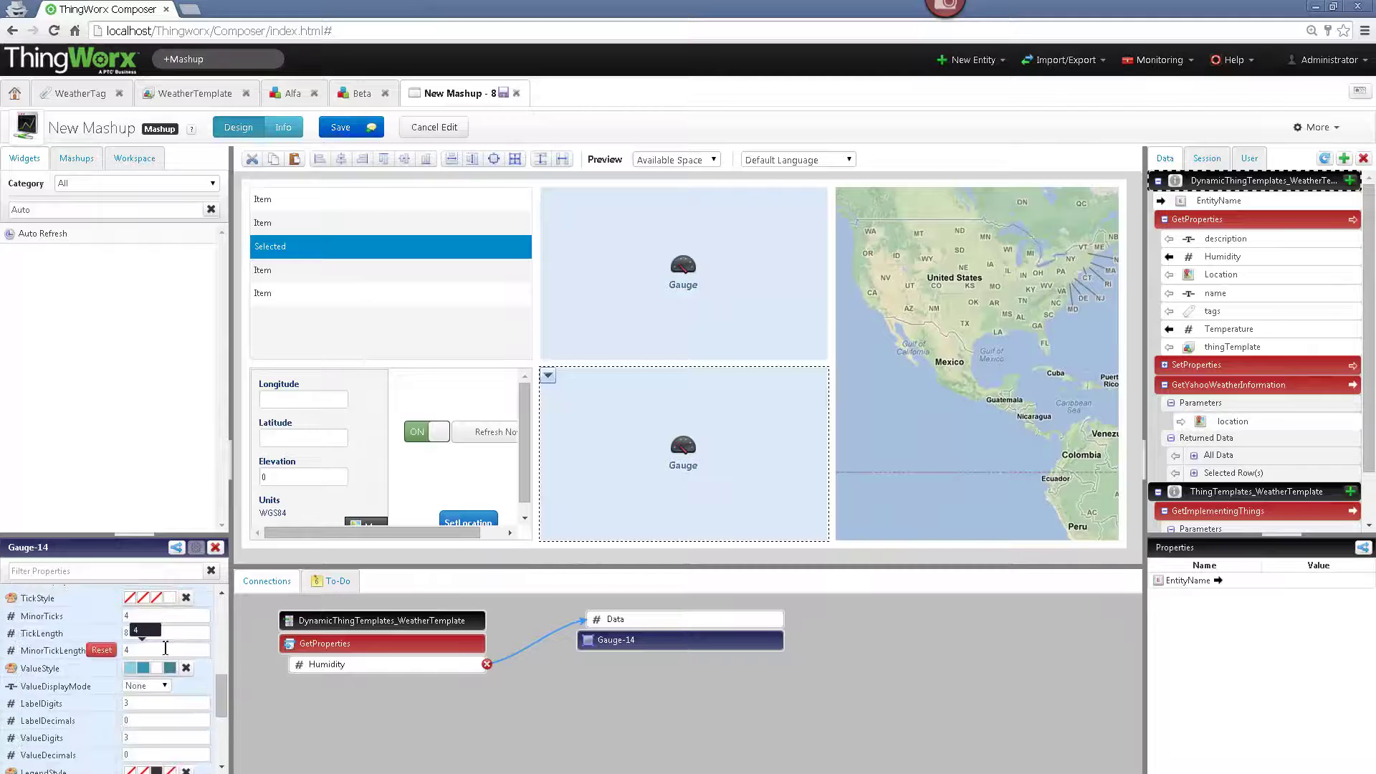
{"action": "left_click", "coordinate": [162, 687]}
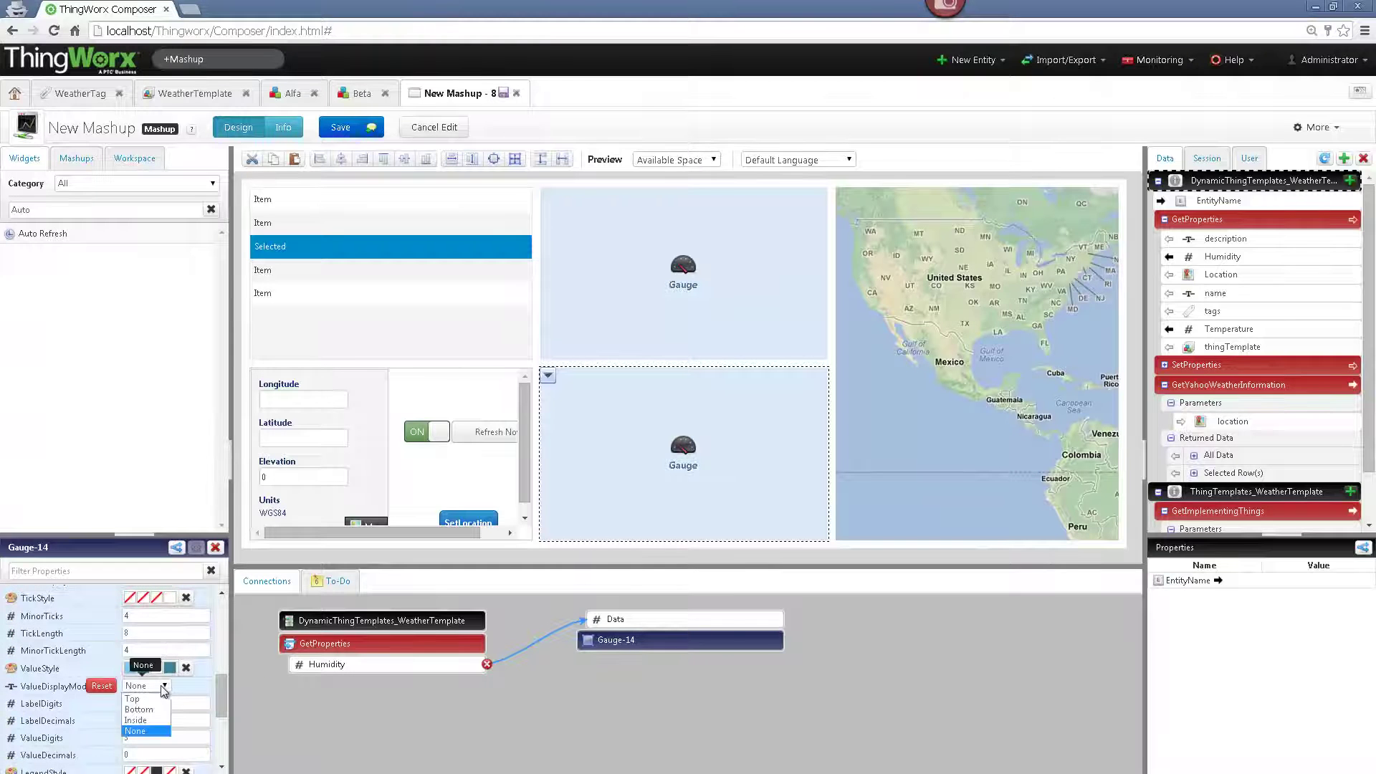
{"action": "left_click", "coordinate": [139, 720]}
{"action": "left_click", "coordinate": [626, 312]}
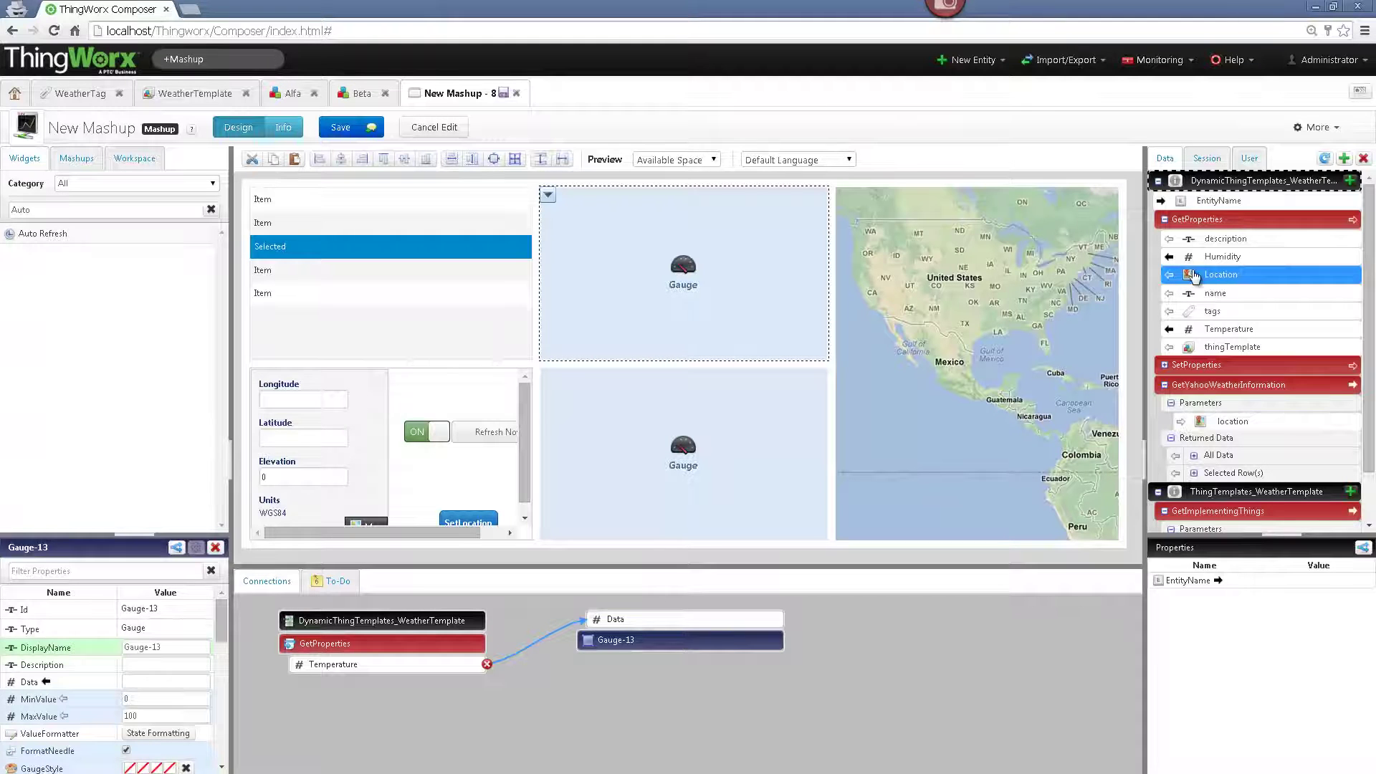
{"action": "left_click_drag", "start_coordinate": [1196, 277], "coordinate": [1033, 278]}
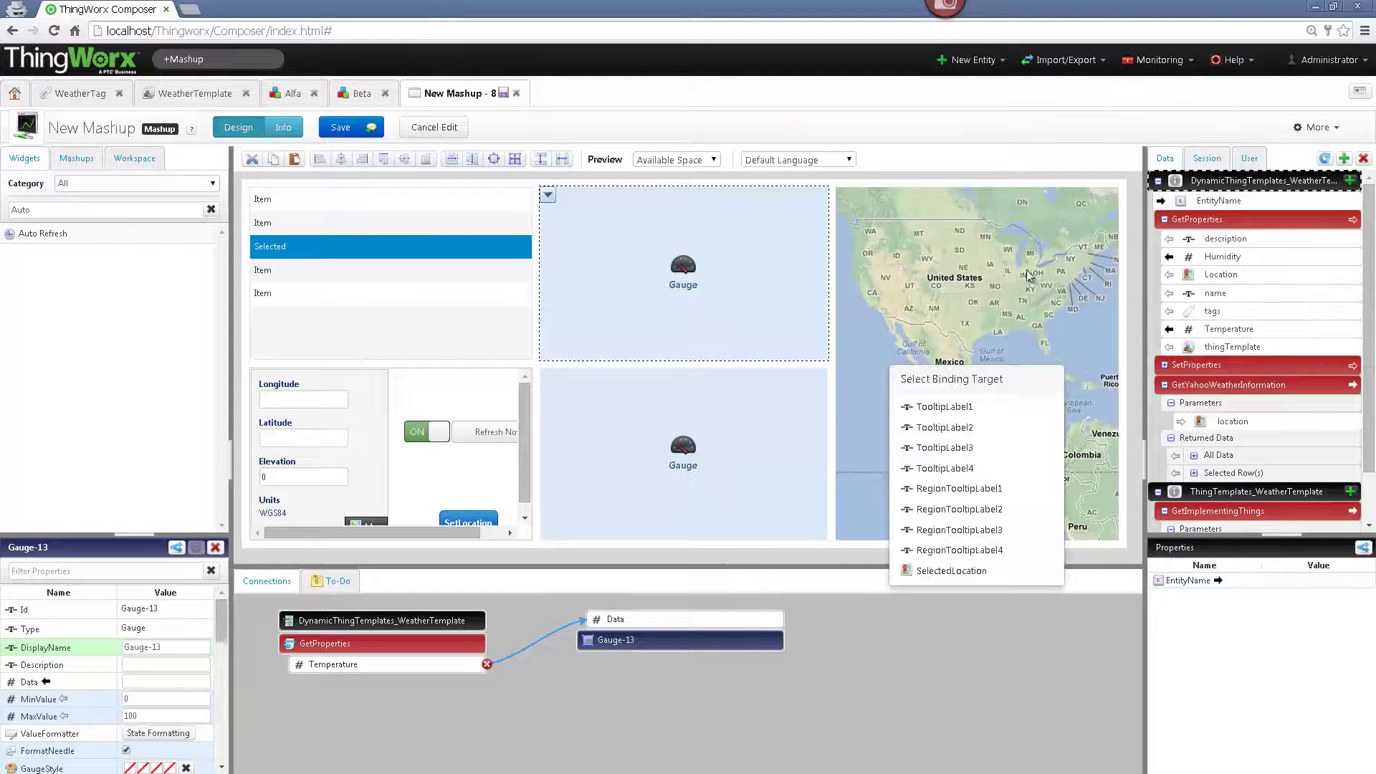
- Bind Location to GoogleMap-12's SelectedLocation and enable ShowSelectionMarker via the 'Showse' filter
{"action": "left_click", "coordinate": [948, 571]}
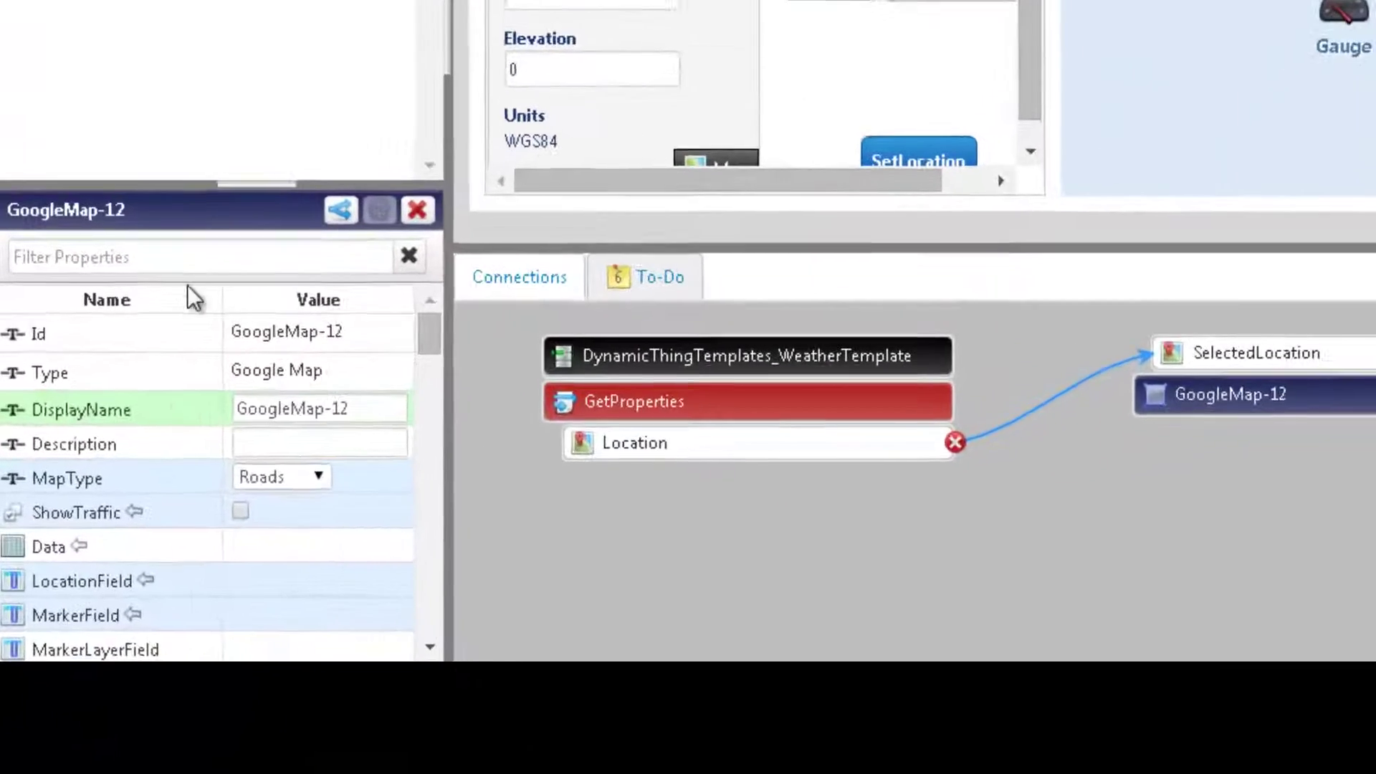
{"action": "left_click", "coordinate": [98, 577]}
{"action": "type", "text": "Sho"}
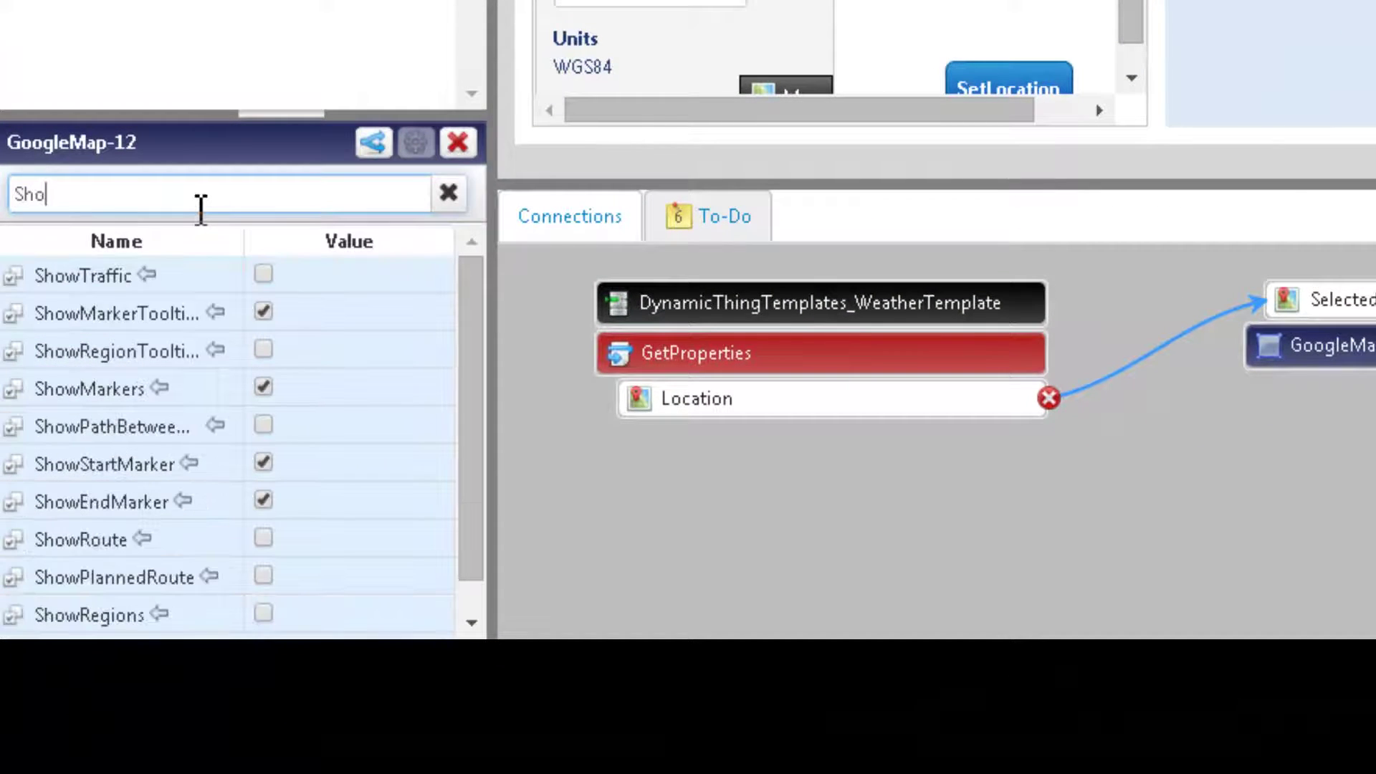
{"action": "type", "text": "wse"}
{"action": "left_click", "coordinate": [263, 274]}
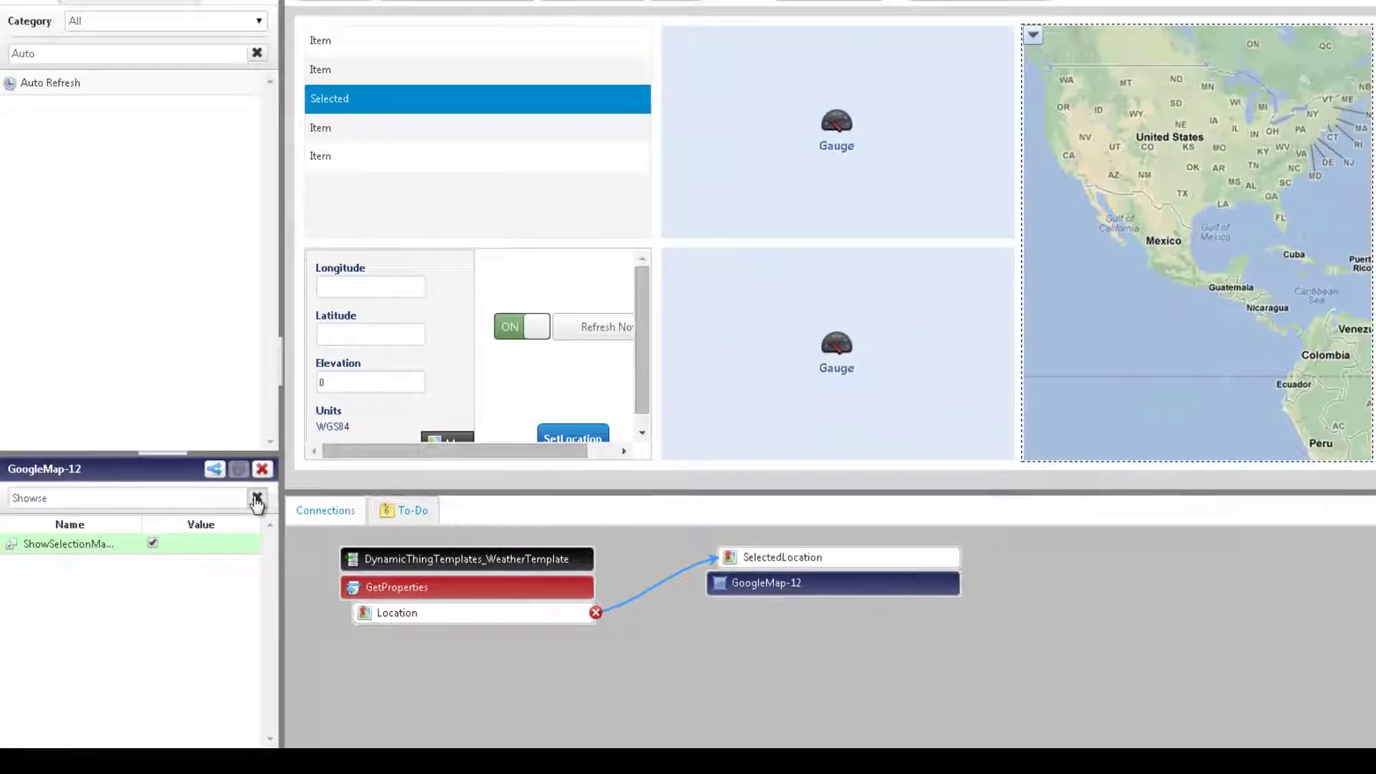
{"action": "left_click", "coordinate": [256, 499]}
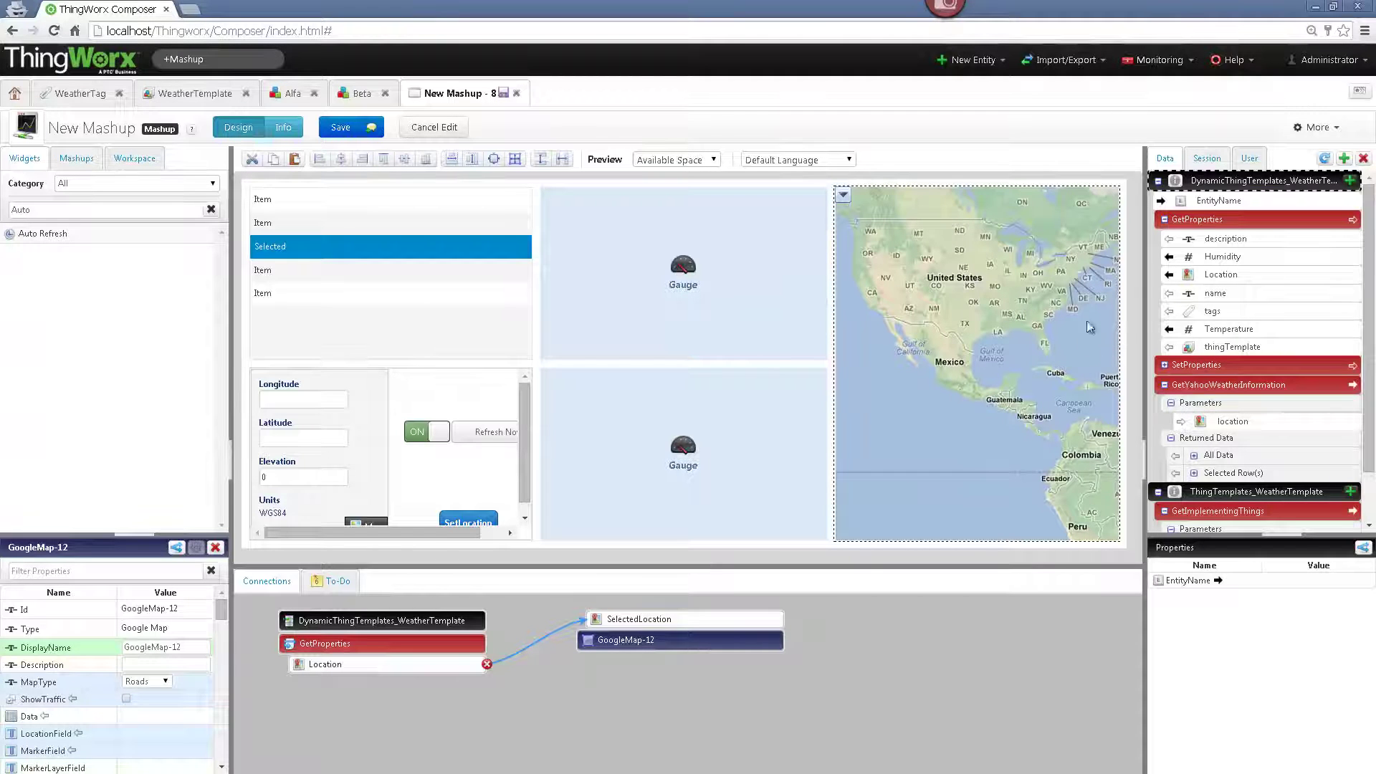
- Bind the location picker's Location to SetProperties' Location and make SetLocation clicks call SetProperties
{"action": "left_click", "coordinate": [282, 380]}
{"action": "left_click", "coordinate": [261, 380]}
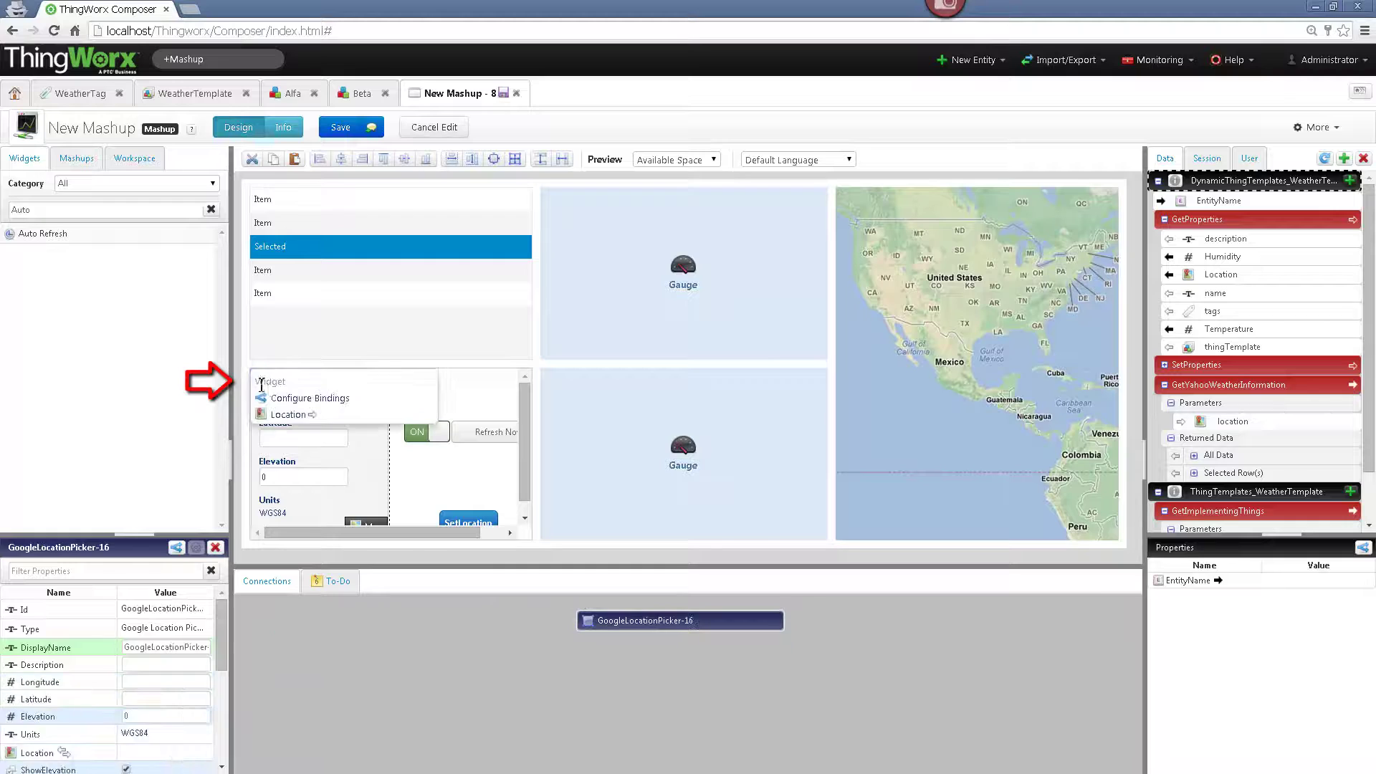
{"action": "left_click_drag", "start_coordinate": [288, 415], "coordinate": [1216, 404]}
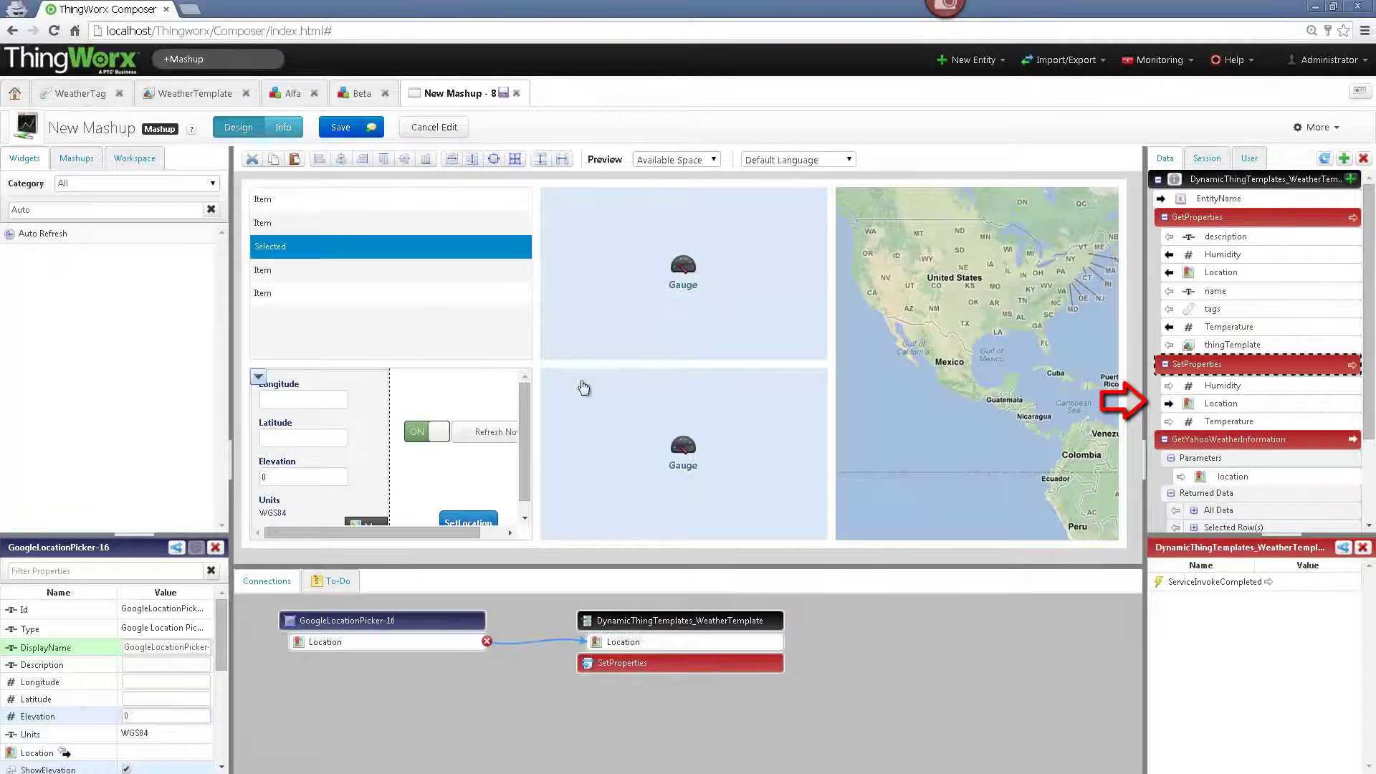
{"action": "left_click", "coordinate": [445, 517]}
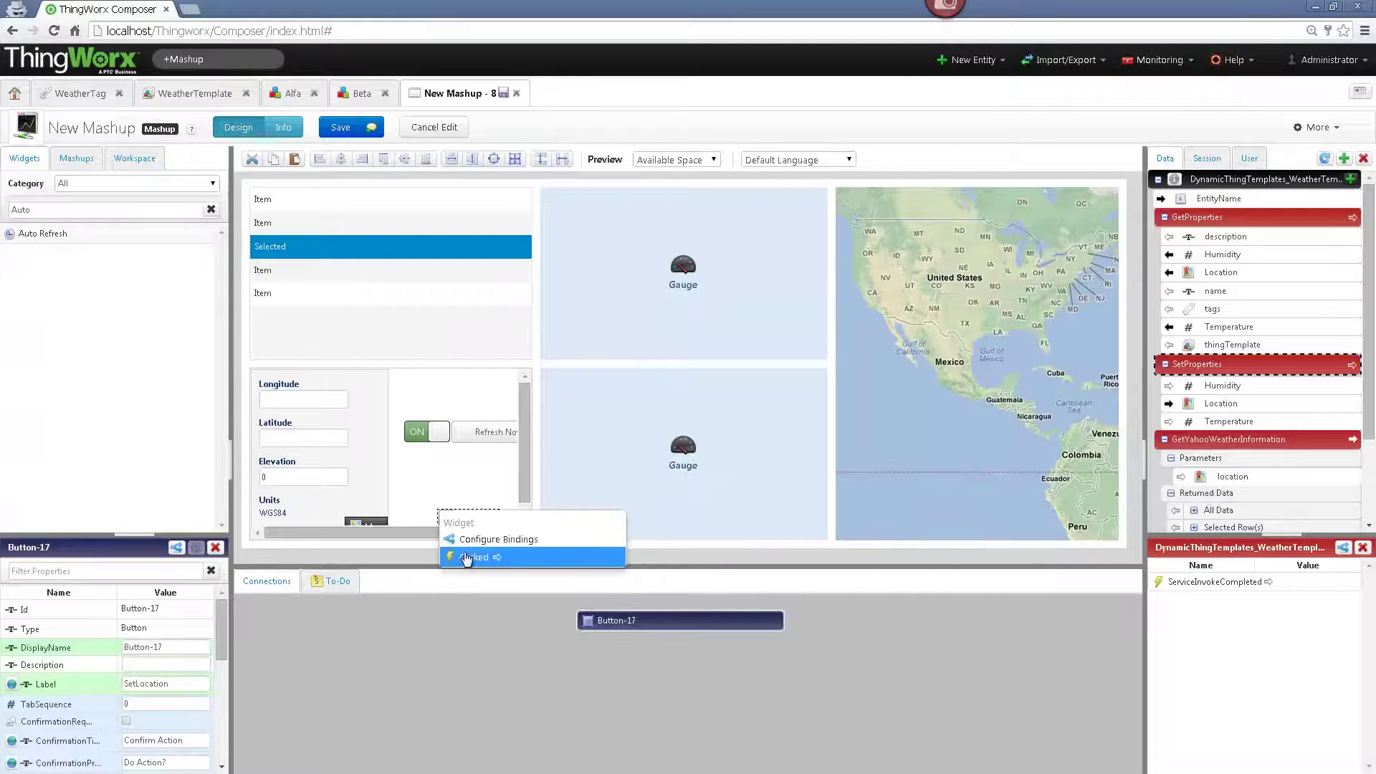
{"action": "left_click_drag", "start_coordinate": [466, 558], "coordinate": [1219, 365]}
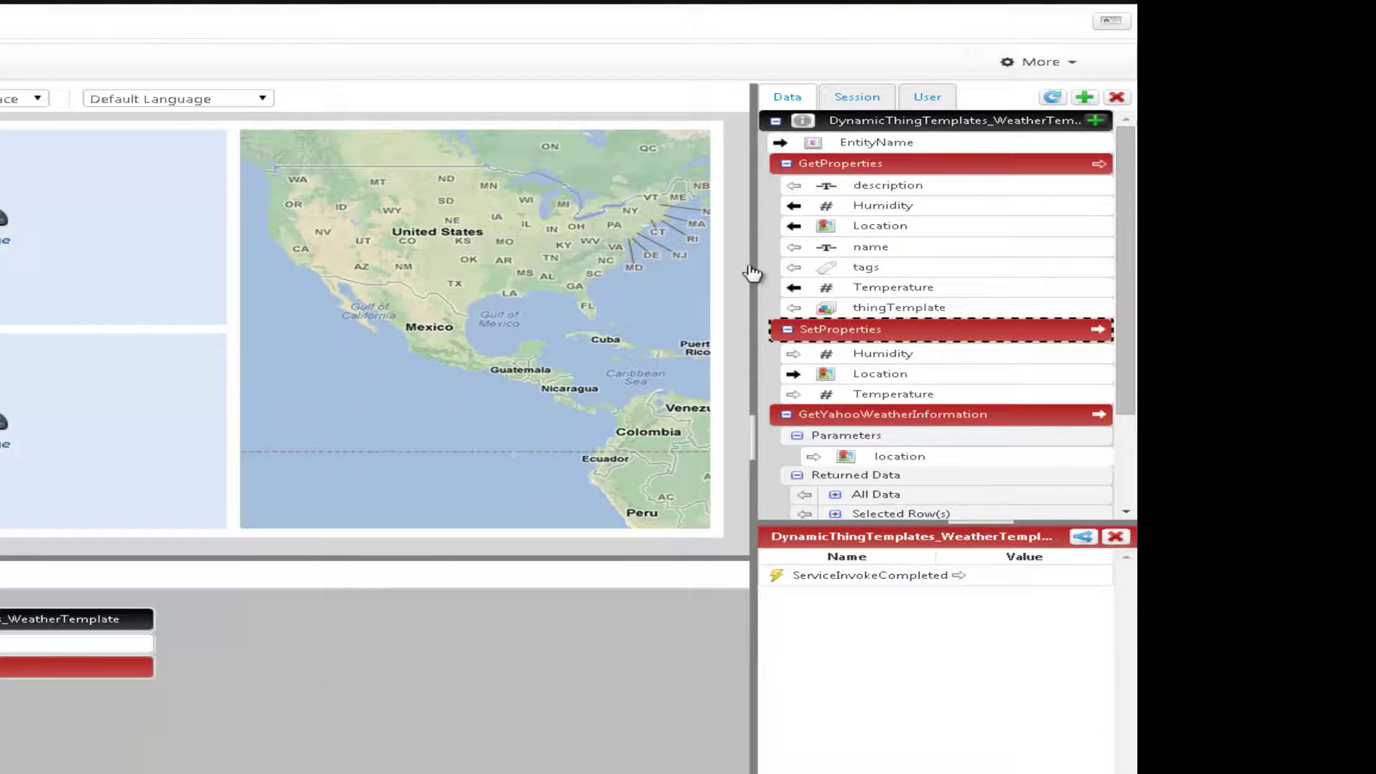
- Feed Location into GetYahooWeatherInformation's location parameter and run it after SetProperties completes
{"action": "left_click", "coordinate": [912, 225]}
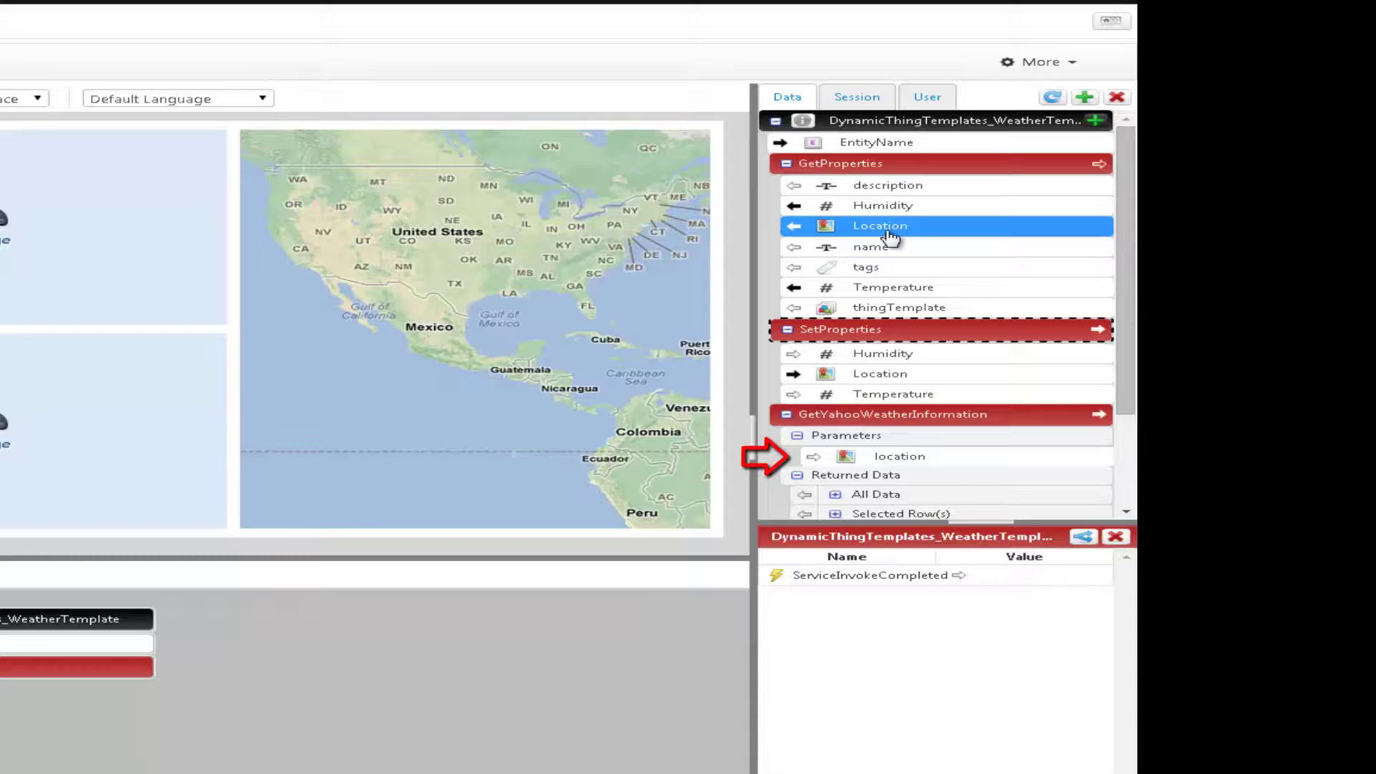
{"action": "left_click_drag", "start_coordinate": [889, 230], "coordinate": [869, 462]}
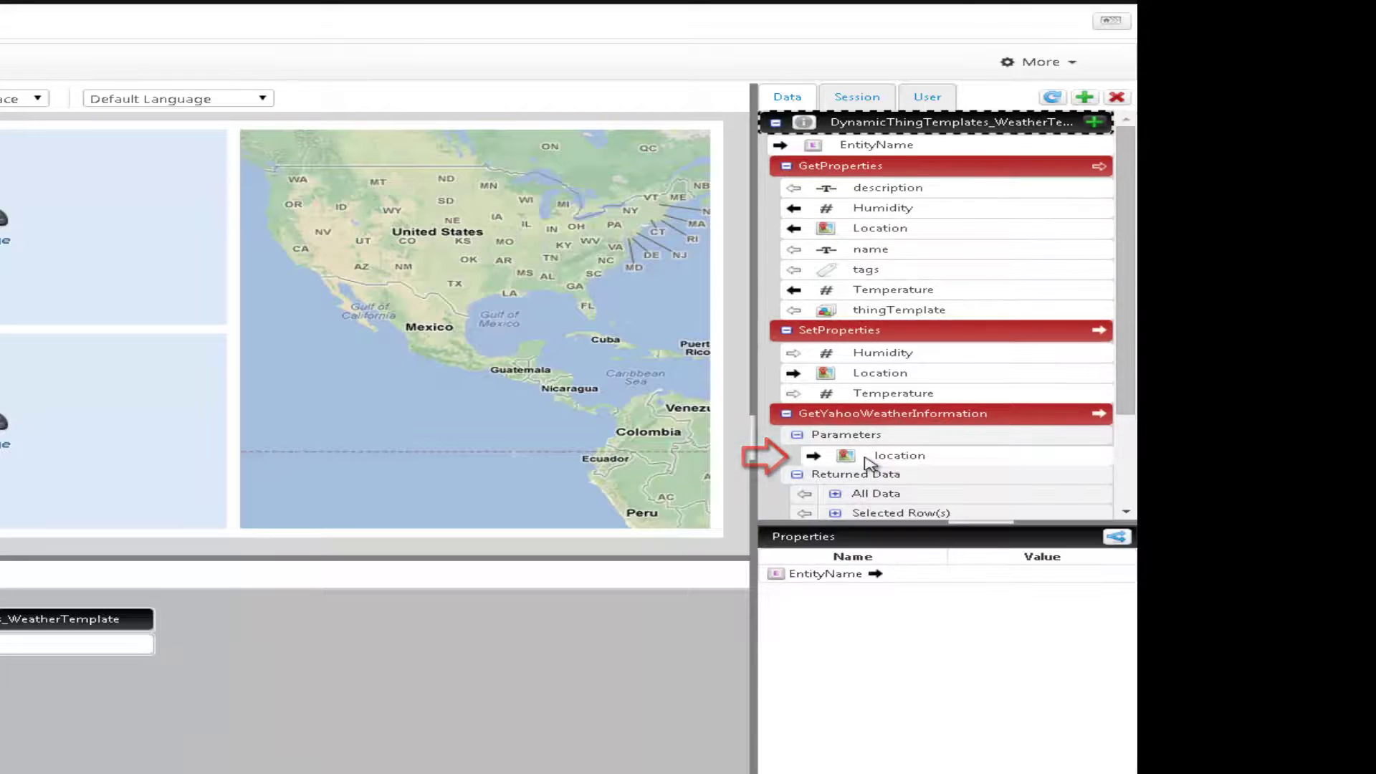
{"action": "left_click", "coordinate": [864, 414]}
{"action": "scroll", "coordinate": [860, 394], "scroll_direction": "down", "scroll_amount": 2}
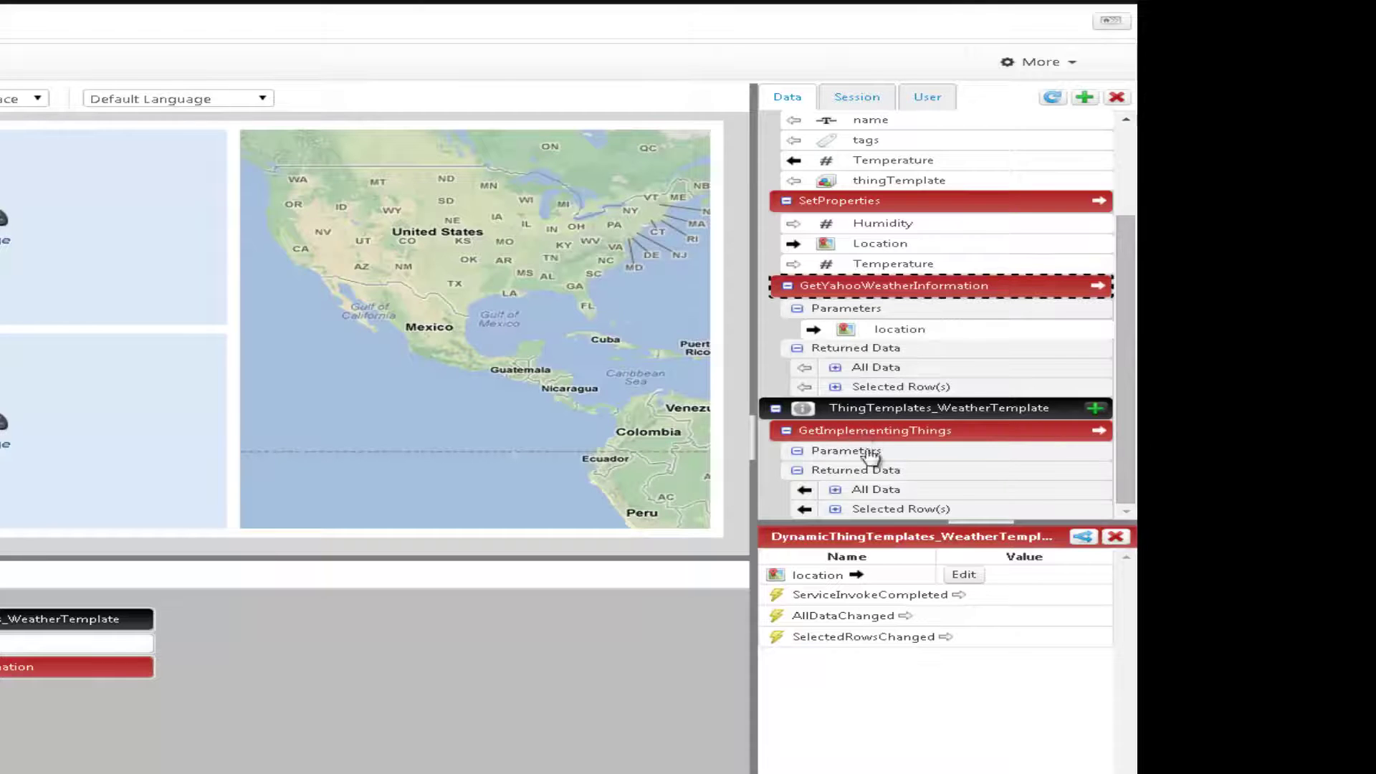
{"action": "left_click", "coordinate": [880, 433]}
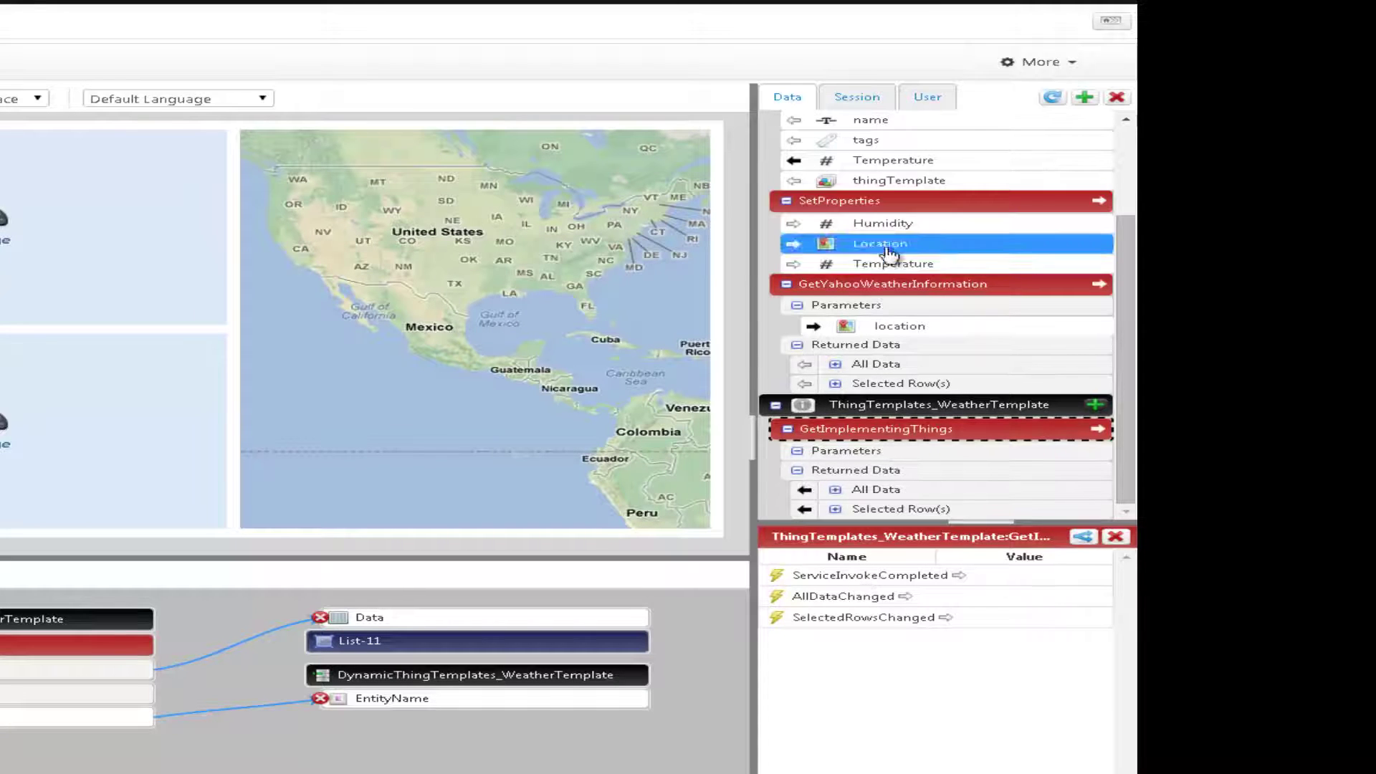
{"action": "left_click", "coordinate": [885, 203]}
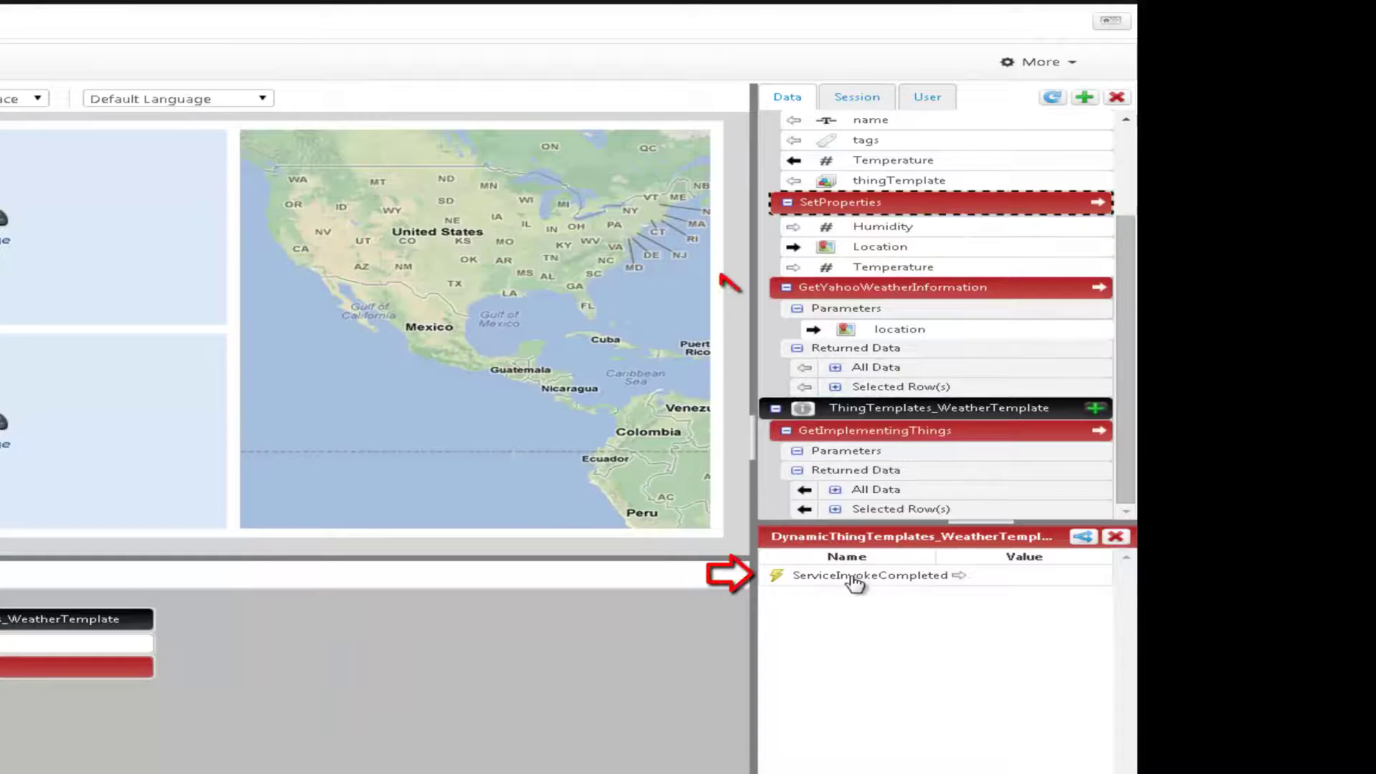
{"action": "left_click_drag", "start_coordinate": [851, 585], "coordinate": [877, 305]}
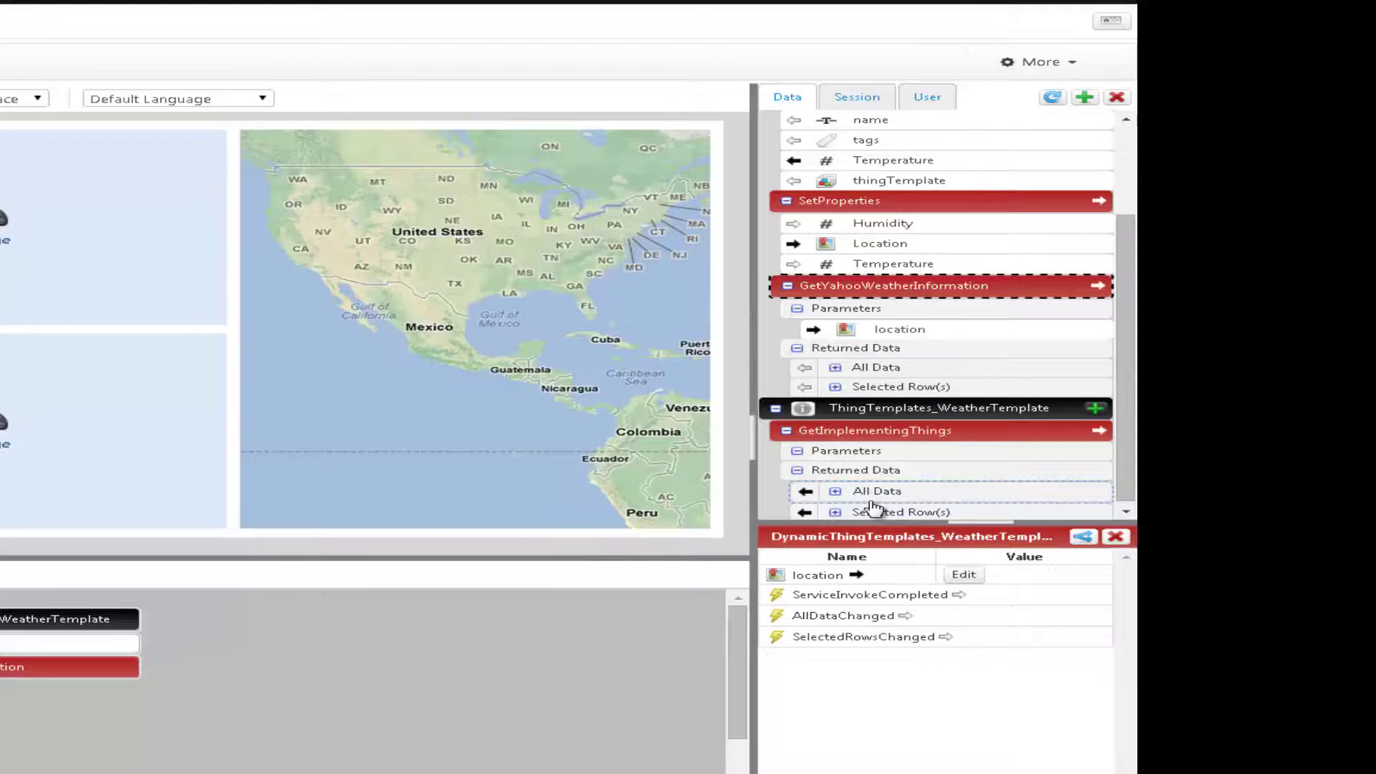
- Trigger GetProperties from GetImplementingThings' SelectedRowsChanged and GetYahooWeatherInformation's ServiceInvokeCompleted events
{"action": "left_click", "coordinate": [871, 434]}
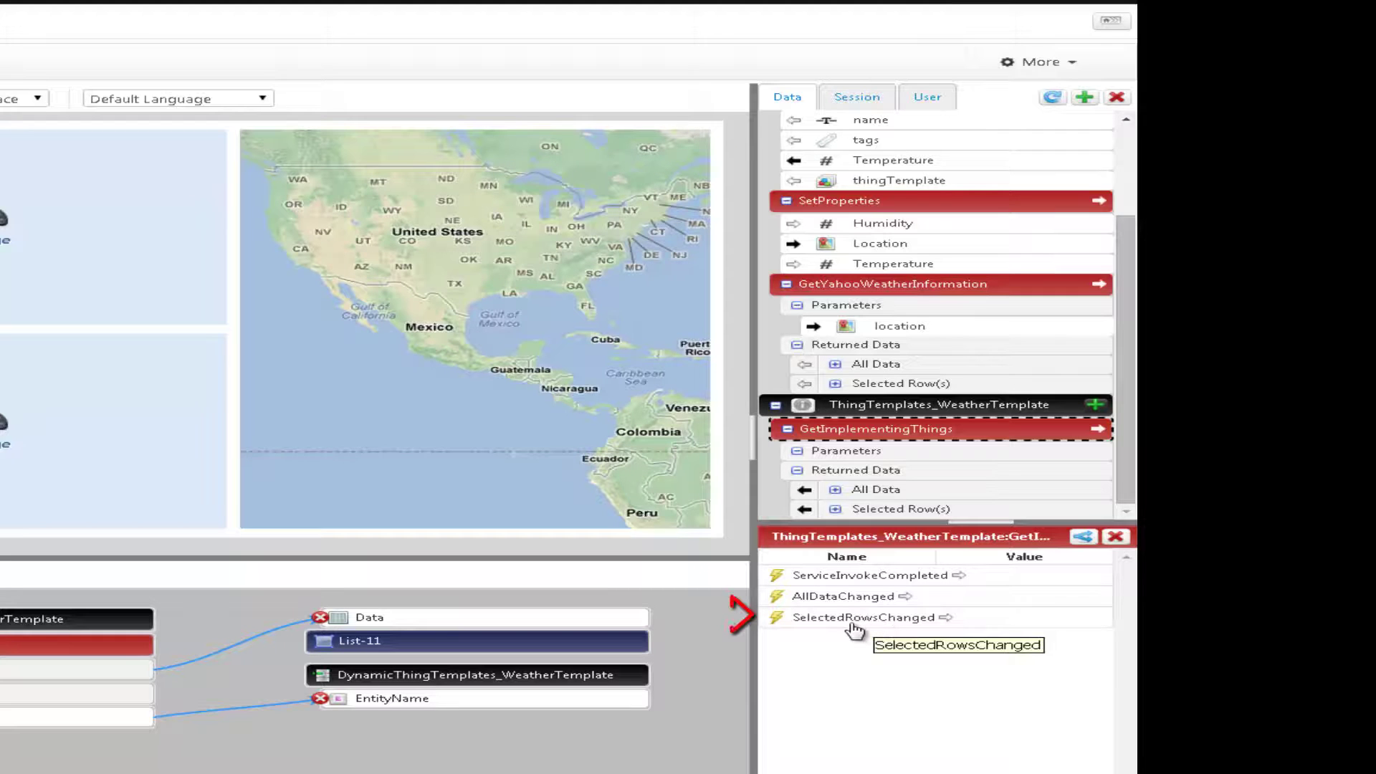
{"action": "mouse_move", "coordinate": [850, 627]}
{"action": "left_mouse_down"}
{"action": "mouse_move", "coordinate": [917, 603]}
{"action": "mouse_move", "coordinate": [796, 389]}
{"action": "mouse_move", "coordinate": [944, 403]}
{"action": "mouse_move", "coordinate": [927, 407]}
{"action": "left_mouse_up"}
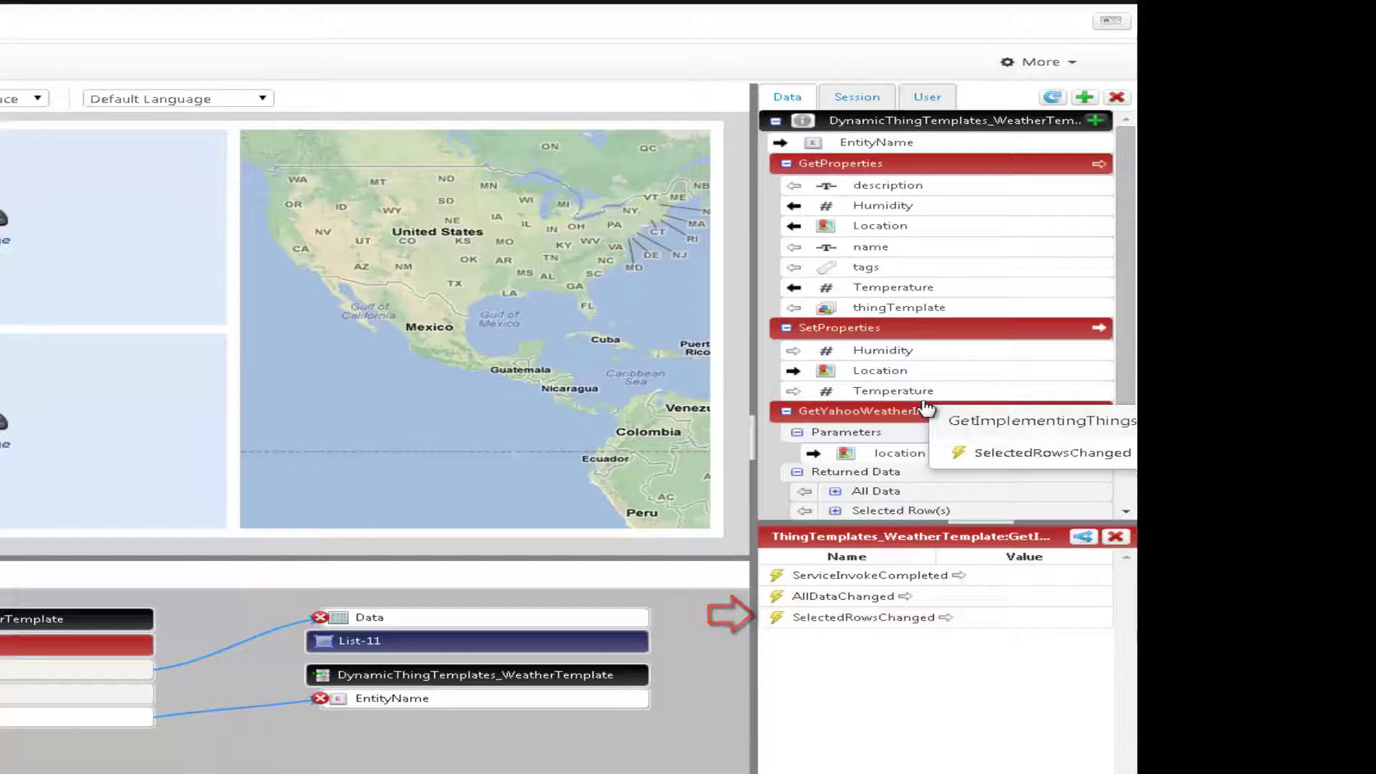
{"action": "left_click_drag", "start_coordinate": [927, 407], "coordinate": [871, 231]}
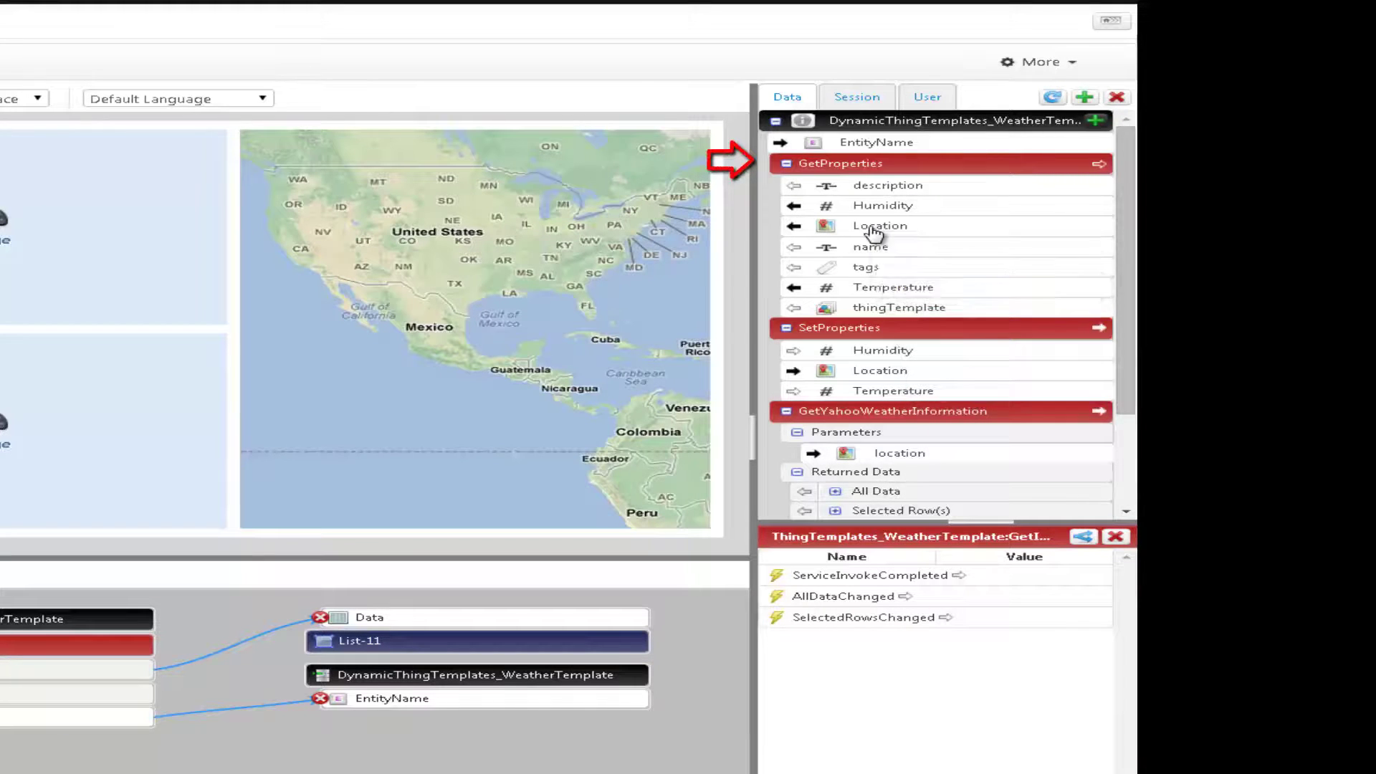
{"action": "left_click", "coordinate": [830, 457]}
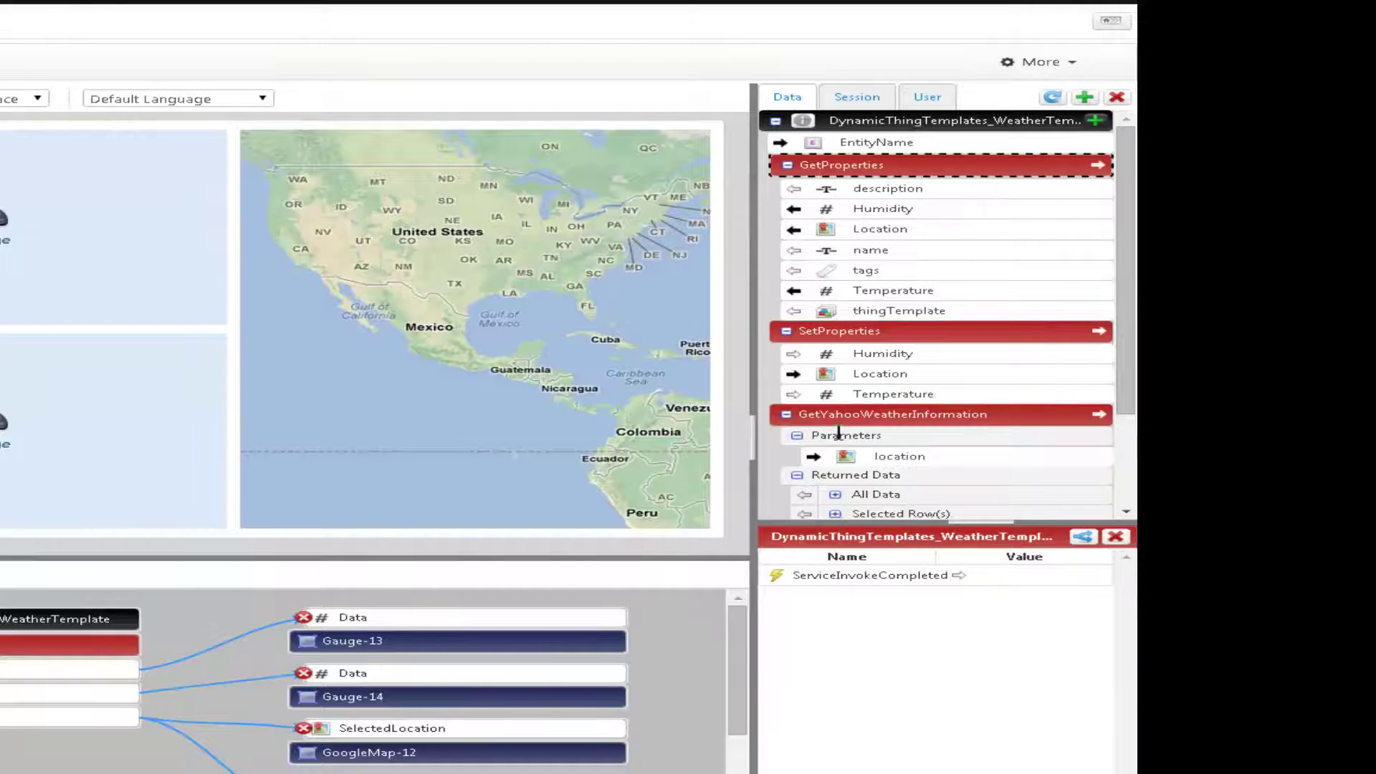
{"action": "left_click", "coordinate": [857, 415]}
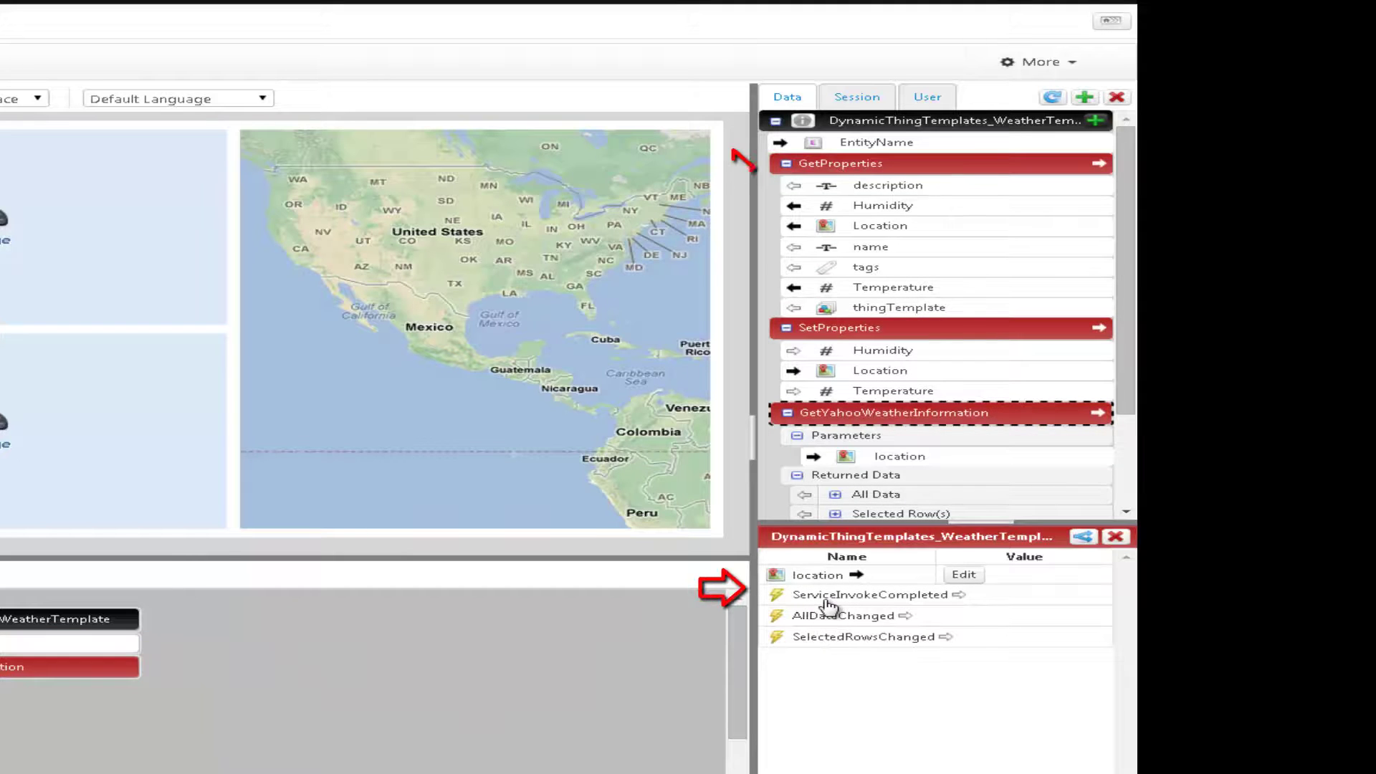
{"action": "left_click_drag", "start_coordinate": [830, 607], "coordinate": [864, 246]}
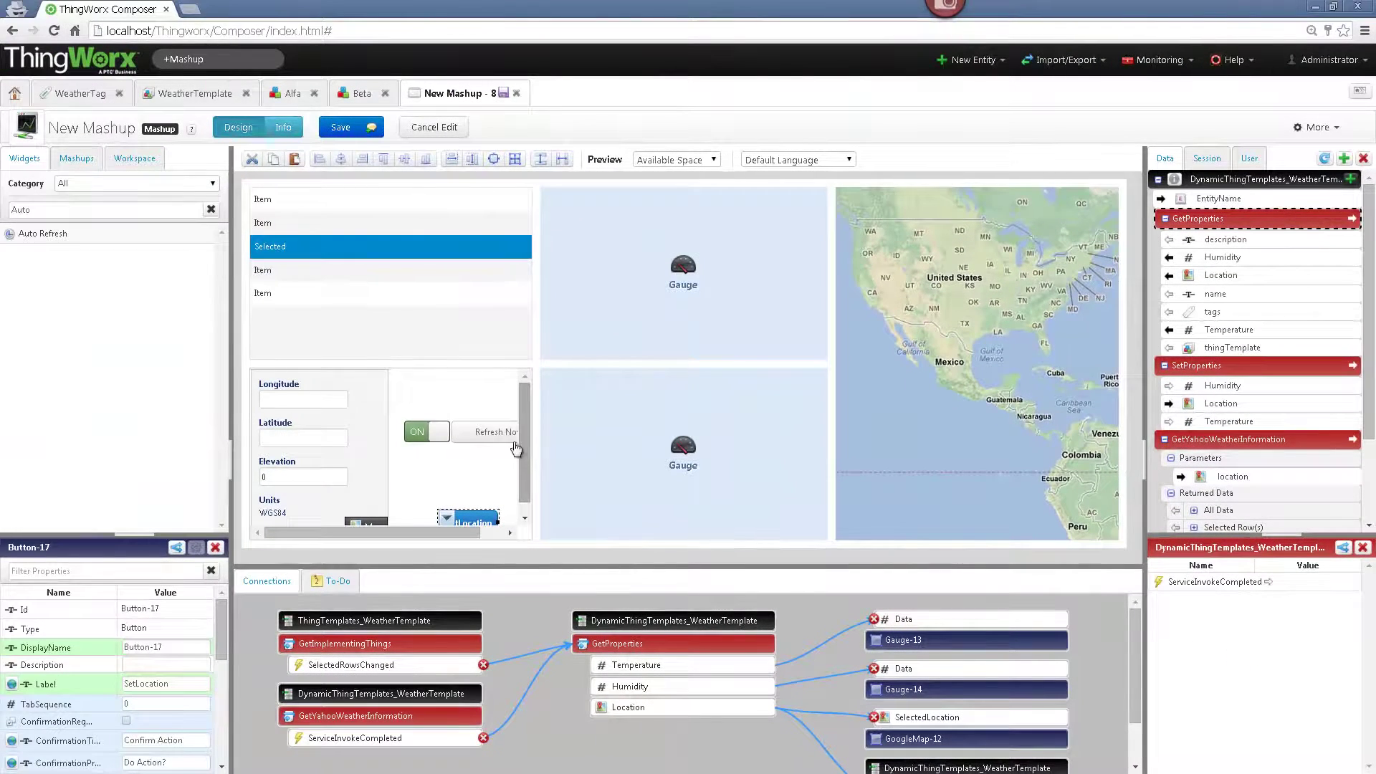
- Bind AutoRefresh's Refresh event to GetYahooWeatherInformation and GetProperties, keeping the 30-second interval
{"action": "left_click", "coordinate": [502, 444]}
{"action": "mouse_move", "coordinate": [418, 433]}
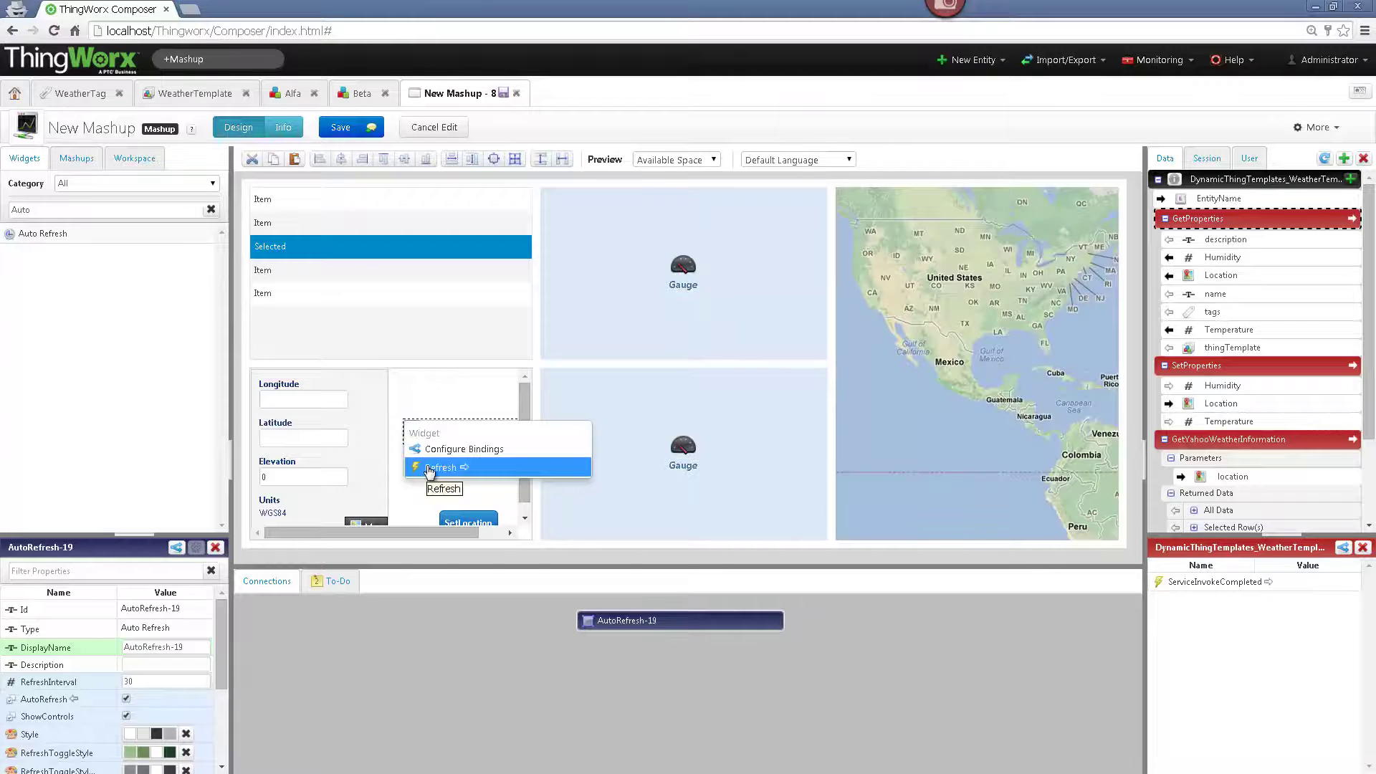
{"action": "left_click_drag", "start_coordinate": [430, 471], "coordinate": [1198, 444]}
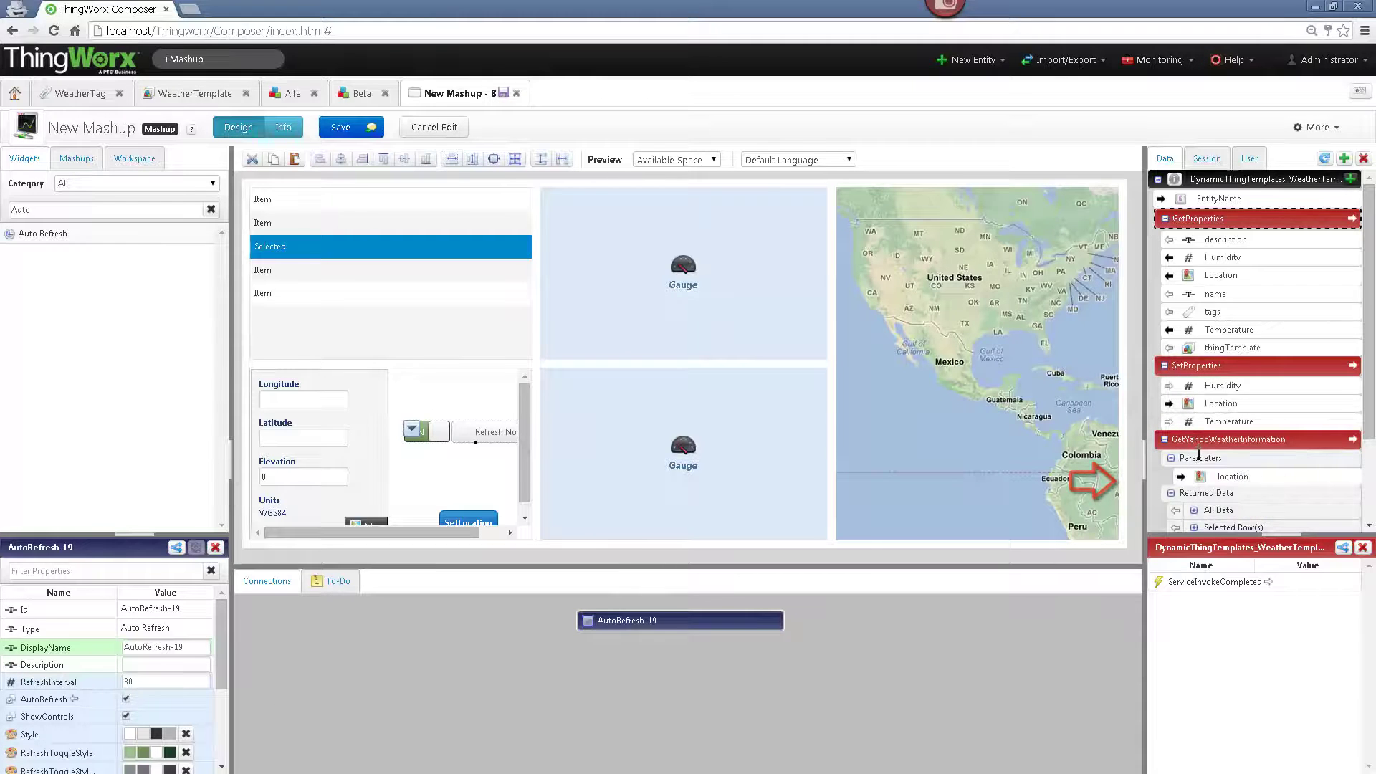
{"action": "left_click", "coordinate": [414, 431]}
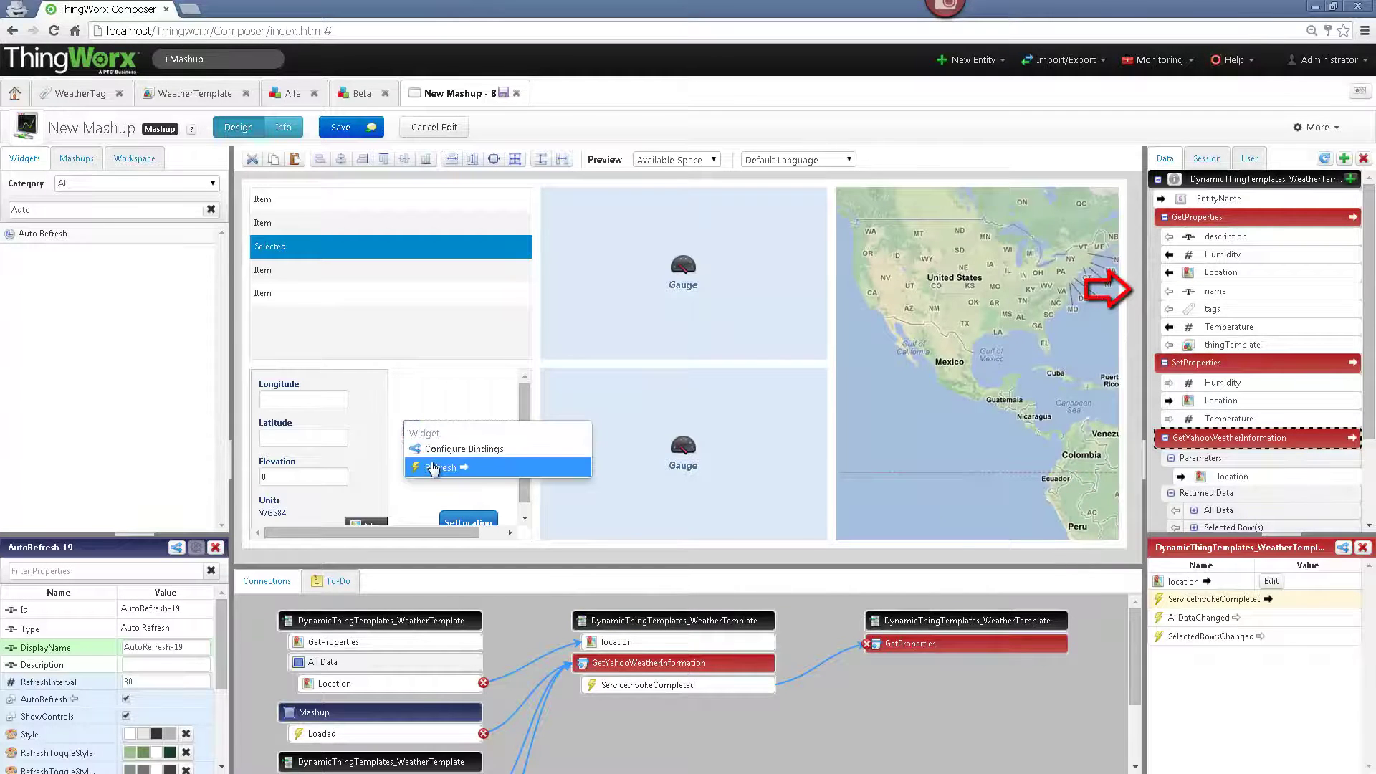
{"action": "left_click_drag", "start_coordinate": [433, 467], "coordinate": [1197, 216]}
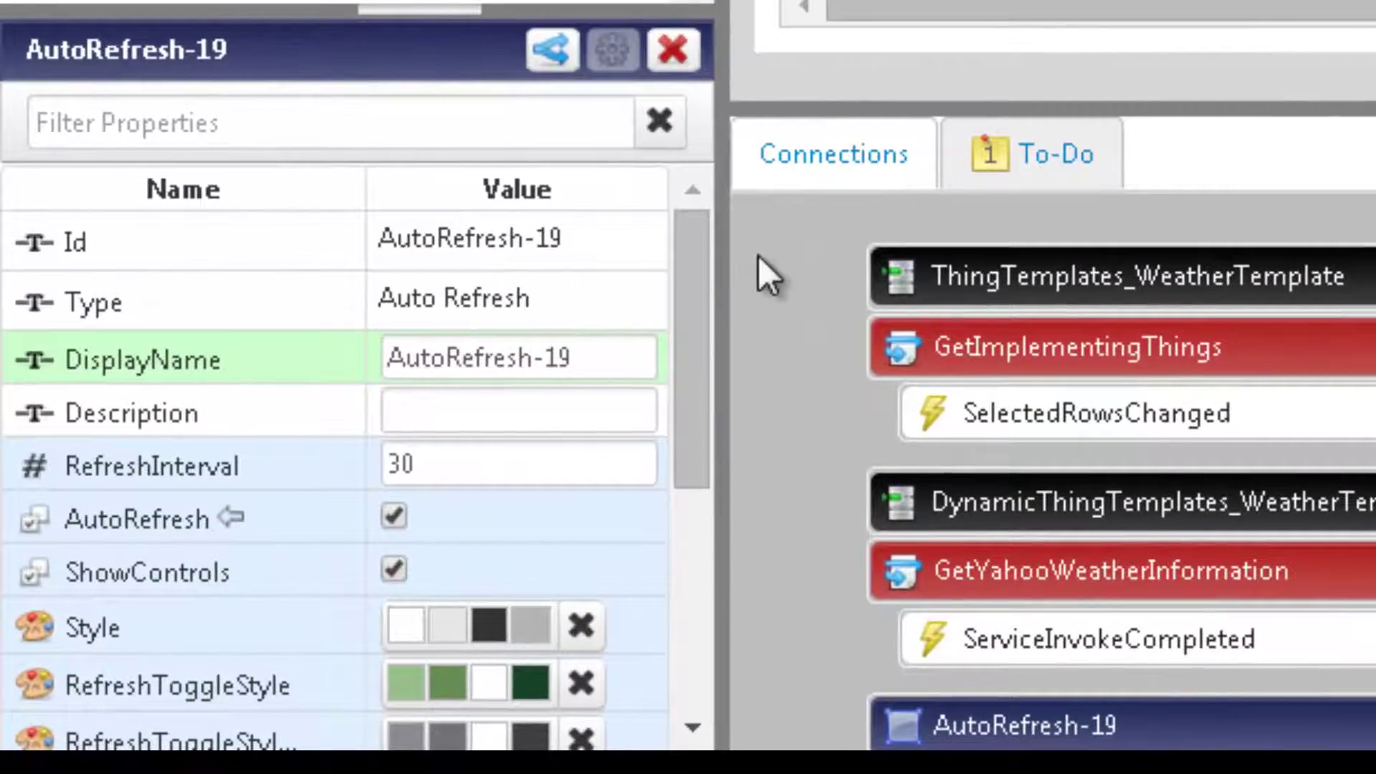
{"action": "double_click", "coordinate": [388, 466]}
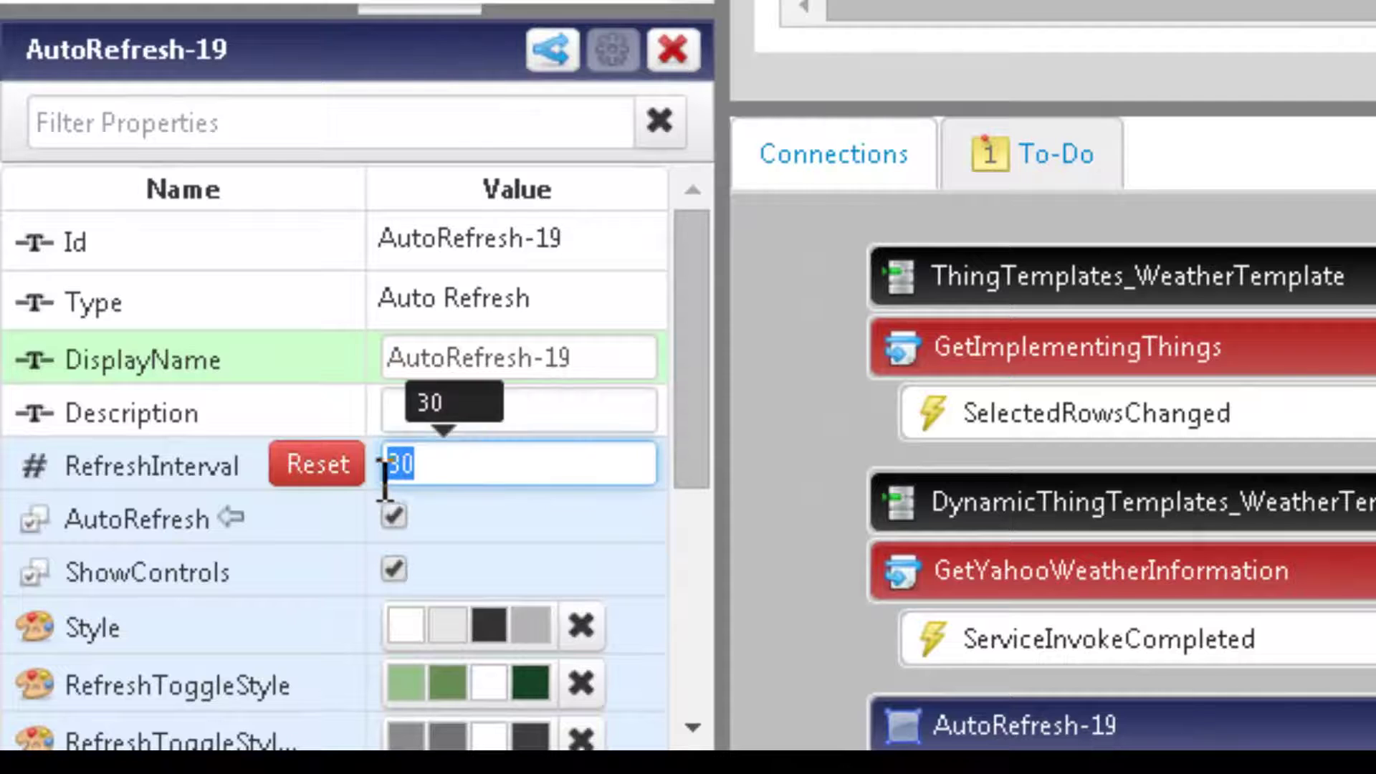
{"action": "left_click", "coordinate": [467, 460]}
{"action": "left_click", "coordinate": [526, 403]}
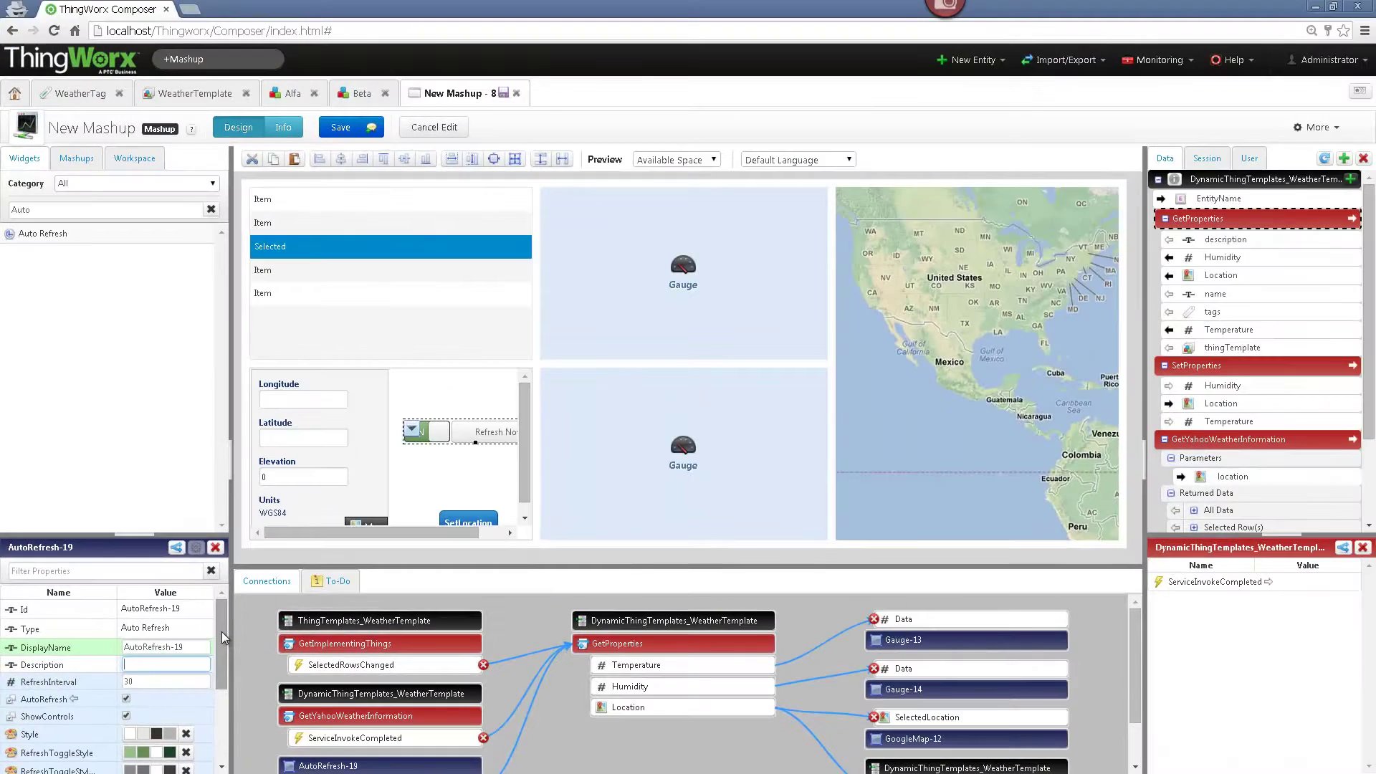
- Name the new mashup WeatherMashup, tag it WeatherTag:Yahoo, and save it
{"action": "left_click", "coordinate": [337, 132]}
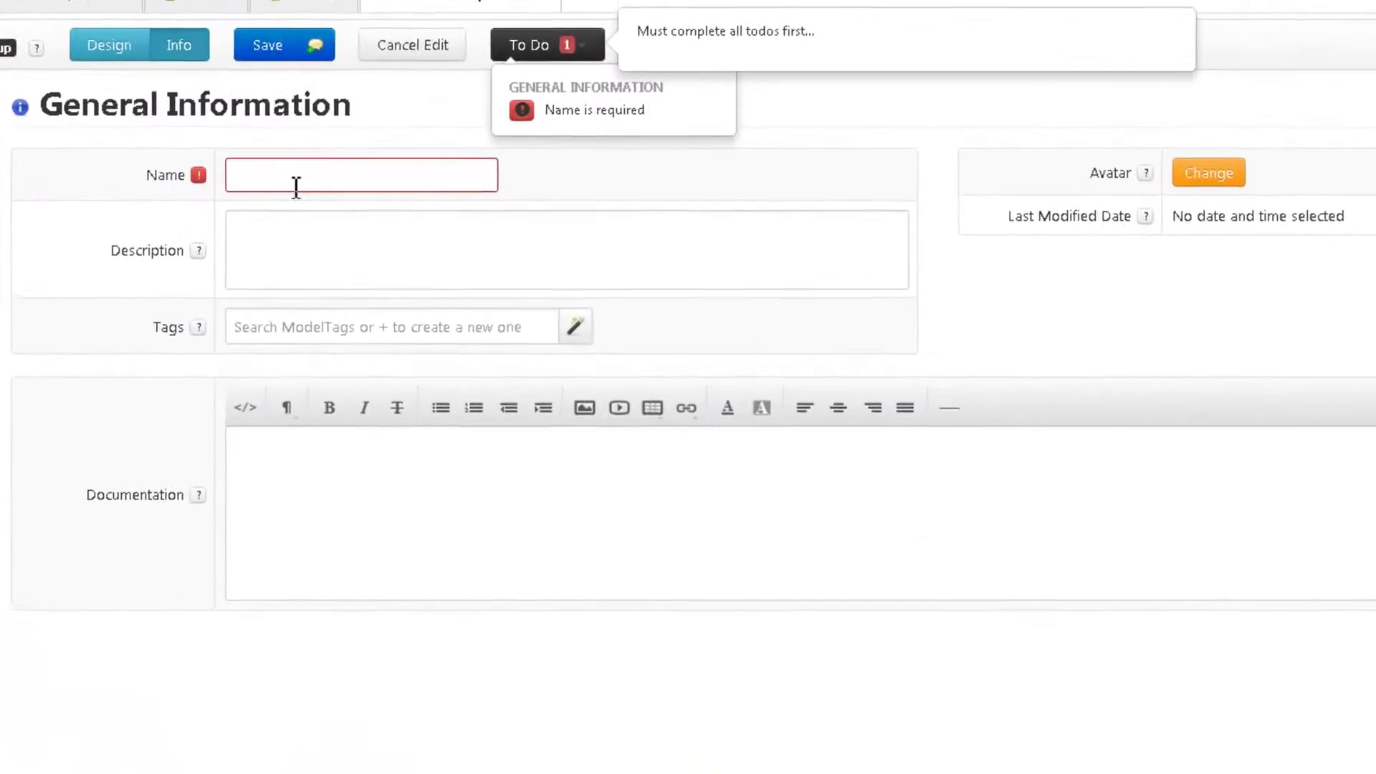
{"action": "left_click", "coordinate": [287, 183]}
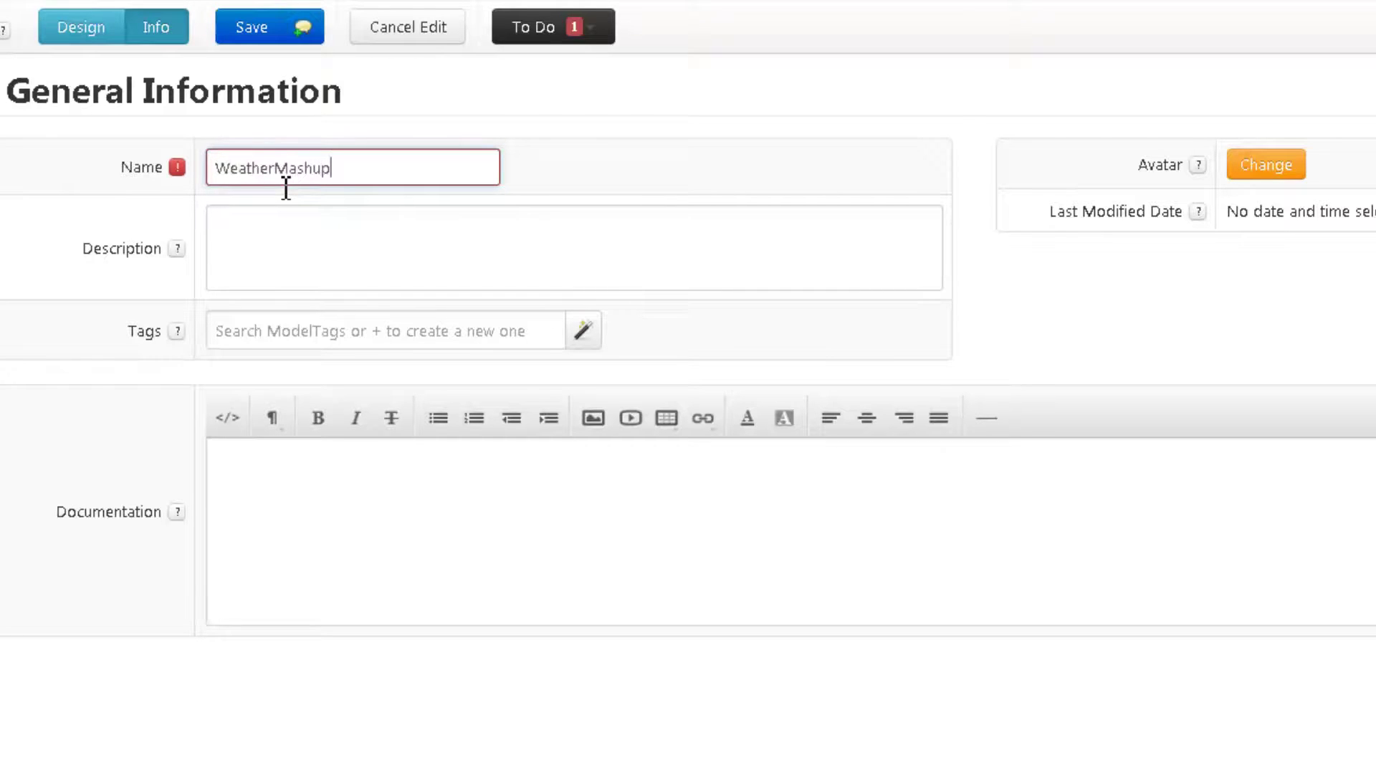
{"action": "left_click", "coordinate": [592, 345]}
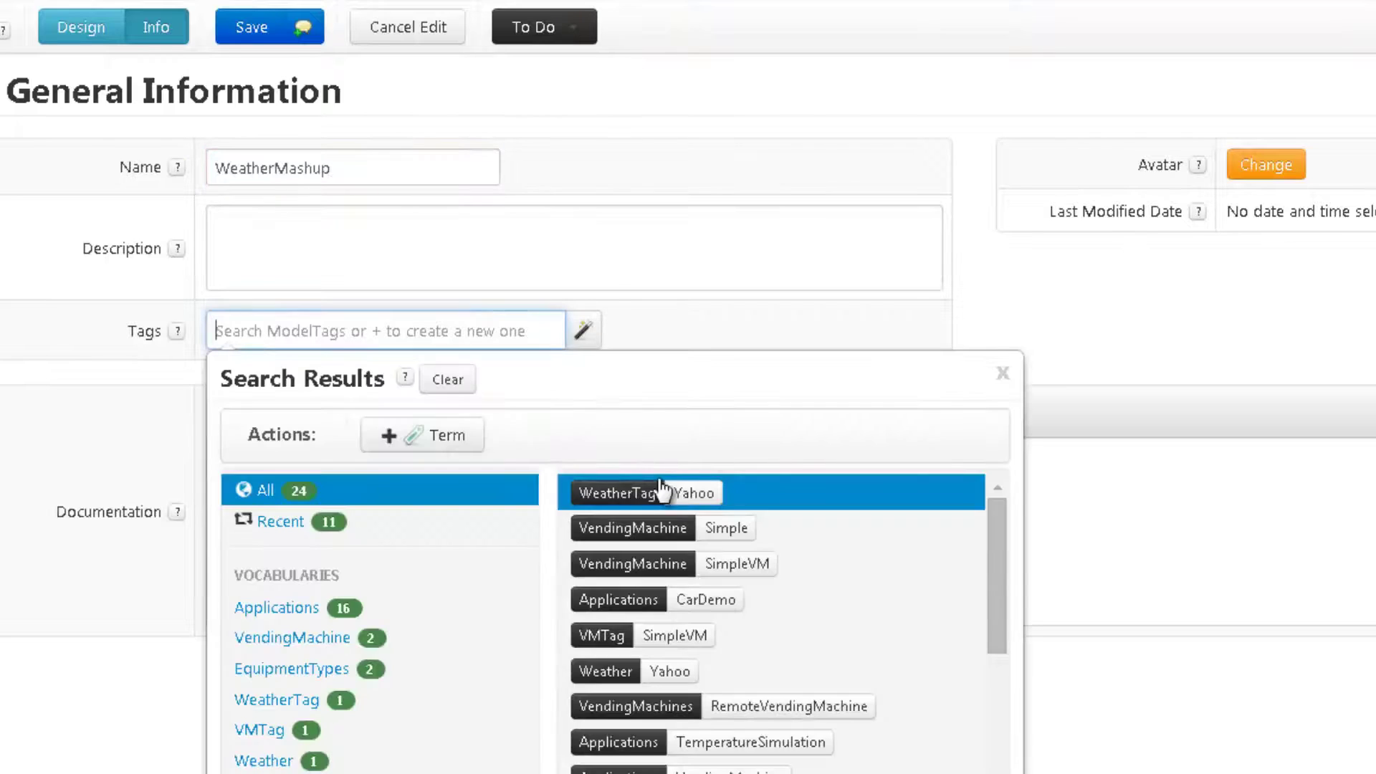
{"action": "left_click", "coordinate": [654, 401]}
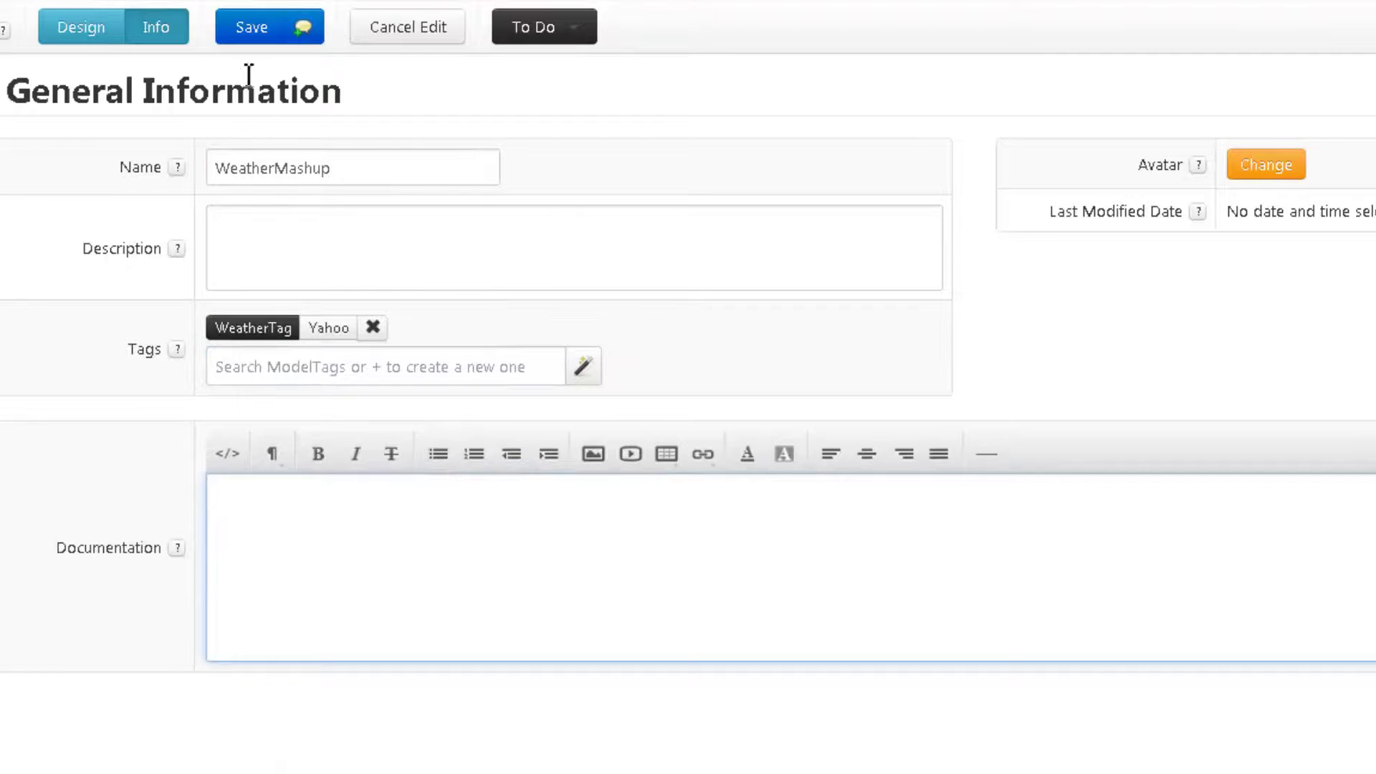
{"action": "left_click", "coordinate": [245, 29]}
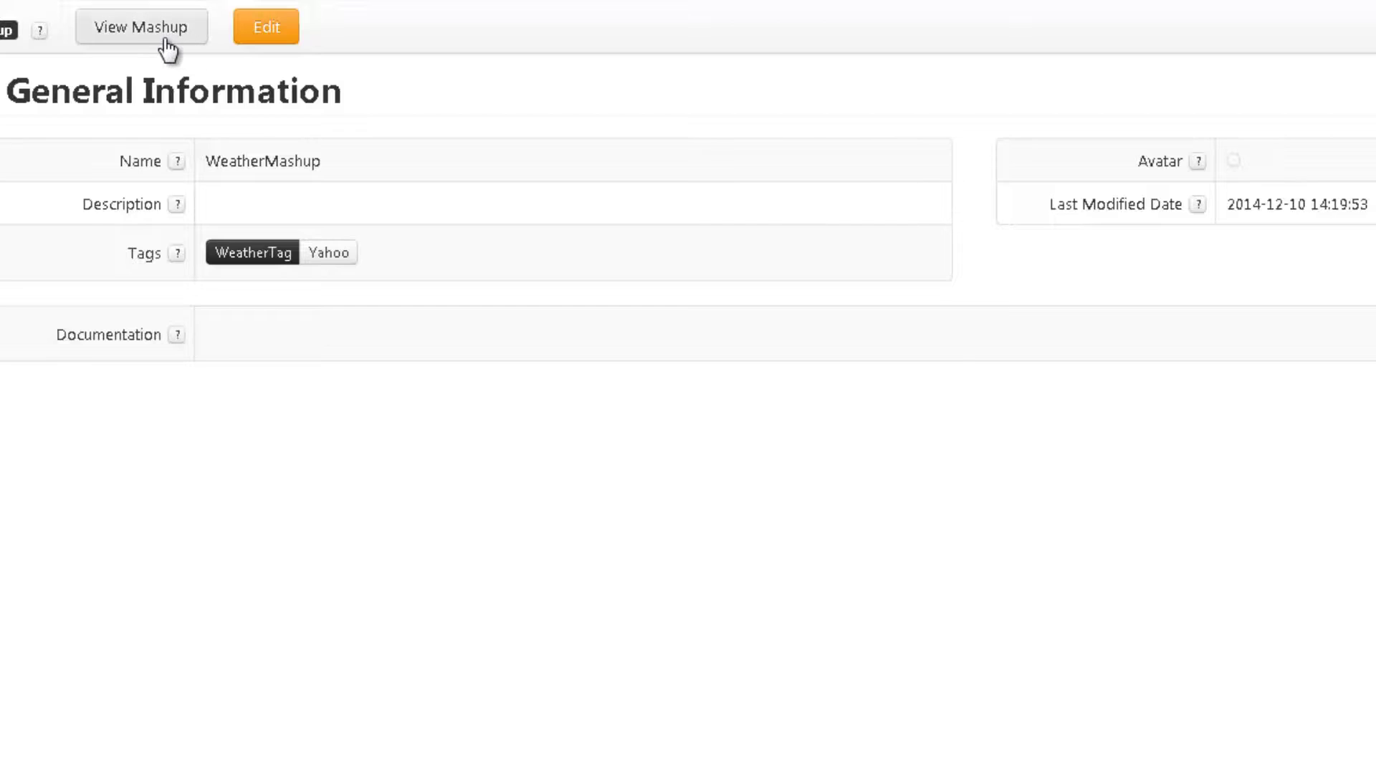
- Run WeatherMashup live and display the Beta Thing's weather
{"action": "left_click", "coordinate": [164, 42]}
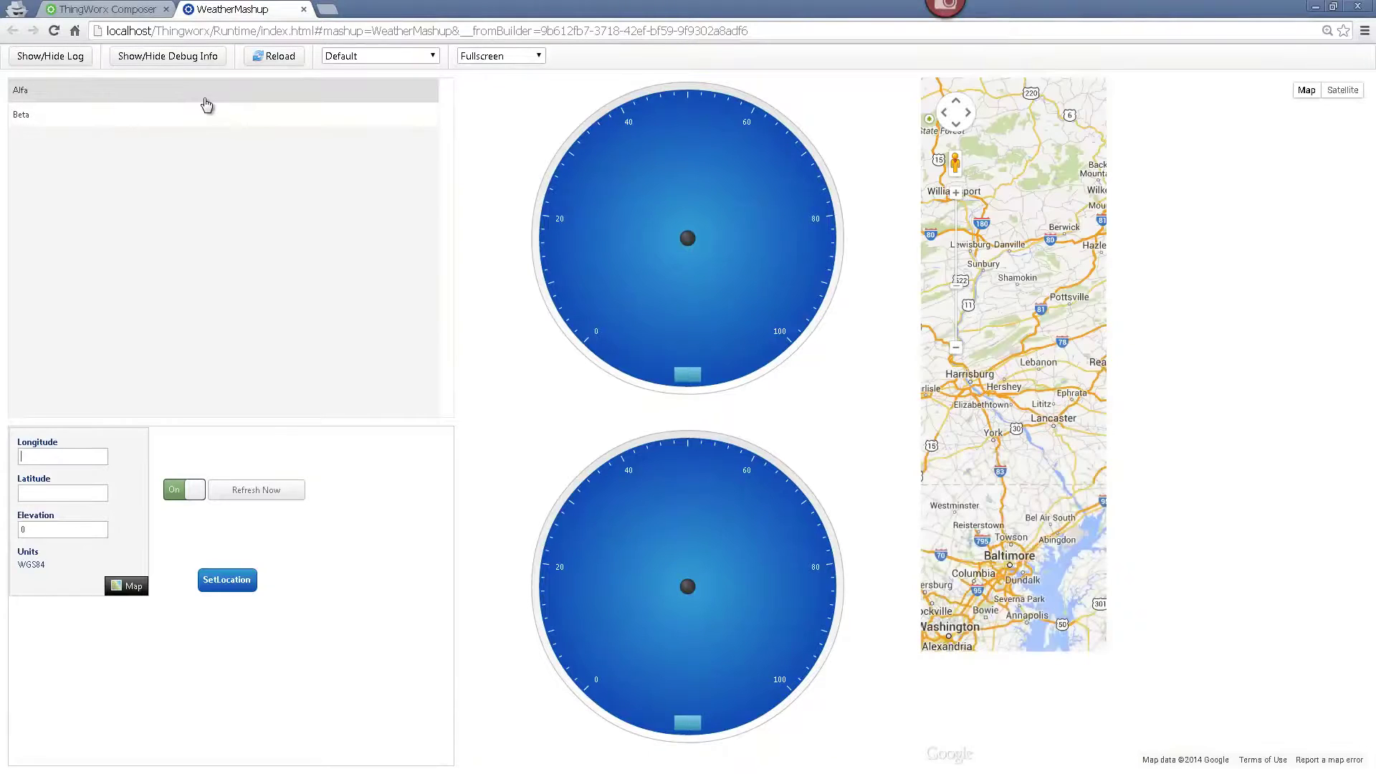
{"action": "left_click", "coordinate": [207, 105]}
{"action": "left_click", "coordinate": [206, 124]}
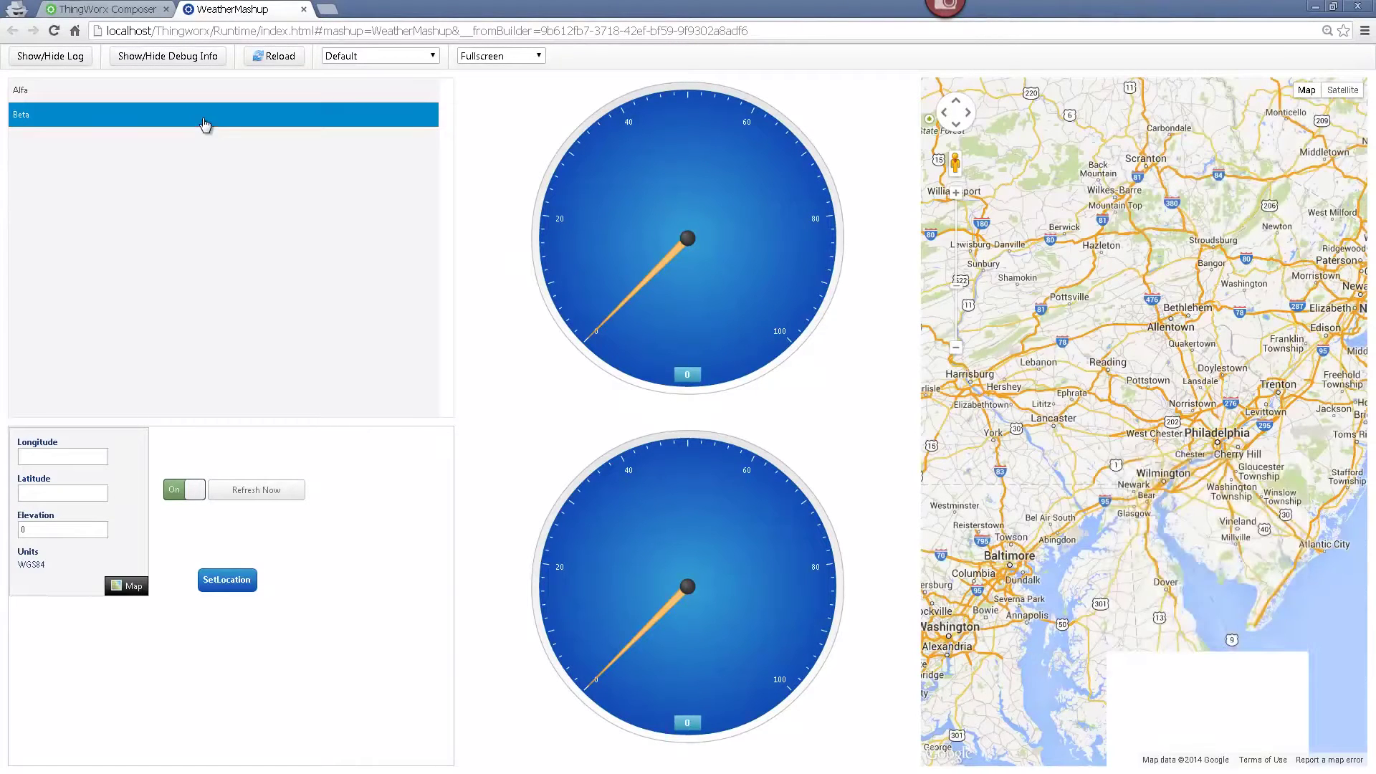
- On the location picker map, pan east to Russia, zoom in and pick Moscow
{"action": "left_click", "coordinate": [129, 585]}
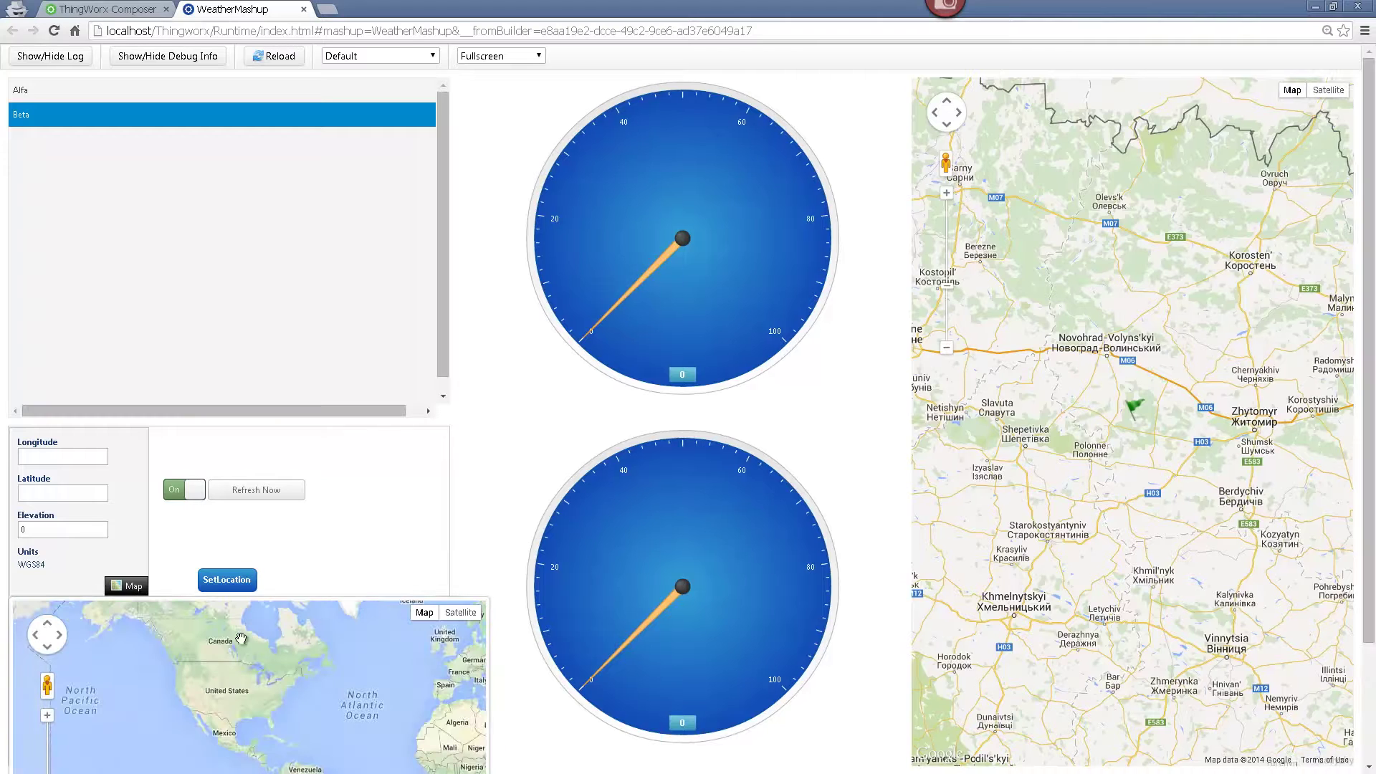
{"action": "left_click_drag", "start_coordinate": [368, 673], "coordinate": [184, 658]}
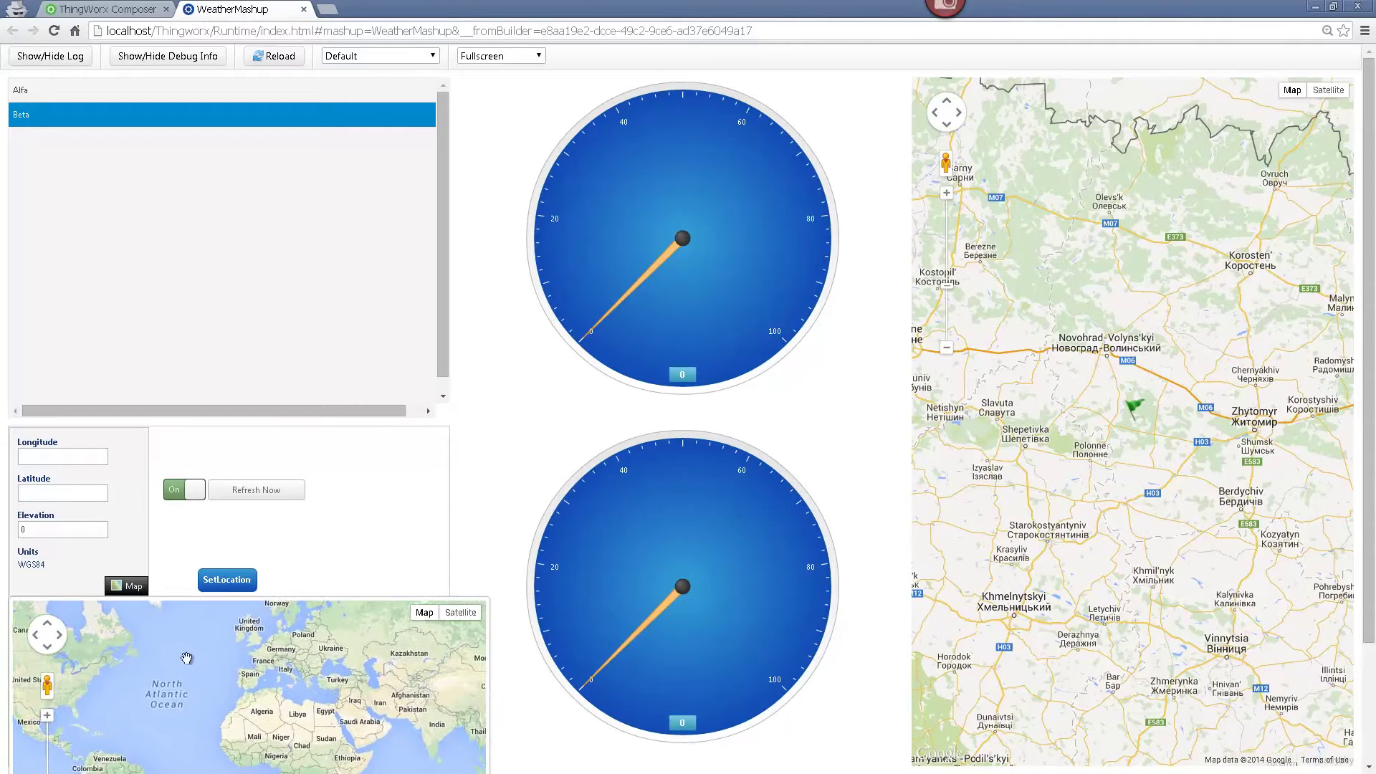
{"action": "left_click_drag", "start_coordinate": [333, 665], "coordinate": [266, 712]}
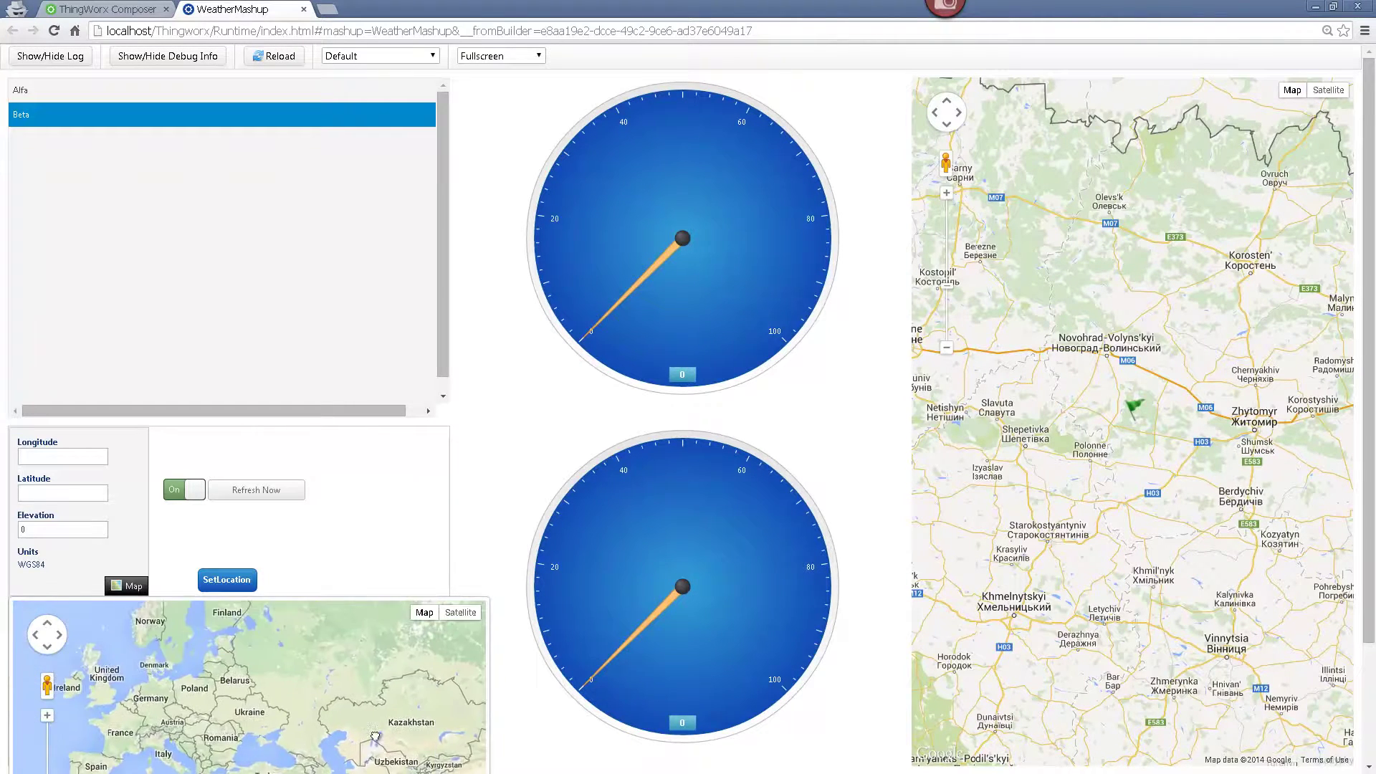
{"action": "scroll", "coordinate": [301, 664], "scroll_direction": "up", "scroll_amount": 2}
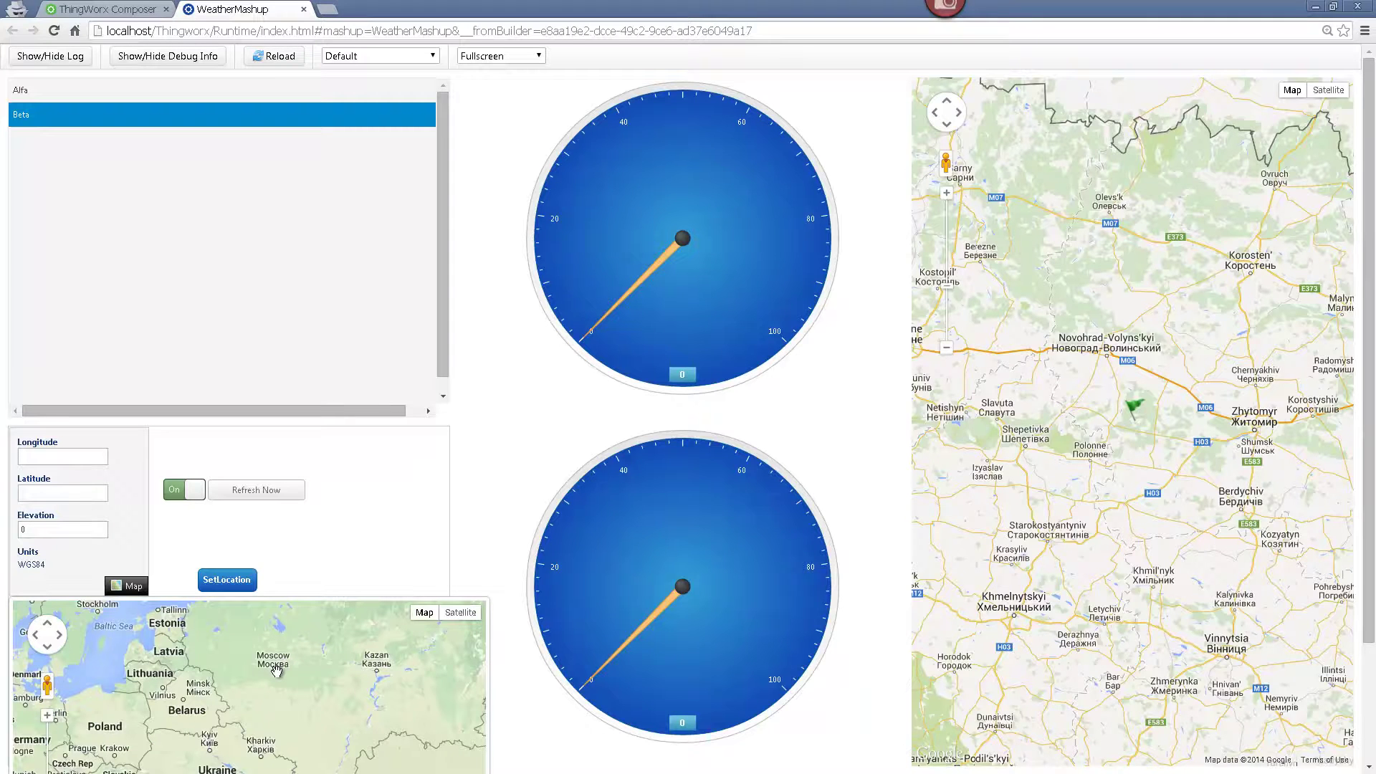
{"action": "left_click", "coordinate": [276, 671]}
- Set Beta's location to Moscow, then move the marker to Tallinn and apply it (gauges -3 and 91)
{"action": "left_click", "coordinate": [205, 578]}
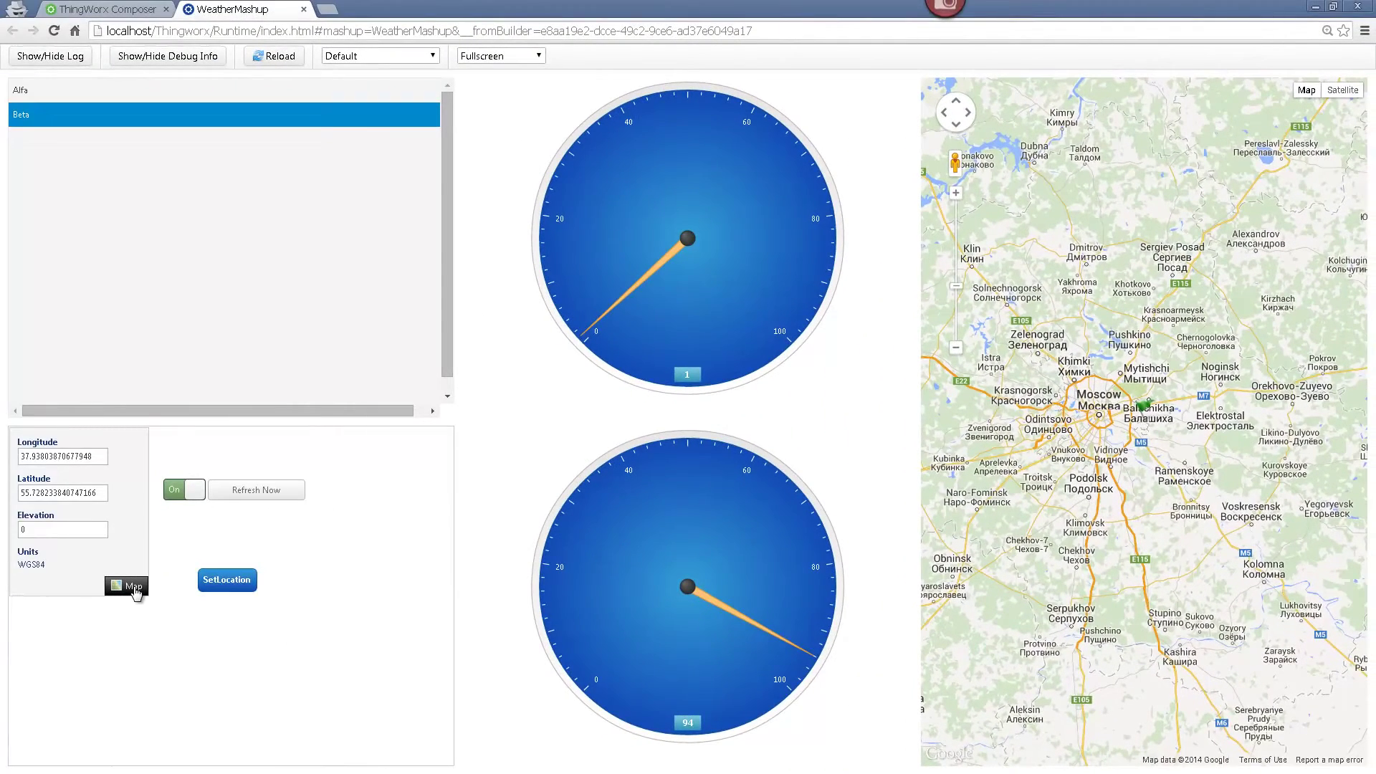
{"action": "left_click", "coordinate": [135, 587]}
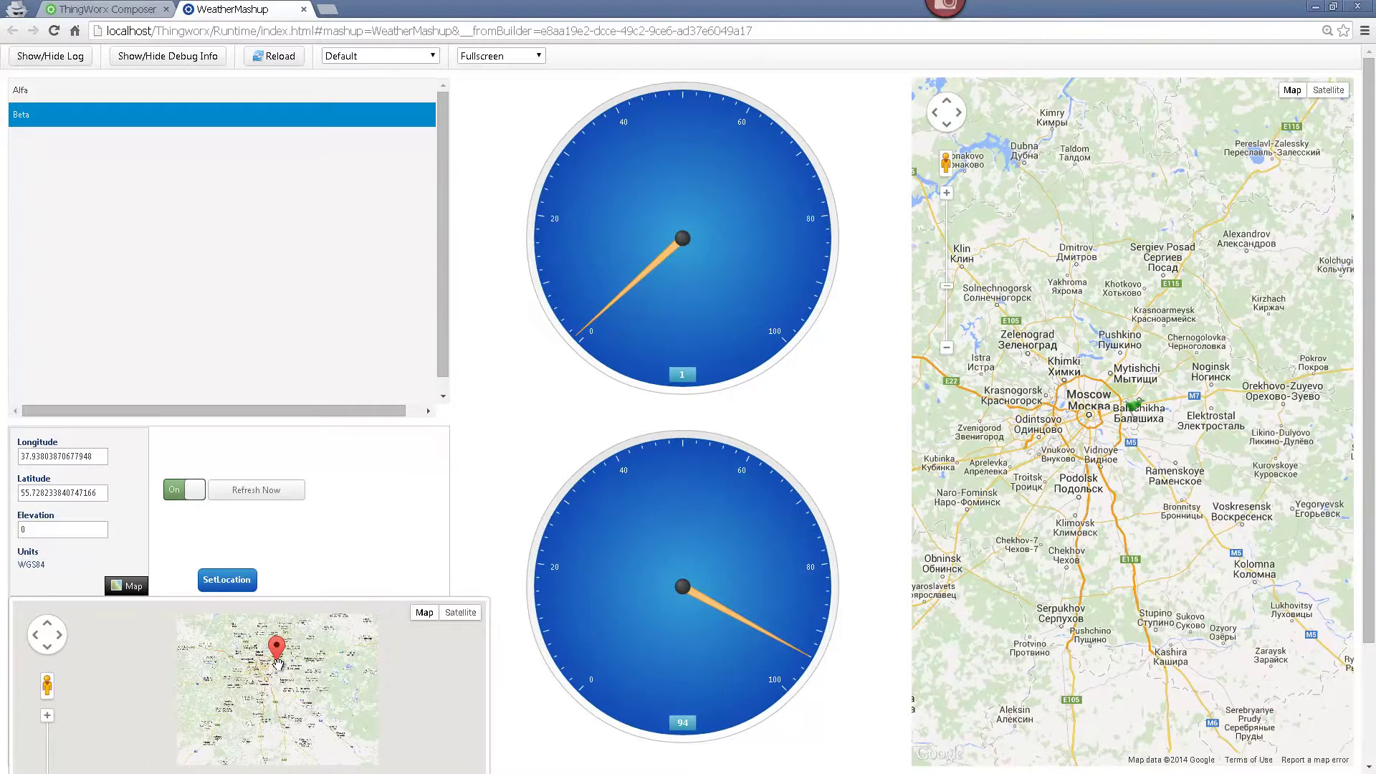
{"action": "scroll", "coordinate": [278, 664], "scroll_direction": "down", "scroll_amount": 3}
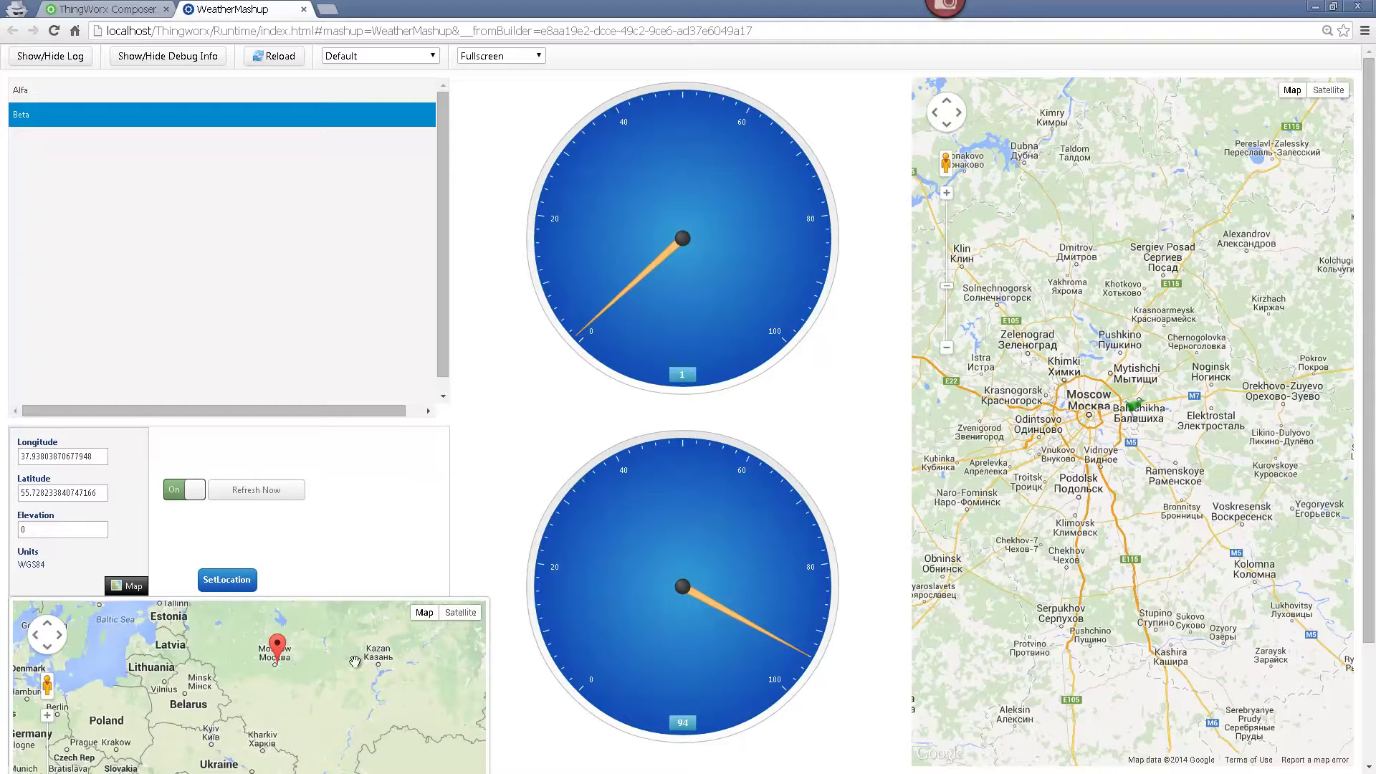
{"action": "mouse_move", "coordinate": [273, 670]}
{"action": "left_mouse_down"}
{"action": "mouse_move", "coordinate": [162, 627]}
{"action": "mouse_move", "coordinate": [182, 623]}
{"action": "left_mouse_up"}
{"action": "left_click", "coordinate": [131, 586]}
{"action": "left_click", "coordinate": [215, 582]}
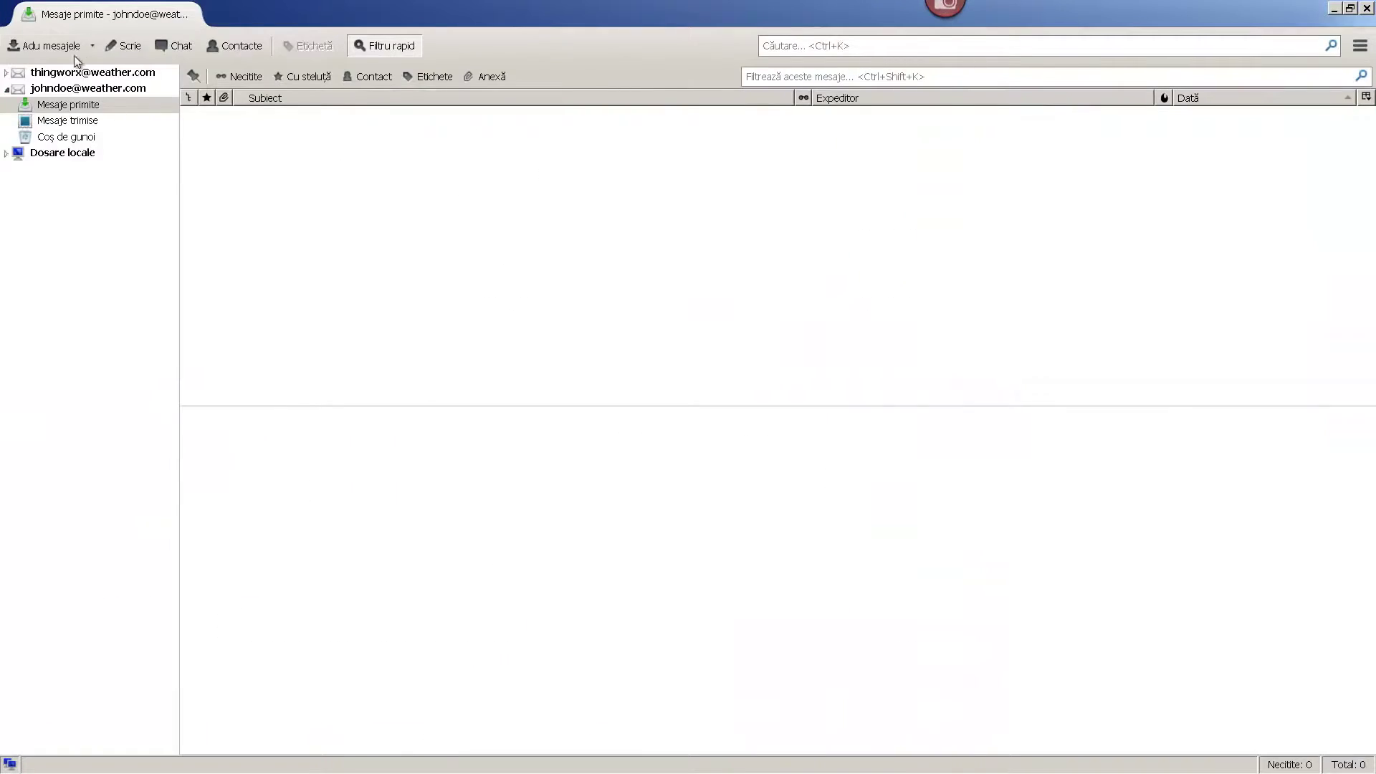
- Fetch new mail and read the 'Temp alert for the farmland Beta' message
{"action": "left_click", "coordinate": [60, 49]}
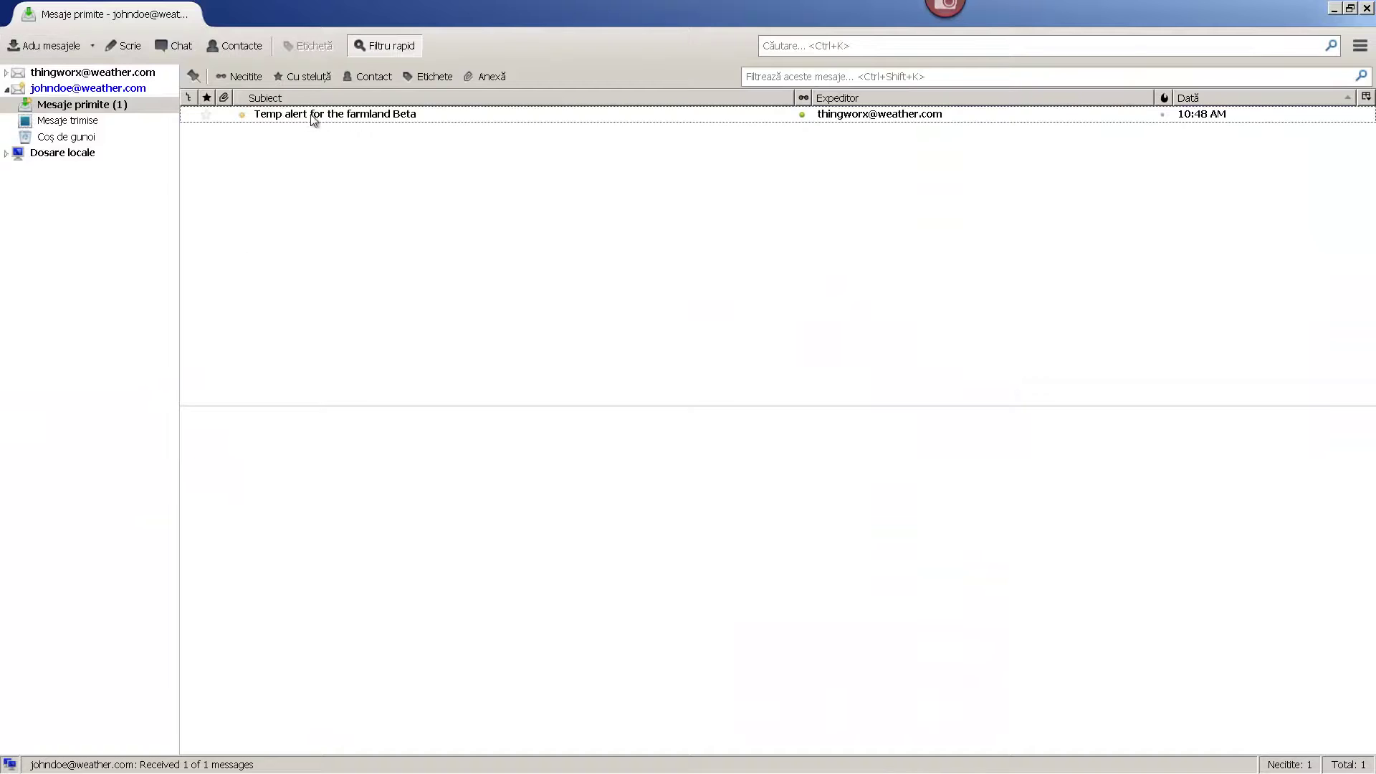
{"action": "left_click", "coordinate": [316, 116]}
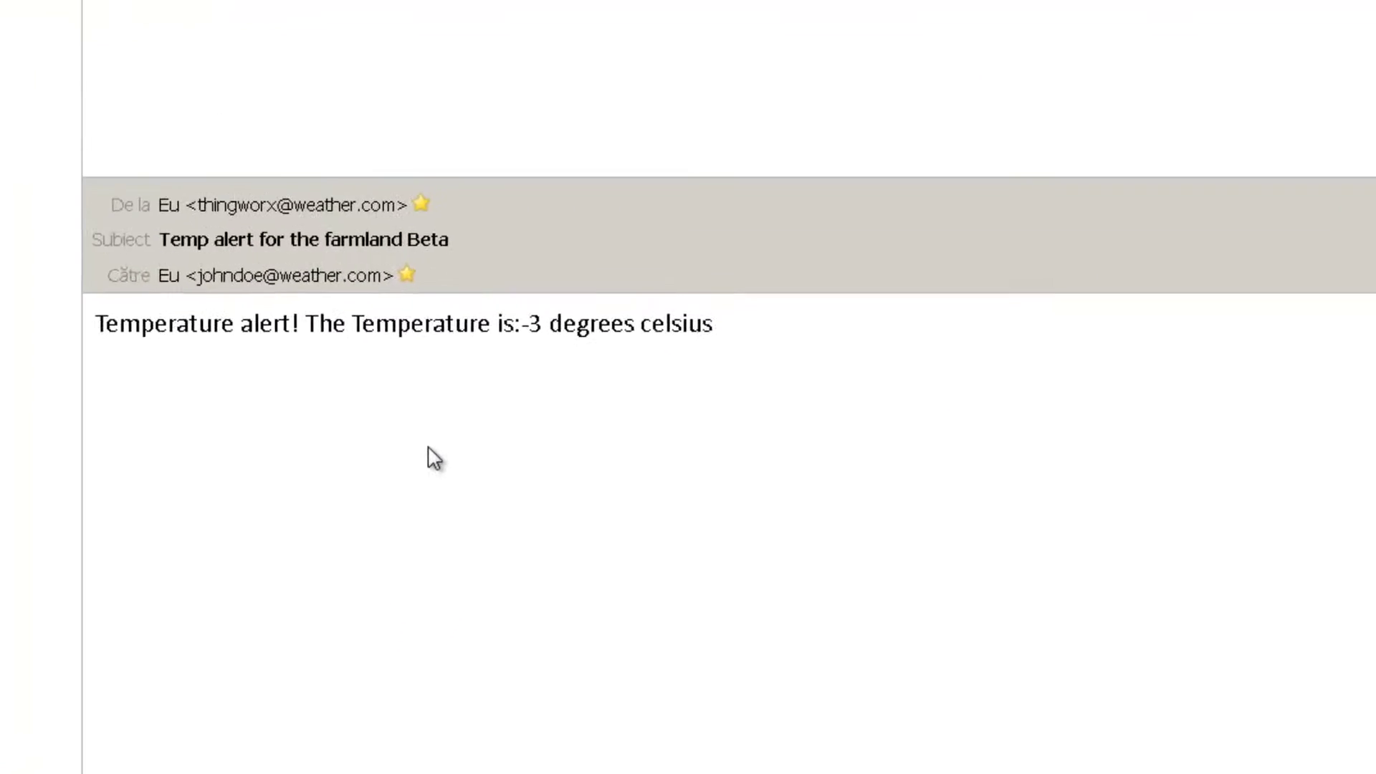